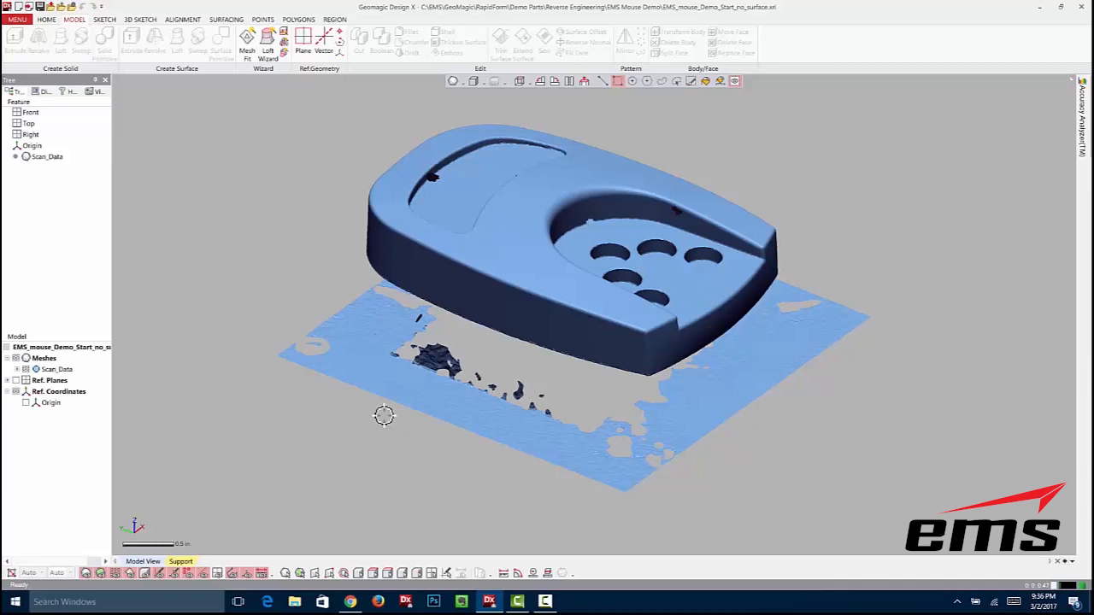
pyautogui.press('XF86MonBrightnessUp')
pyautogui.press('XF86MonBrightnessUp')
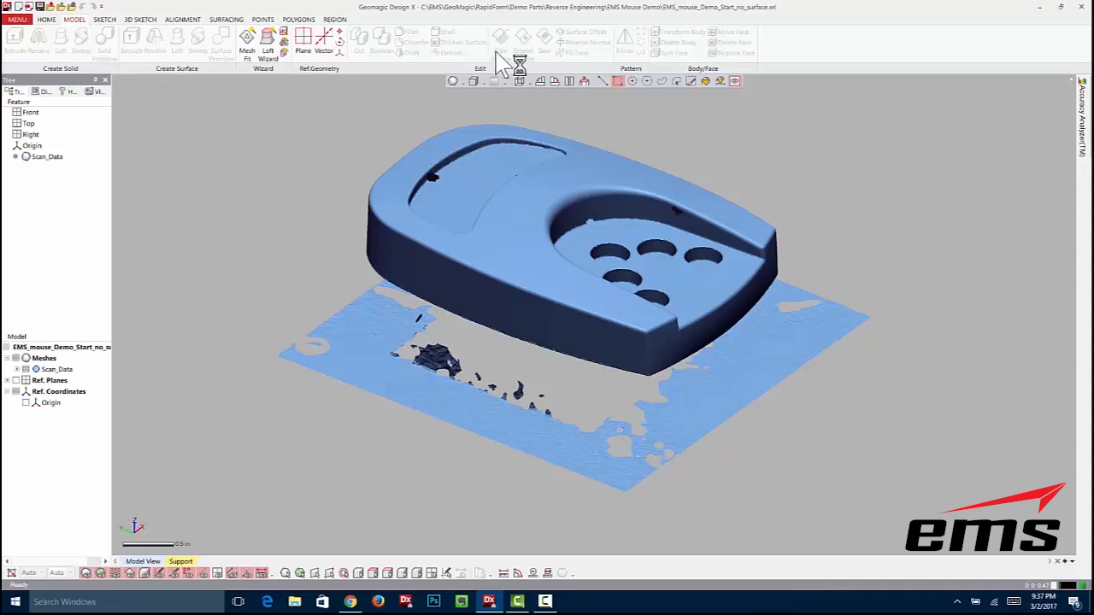
pyautogui.click(142, 22)
pyautogui.click(109, 23)
pyautogui.click(226, 20)
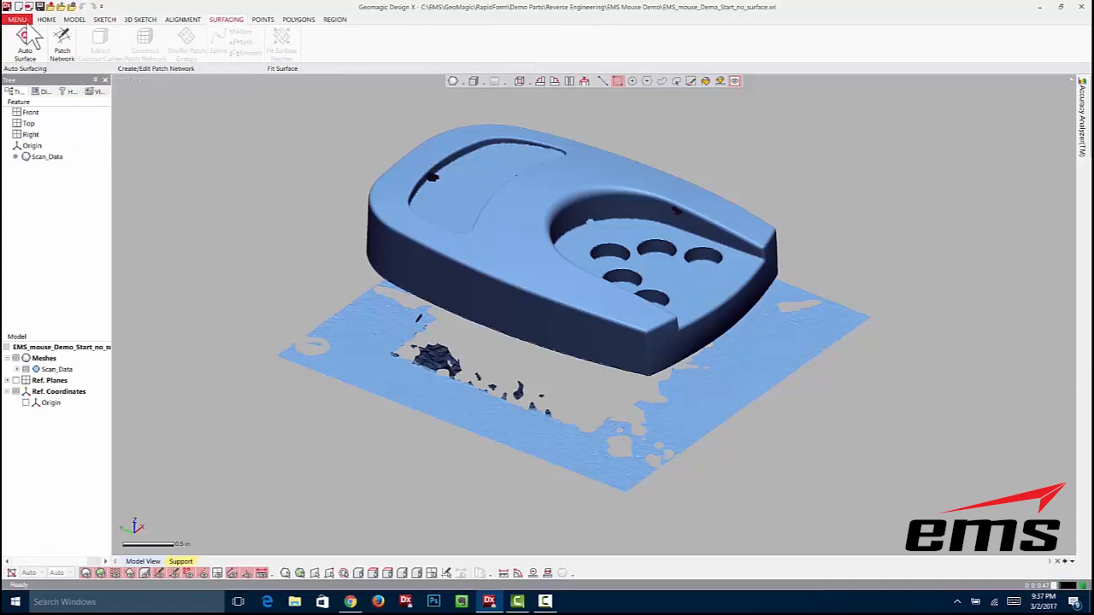
pyautogui.scroll(4, 32, 35)
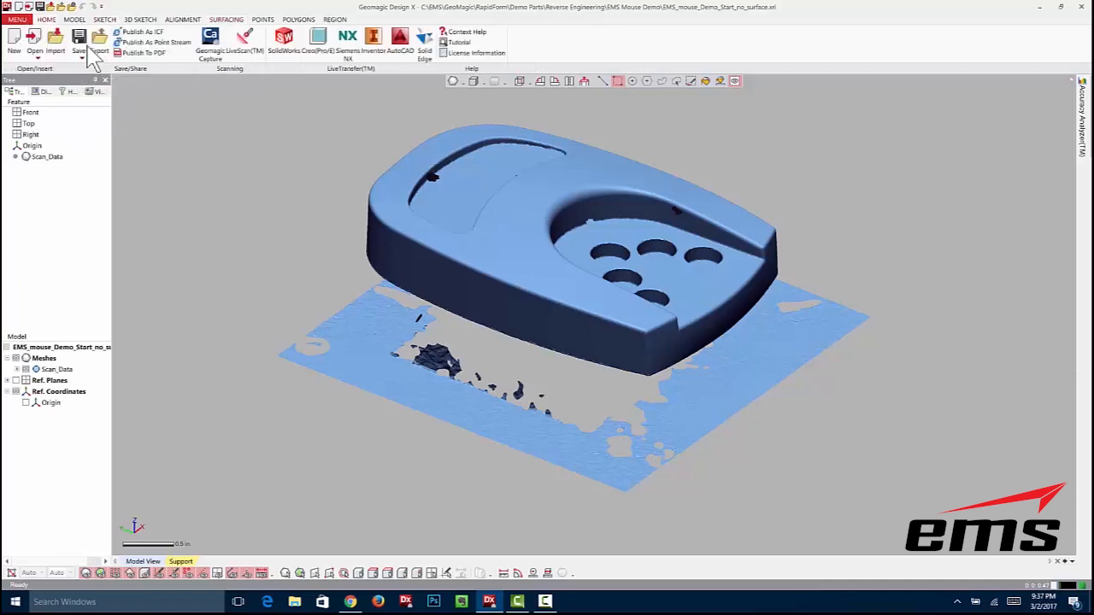
pyautogui.click(18, 19)
pyautogui.moveTo(31, 81)
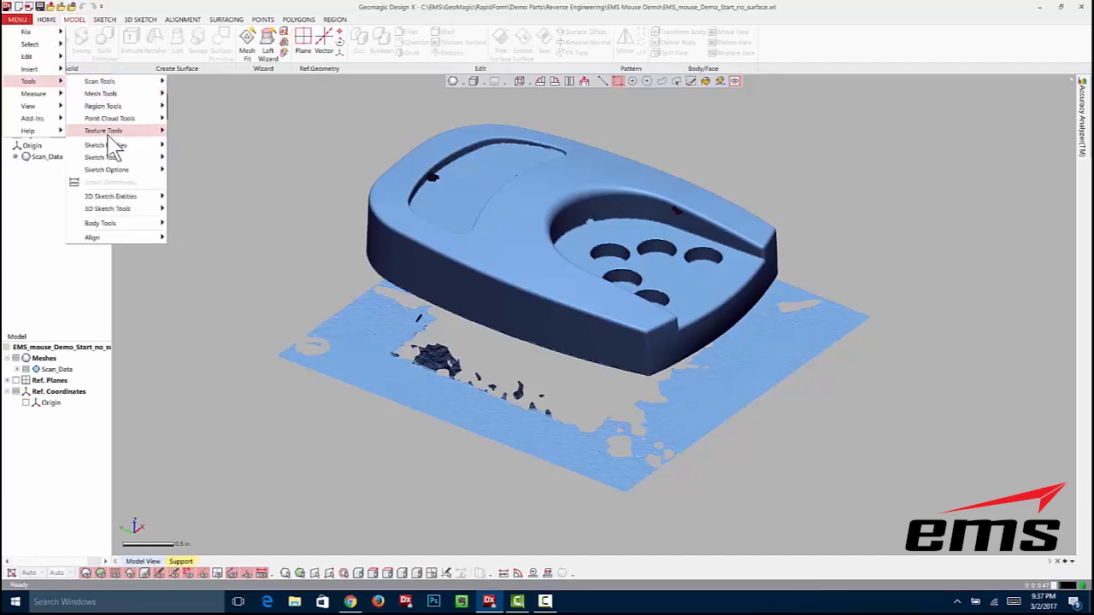
pyautogui.click(223, 107)
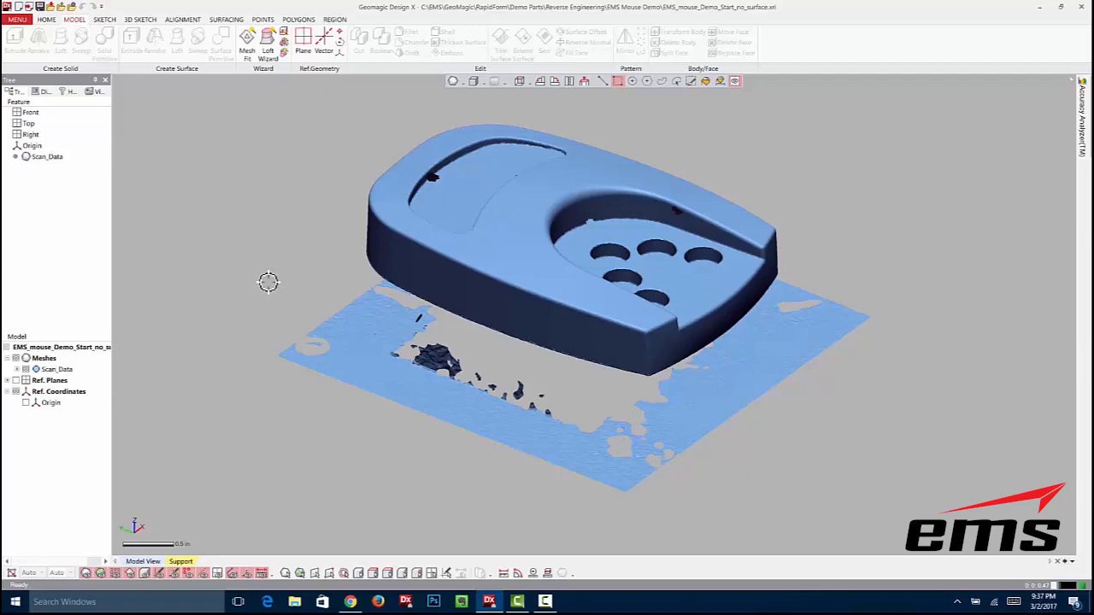
# Examine the mouse scan mesh from above, the side and underneath, including the scanned base surface and stray fragments.
pyautogui.moveTo(419, 280)
pyautogui.mouseDown(button='right')
pyautogui.moveTo(552, 356)
pyautogui.moveTo(587, 351)
pyautogui.moveTo(419, 346)
pyautogui.moveTo(559, 321)
pyautogui.moveTo(436, 289)
pyautogui.mouseUp(button='right')
pyautogui.moveTo(475, 334); pyautogui.dragTo(369, 306, button='right')
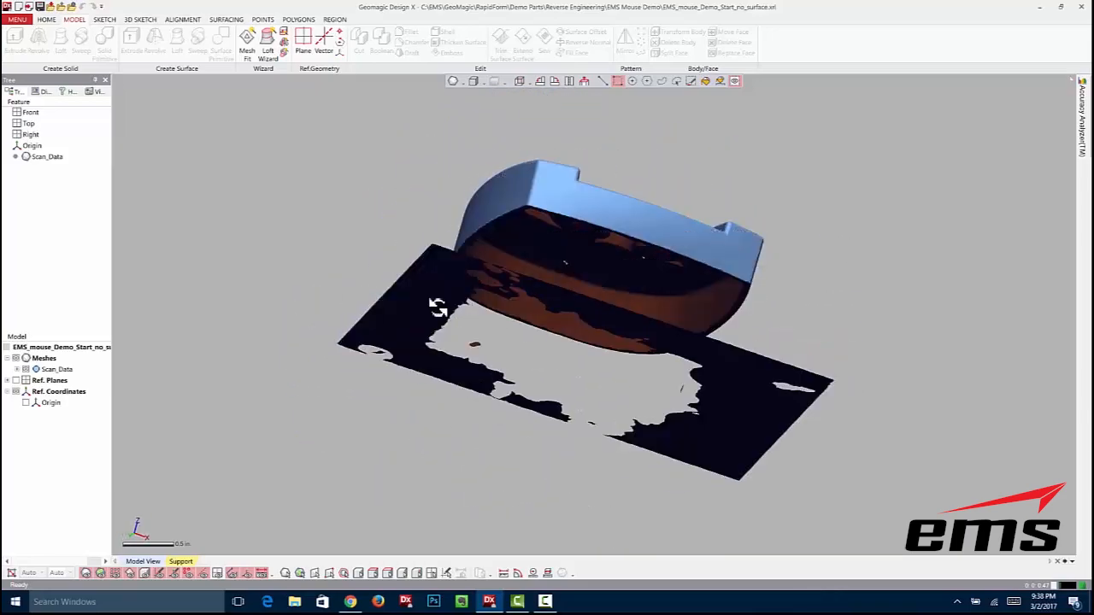
pyautogui.moveTo(501, 251)
pyautogui.mouseDown(button='right')
pyautogui.moveTo(528, 390)
pyautogui.moveTo(569, 281)
pyautogui.mouseUp(button='right')
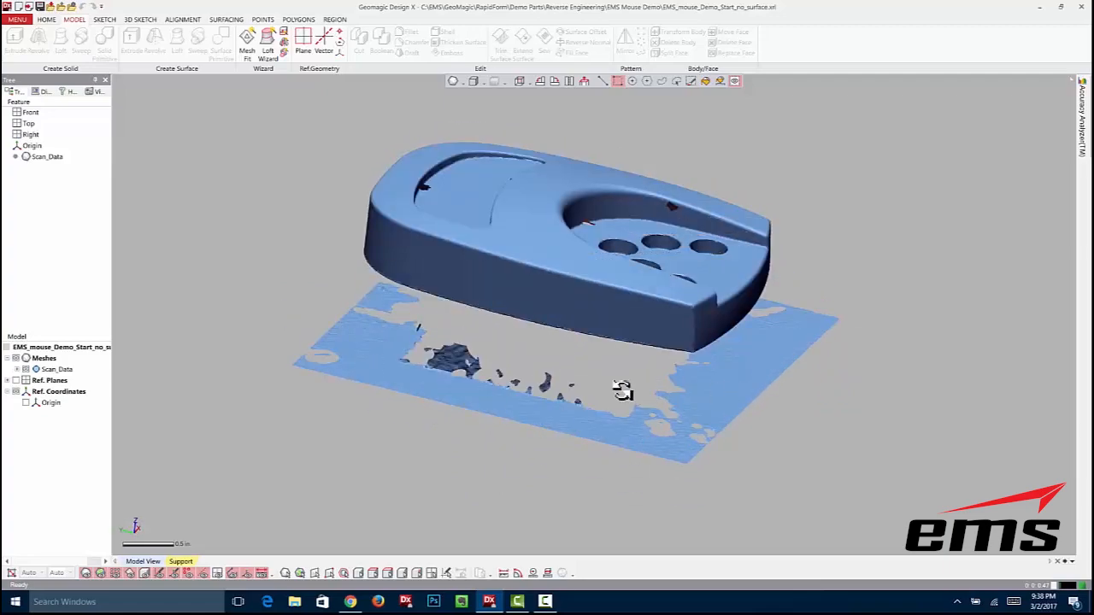
pyautogui.moveTo(641, 384)
pyautogui.mouseDown(button='right')
pyautogui.moveTo(592, 357)
pyautogui.moveTo(538, 266)
pyautogui.moveTo(517, 369)
pyautogui.moveTo(460, 220)
pyautogui.mouseUp(button='right')
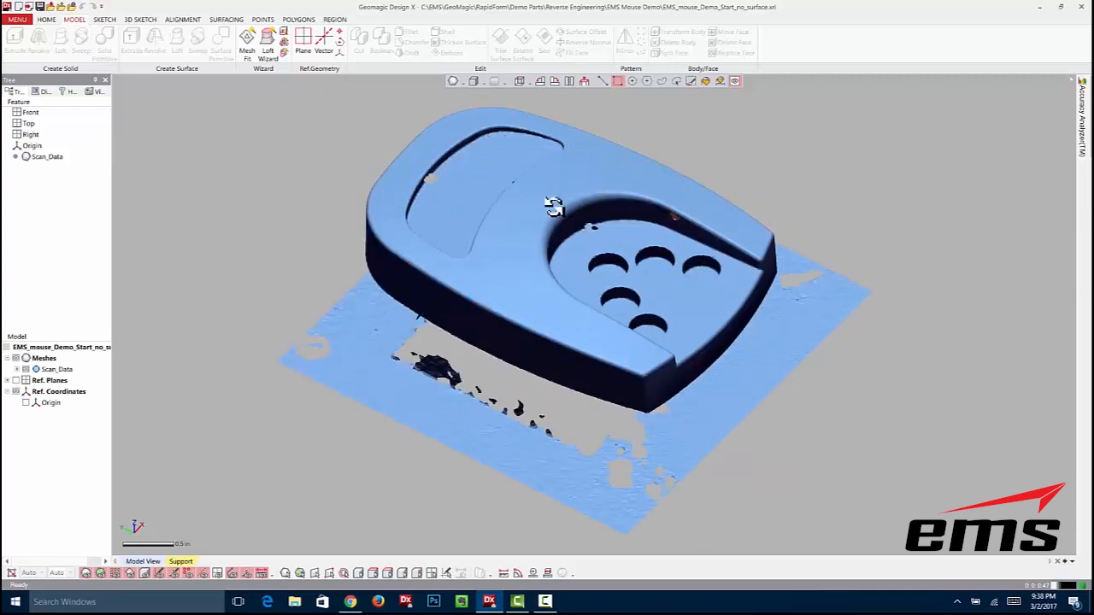
pyautogui.moveTo(484, 310)
pyautogui.mouseDown(button='right')
pyautogui.moveTo(537, 295)
pyautogui.moveTo(526, 288)
pyautogui.mouseUp(button='right')
pyautogui.scroll(2, 526, 287)
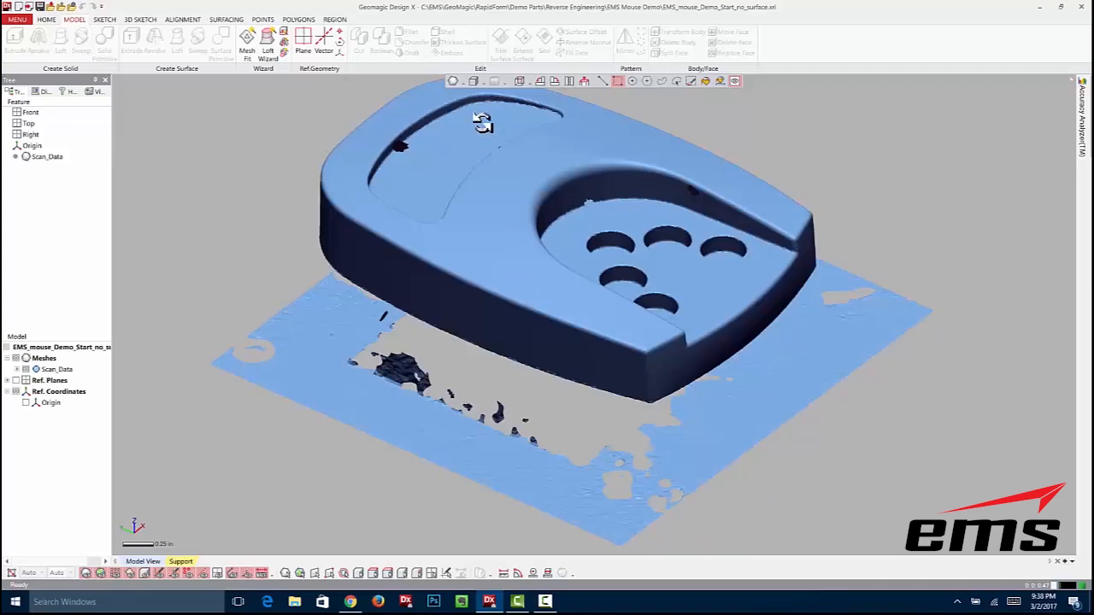
# Display the mesh shaded with its triangle edges and examine the facets on the side wall and top face up close.
pyautogui.click(463, 81)
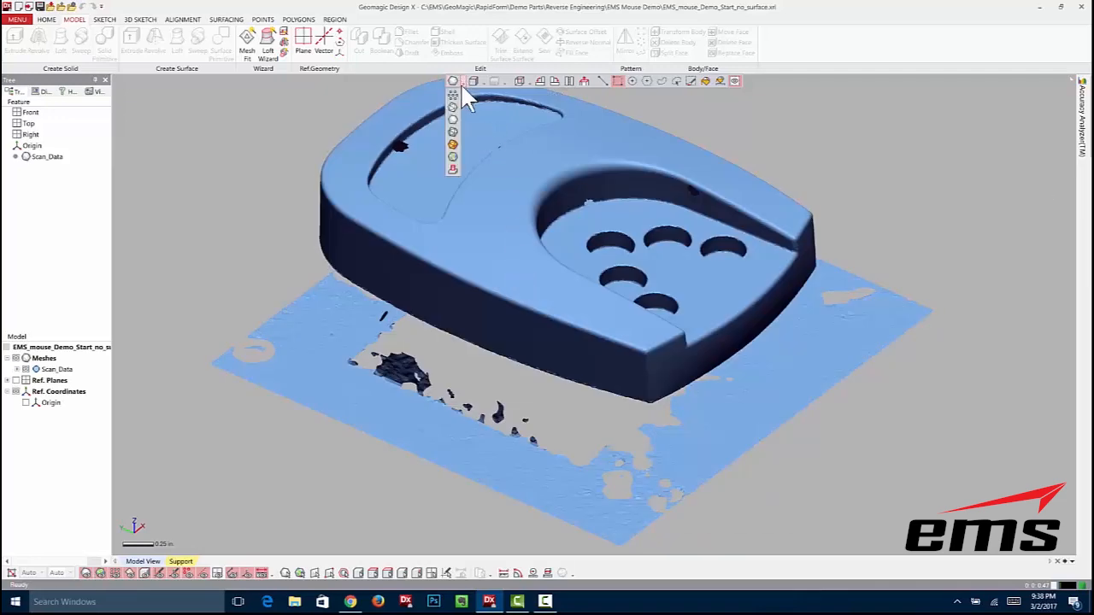
pyautogui.click(453, 146)
pyautogui.scroll(3, 496, 299)
pyautogui.moveTo(497, 306); pyautogui.dragTo(427, 324, button='right')
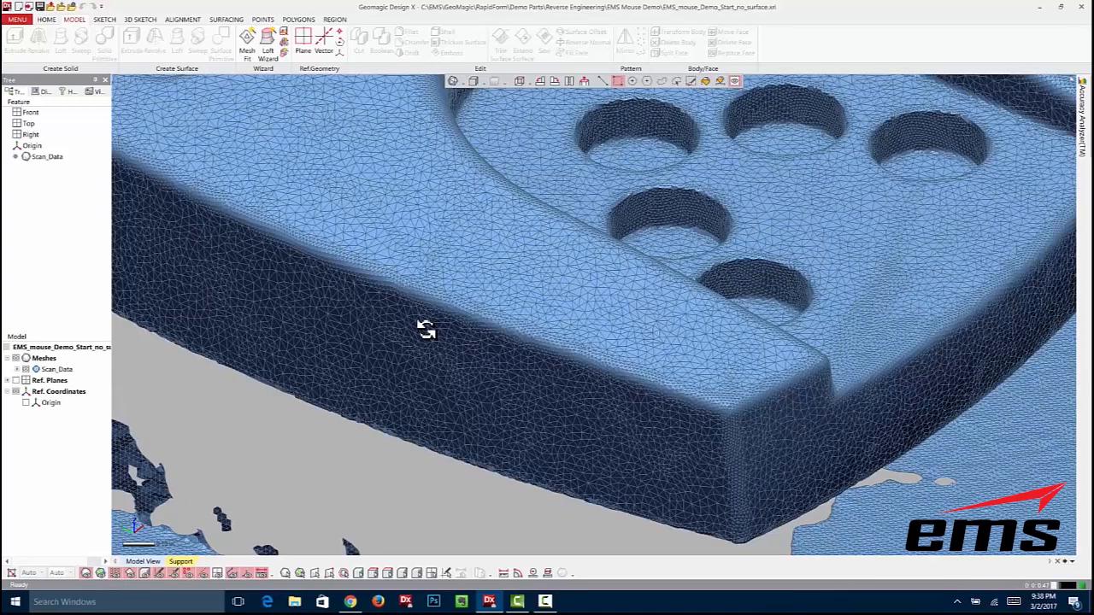
pyautogui.moveTo(403, 313)
pyautogui.mouseDown(button='right')
pyautogui.moveTo(599, 376)
pyautogui.moveTo(525, 354)
pyautogui.moveTo(465, 271)
pyautogui.moveTo(453, 313)
pyautogui.moveTo(476, 308)
pyautogui.moveTo(475, 325)
pyautogui.moveTo(498, 273)
pyautogui.mouseUp(button='right')
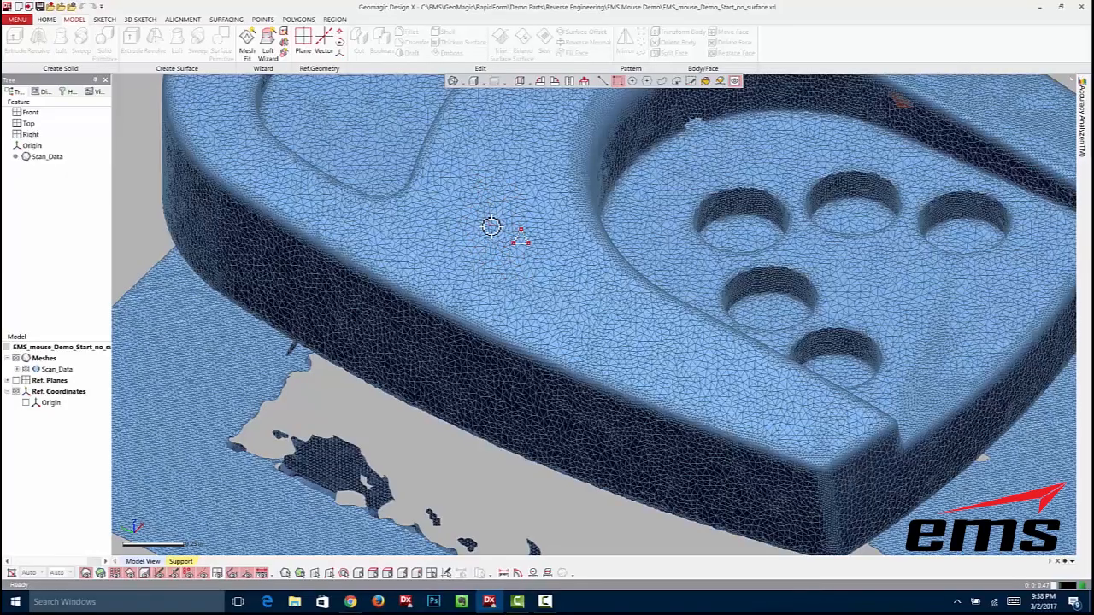
pyautogui.scroll(1, 466, 302)
pyautogui.moveTo(482, 301)
pyautogui.mouseDown(button='right')
pyautogui.moveTo(496, 276)
pyautogui.moveTo(482, 282)
pyautogui.moveTo(445, 239)
pyautogui.moveTo(450, 231)
pyautogui.mouseUp(button='right')
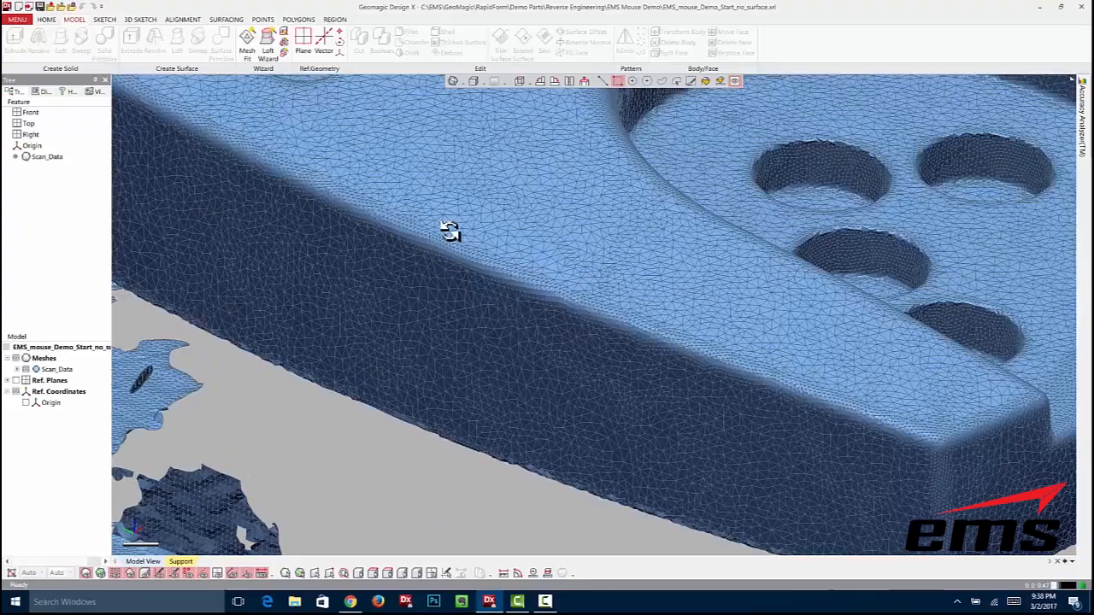
pyautogui.scroll(2, 447, 245)
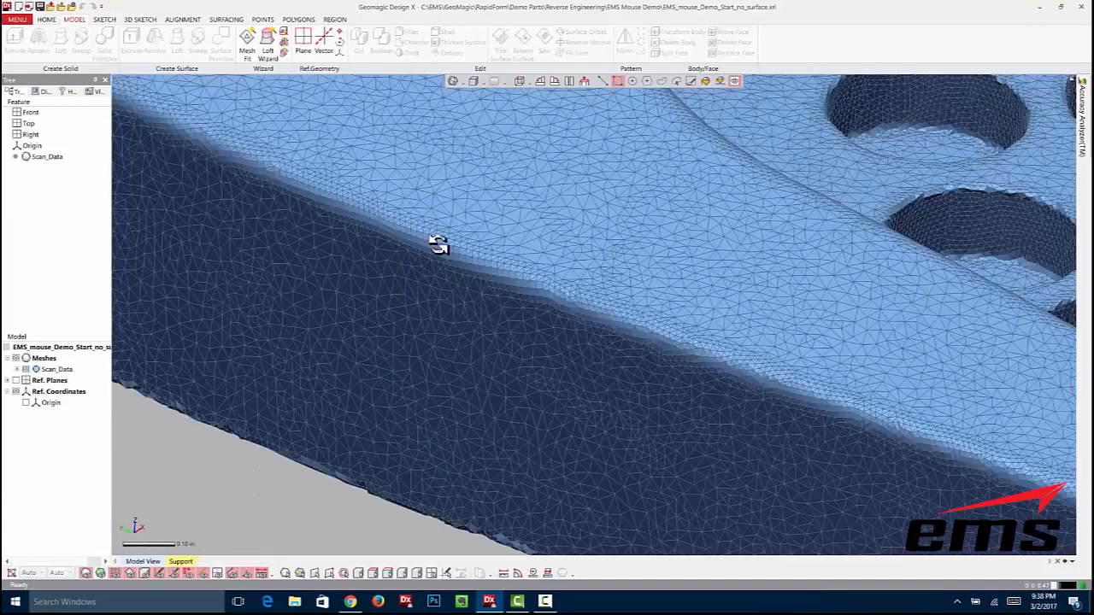
pyautogui.scroll(-3, 446, 267)
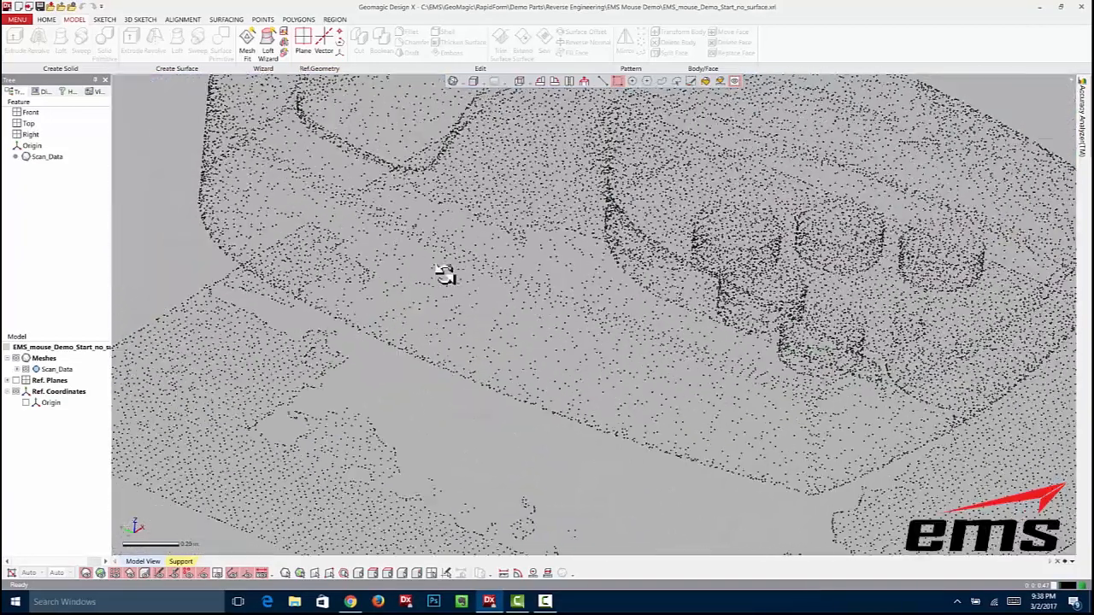
pyautogui.scroll(-1, 446, 274)
pyautogui.moveTo(454, 271)
pyautogui.mouseDown(button='right')
pyautogui.moveTo(503, 244)
pyautogui.moveTo(500, 262)
pyautogui.mouseUp(button='right')
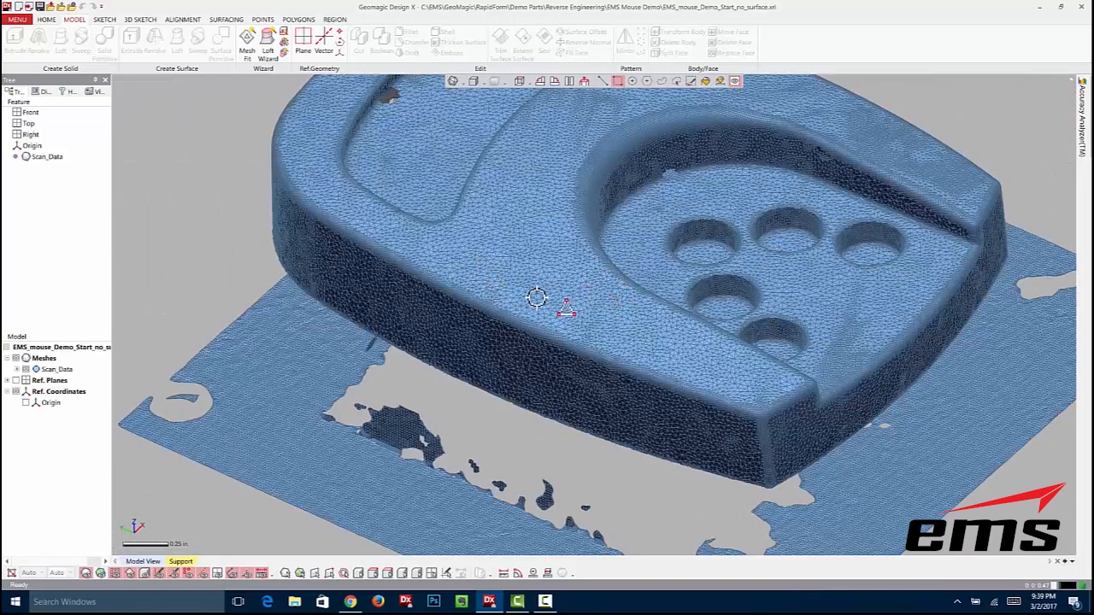
# Return the mesh to plain shaded display and look over the whole scanned part.
pyautogui.click(463, 83)
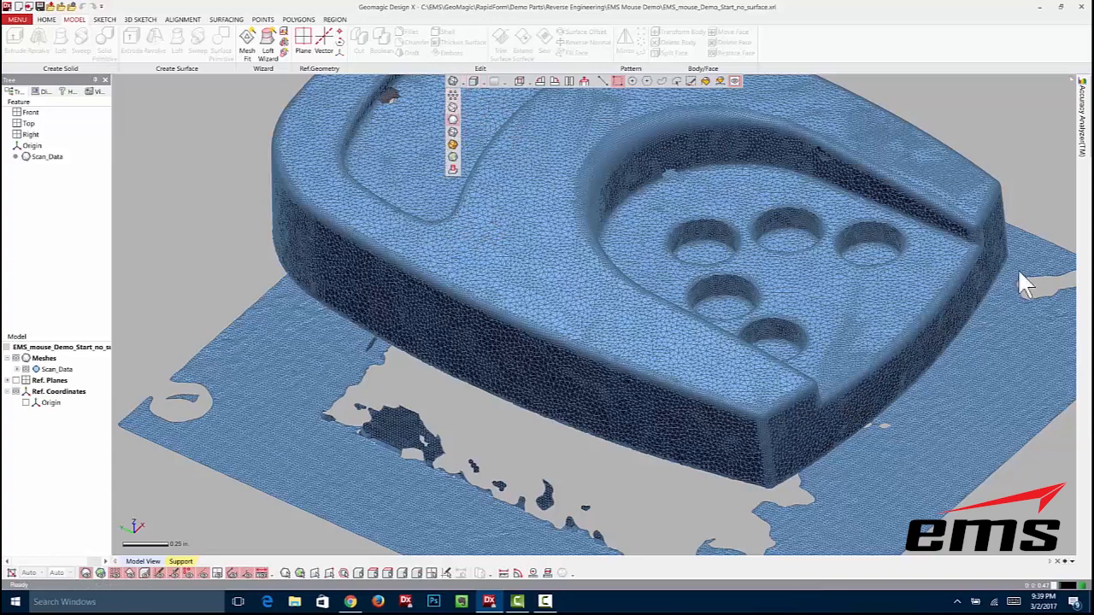
pyautogui.click(454, 120)
pyautogui.scroll(-4, 448, 274)
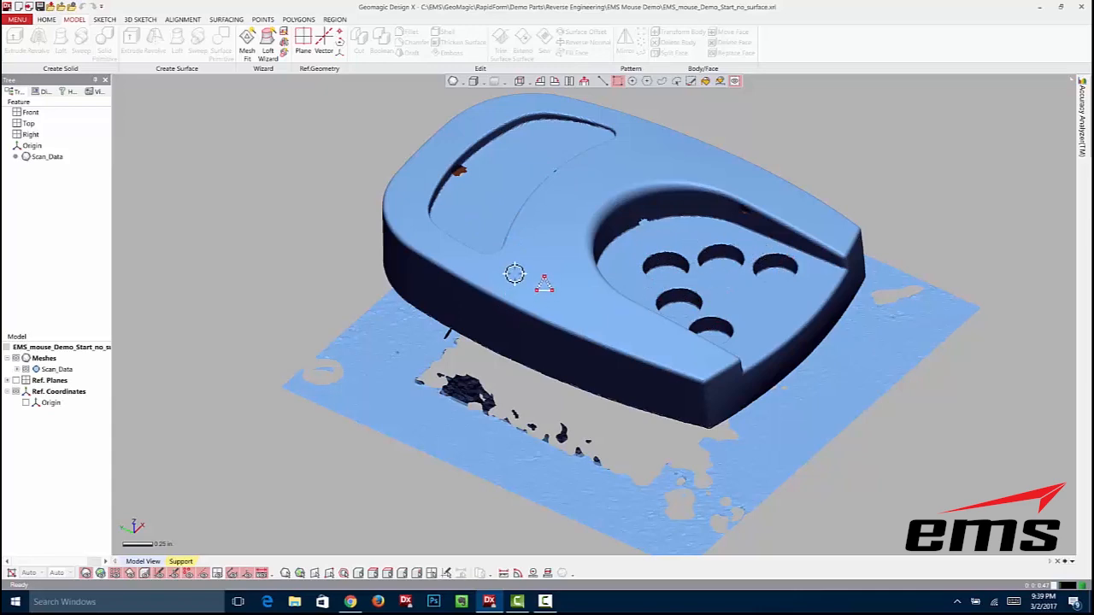
pyautogui.moveTo(581, 264)
pyautogui.mouseDown(button='right')
pyautogui.moveTo(609, 224)
pyautogui.moveTo(521, 263)
pyautogui.mouseUp(button='right')
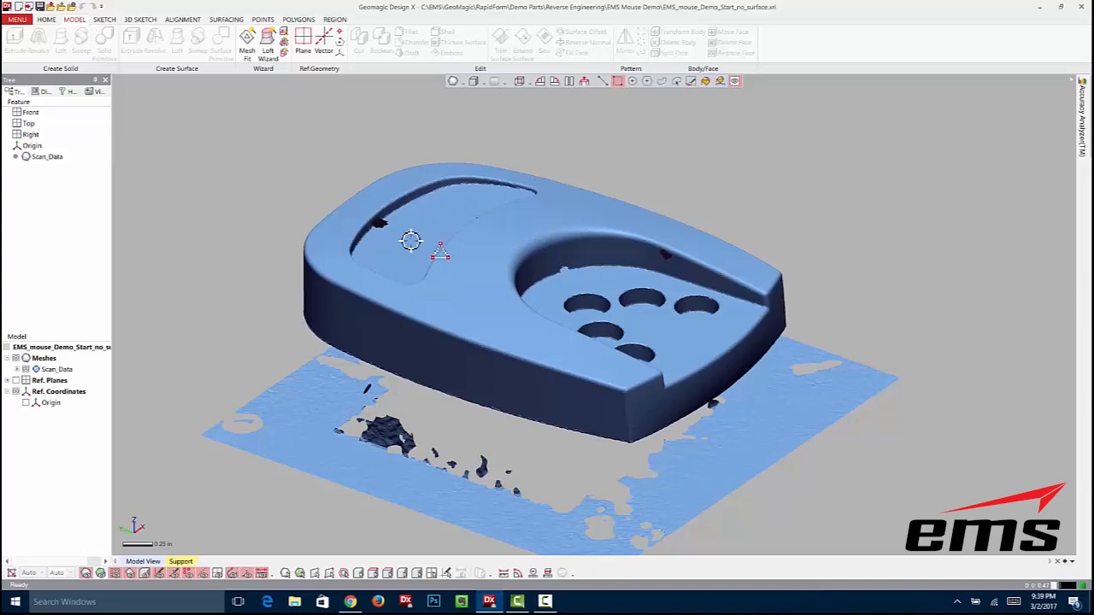
pyautogui.moveTo(459, 210)
pyautogui.mouseDown(button='right')
pyautogui.moveTo(508, 224)
pyautogui.moveTo(495, 237)
pyautogui.moveTo(501, 214)
pyautogui.mouseUp(button='right')
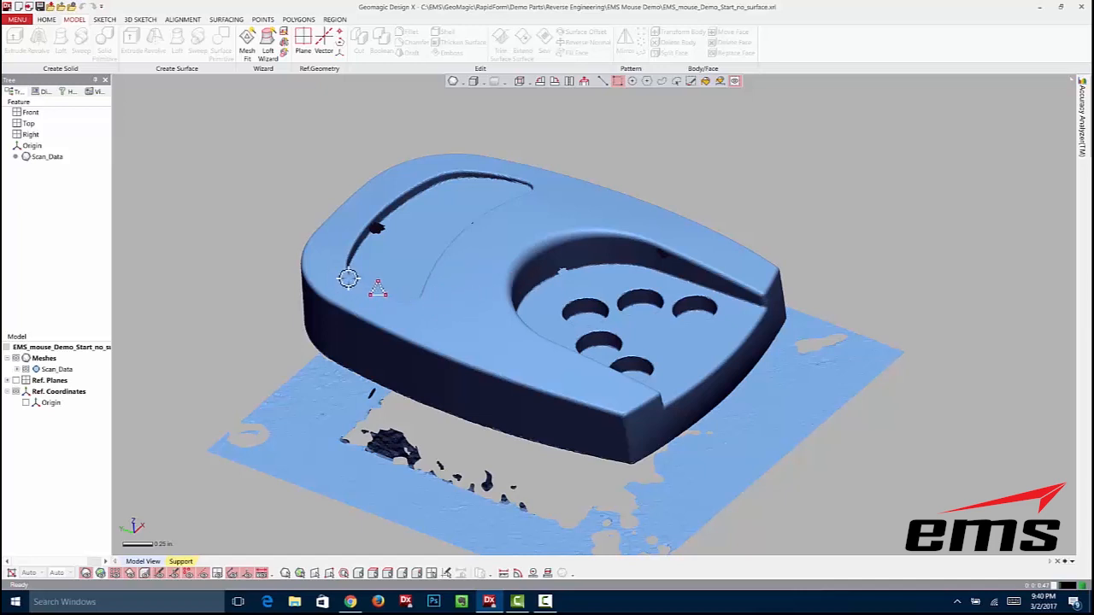
pyautogui.moveTo(410, 308); pyautogui.dragTo(418, 293, button='right')
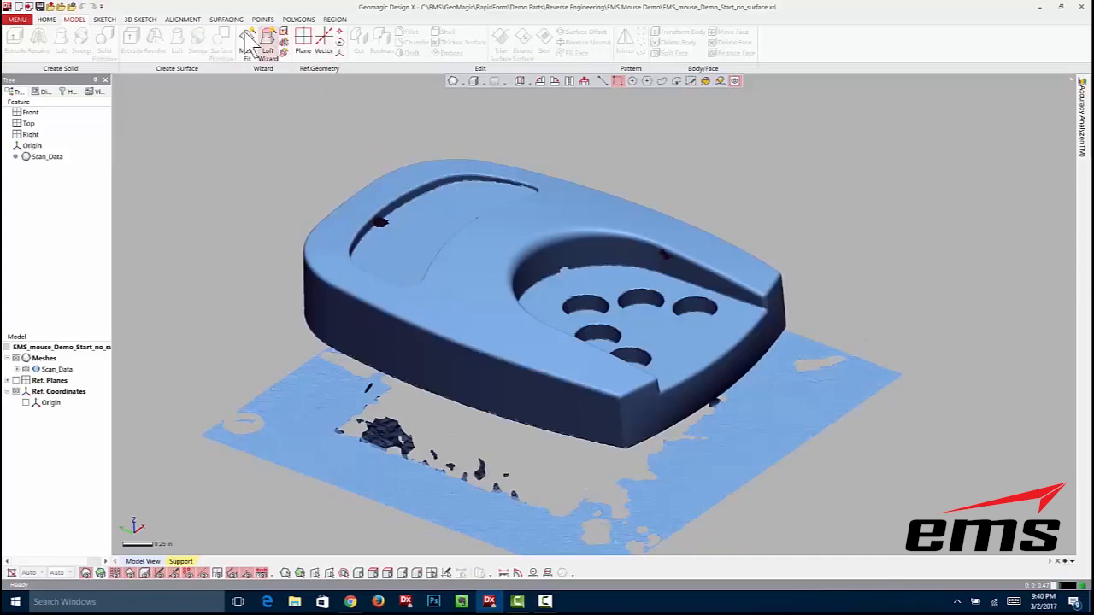
pyautogui.click(298, 19)
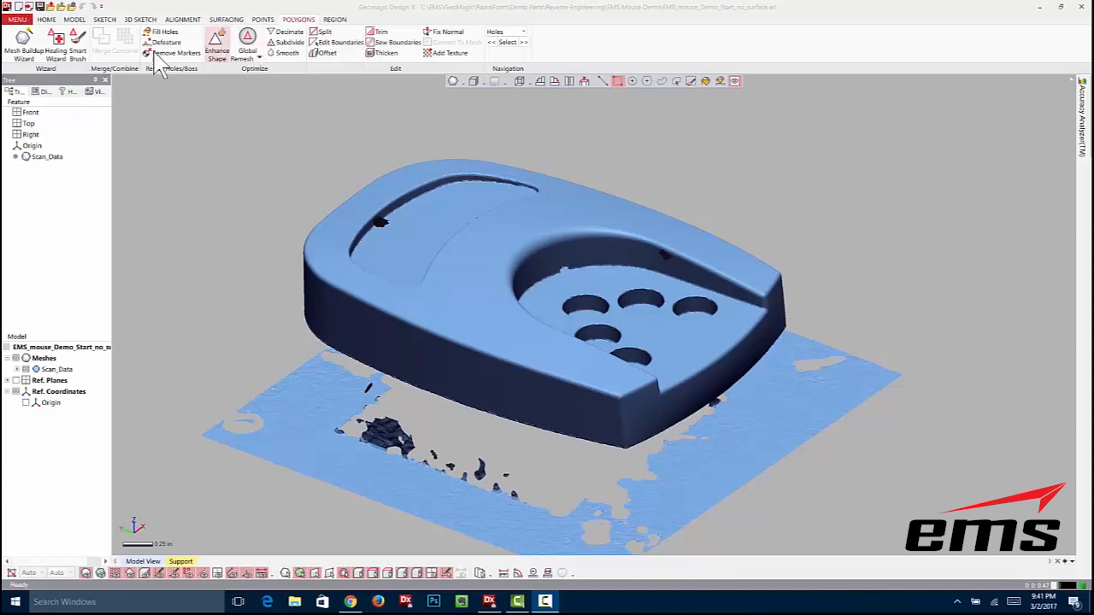
pyautogui.click(75, 20)
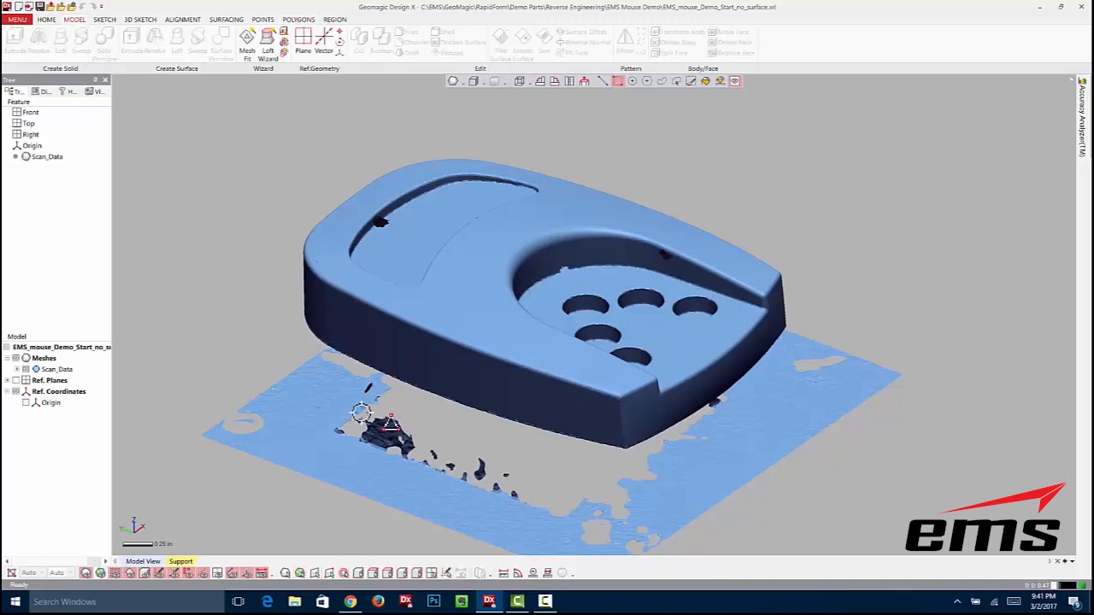
# Show the Front, Top and Right reference planes together with the scan mesh.
pyautogui.click(217, 573)
pyautogui.moveTo(411, 417)
pyautogui.mouseDown(button='right')
pyautogui.moveTo(449, 439)
pyautogui.moveTo(557, 352)
pyautogui.moveTo(523, 374)
pyautogui.moveTo(616, 357)
pyautogui.moveTo(508, 367)
pyautogui.moveTo(552, 353)
pyautogui.mouseUp(button='right')
pyautogui.moveTo(635, 342); pyautogui.dragTo(528, 395, button='right')
pyautogui.click(183, 20)
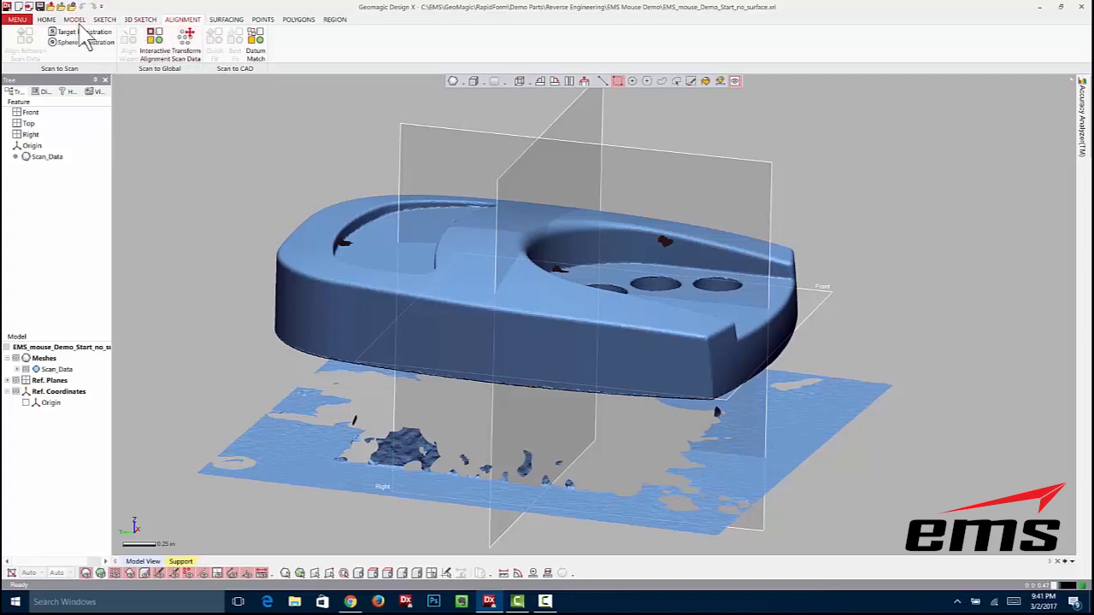
pyautogui.click(74, 19)
# Check the scan's position against the reference planes in the back and right standard views.
pyautogui.click(519, 81)
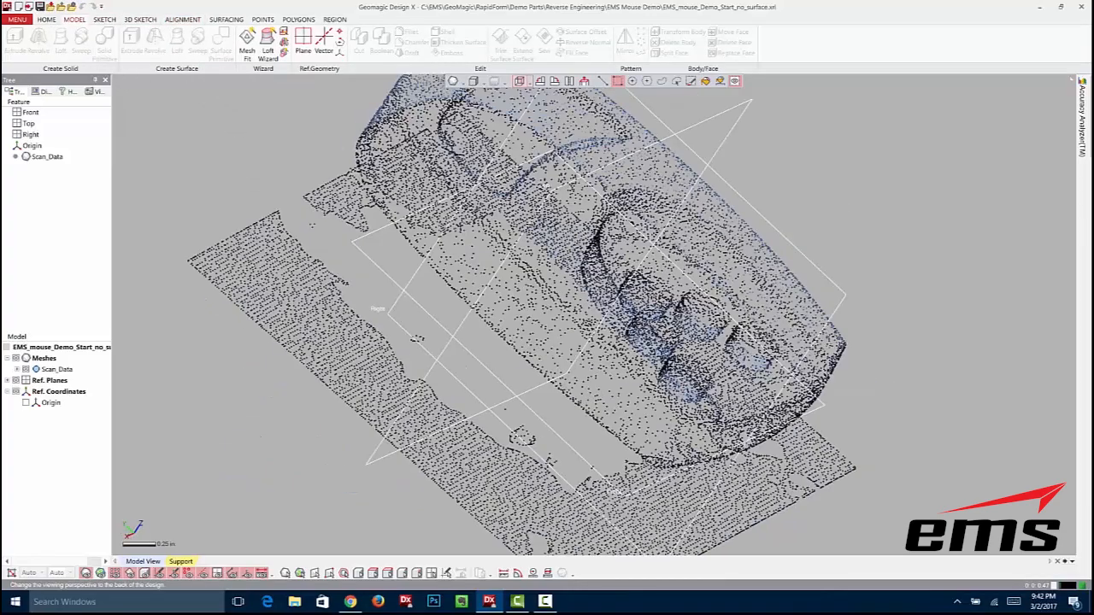
pyautogui.click(521, 81)
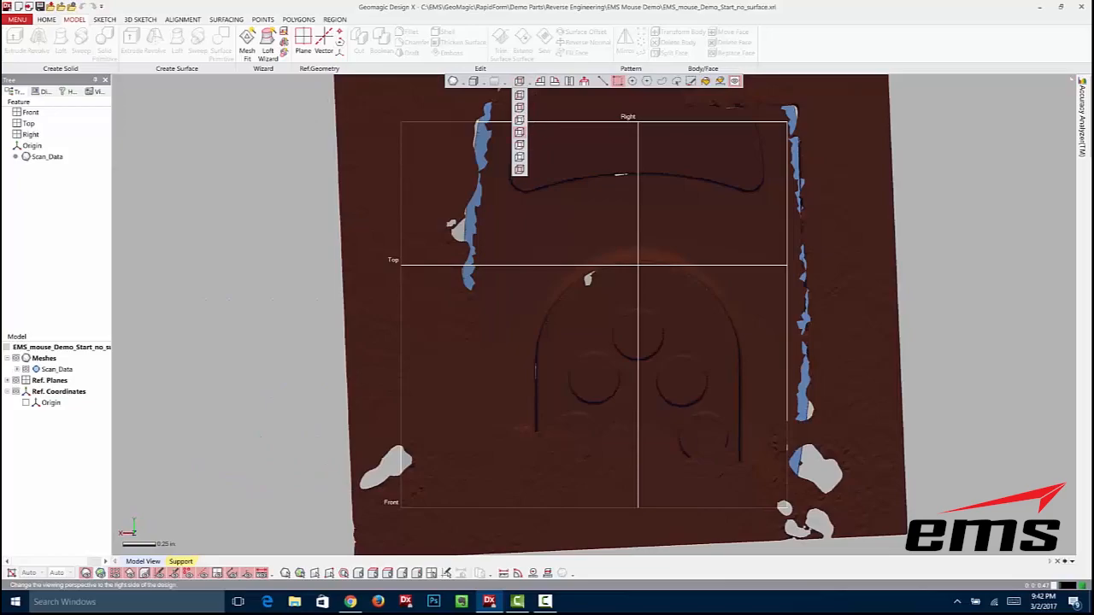
pyautogui.click(518, 131)
pyautogui.moveTo(625, 350)
pyautogui.mouseDown(button='right')
pyautogui.moveTo(735, 278)
pyautogui.moveTo(796, 205)
pyautogui.moveTo(623, 305)
pyautogui.moveTo(533, 241)
pyautogui.moveTo(516, 210)
pyautogui.moveTo(611, 335)
pyautogui.moveTo(361, 234)
pyautogui.moveTo(454, 242)
pyautogui.moveTo(483, 282)
pyautogui.moveTo(486, 241)
pyautogui.mouseUp(button='right')
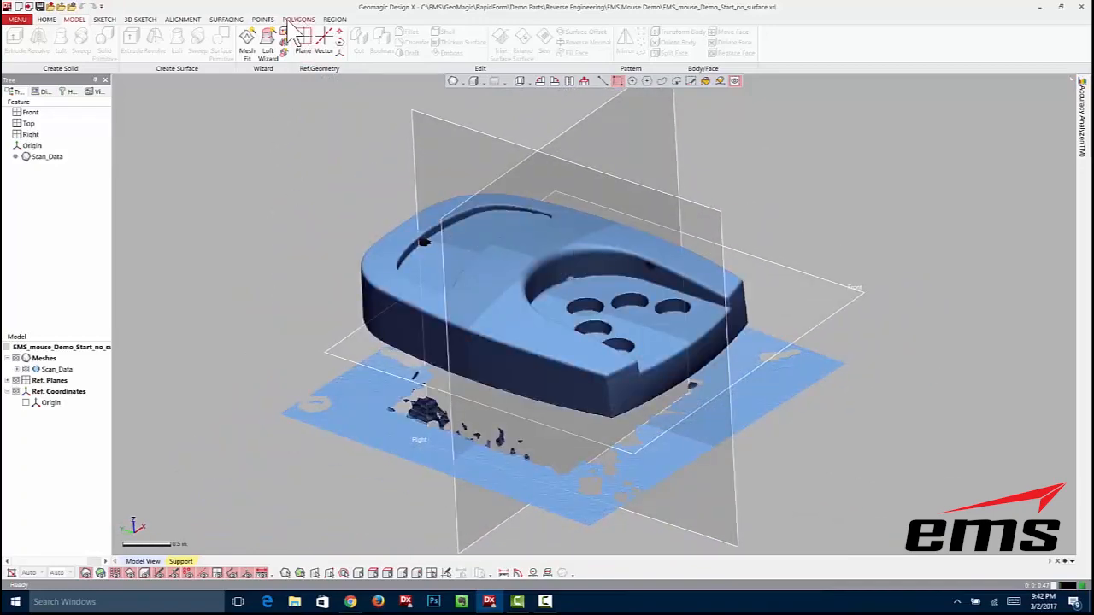
# Run Auto Segment on the scan mesh with sensitivity 26 and Merge Same Primitive Shapes enabled.
pyautogui.click(335, 19)
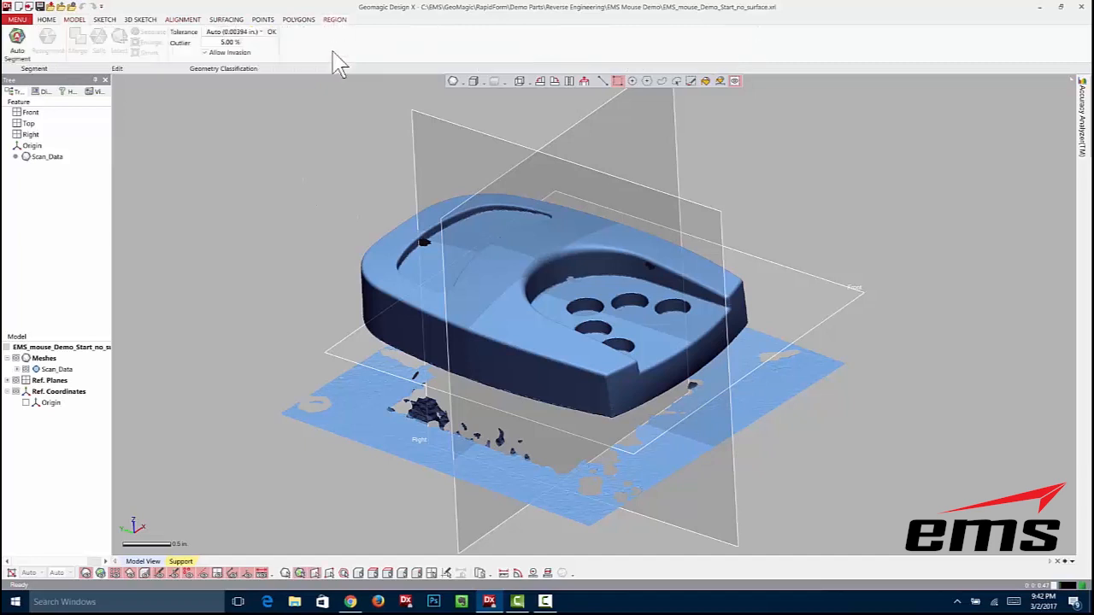
pyautogui.click(18, 49)
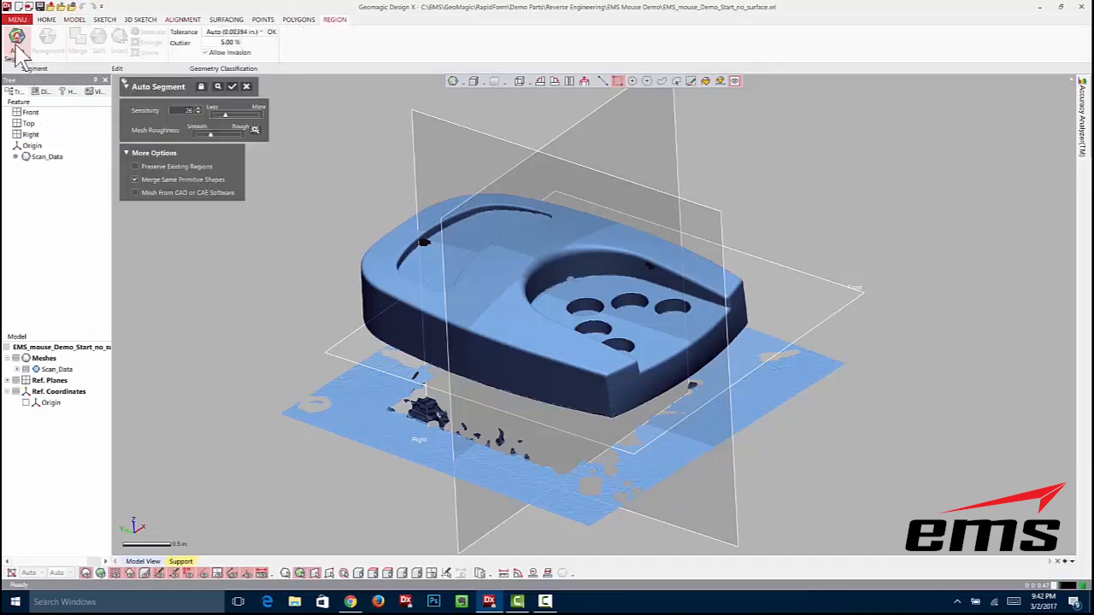
pyautogui.click(232, 87)
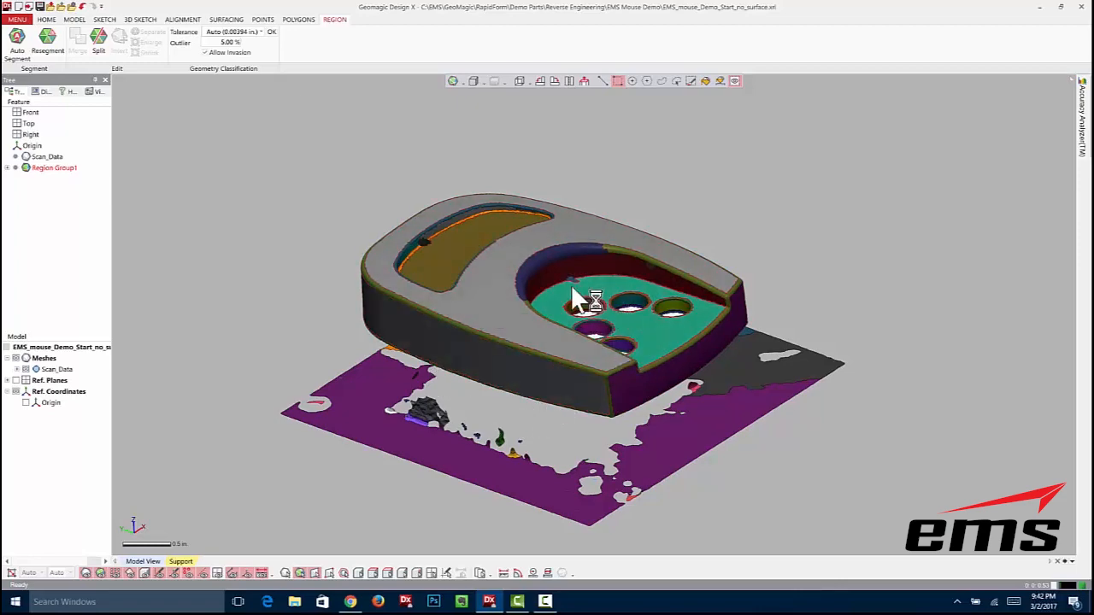
# Toggle the region display off and on, then show the reference planes around the segmented mesh again.
pyautogui.moveTo(513, 299)
pyautogui.mouseDown(button='right')
pyautogui.moveTo(606, 379)
pyautogui.moveTo(557, 445)
pyautogui.moveTo(505, 445)
pyautogui.moveTo(588, 347)
pyautogui.mouseUp(button='right')
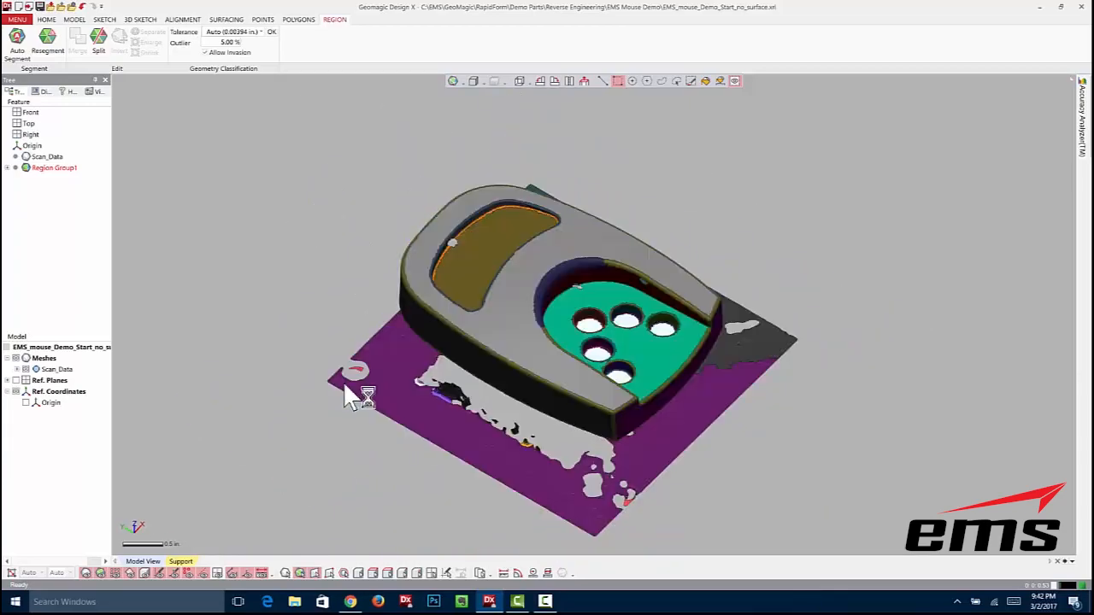
pyautogui.click(100, 573)
pyautogui.click(100, 573)
pyautogui.moveTo(562, 342)
pyautogui.mouseDown(button='right')
pyautogui.moveTo(581, 288)
pyautogui.moveTo(542, 301)
pyautogui.moveTo(564, 281)
pyautogui.moveTo(313, 367)
pyautogui.moveTo(282, 486)
pyautogui.mouseUp(button='right')
pyautogui.scroll(4, 545, 306)
pyautogui.click(217, 574)
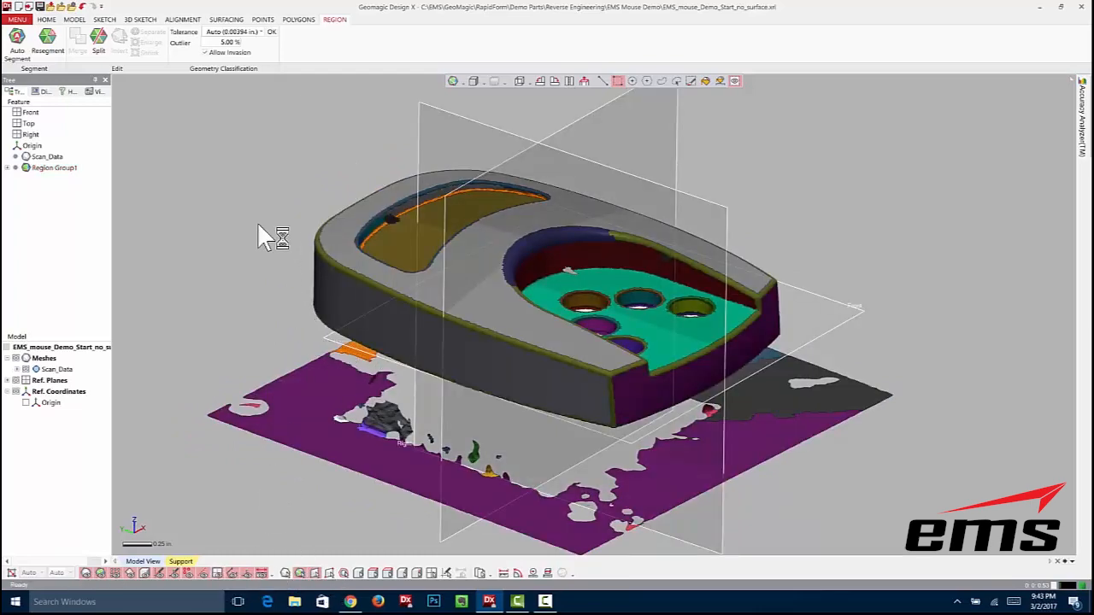
# Start a planar mesh sketch on the Front plane with the section offset 0.02 in. from the base plane, and hide the meshes.
pyautogui.click(104, 19)
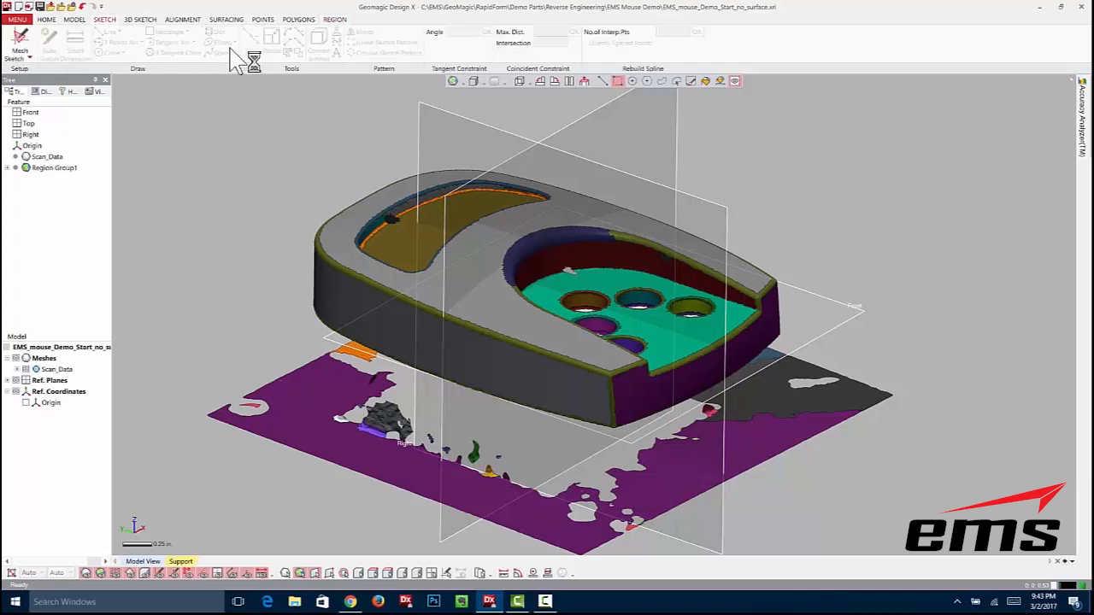
pyautogui.click(25, 49)
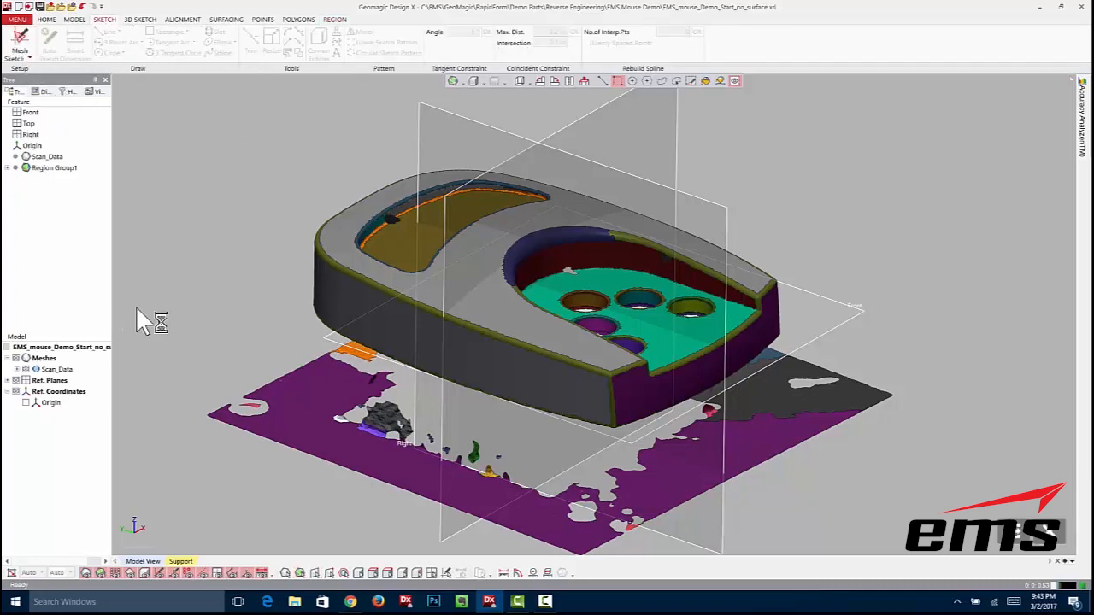
pyautogui.click(345, 349)
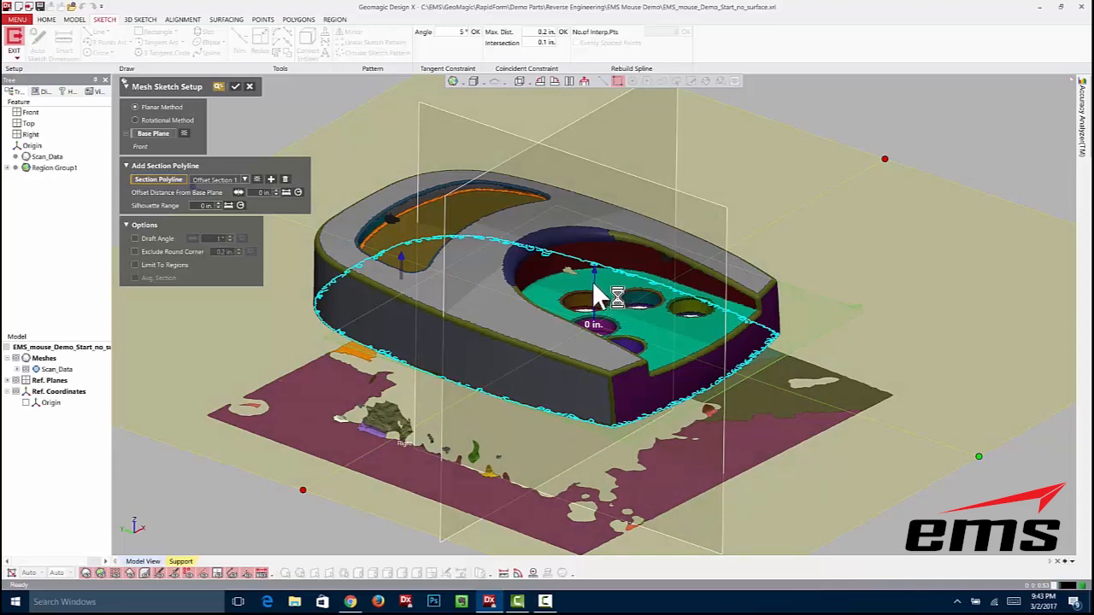
pyautogui.moveTo(597, 289)
pyautogui.mouseDown()
pyautogui.moveTo(603, 267)
pyautogui.moveTo(605, 298)
pyautogui.moveTo(606, 268)
pyautogui.moveTo(608, 279)
pyautogui.mouseUp()
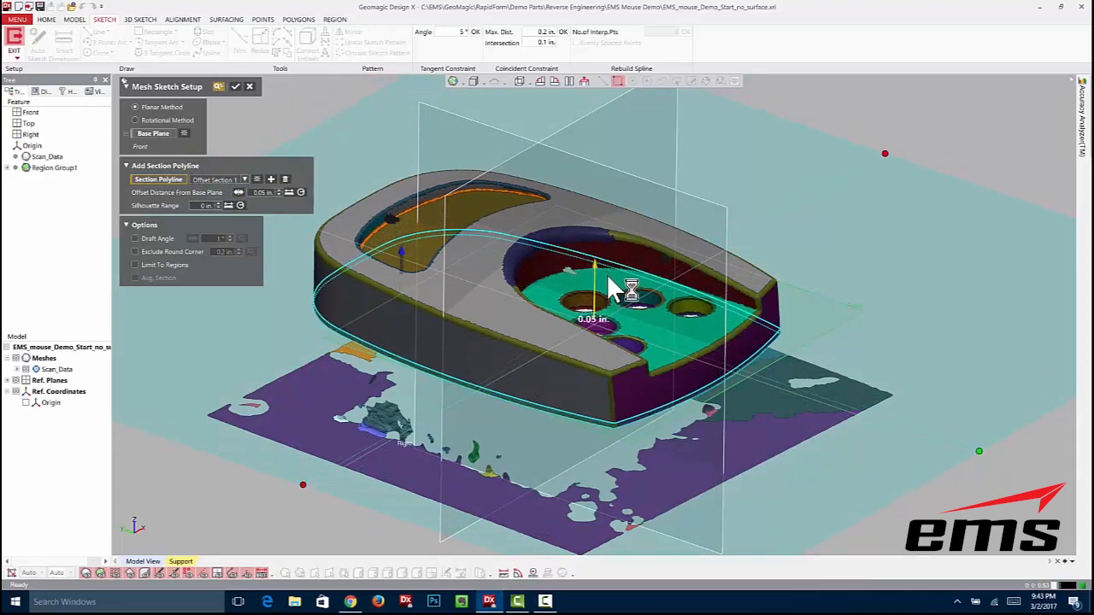
pyautogui.moveTo(606, 274); pyautogui.dragTo(600, 335)
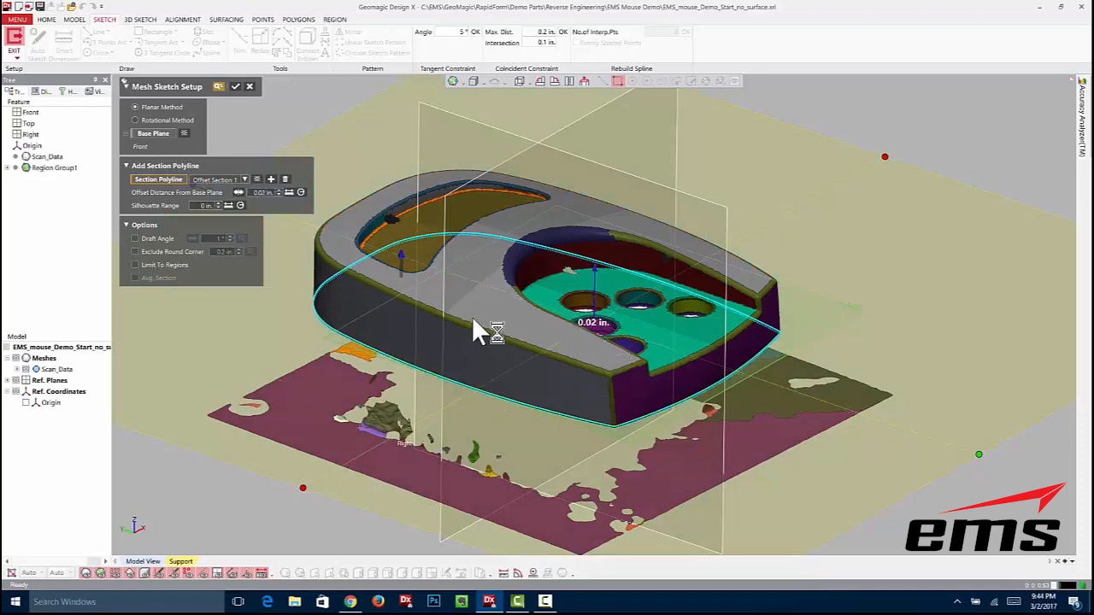
pyautogui.click(236, 86)
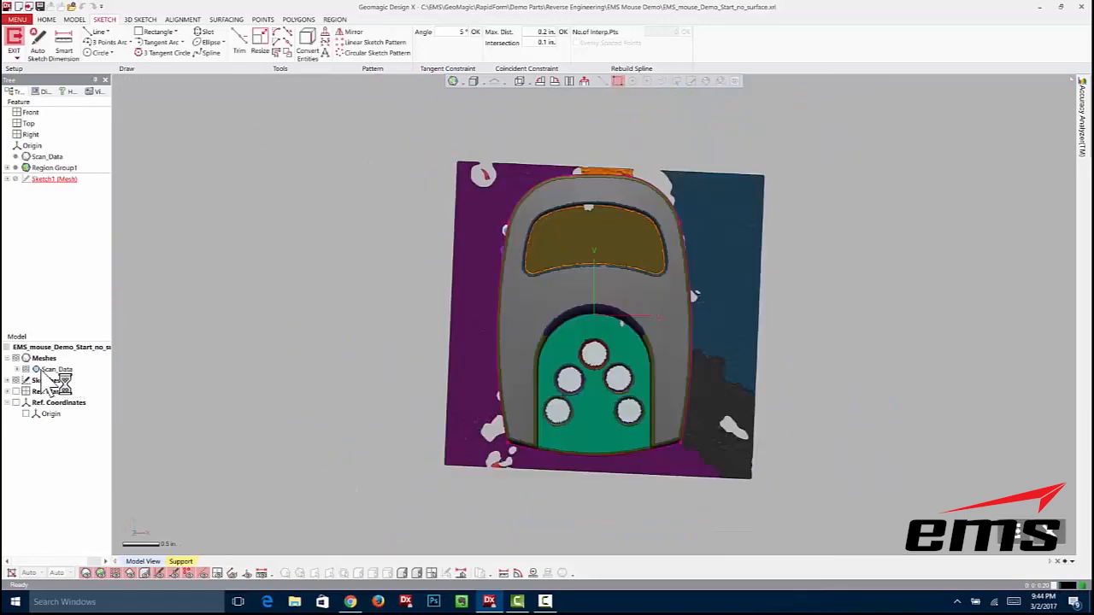
pyautogui.click(16, 358)
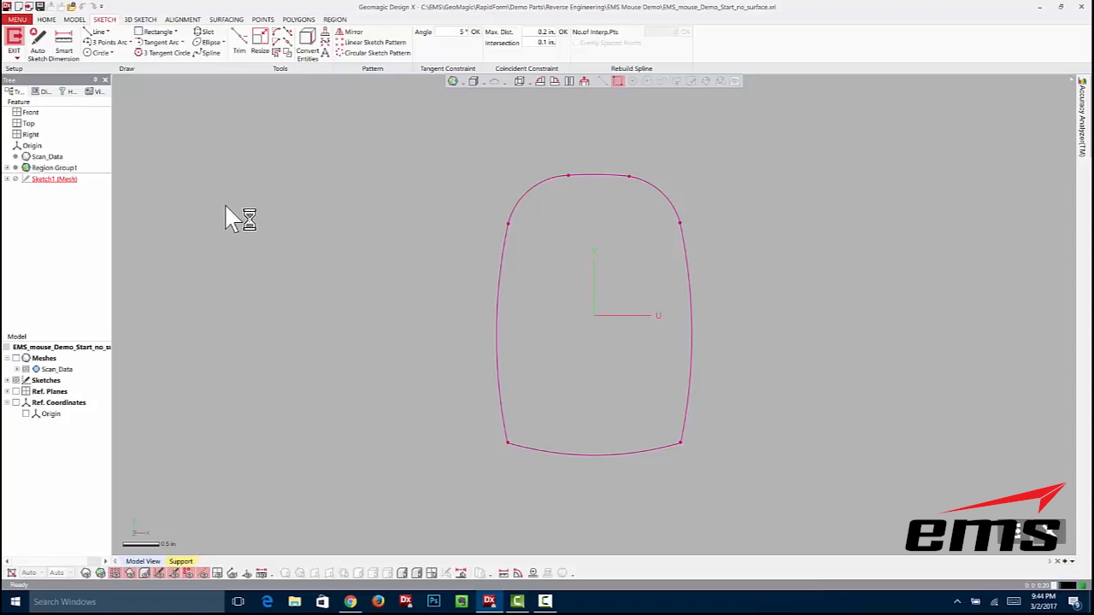
# Try Auto Sketch on the entire section outline and delete the generated curves.
pyautogui.click(38, 41)
pyautogui.moveTo(428, 130)
pyautogui.mouseDown()
pyautogui.moveTo(578, 276)
pyautogui.moveTo(791, 517)
pyautogui.mouseUp()
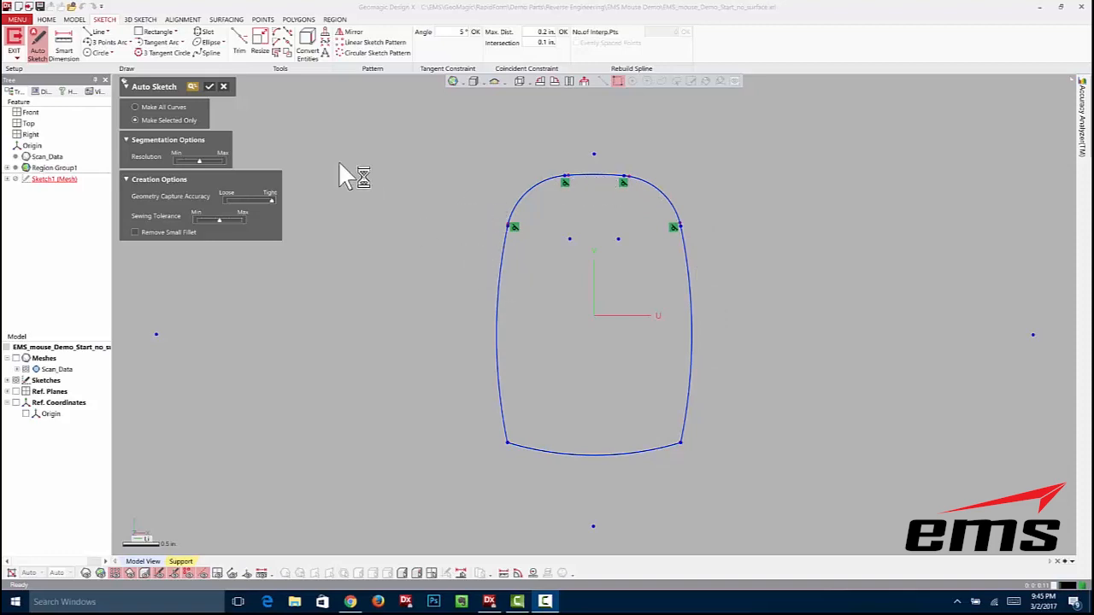
pyautogui.click(213, 86)
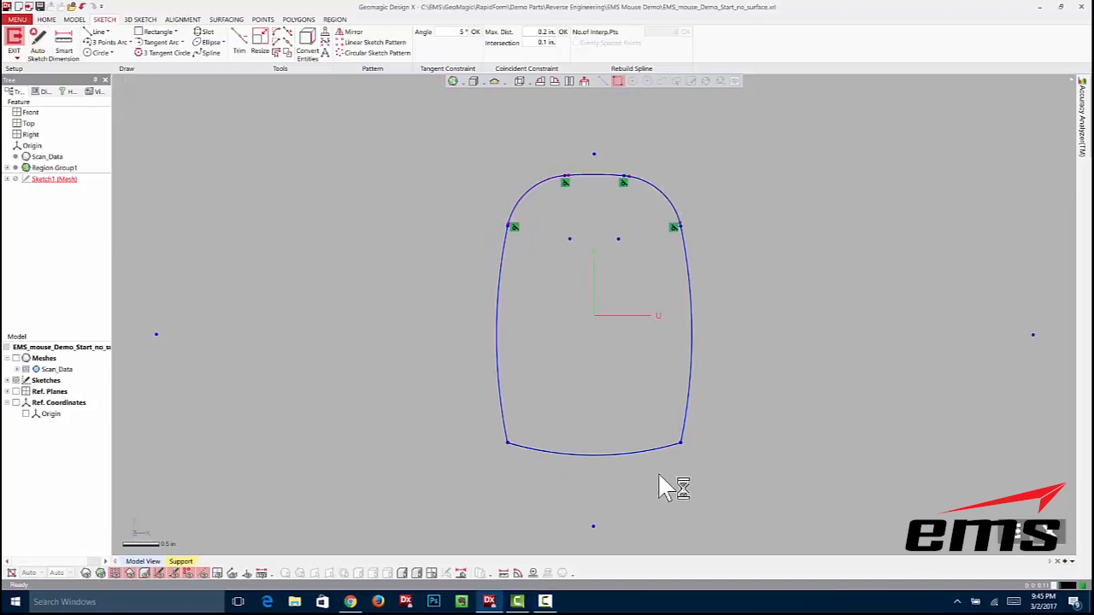
pyautogui.moveTo(447, 132)
pyautogui.mouseDown()
pyautogui.moveTo(599, 214)
pyautogui.moveTo(709, 484)
pyautogui.moveTo(732, 500)
pyautogui.mouseUp()
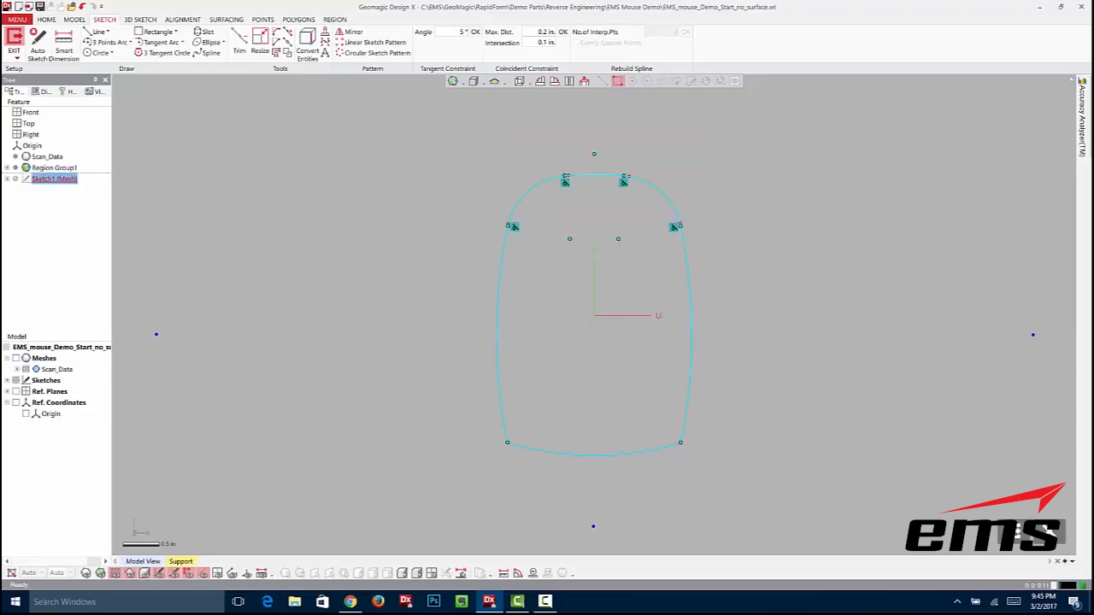
pyautogui.press('Delete')
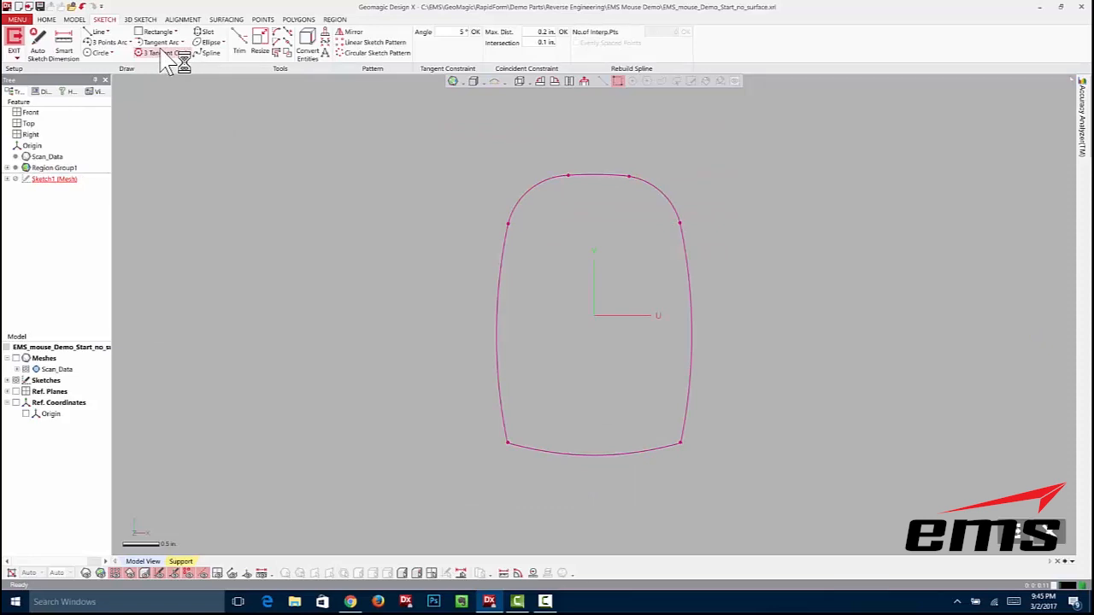
# Fit Centerpoint Arcs to the two long sides and the lower edge of the mouse's section outline.
pyautogui.click(111, 52)
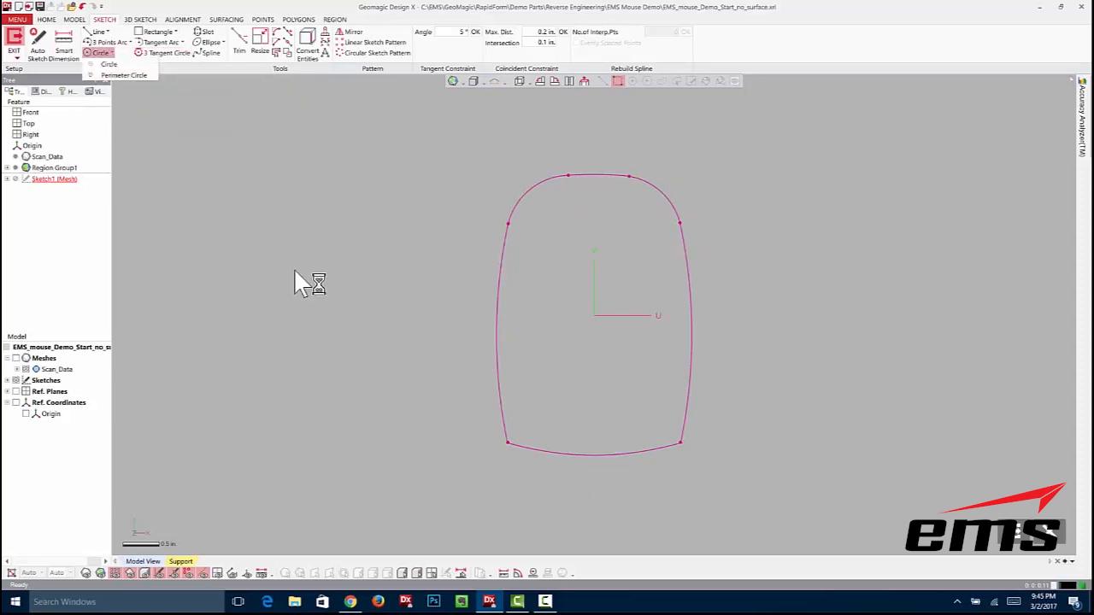
pyautogui.click(127, 42)
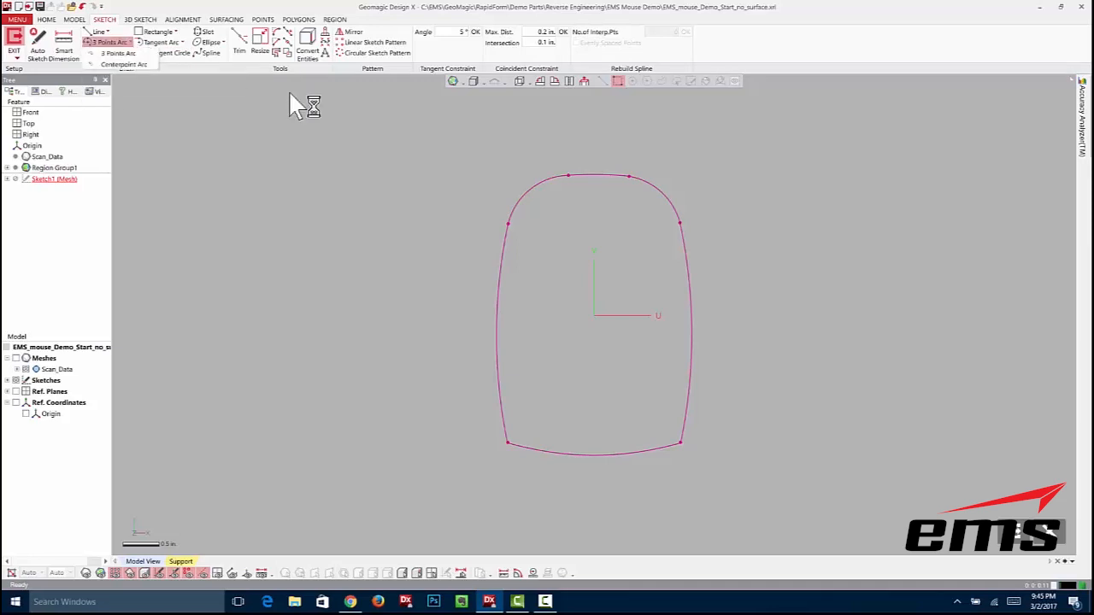
pyautogui.click(121, 64)
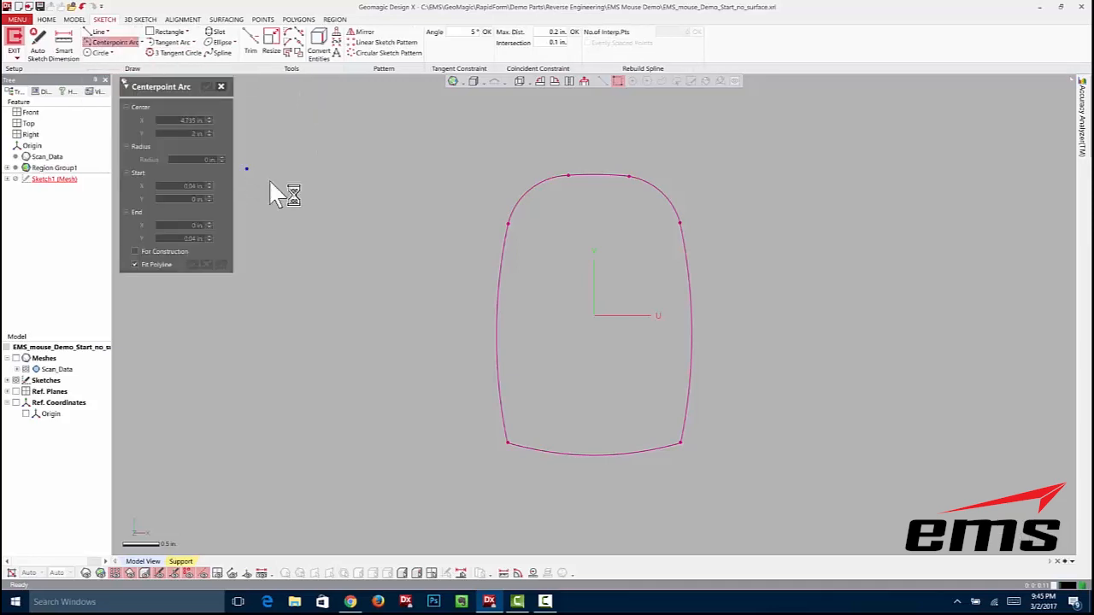
pyautogui.moveTo(415, 224)
pyautogui.mouseDown()
pyautogui.moveTo(563, 389)
pyautogui.moveTo(589, 446)
pyautogui.mouseUp()
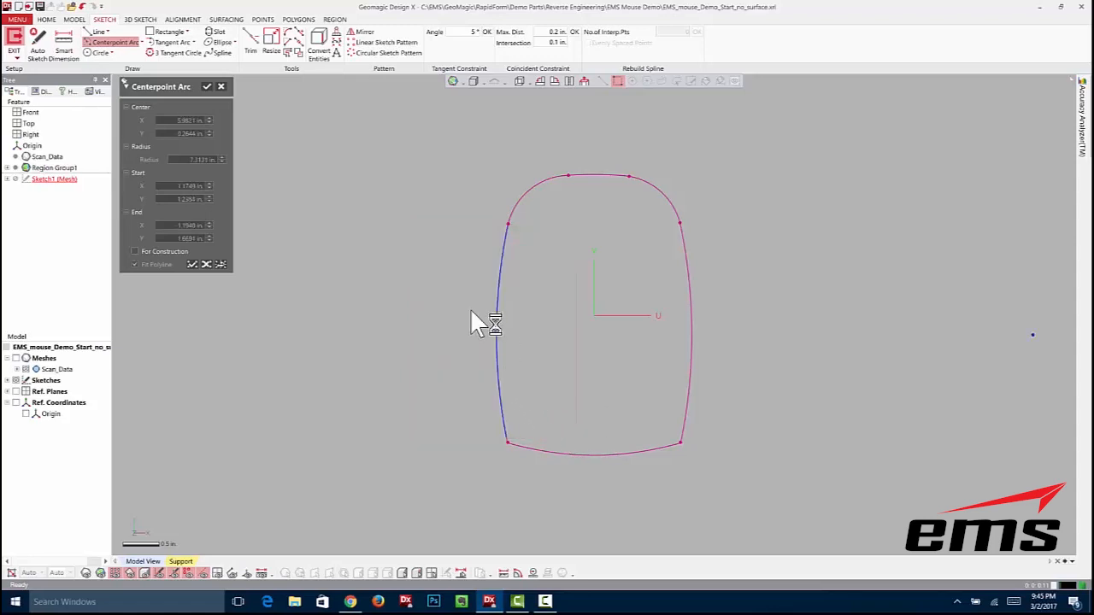
pyautogui.click(208, 86)
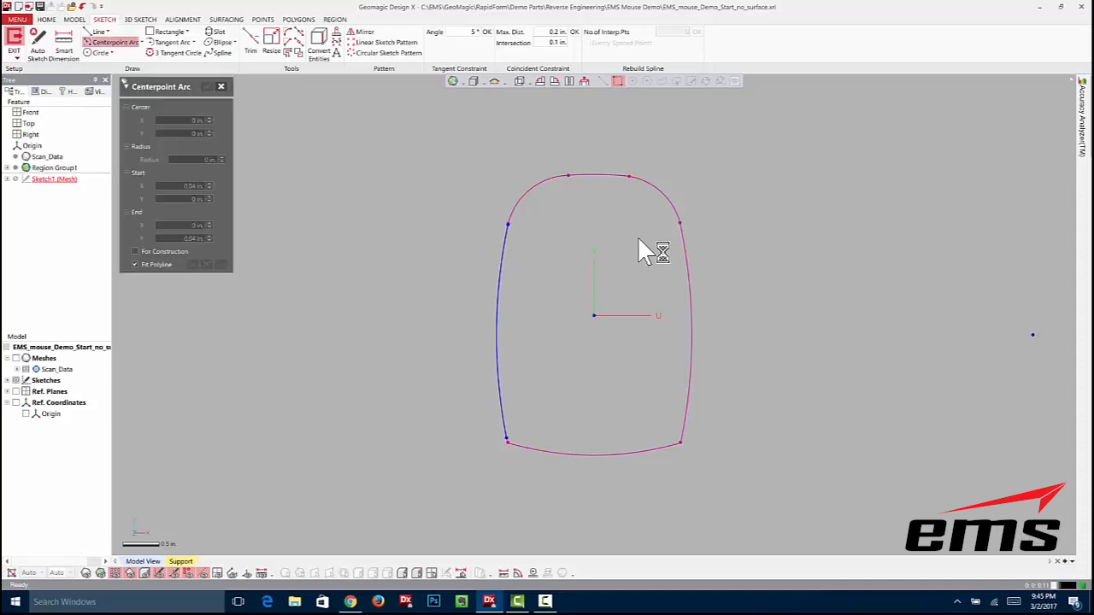
pyautogui.moveTo(630, 237)
pyautogui.mouseDown()
pyautogui.moveTo(705, 295)
pyautogui.moveTo(803, 436)
pyautogui.mouseUp()
pyautogui.moveTo(523, 392)
pyautogui.mouseDown()
pyautogui.moveTo(533, 438)
pyautogui.moveTo(631, 521)
pyautogui.moveTo(676, 530)
pyautogui.mouseUp()
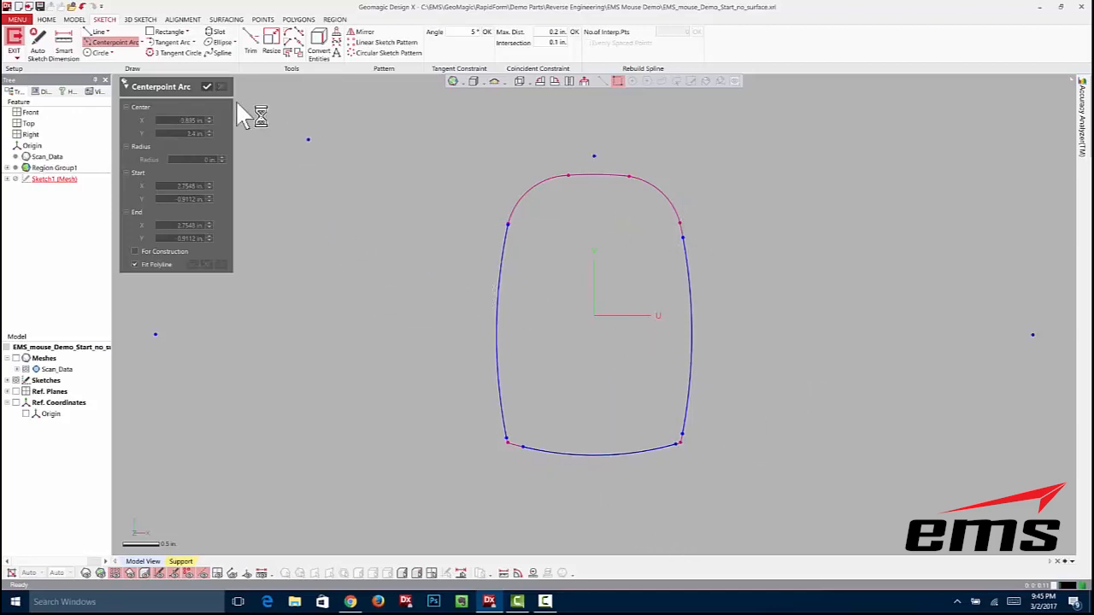
pyautogui.click(207, 88)
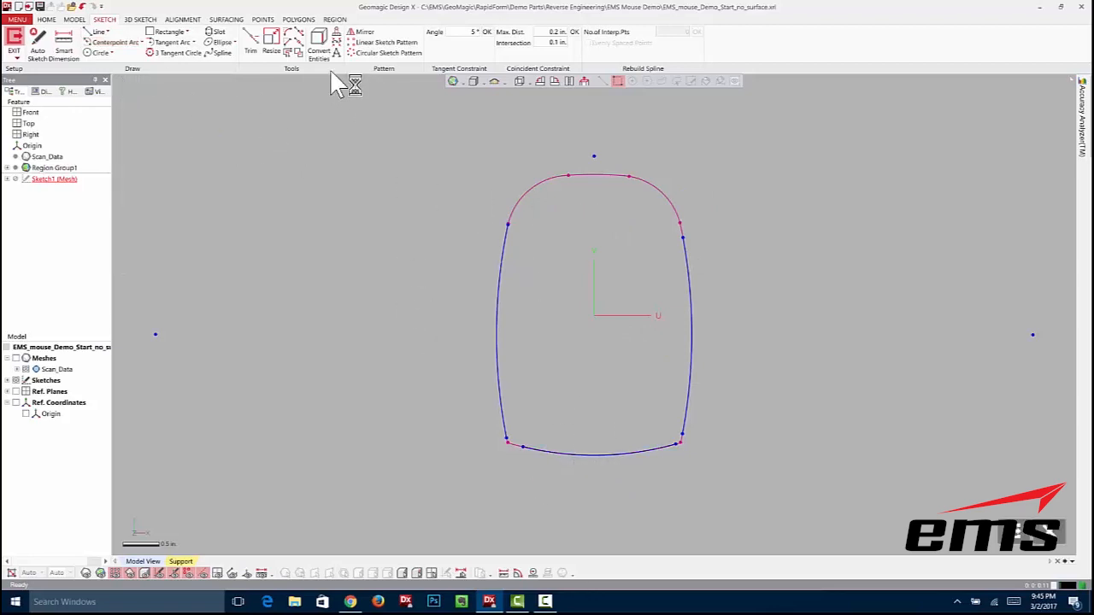
# Fit a line to the short upper edge of the section outline and constrain it horizontal.
pyautogui.click(98, 33)
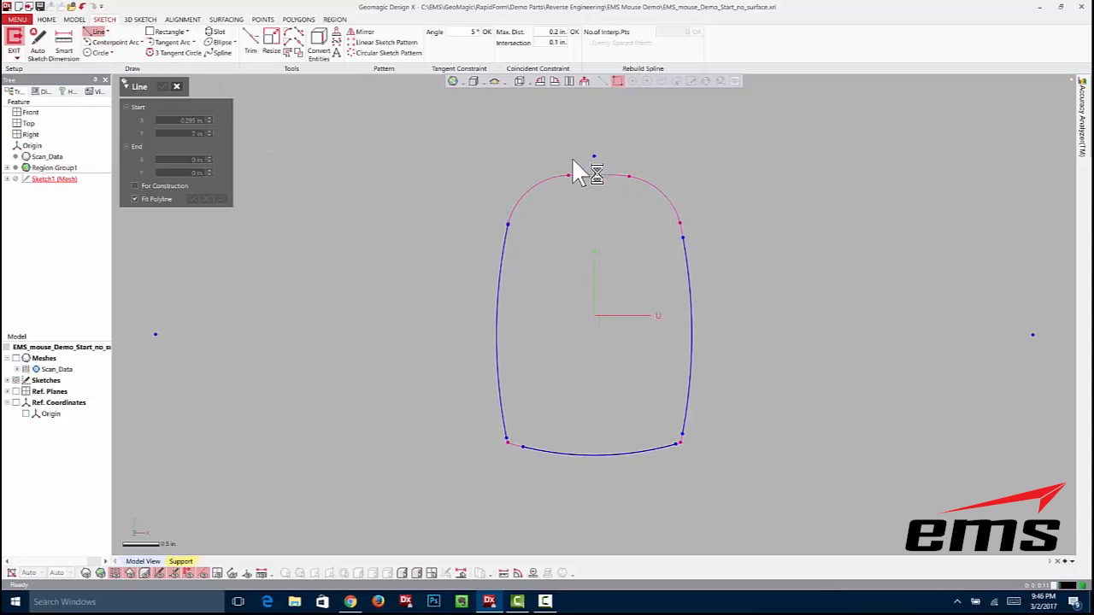
pyautogui.moveTo(570, 145); pyautogui.dragTo(656, 256)
pyautogui.click(163, 86)
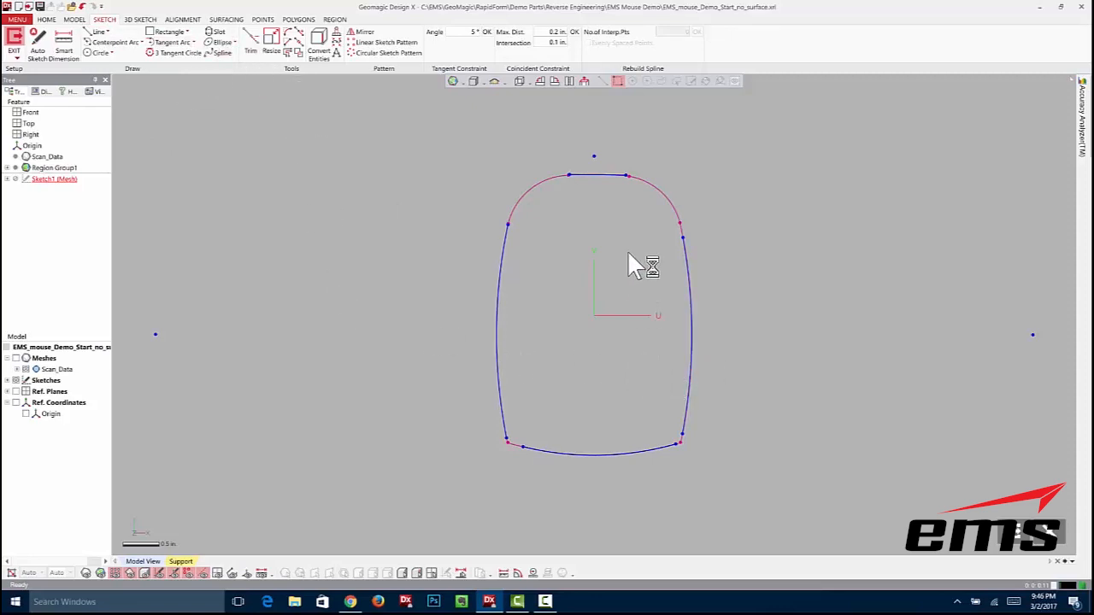
pyautogui.click(599, 176)
pyautogui.rightClick(597, 176)
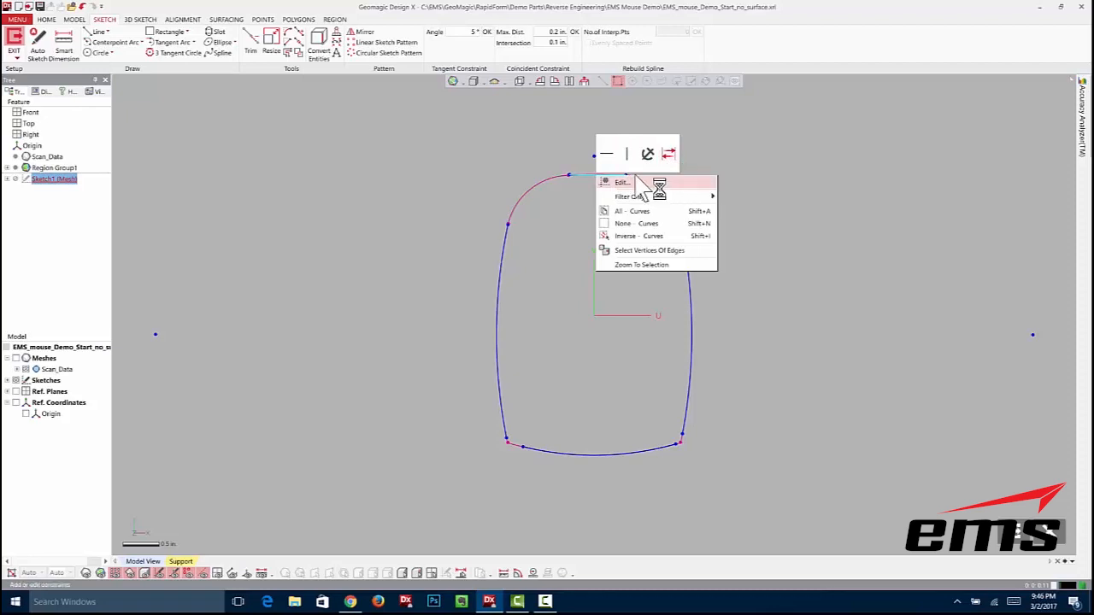
pyautogui.click(607, 162)
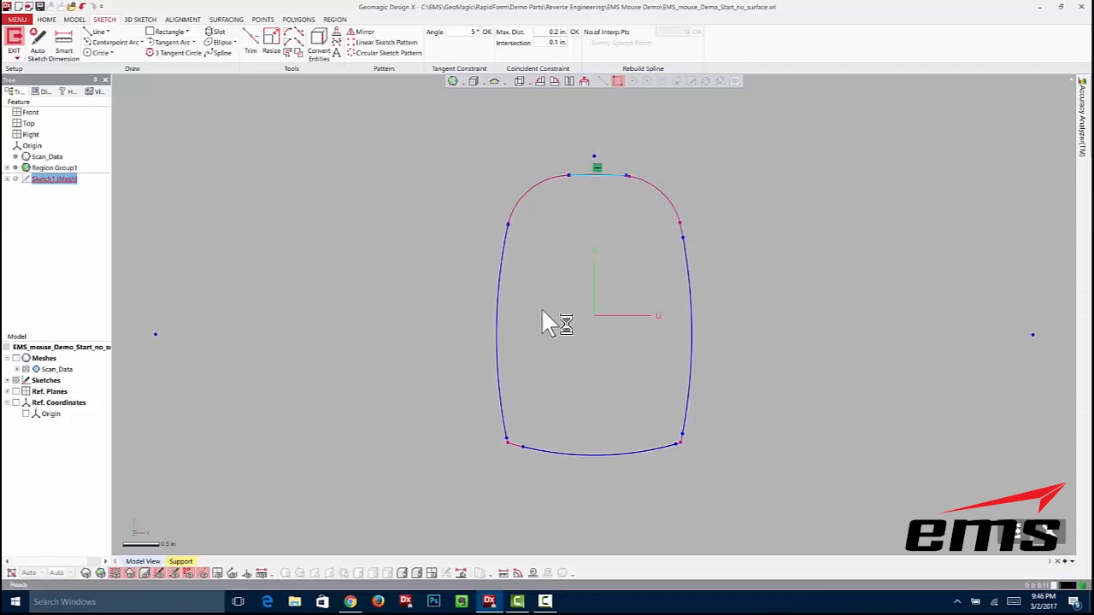
# Show the sketch curves' deviation in the Accuracy Analyzer with a vector multiplier of 133.
pyautogui.click(1081, 149)
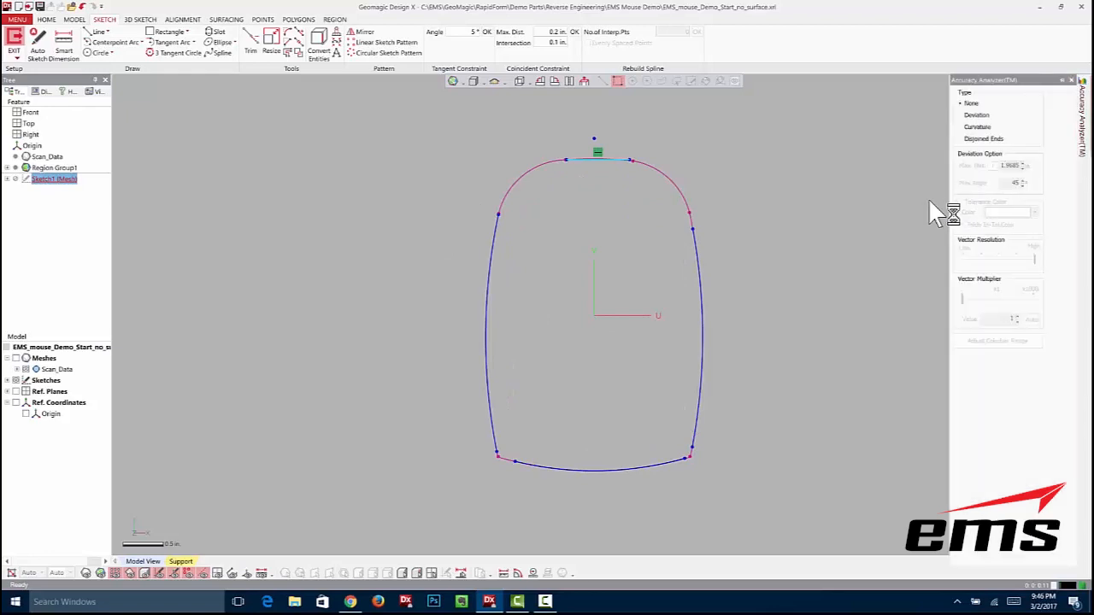
pyautogui.click(975, 115)
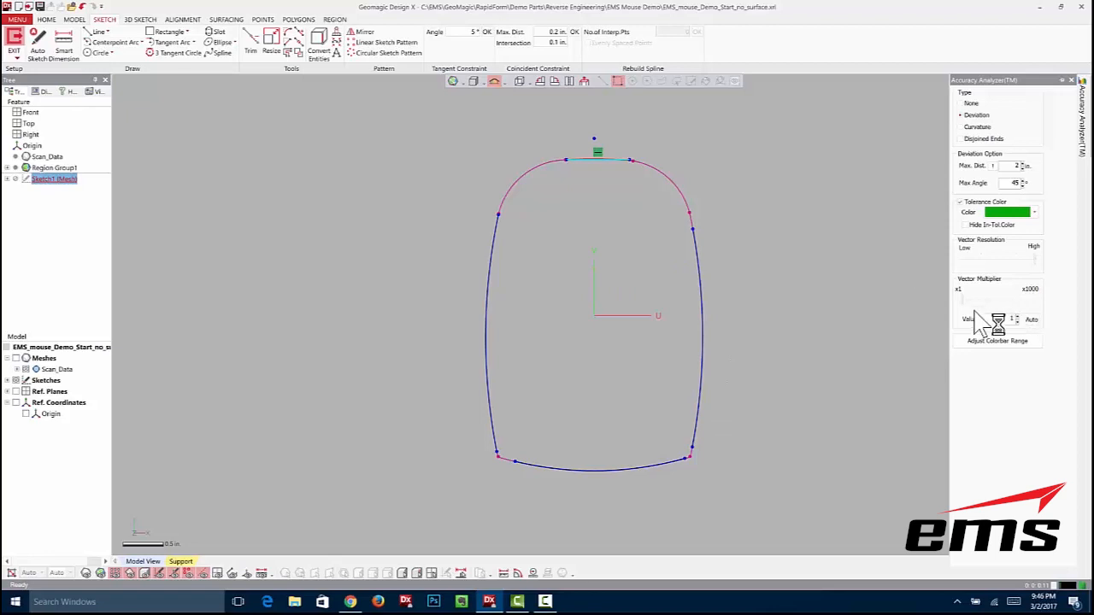
pyautogui.moveTo(962, 300); pyautogui.dragTo(1014, 304)
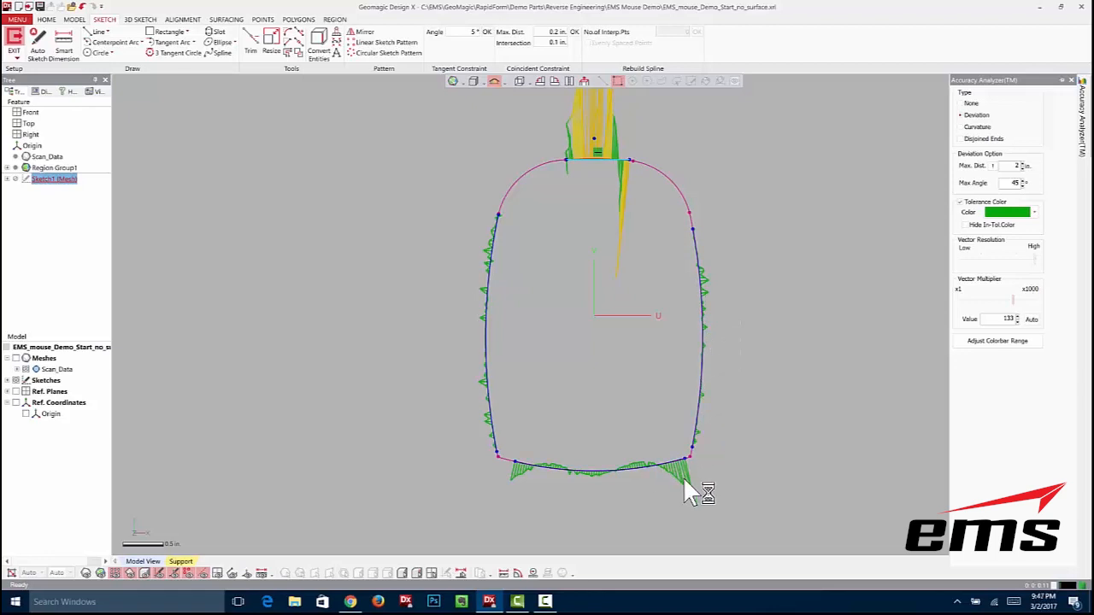
# Examine how closely the lower arc and upper line follow the scan section, and turn the deviation display off.
pyautogui.scroll(2, 595, 472)
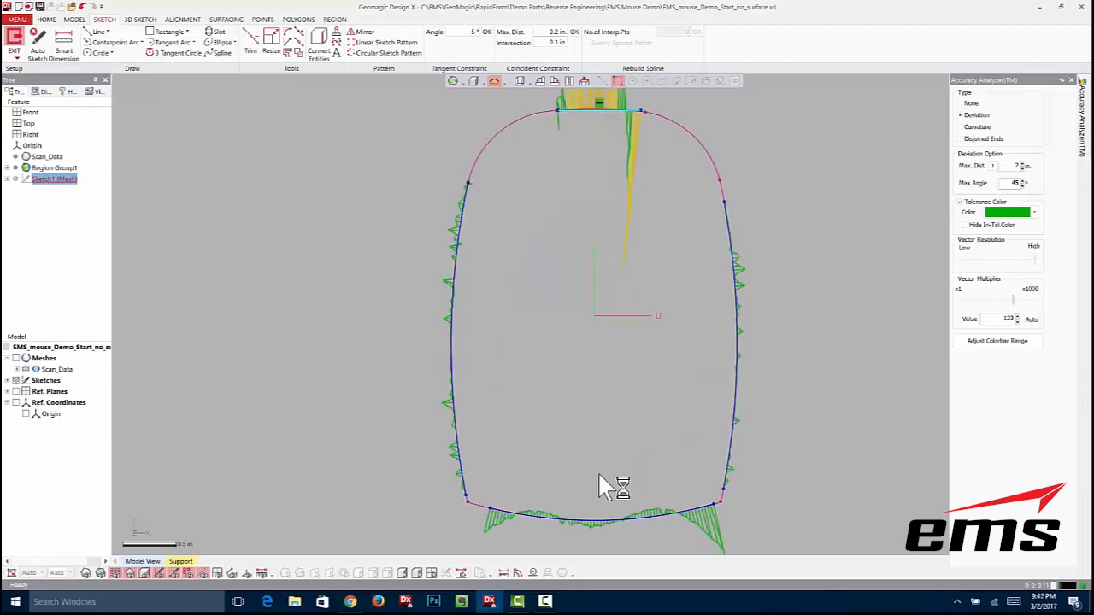
pyautogui.keyDown('ctrl'); pyautogui.moveTo(598, 472); pyautogui.dragTo(592, 319, button='right'); pyautogui.keyUp('ctrl')
pyautogui.scroll(10, 595, 331)
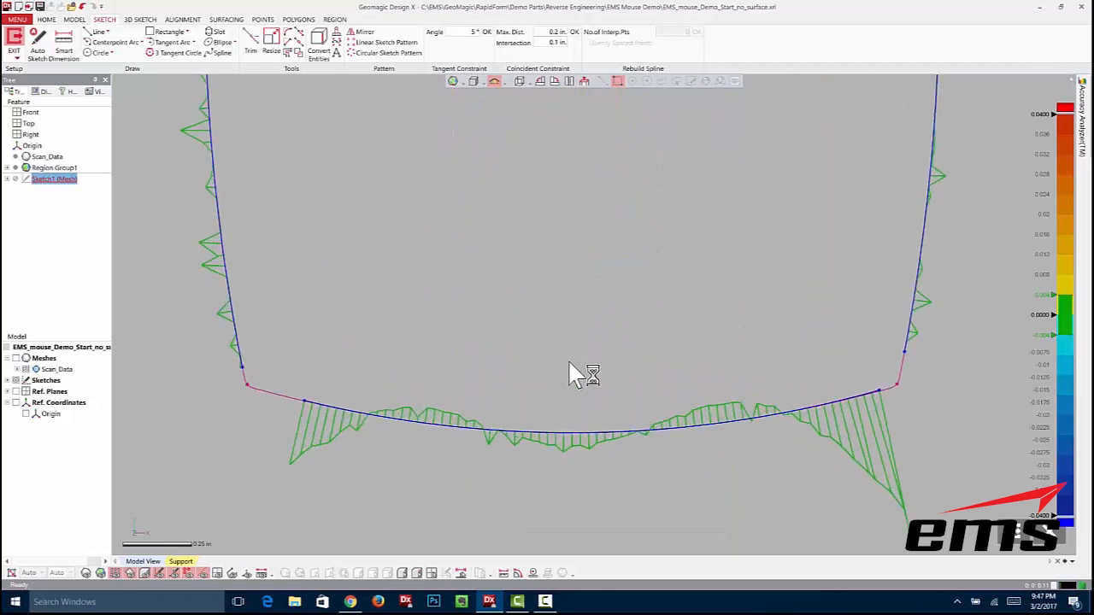
pyautogui.scroll(2, 464, 384)
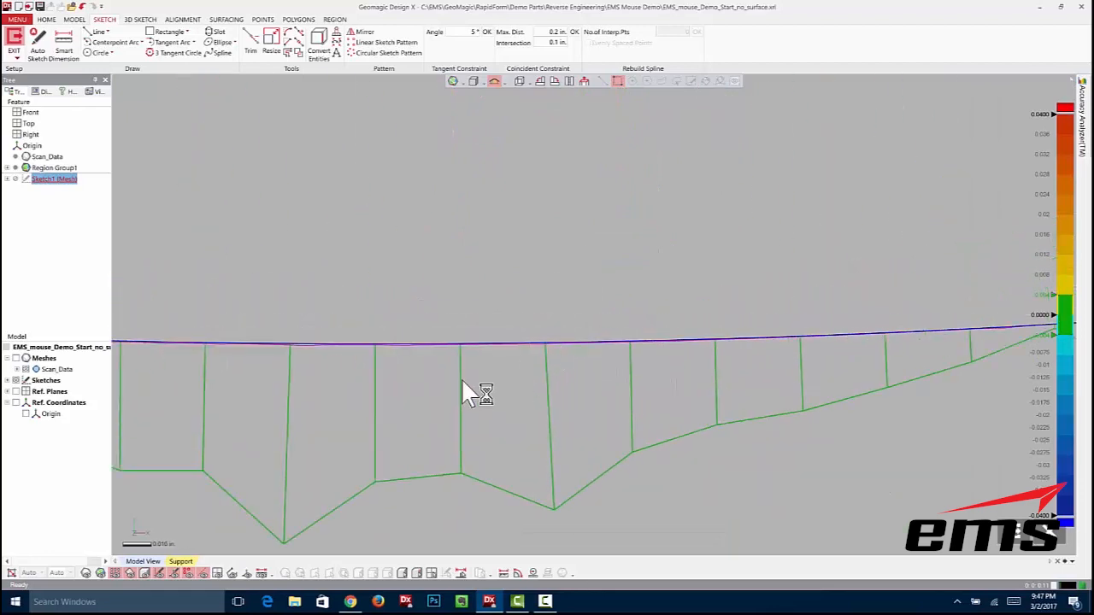
pyautogui.moveTo(465, 388); pyautogui.dragTo(550, 273, button='middle')
pyautogui.scroll(1, 550, 272)
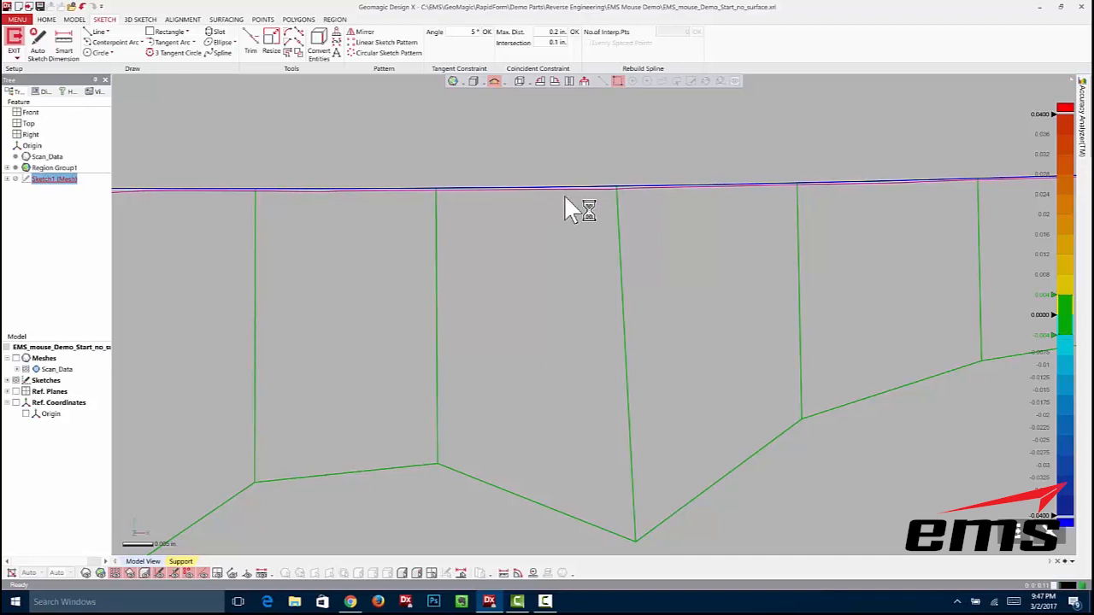
pyautogui.scroll(-5, 491, 376)
pyautogui.scroll(-8, 503, 342)
pyautogui.keyDown('ctrl'); pyautogui.moveTo(562, 190); pyautogui.dragTo(501, 407, button='right'); pyautogui.keyUp('ctrl')
pyautogui.scroll(4, 524, 251)
pyautogui.scroll(6, 454, 245)
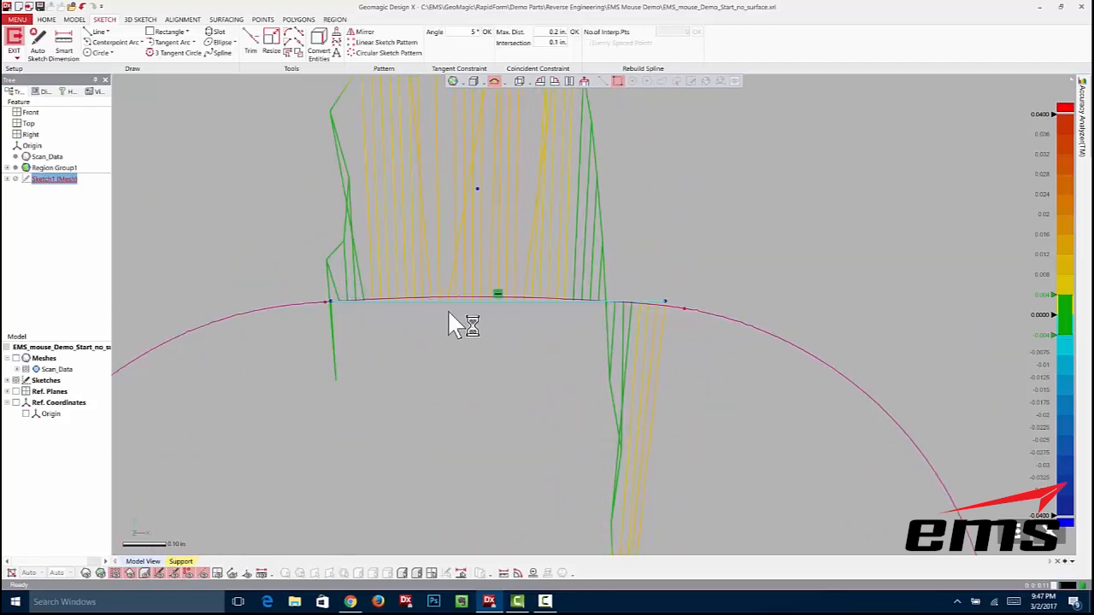
pyautogui.scroll(-6, 454, 329)
pyautogui.scroll(-1, 502, 351)
pyautogui.keyDown('ctrl'); pyautogui.moveTo(557, 361); pyautogui.dragTo(511, 284, button='right'); pyautogui.keyUp('ctrl')
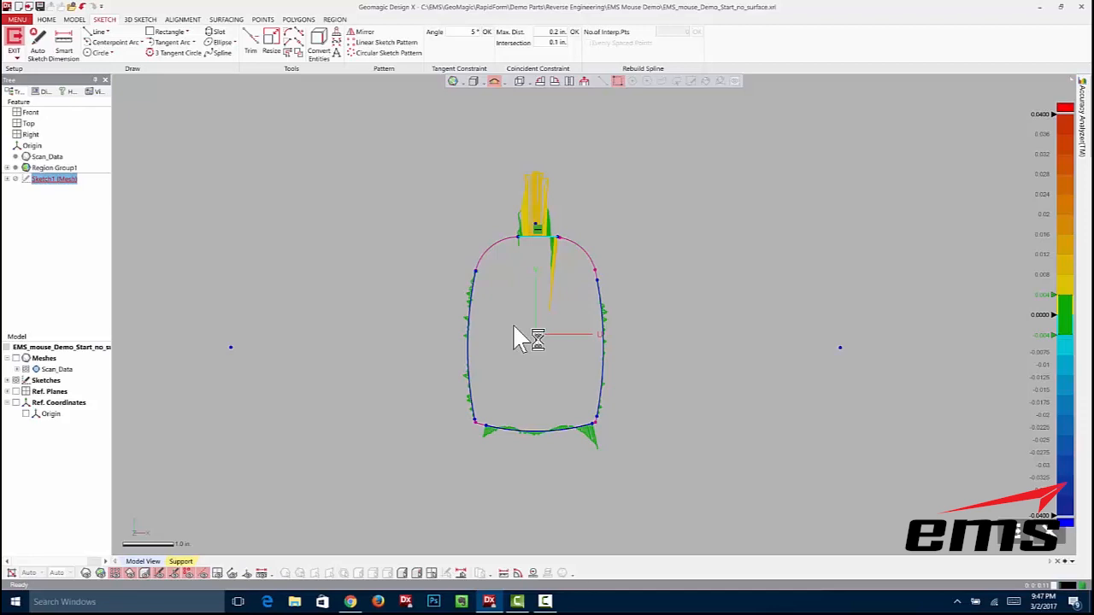
pyautogui.click(1083, 111)
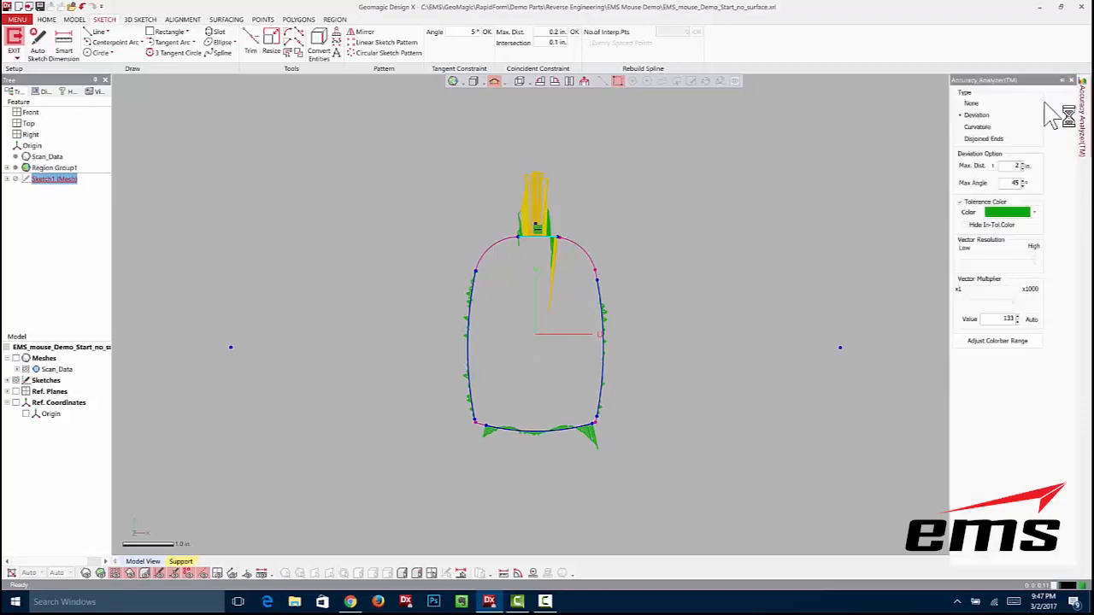
pyautogui.click(970, 103)
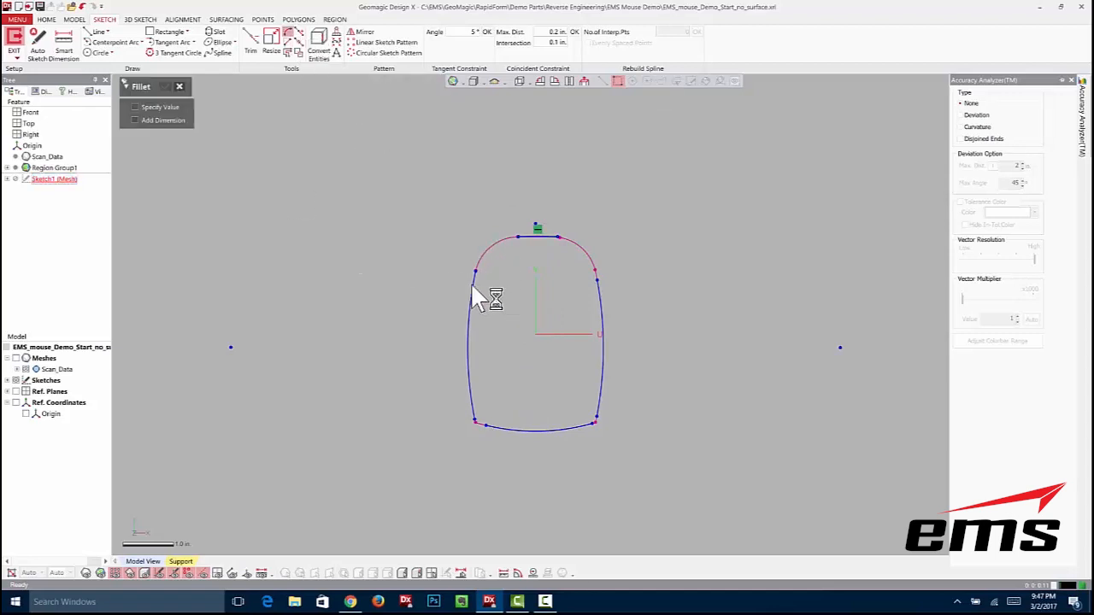
# Fillet the upper-left corner between the left side arc and the horizontal line to match the section outline.
pyautogui.click(469, 313)
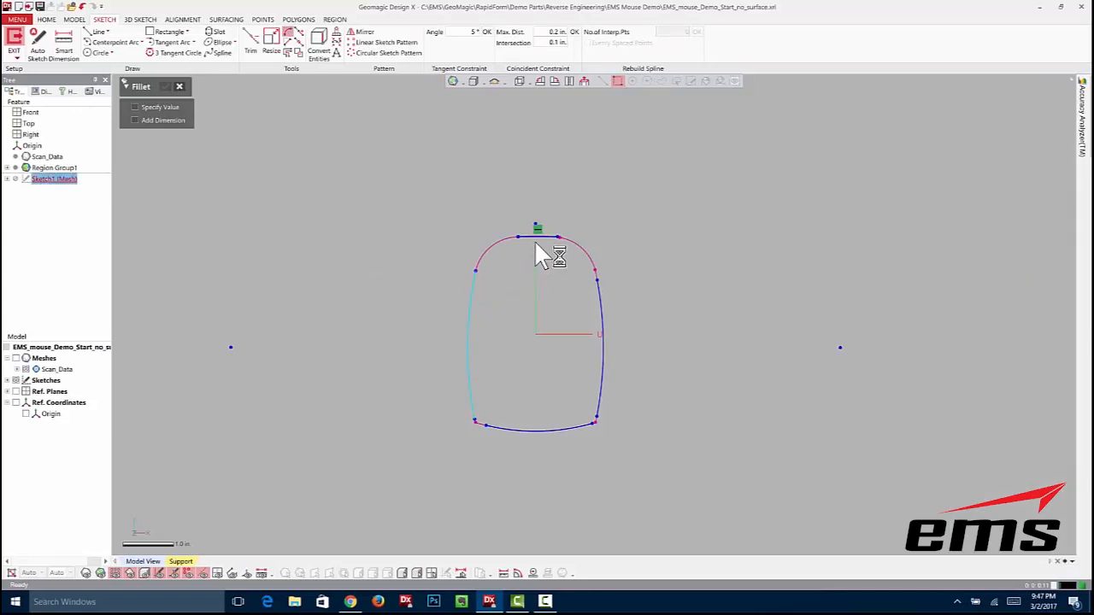
pyautogui.click(531, 238)
pyautogui.moveTo(531, 238)
pyautogui.mouseDown()
pyautogui.moveTo(508, 239)
pyautogui.moveTo(519, 241)
pyautogui.mouseUp()
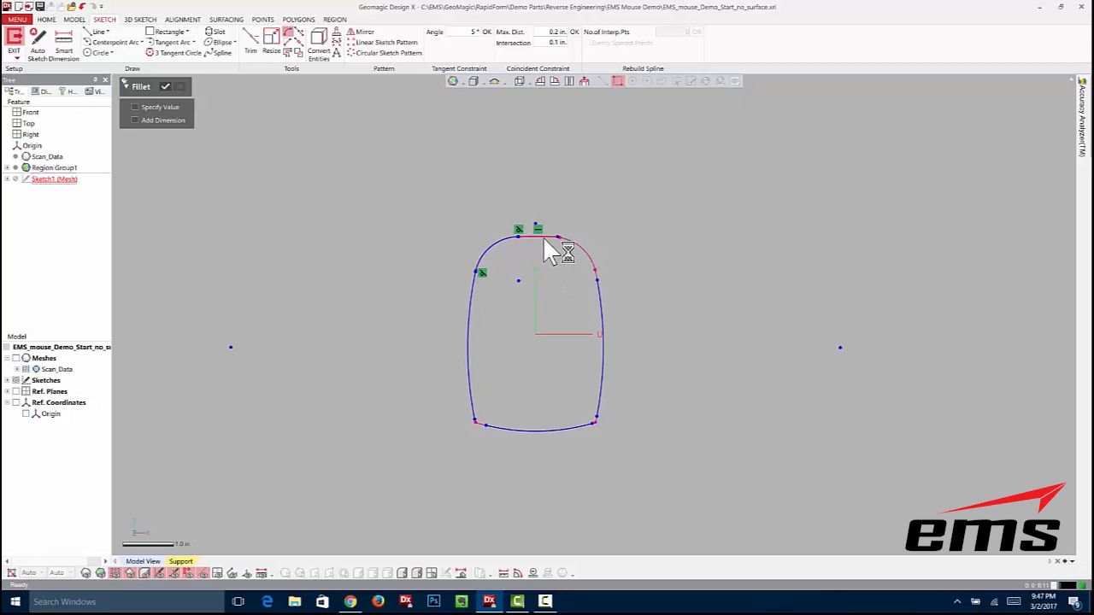
# Fillet the upper-right corner between the horizontal line and the right side arc, matching the section outline.
pyautogui.click(543, 237)
pyautogui.click(602, 293)
pyautogui.click(165, 87)
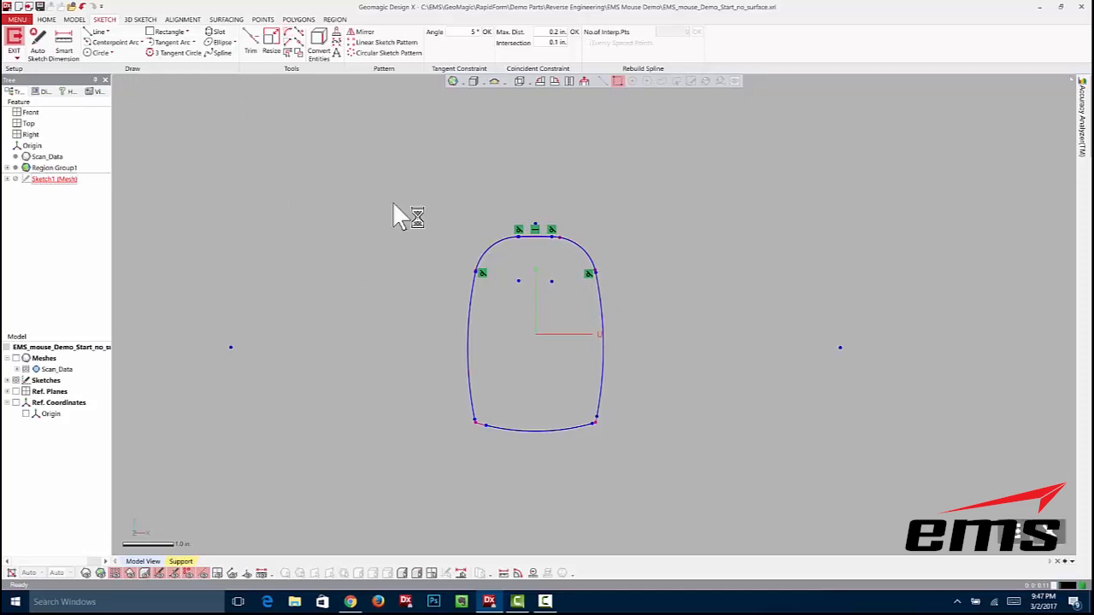
# Corner-trim the two side arcs with the lower arc to close both lower corners of the outline.
pyautogui.click(250, 41)
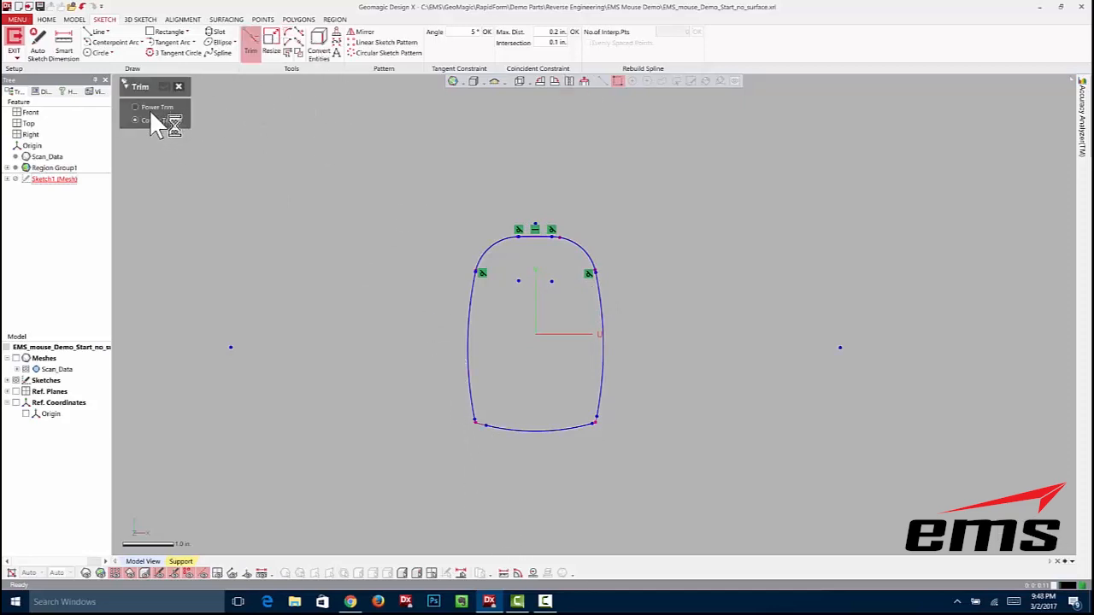
pyautogui.click(471, 394)
pyautogui.click(598, 416)
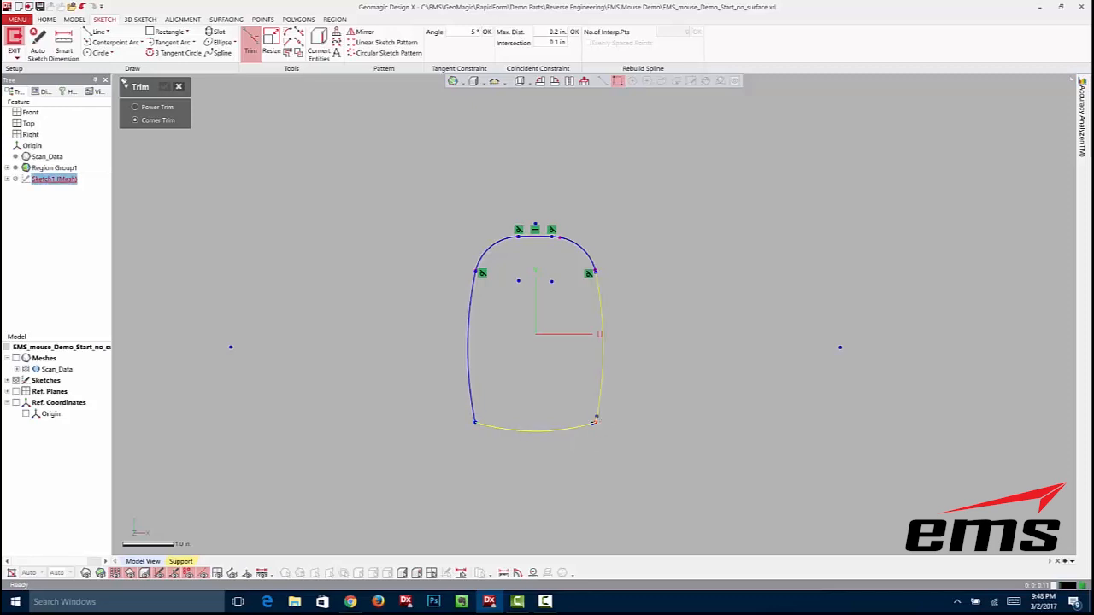
pyautogui.click(164, 87)
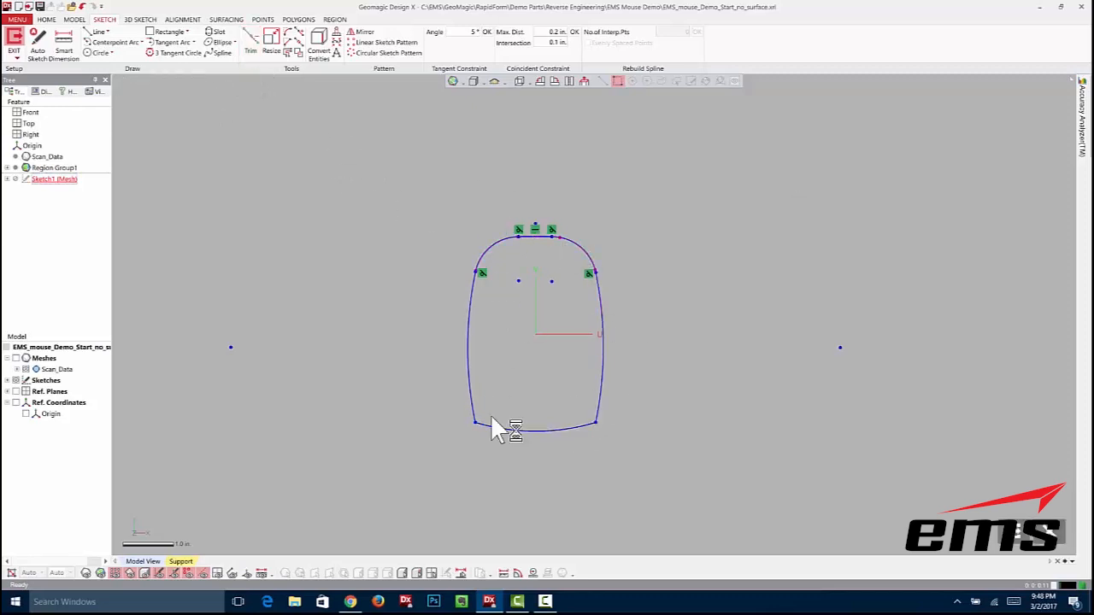
# Show the sketch's deviation from the scan section, examine the upper line, fillets and lower corners, and turn the display off.
pyautogui.click(1082, 120)
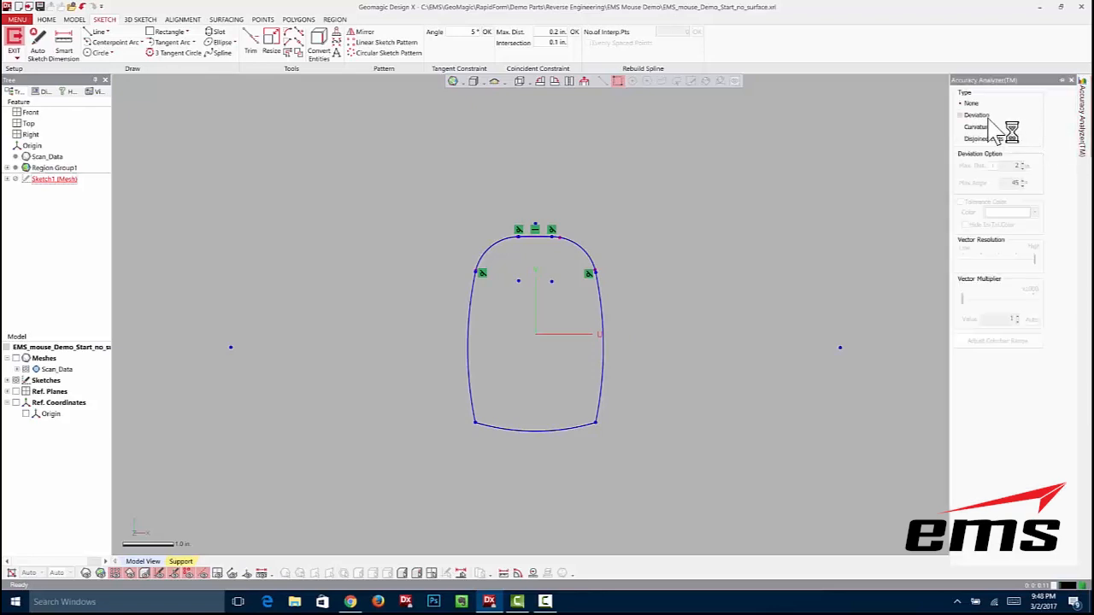
pyautogui.click(961, 115)
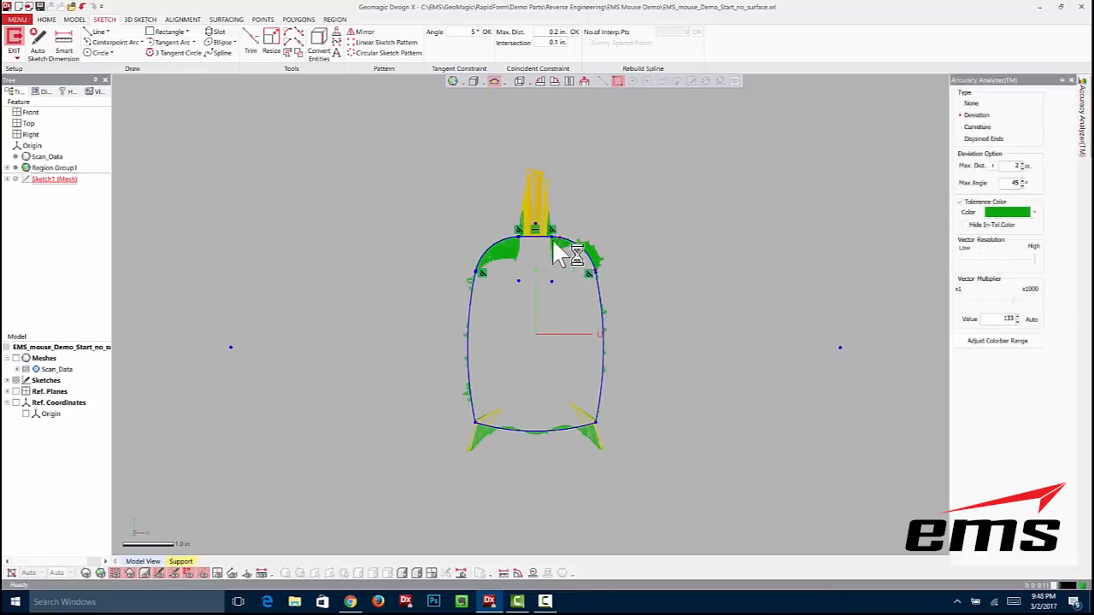
pyautogui.scroll(3, 513, 252)
pyautogui.scroll(5, 504, 252)
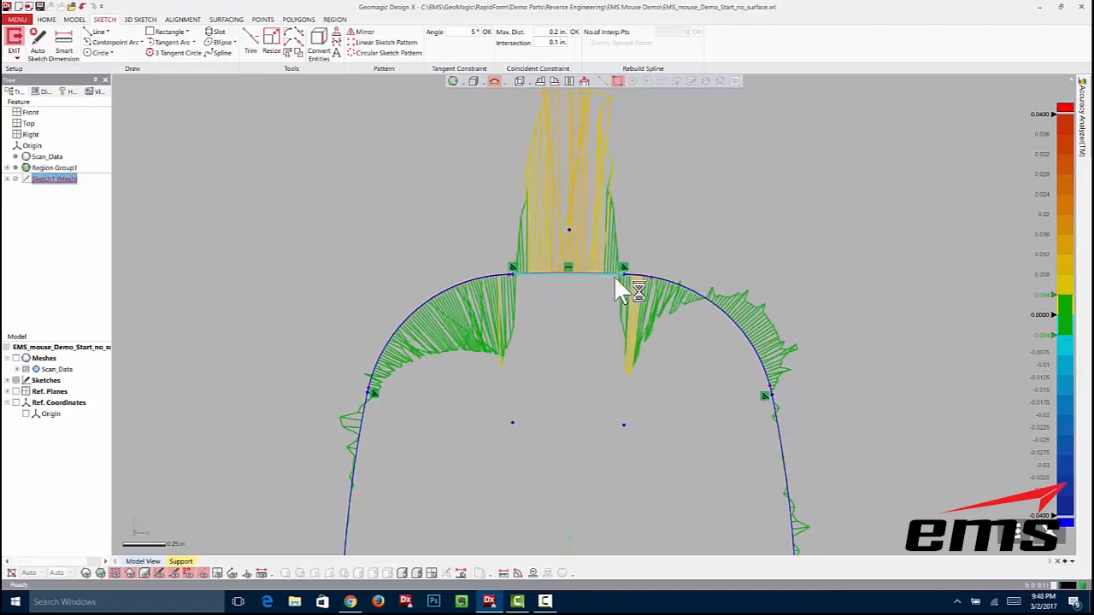
pyautogui.scroll(-5, 353, 291)
pyautogui.keyDown('ctrl'); pyautogui.moveTo(499, 411); pyautogui.dragTo(487, 292, button='right'); pyautogui.keyUp('ctrl')
pyautogui.scroll(-2, 500, 305)
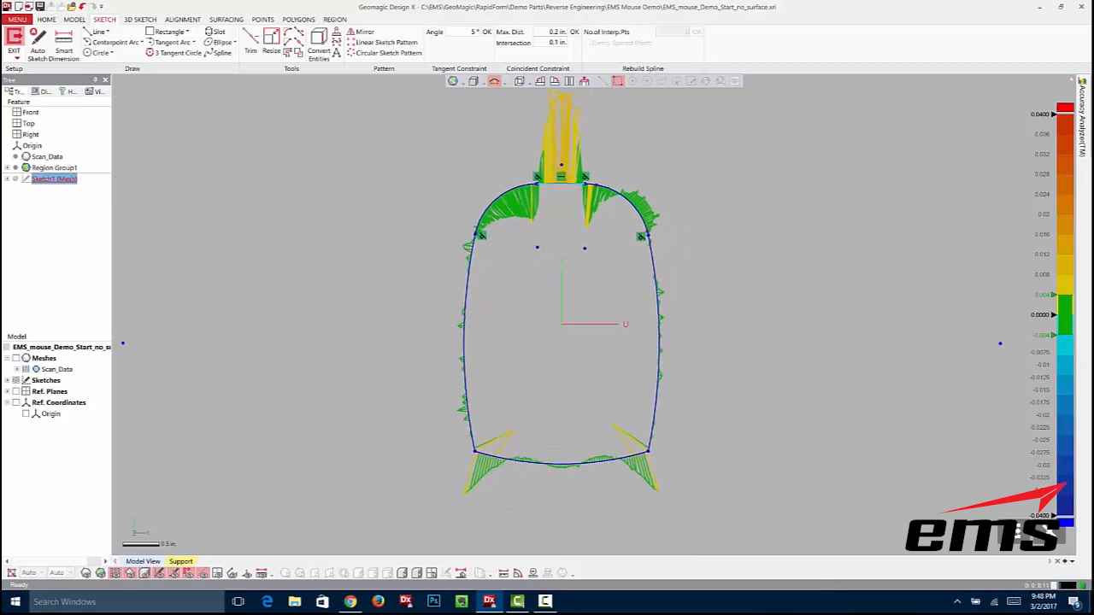
pyautogui.click(1086, 126)
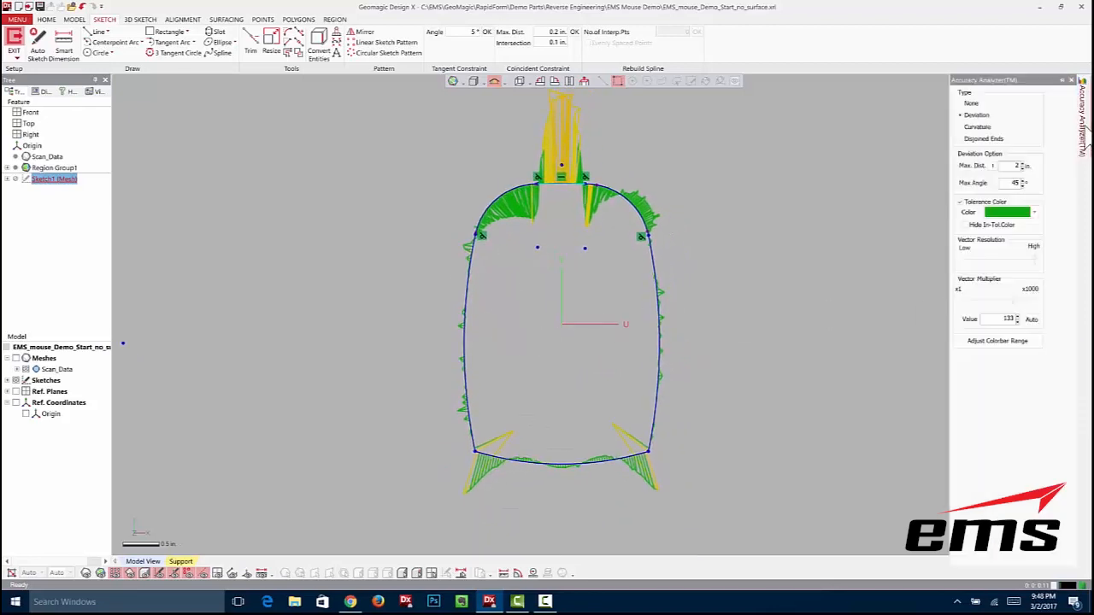
pyautogui.click(964, 104)
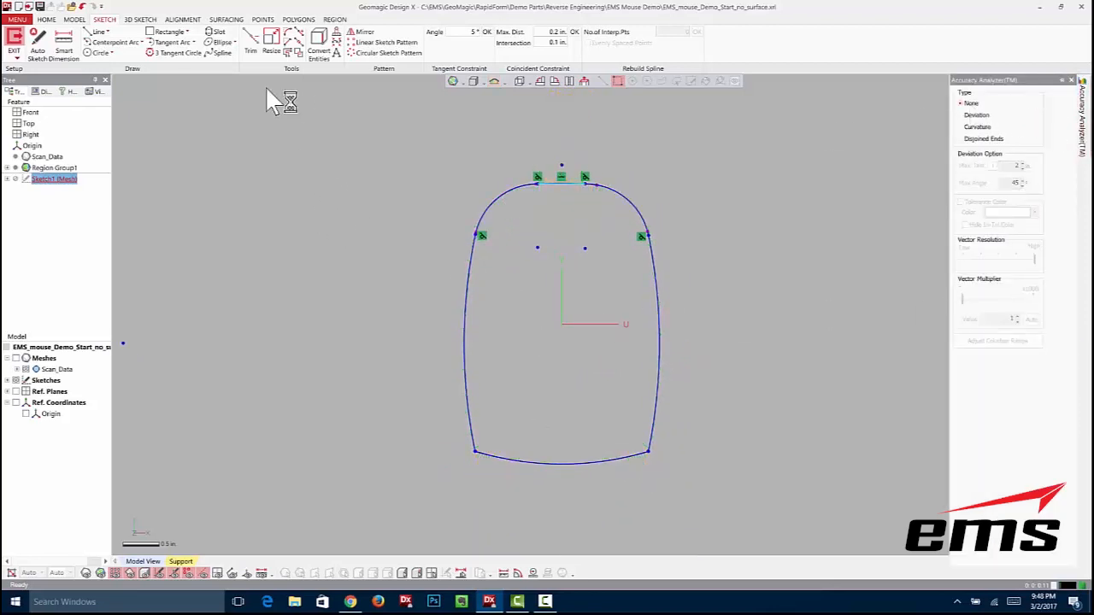
# Dimension the upper-left fillet's radius and set it to 0.875 in.
pyautogui.click(63, 45)
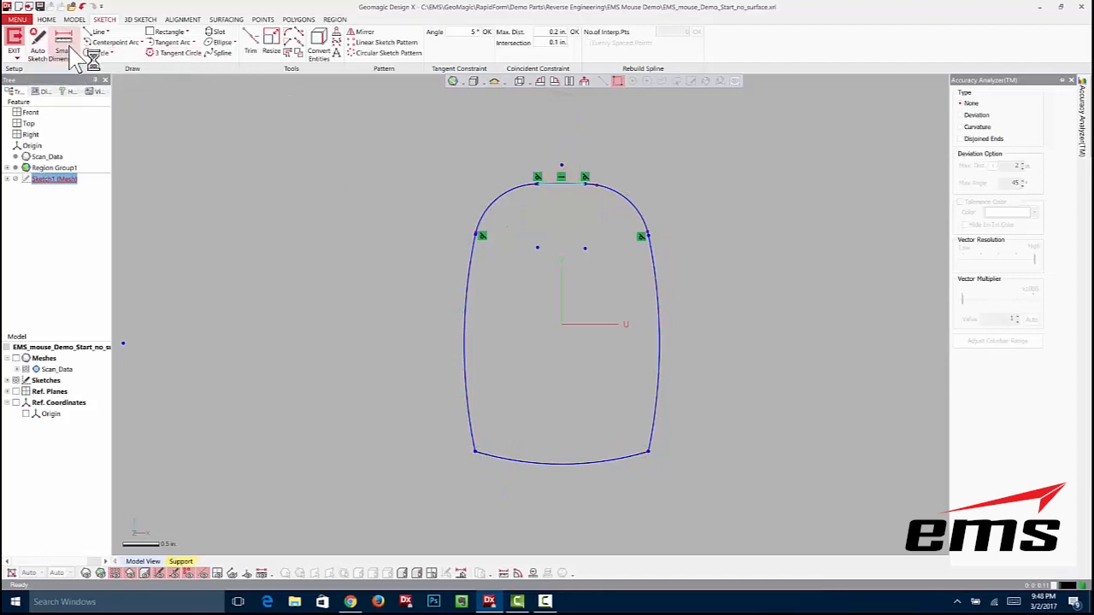
pyautogui.click(505, 192)
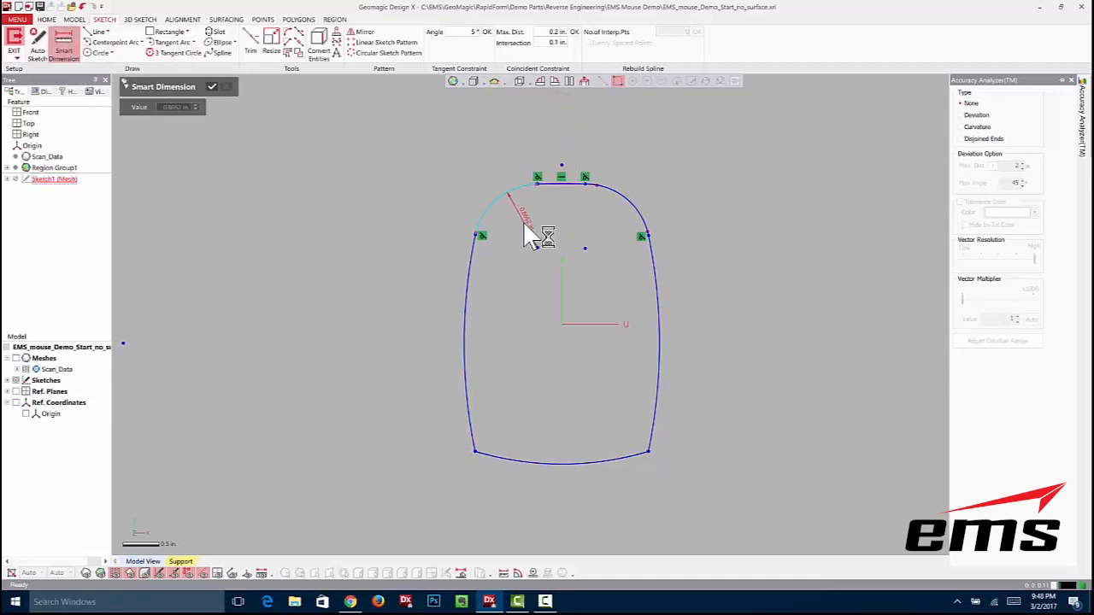
pyautogui.click(483, 163)
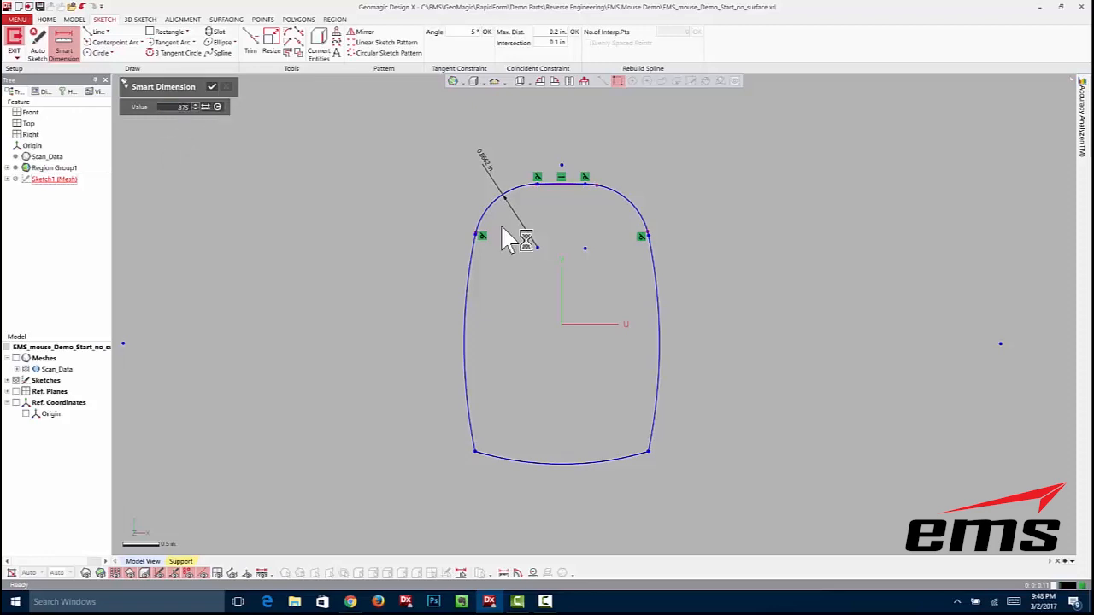
pyautogui.press('Return')
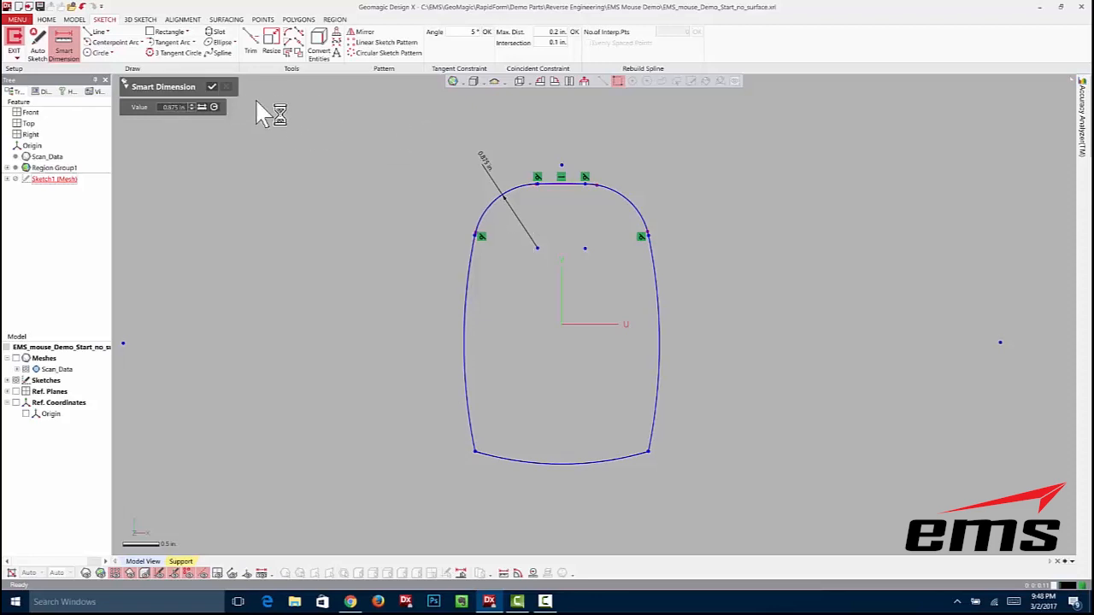
# Dimension the upper-right fillet's radius, set it to 0.875 in, and finish dimensioning.
pyautogui.click(630, 208)
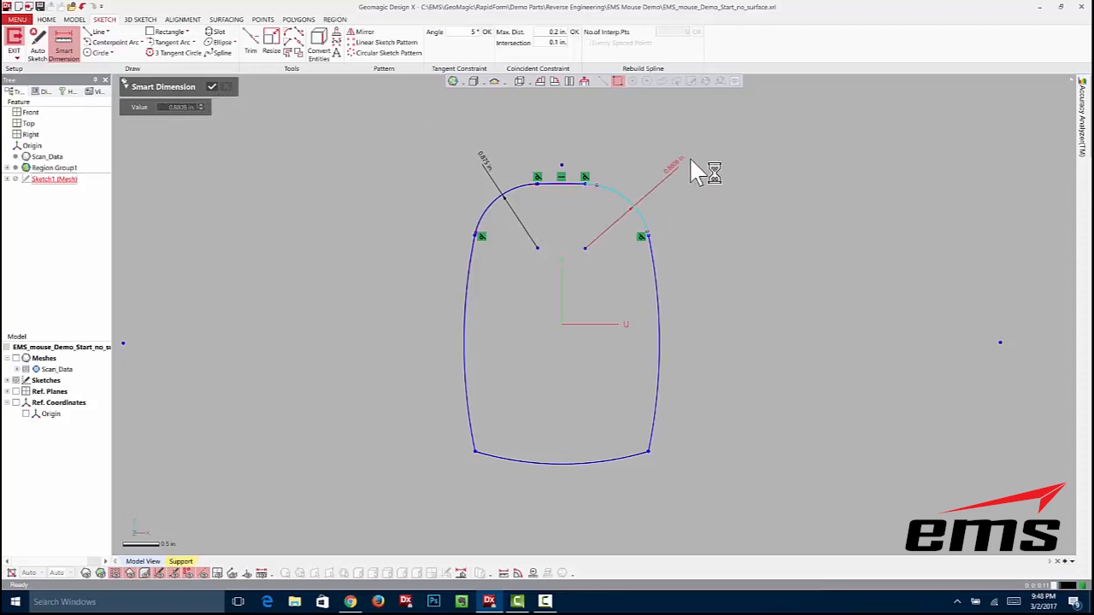
pyautogui.click(691, 158)
pyautogui.moveTo(167, 109); pyautogui.dragTo(209, 109)
pyautogui.press('BackSpace')
pyautogui.write('875')
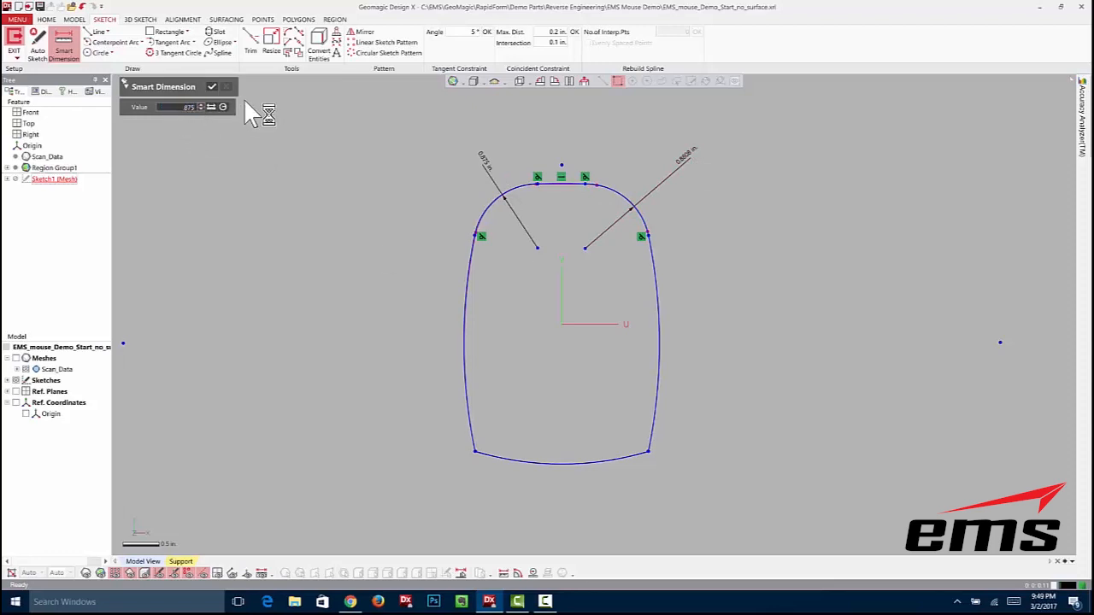
pyautogui.click(212, 87)
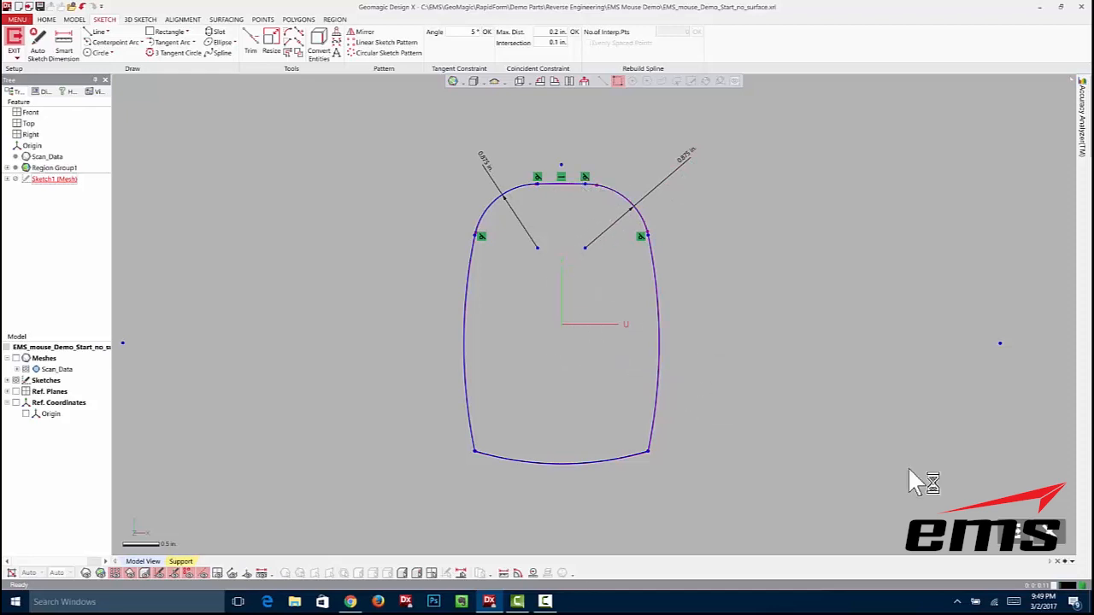
# Exit the mesh sketch, show the scan mesh and hide the reference planes.
pyautogui.click(1048, 533)
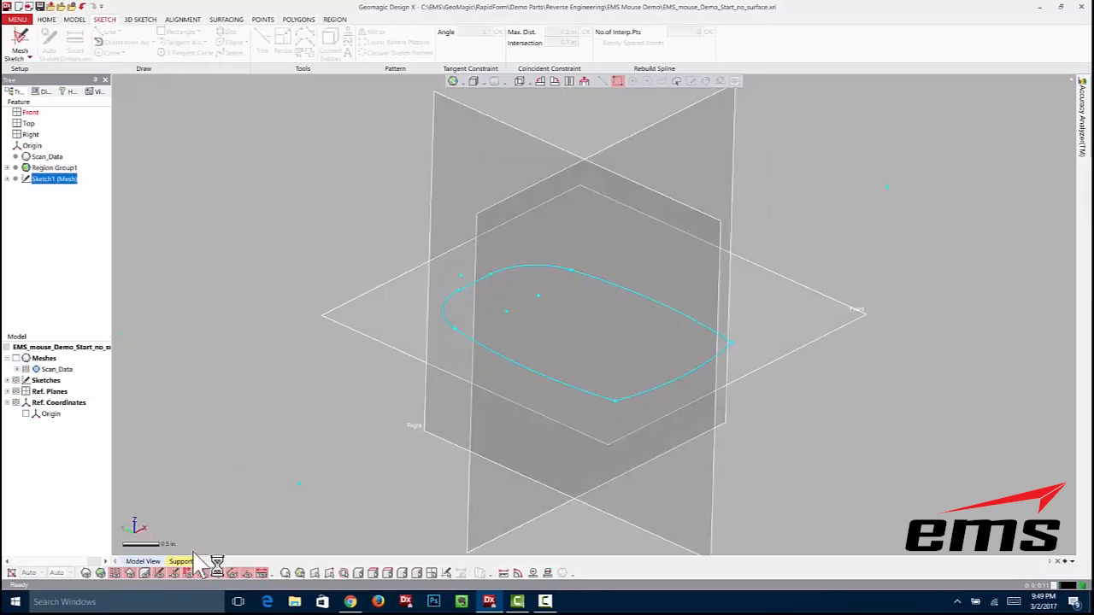
pyautogui.click(89, 576)
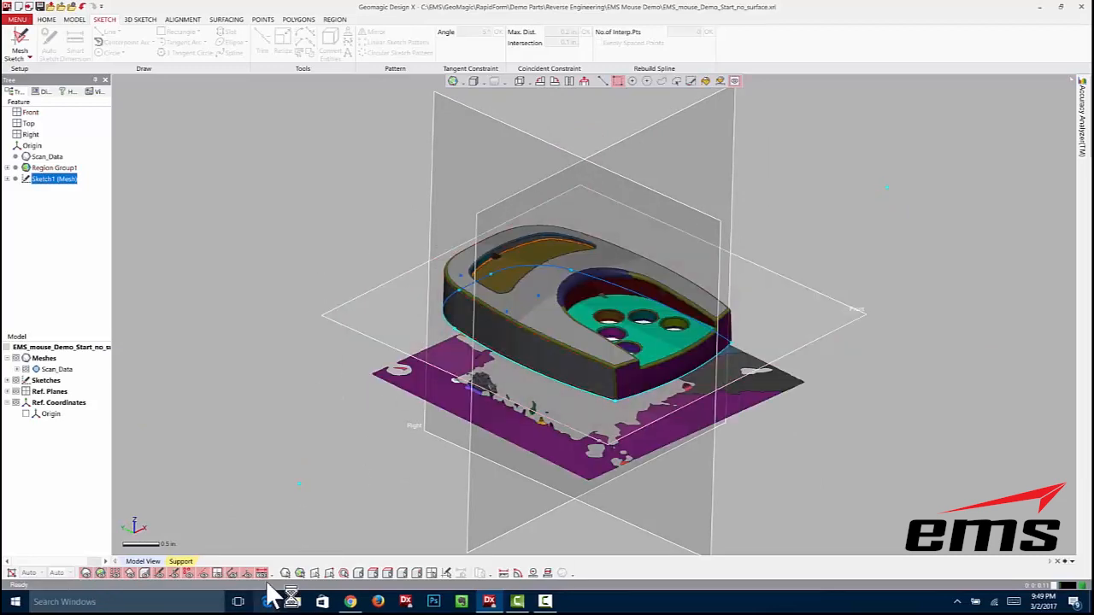
pyautogui.click(217, 572)
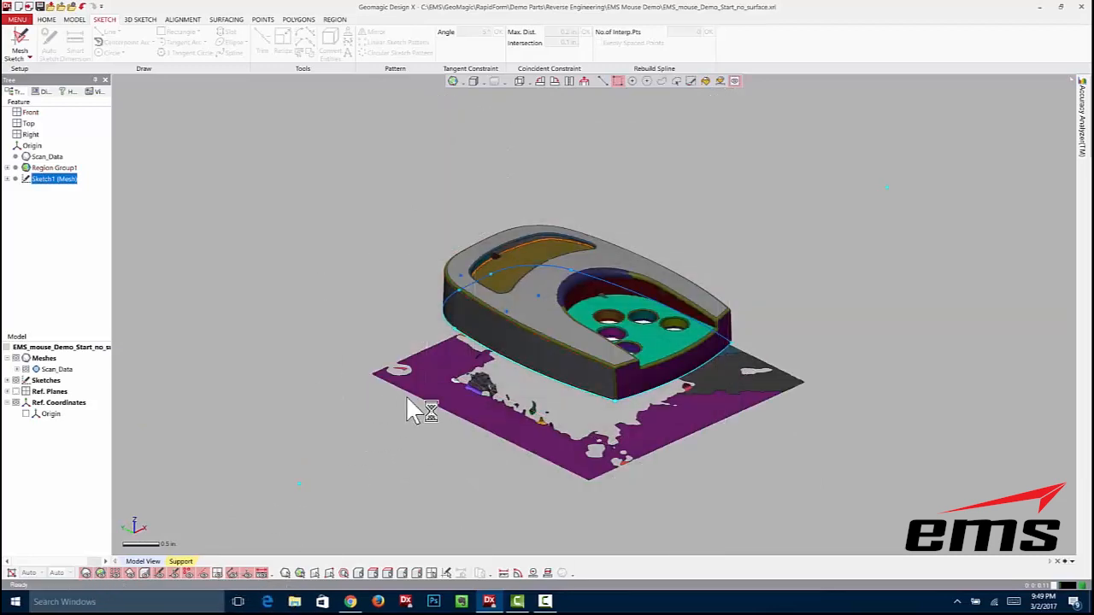
pyautogui.click(319, 285)
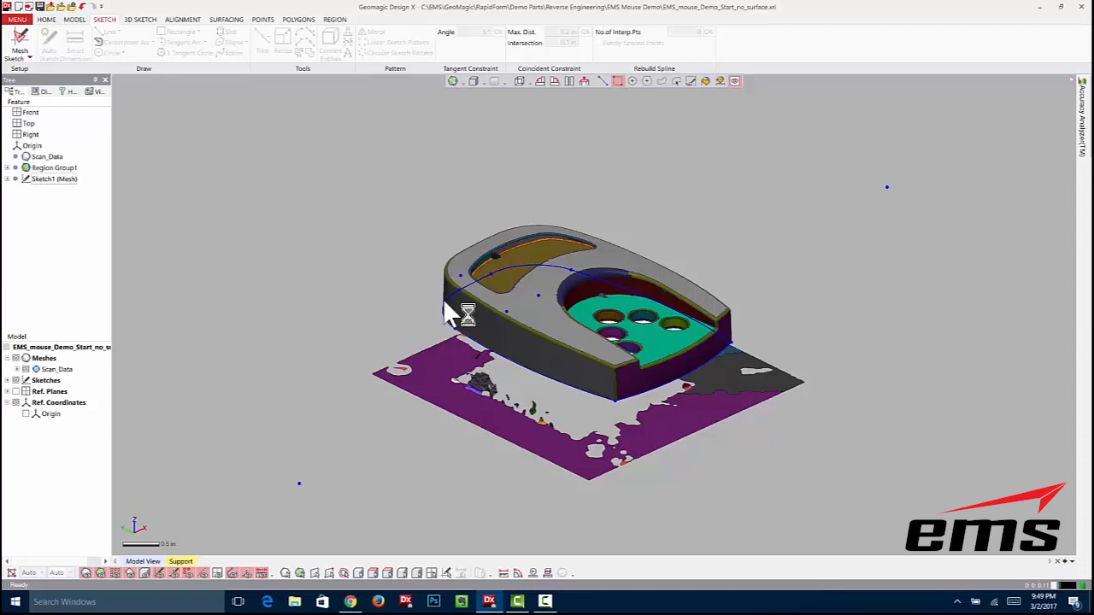
# Hide the scan mesh to view the outline sketch alone, and show the mesh again.
pyautogui.click(88, 573)
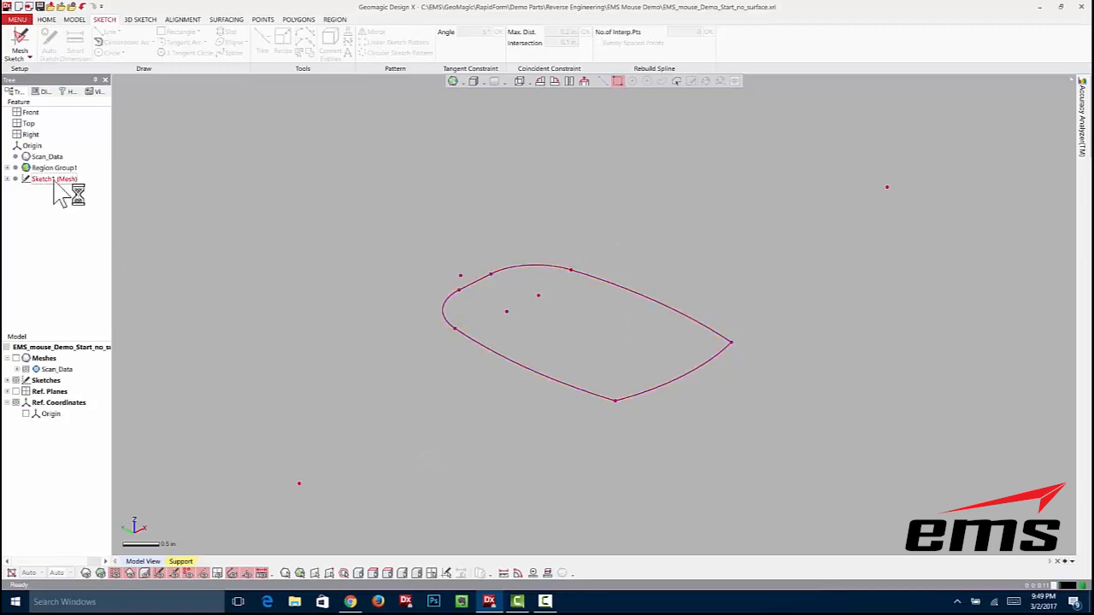
pyautogui.click(54, 180)
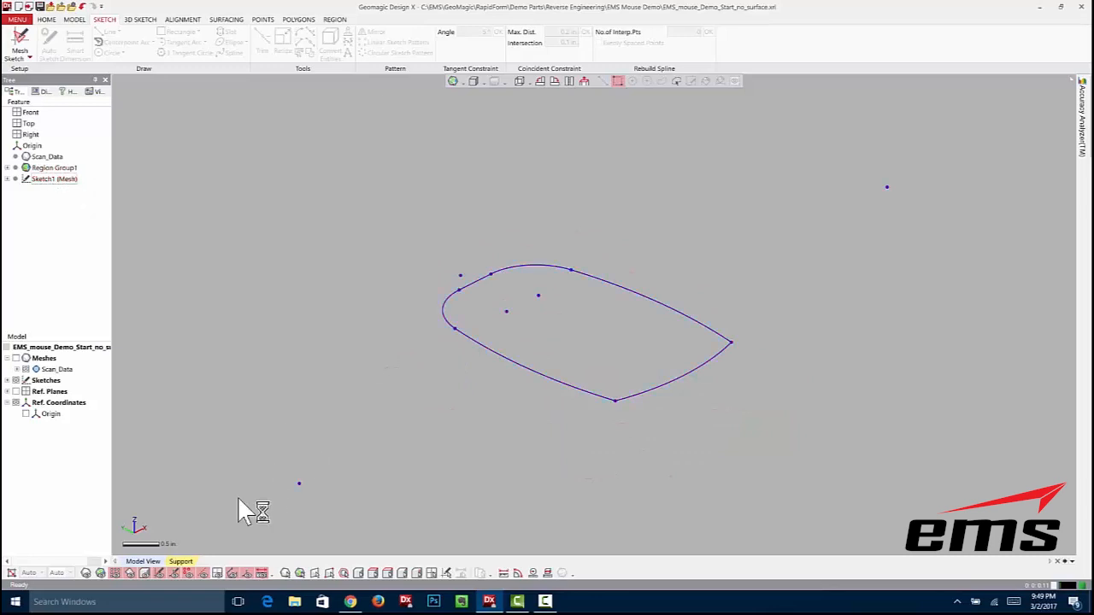
pyautogui.click(87, 573)
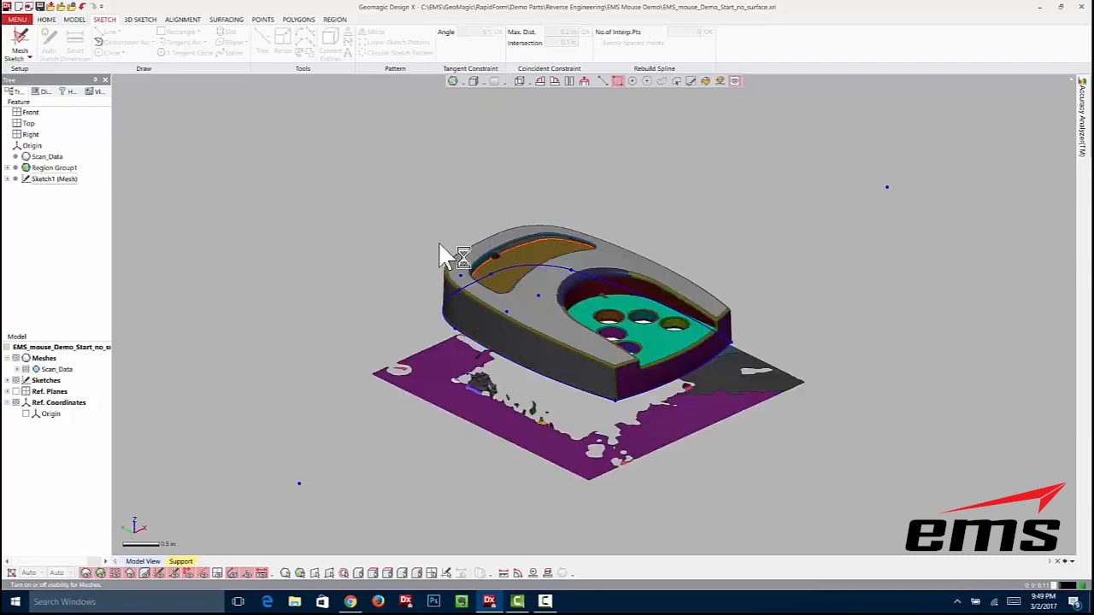
# Hide the region colours and inspect the outline sketch against the mesh from the side, front and isometric directions.
pyautogui.moveTo(619, 279)
pyautogui.mouseDown(button='right')
pyautogui.moveTo(609, 245)
pyautogui.moveTo(625, 262)
pyautogui.moveTo(572, 305)
pyautogui.moveTo(471, 296)
pyautogui.mouseUp(button='right')
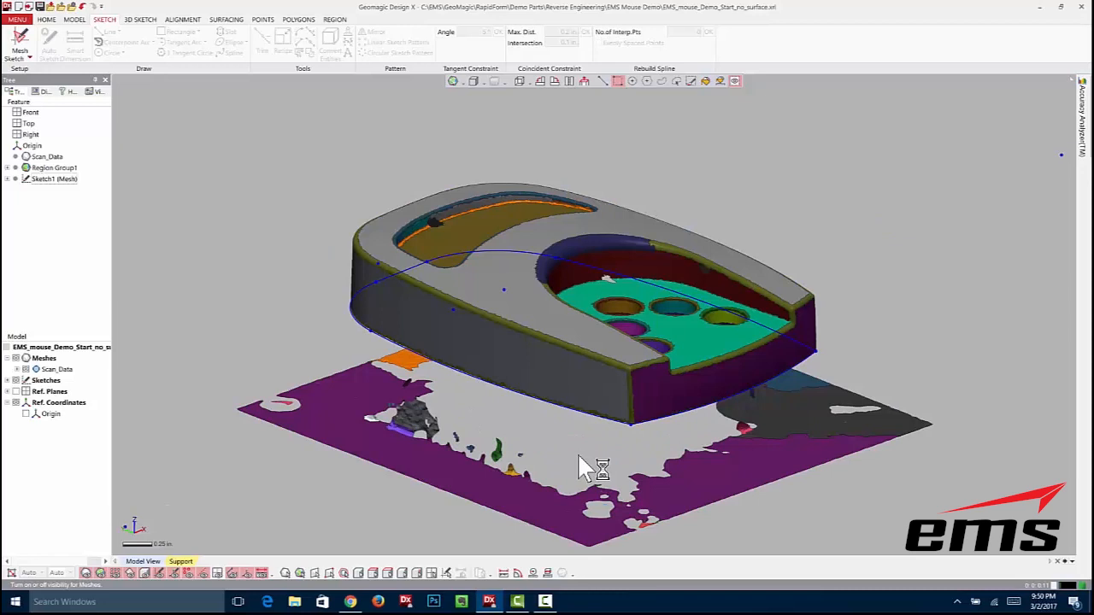
pyautogui.click(101, 575)
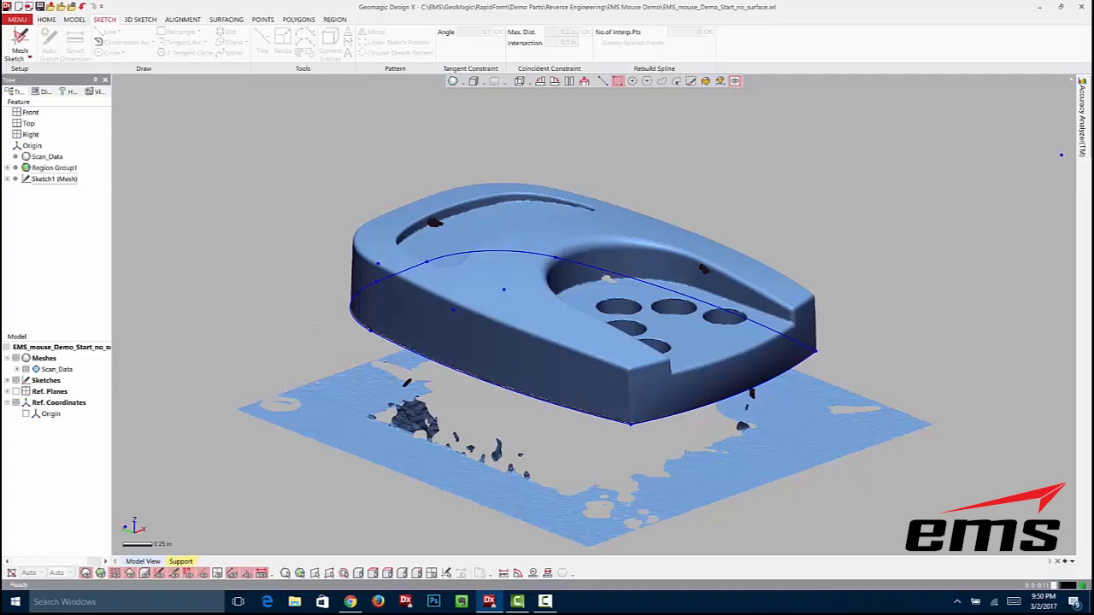
pyautogui.moveTo(293, 456)
pyautogui.mouseDown(button='right')
pyautogui.moveTo(505, 432)
pyautogui.moveTo(630, 432)
pyautogui.moveTo(623, 452)
pyautogui.moveTo(594, 411)
pyautogui.moveTo(625, 410)
pyautogui.mouseUp(button='right')
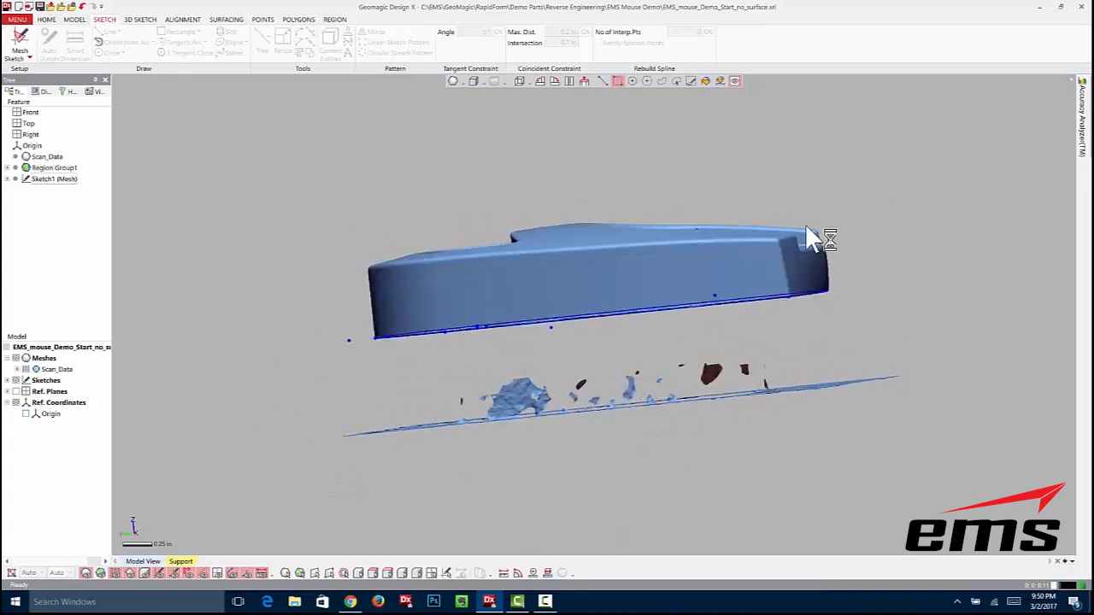
pyautogui.moveTo(903, 313); pyautogui.dragTo(526, 312, button='right')
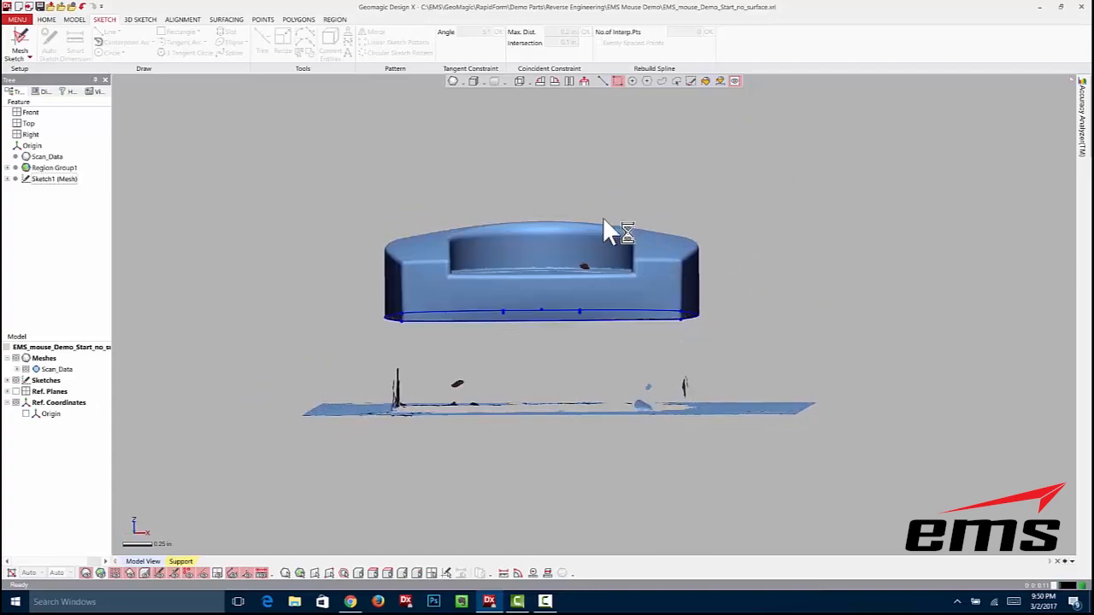
pyautogui.moveTo(395, 391)
pyautogui.mouseDown(button='right')
pyautogui.moveTo(578, 287)
pyautogui.moveTo(758, 310)
pyautogui.moveTo(547, 306)
pyautogui.moveTo(567, 384)
pyautogui.moveTo(610, 385)
pyautogui.moveTo(525, 354)
pyautogui.mouseUp(button='right')
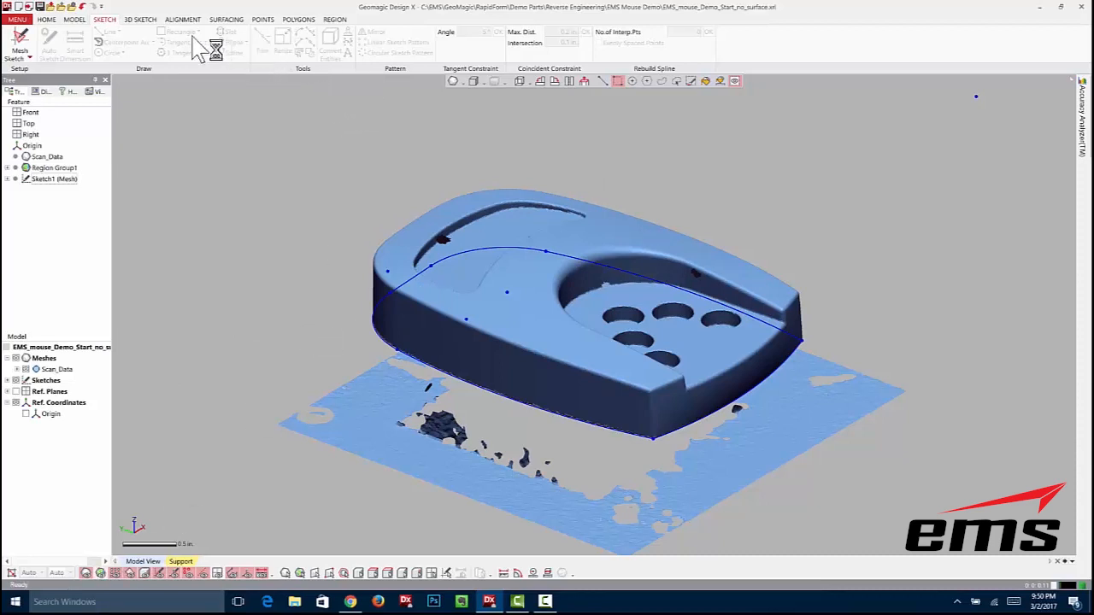
# Try extruding the outline sketch as a blind solid 0.8 in tall to cover the full height of the scanned mouse.
pyautogui.click(75, 19)
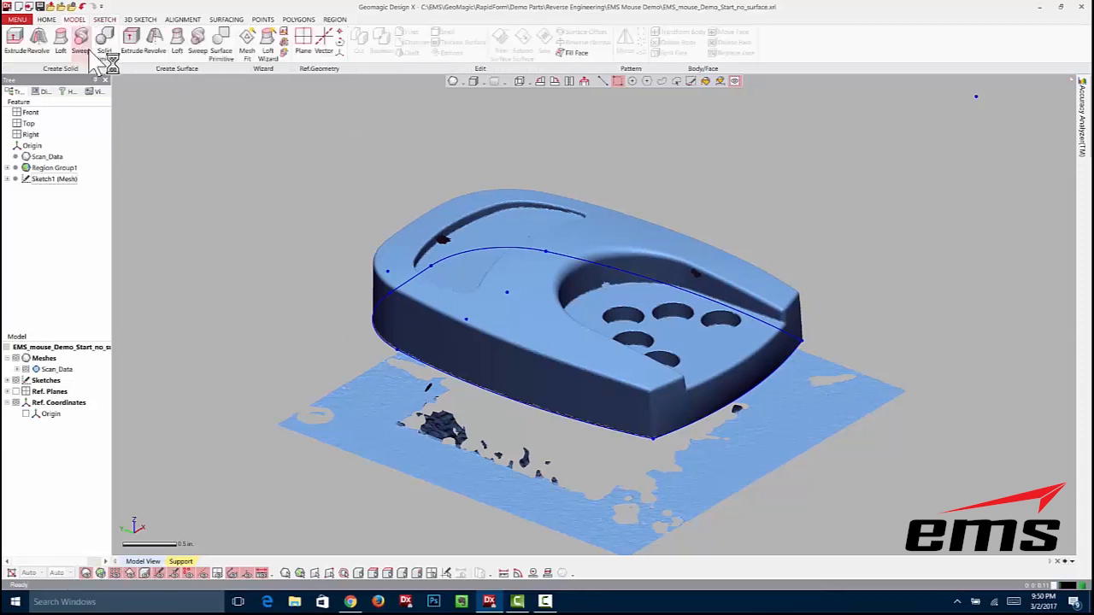
pyautogui.click(15, 41)
pyautogui.click(384, 351)
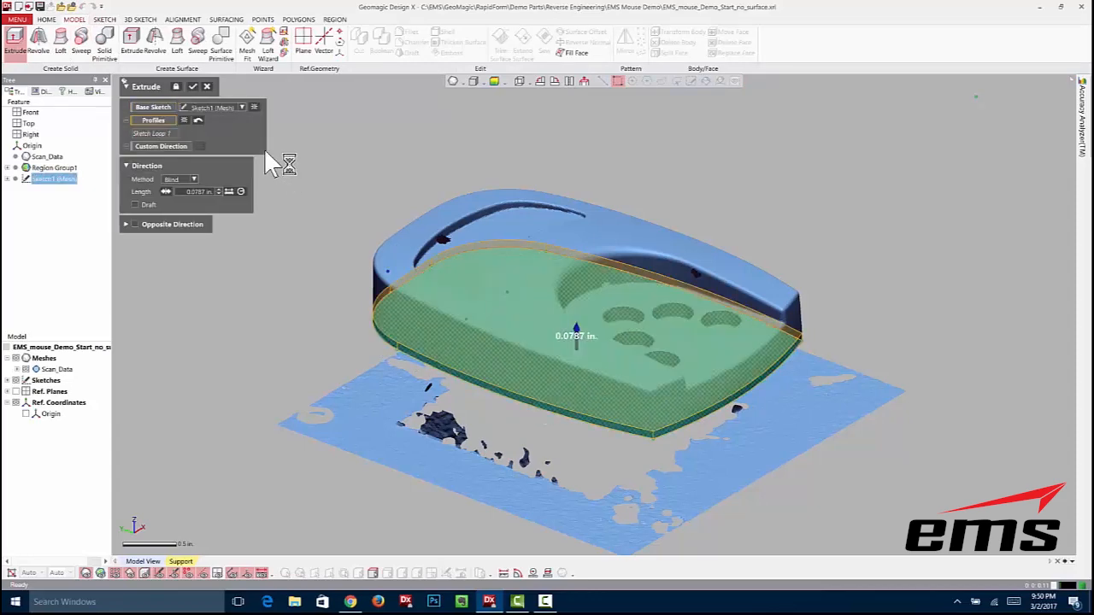
pyautogui.click(193, 179)
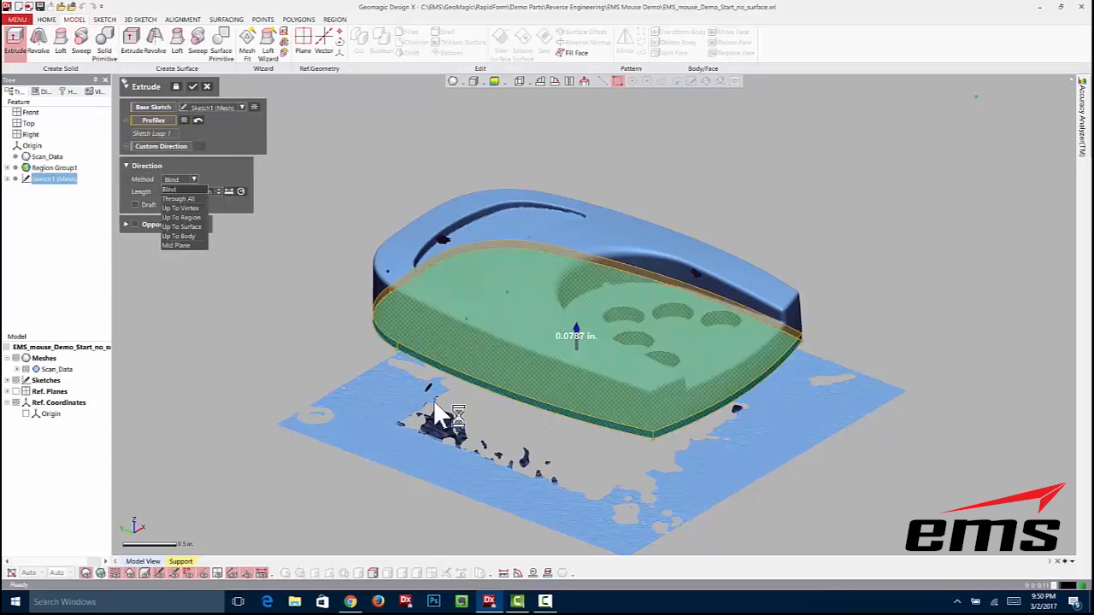
pyautogui.click(207, 178)
pyautogui.moveTo(578, 328); pyautogui.dragTo(582, 257)
pyautogui.click(539, 81)
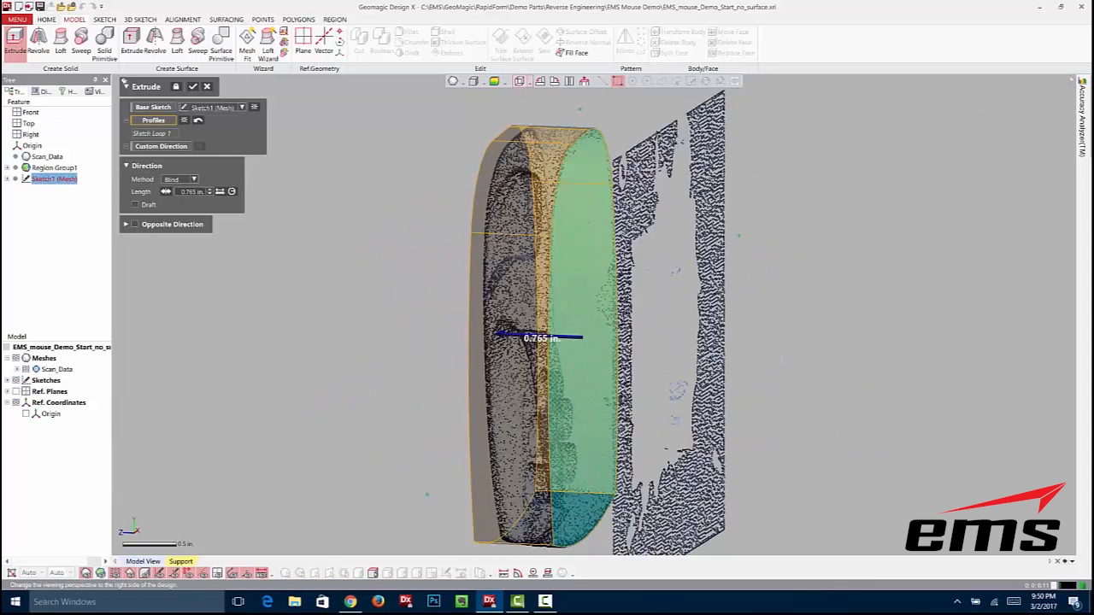
pyautogui.moveTo(506, 330); pyautogui.dragTo(504, 330)
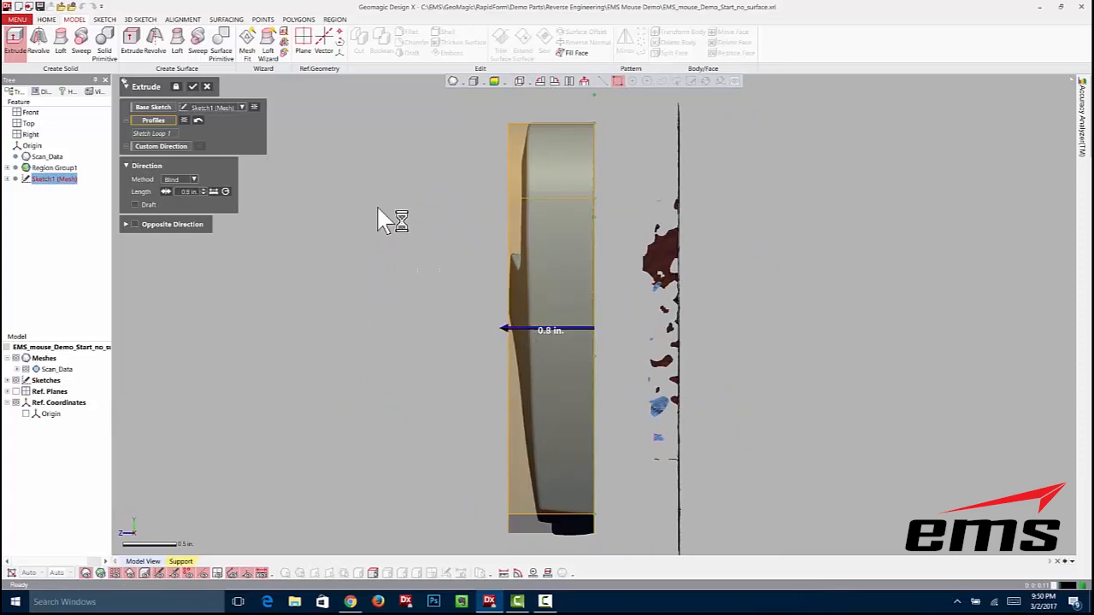
pyautogui.click(192, 86)
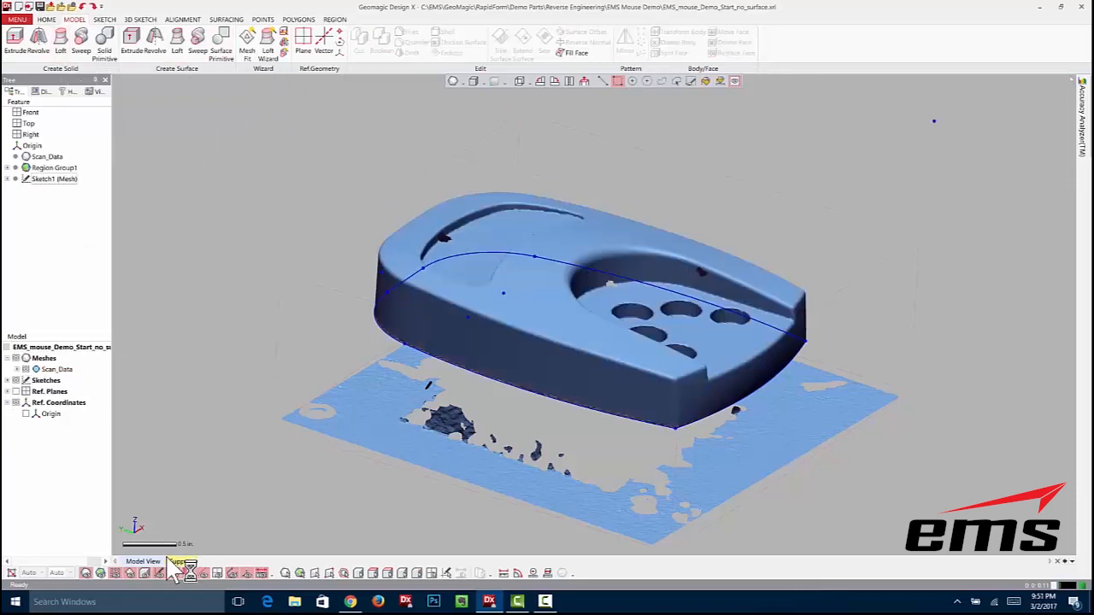
# Extrude the outline sketch as a solid up to the mouse's top surface region.
pyautogui.click(100, 573)
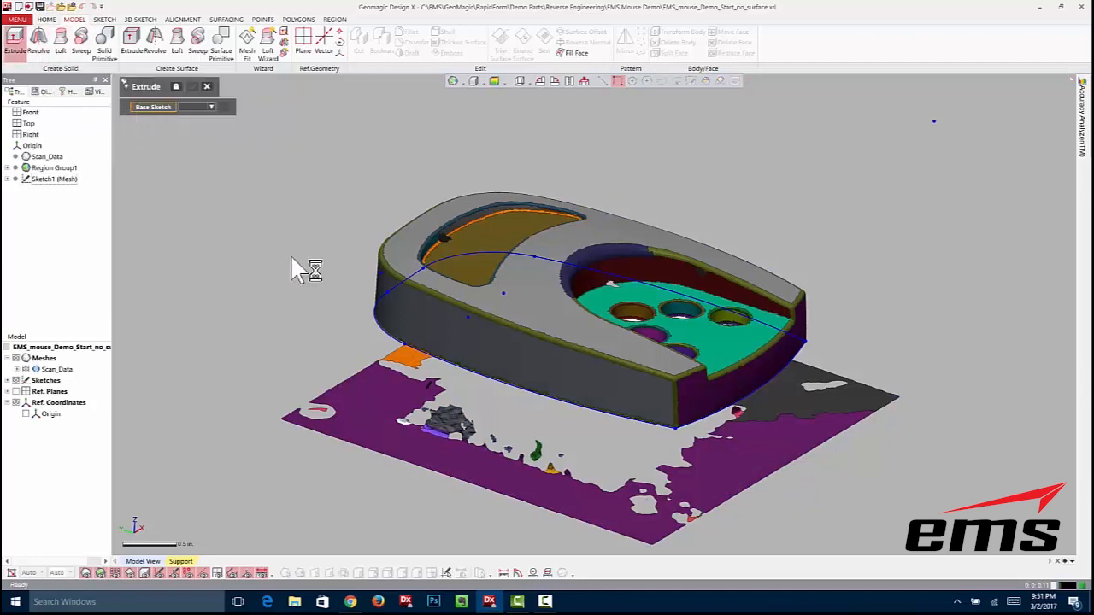
pyautogui.click(392, 353)
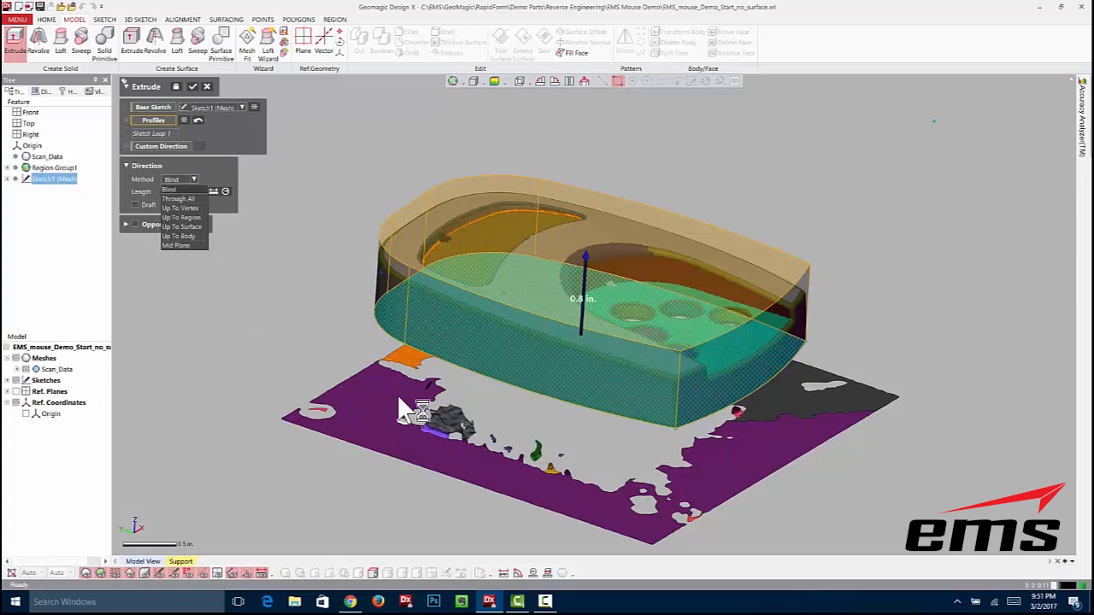
pyautogui.click(187, 219)
pyautogui.click(611, 224)
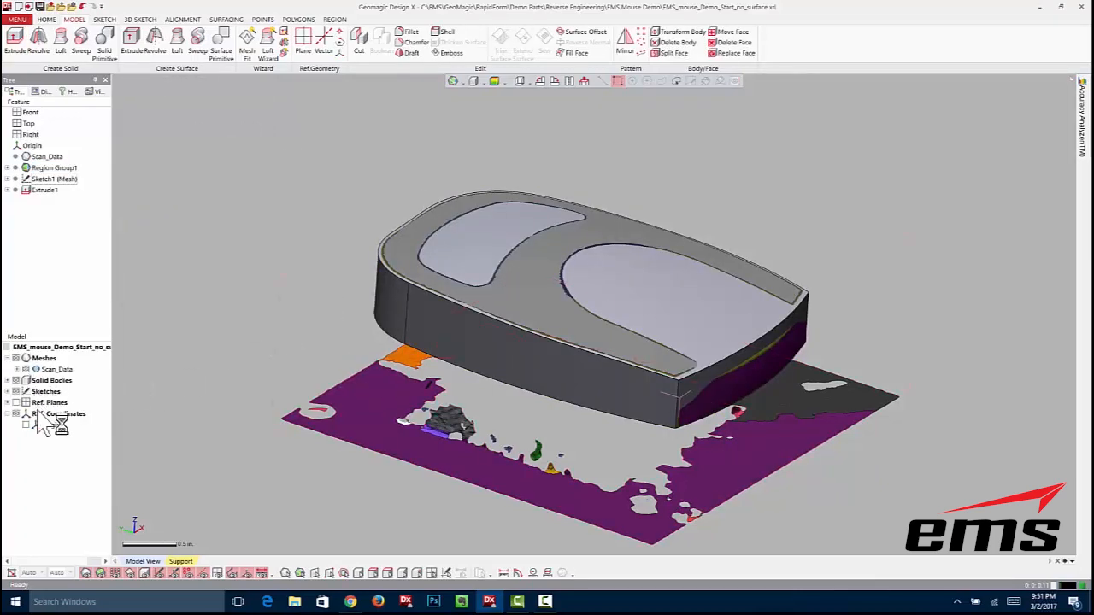
# Hide the region colours and examine how the extruded solid sits against the scan mesh.
pyautogui.click(107, 573)
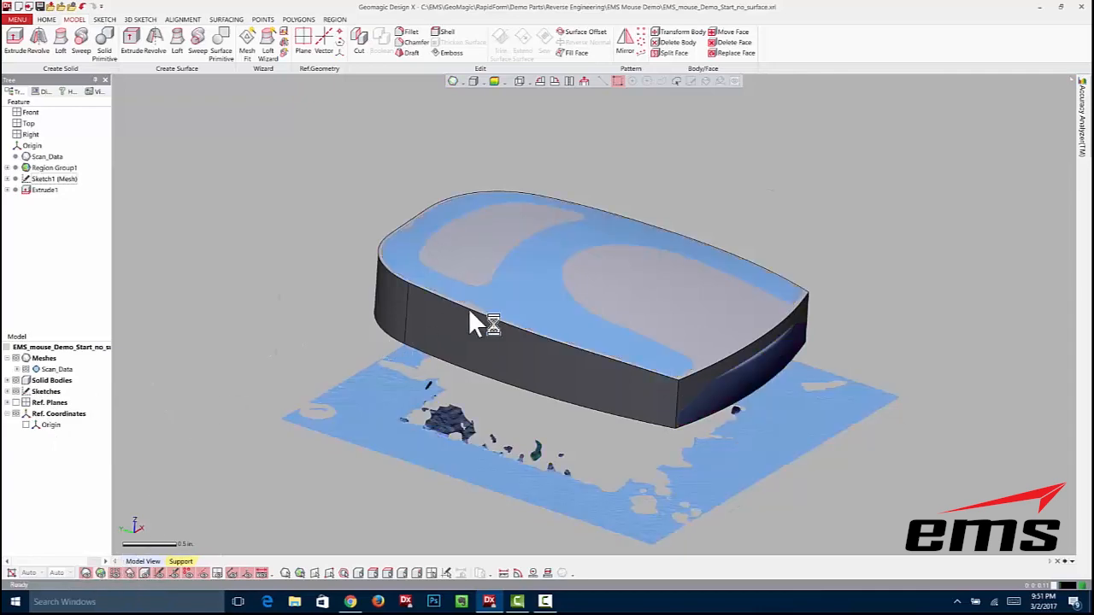
pyautogui.moveTo(699, 332); pyautogui.dragTo(581, 366, button='right')
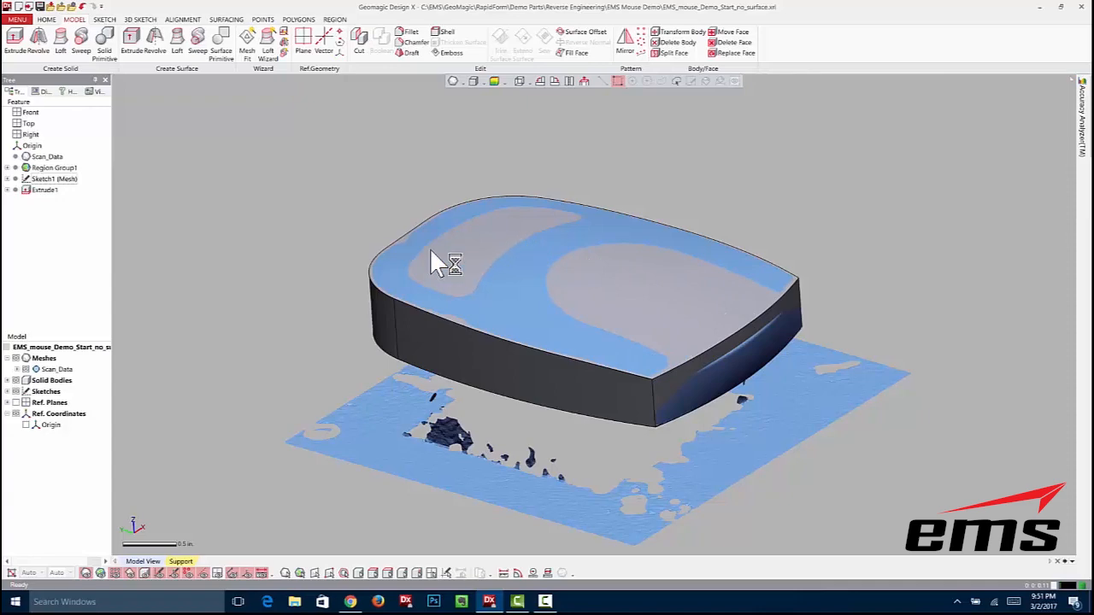
pyautogui.moveTo(486, 291); pyautogui.dragTo(454, 323, button='right')
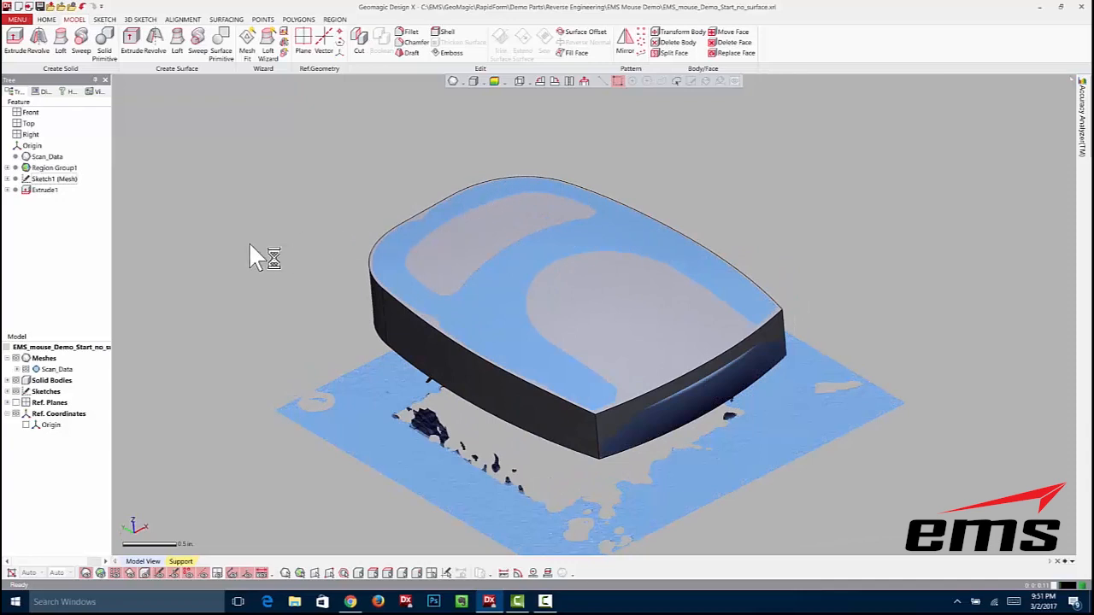
# Display the body deviation as a colour map and examine the solid's top, side and end faces.
pyautogui.click(1083, 144)
pyautogui.click(960, 115)
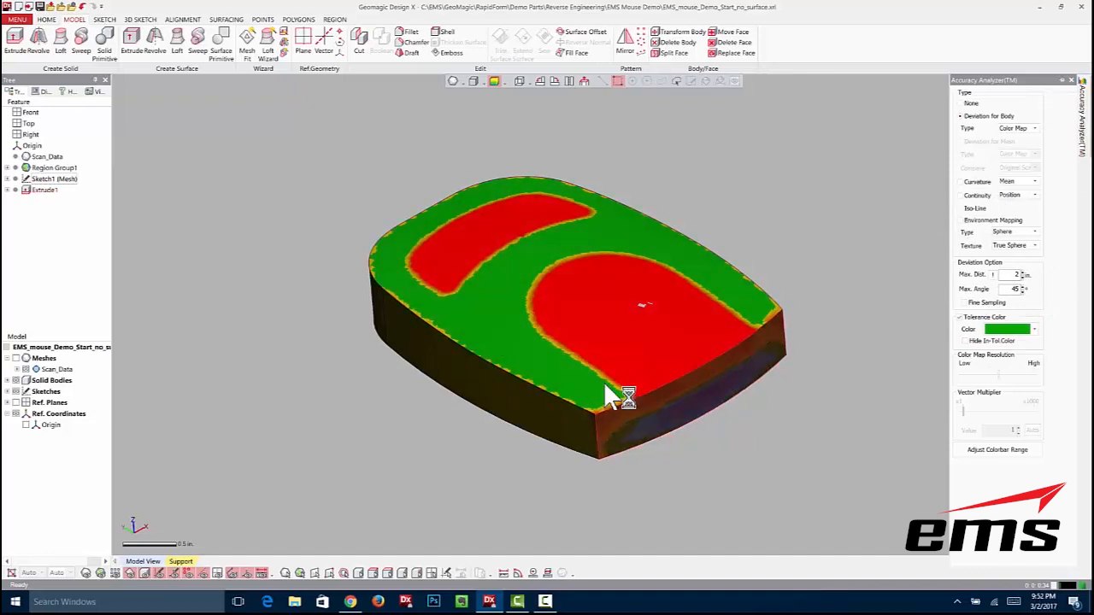
pyautogui.moveTo(568, 382); pyautogui.dragTo(484, 280, button='right')
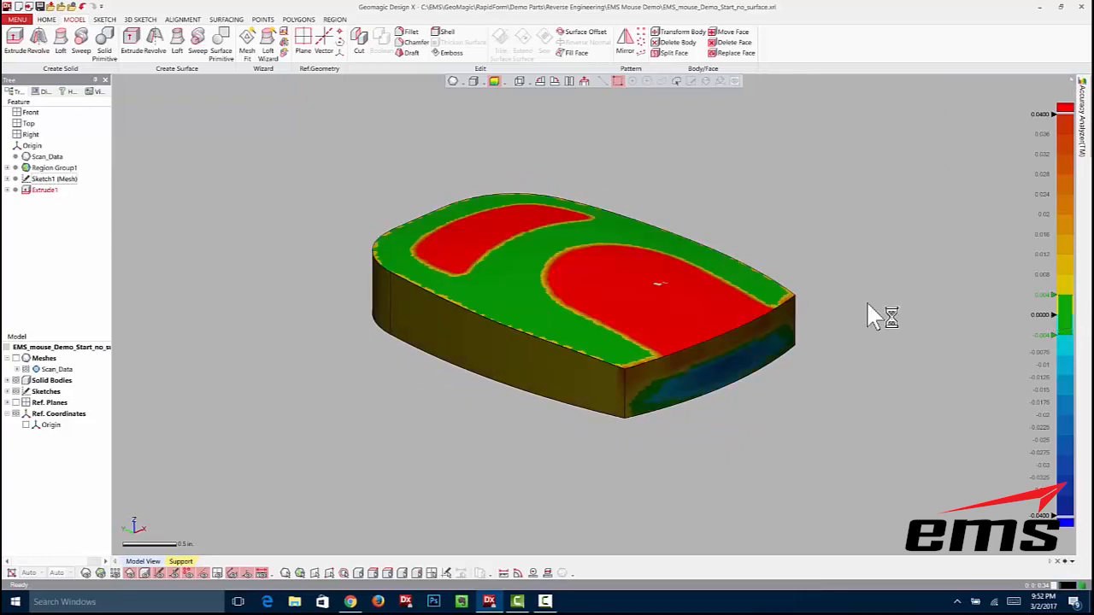
pyautogui.scroll(-1, 693, 282)
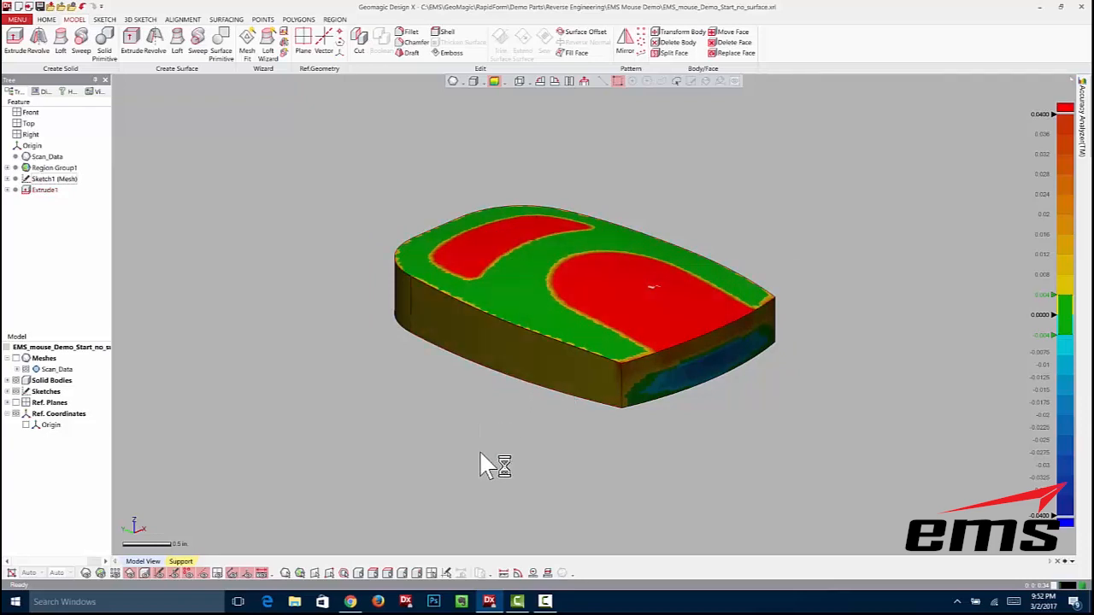
pyautogui.moveTo(485, 445); pyautogui.dragTo(571, 296, button='right')
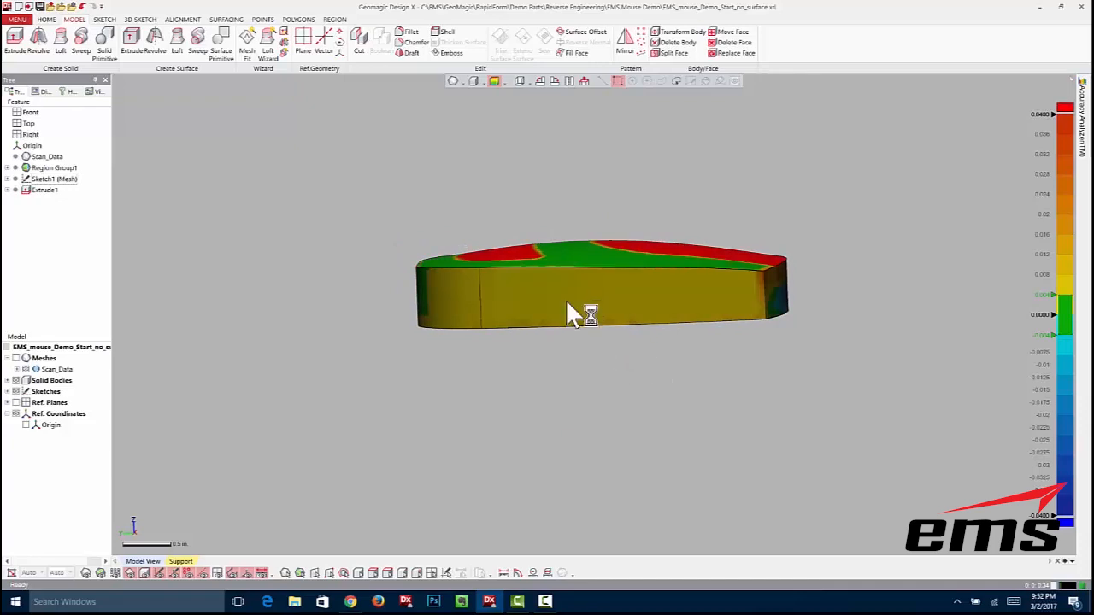
pyautogui.moveTo(562, 306); pyautogui.dragTo(586, 347, button='right')
pyautogui.moveTo(373, 368); pyautogui.dragTo(720, 383, button='right')
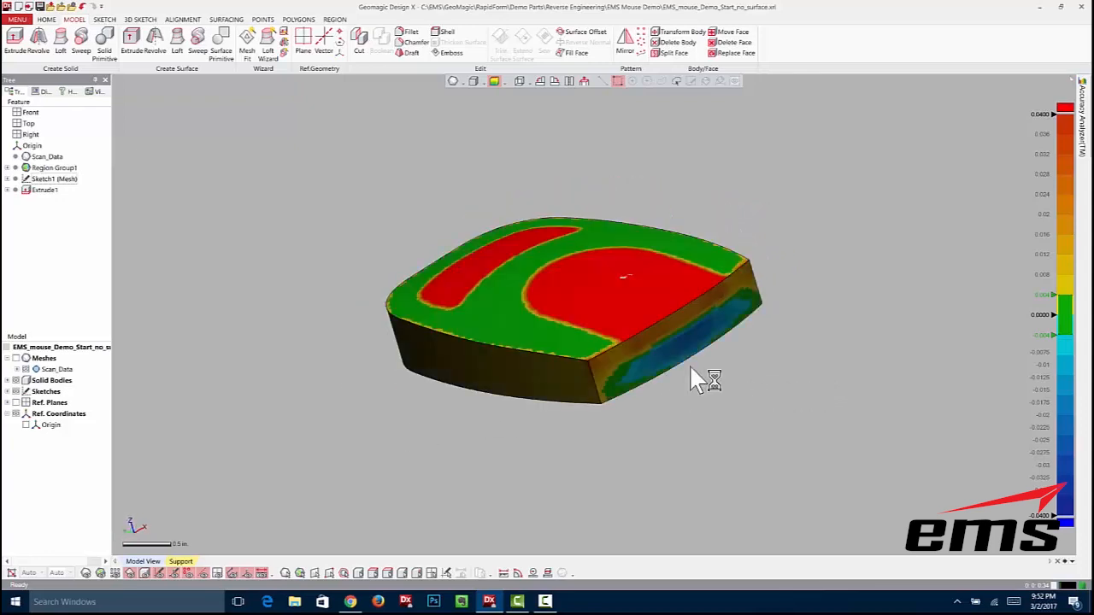
pyautogui.moveTo(708, 279); pyautogui.dragTo(650, 342, button='right')
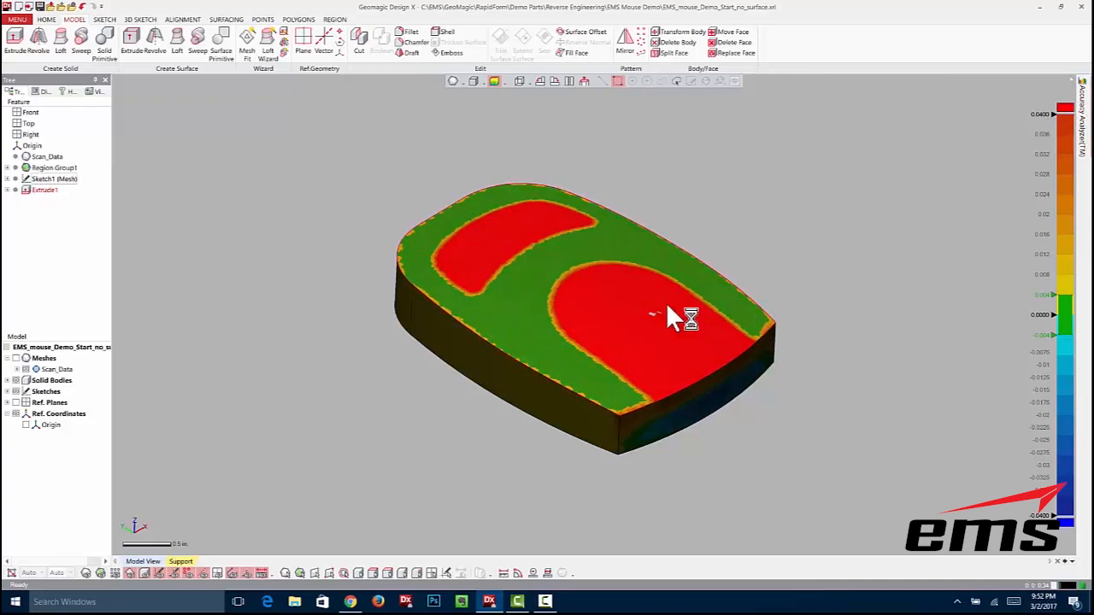
pyautogui.moveTo(679, 367); pyautogui.dragTo(648, 236, button='right')
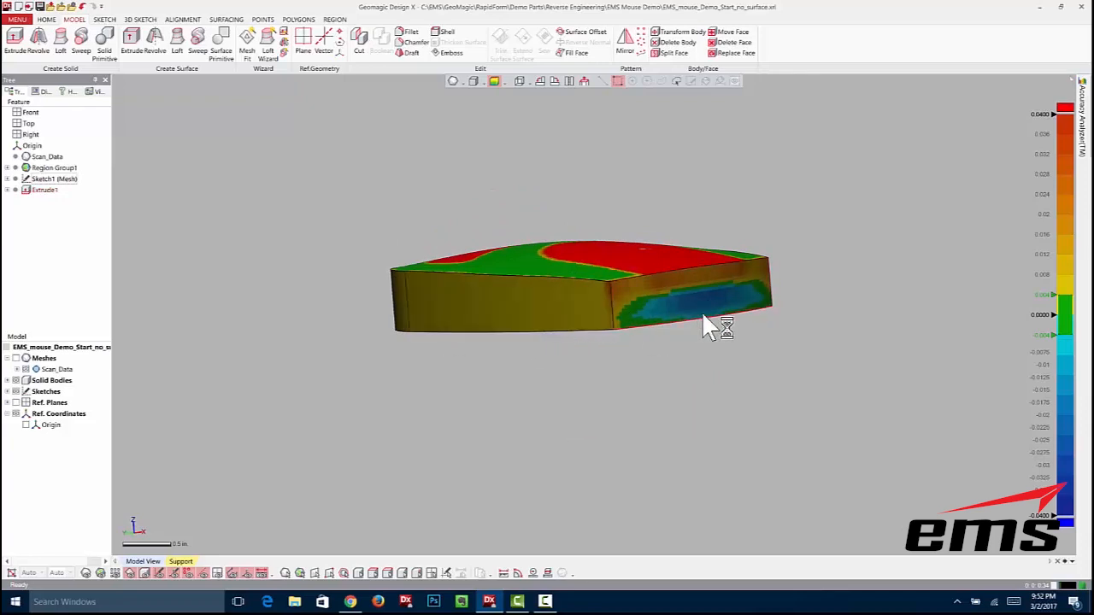
# Turn off the deviation colour map and inspect the solid's side and end faces against the scan mesh.
pyautogui.moveTo(1081, 129)
pyautogui.click(970, 103)
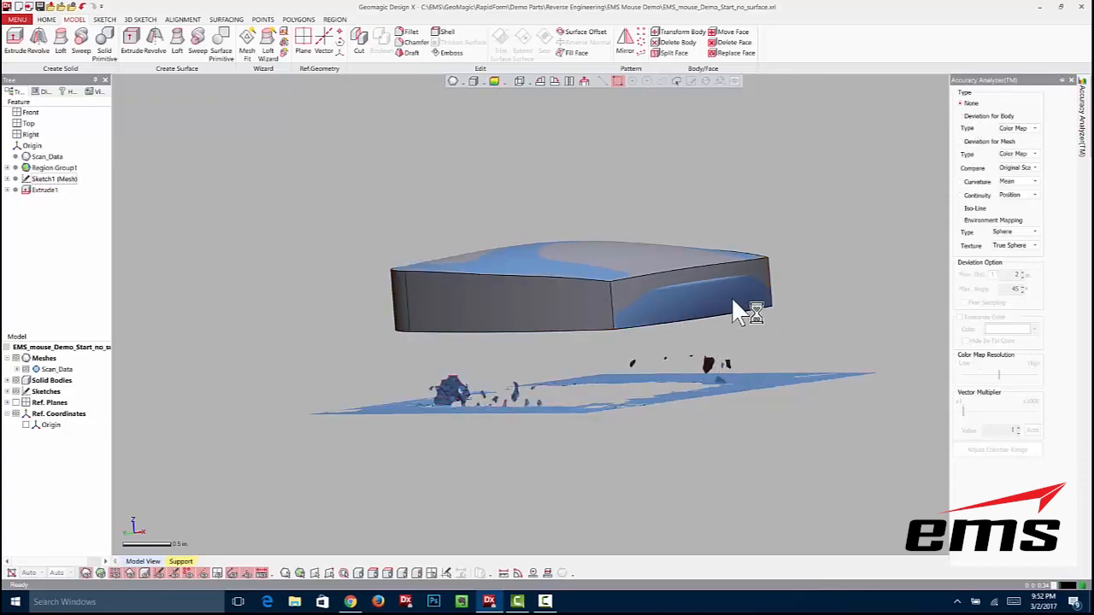
pyautogui.moveTo(365, 364); pyautogui.dragTo(684, 320, button='right')
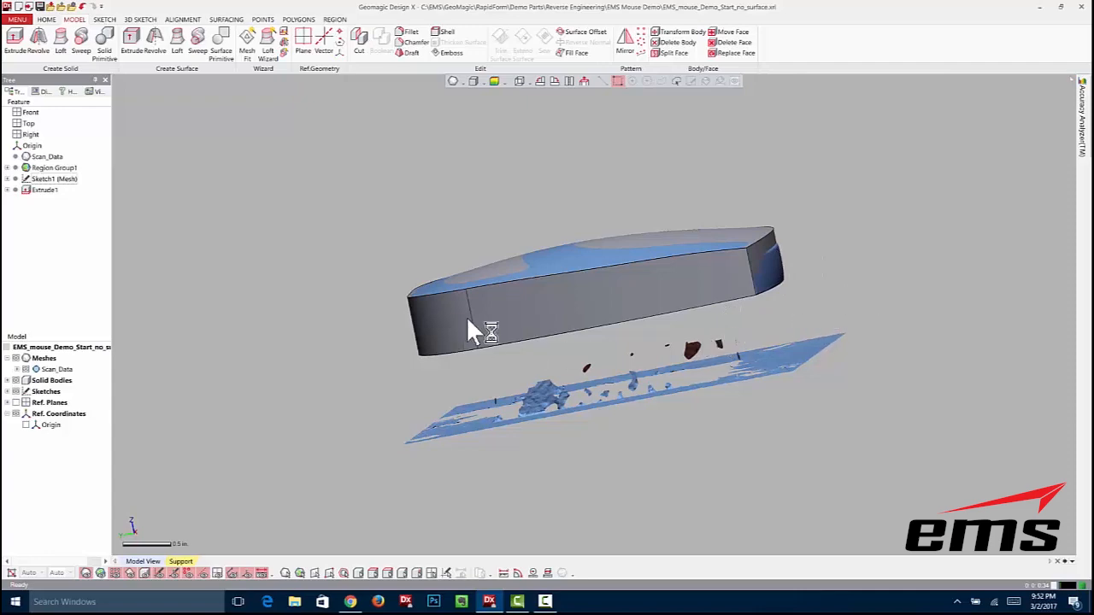
pyautogui.moveTo(702, 325)
pyautogui.mouseDown(button='right')
pyautogui.moveTo(421, 308)
pyautogui.moveTo(403, 241)
pyautogui.mouseUp(button='right')
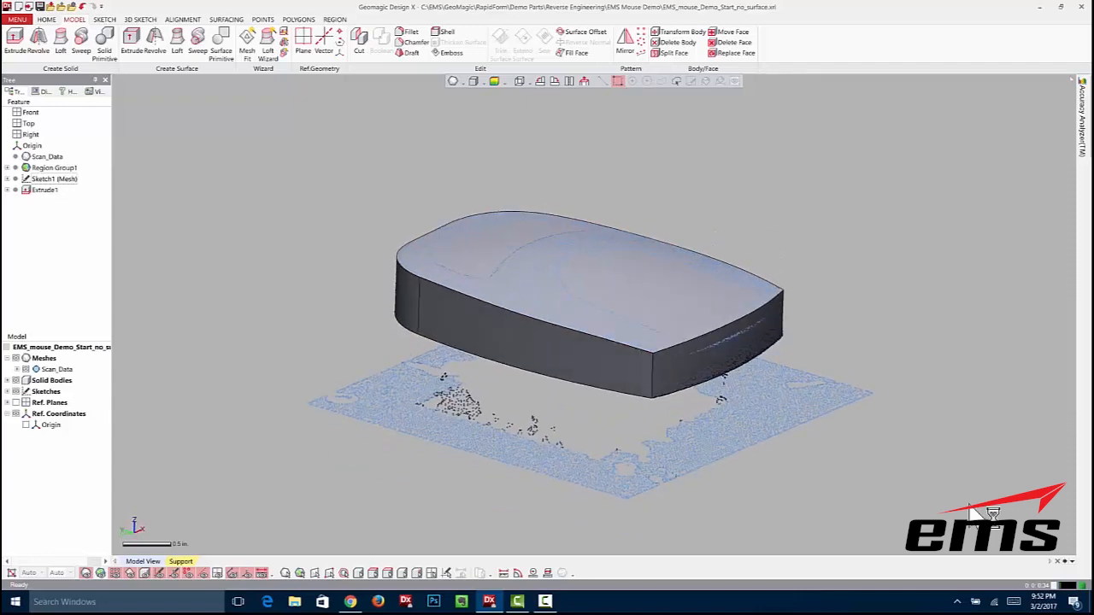
pyautogui.moveTo(571, 259); pyautogui.dragTo(500, 278, button='right')
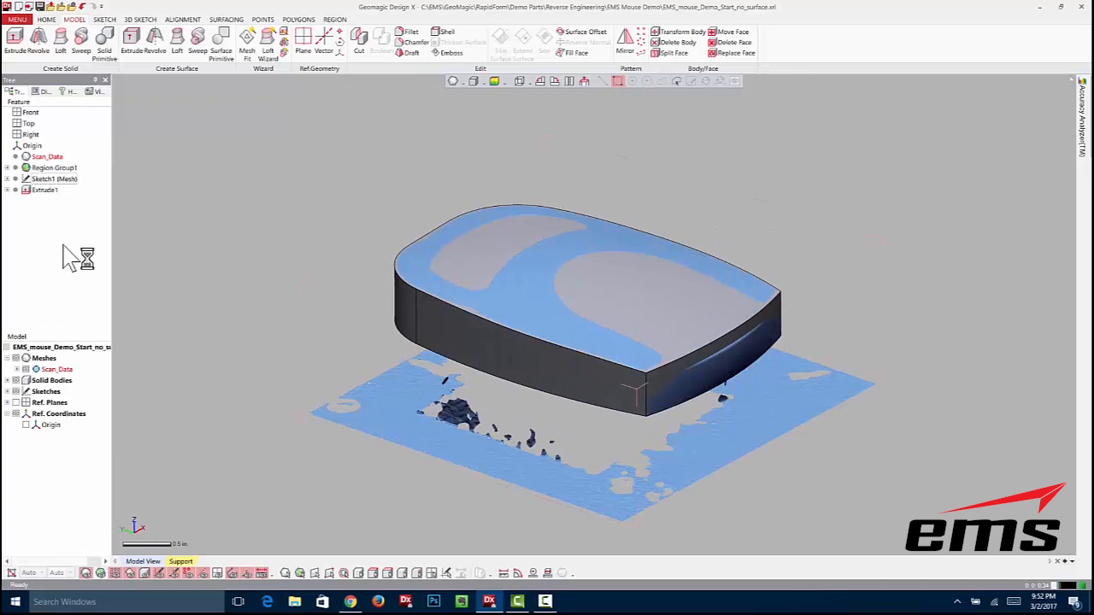
# Edit the outline sketch with the scan mesh hidden and delete the arc closing its end opposite the rounded corners.
pyautogui.click(53, 178)
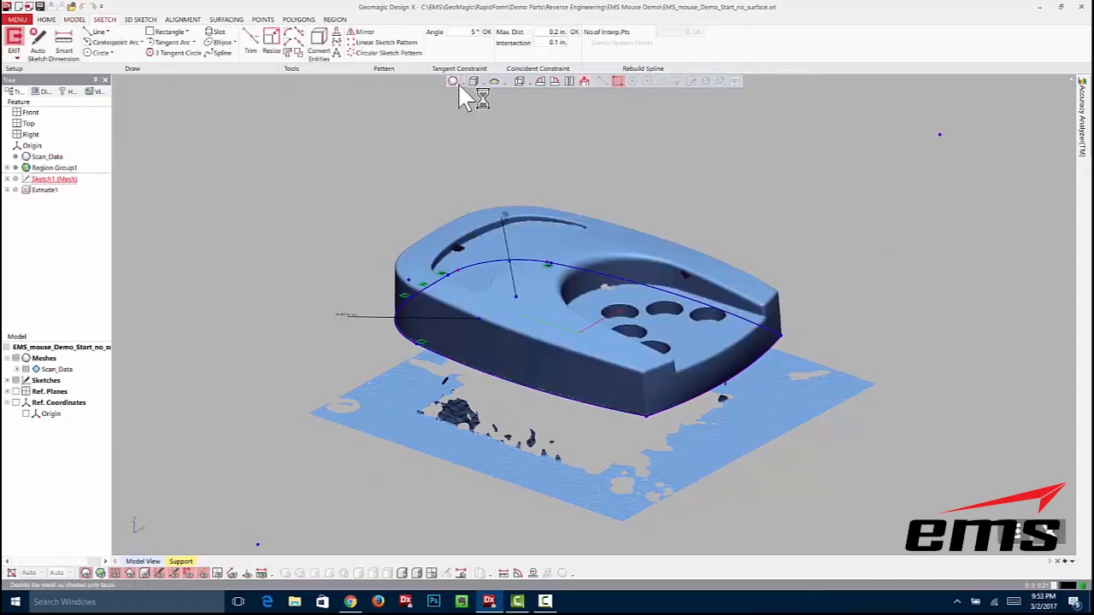
pyautogui.click(584, 82)
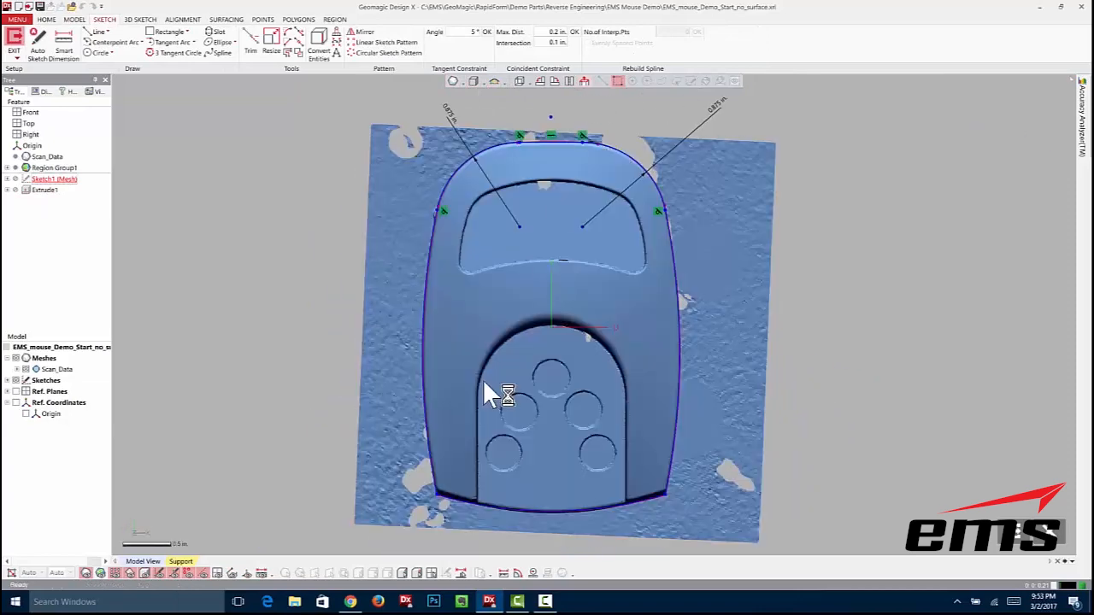
pyautogui.click(86, 573)
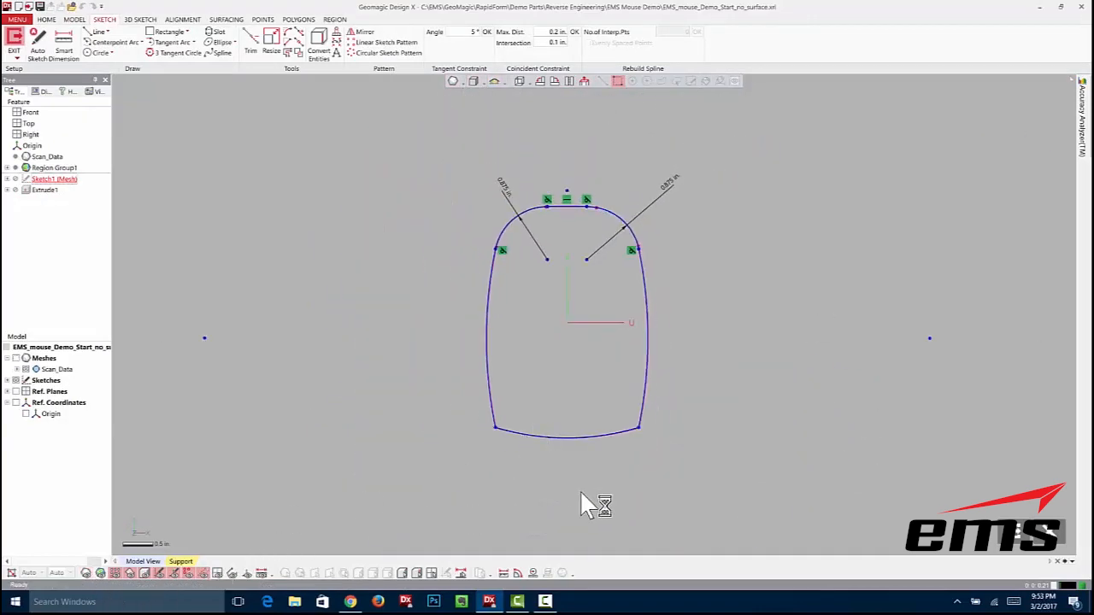
pyautogui.moveTo(587, 509); pyautogui.dragTo(590, 402, button='middle')
pyautogui.scroll(3, 590, 400)
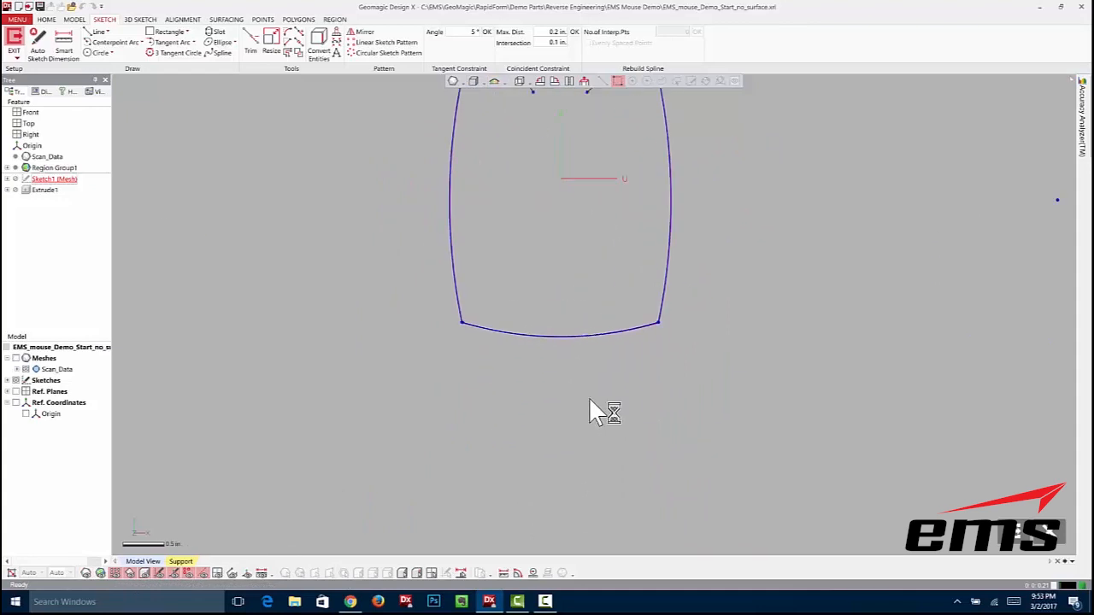
pyautogui.moveTo(509, 263)
pyautogui.mouseDown()
pyautogui.moveTo(562, 391)
pyautogui.moveTo(574, 394)
pyautogui.mouseUp()
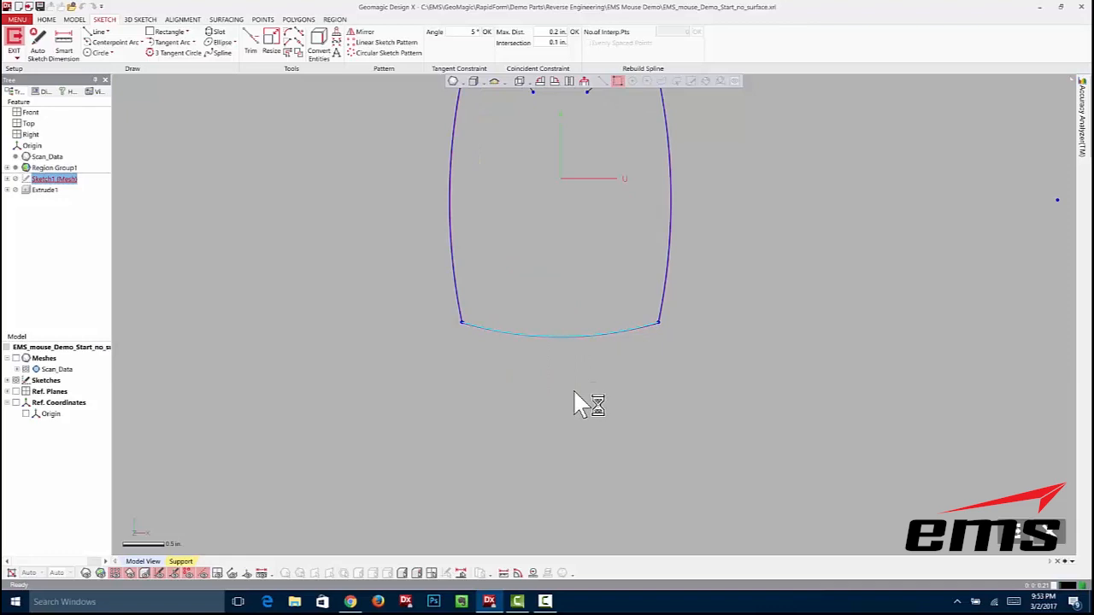
# Draw a horizontal line about 1.34 in long beyond the open end of the outline.
pyautogui.click(96, 32)
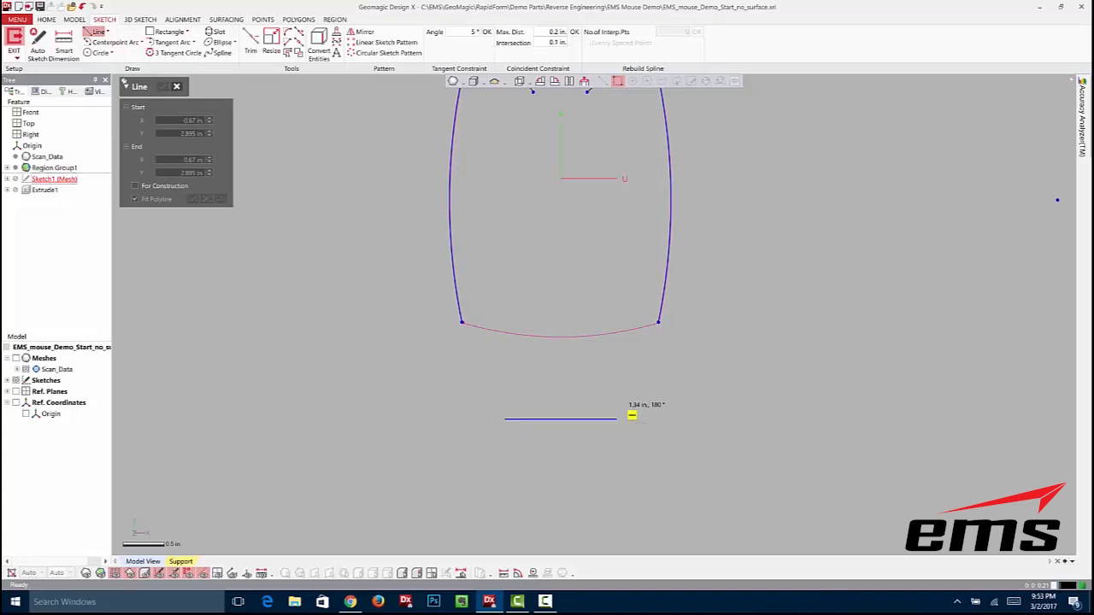
pyautogui.click(615, 419)
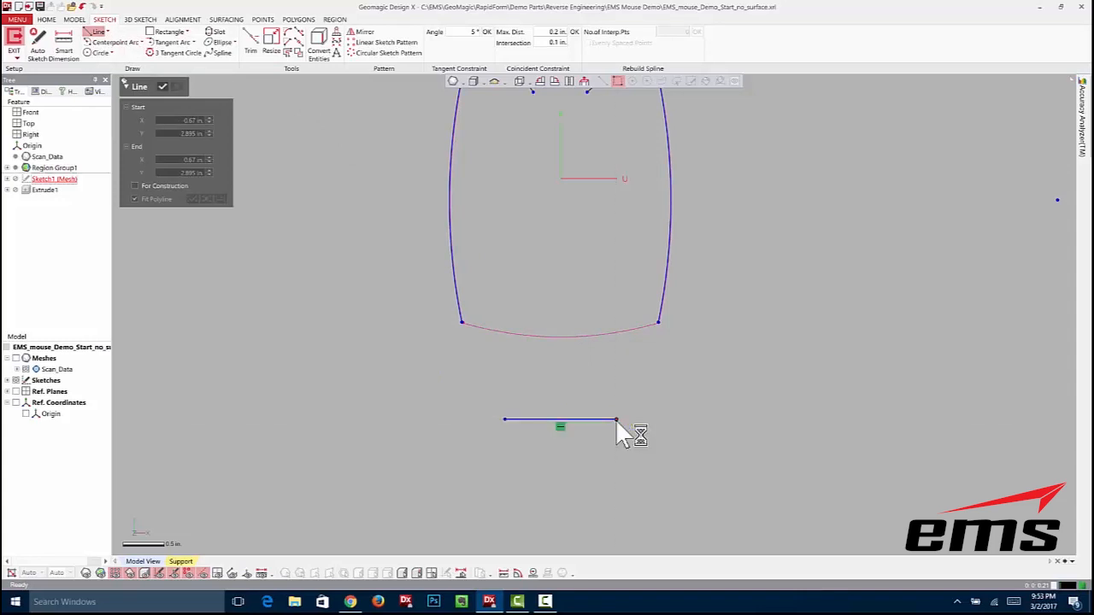
pyautogui.click(163, 86)
# Corner-trim both side arcs to the horizontal line to close the outline, and exit the sketch.
pyautogui.click(250, 41)
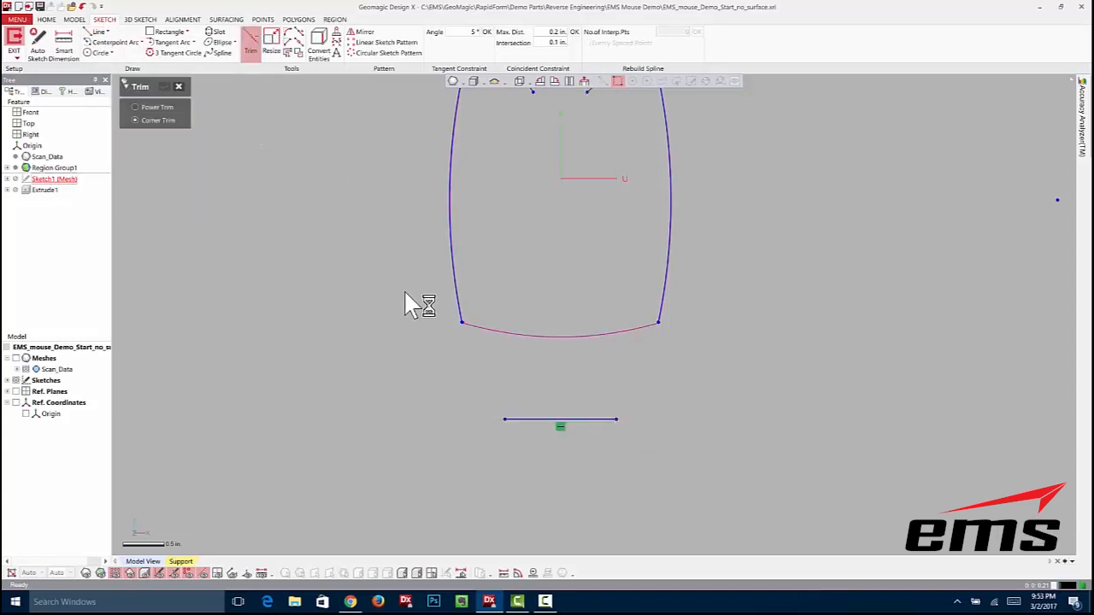
pyautogui.click(455, 291)
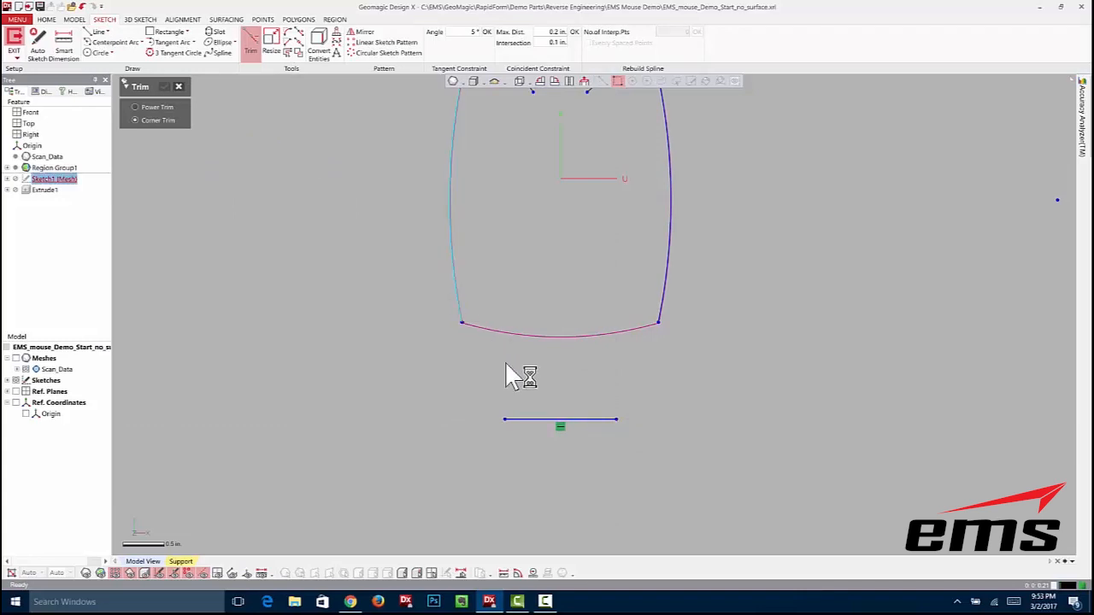
pyautogui.click(522, 421)
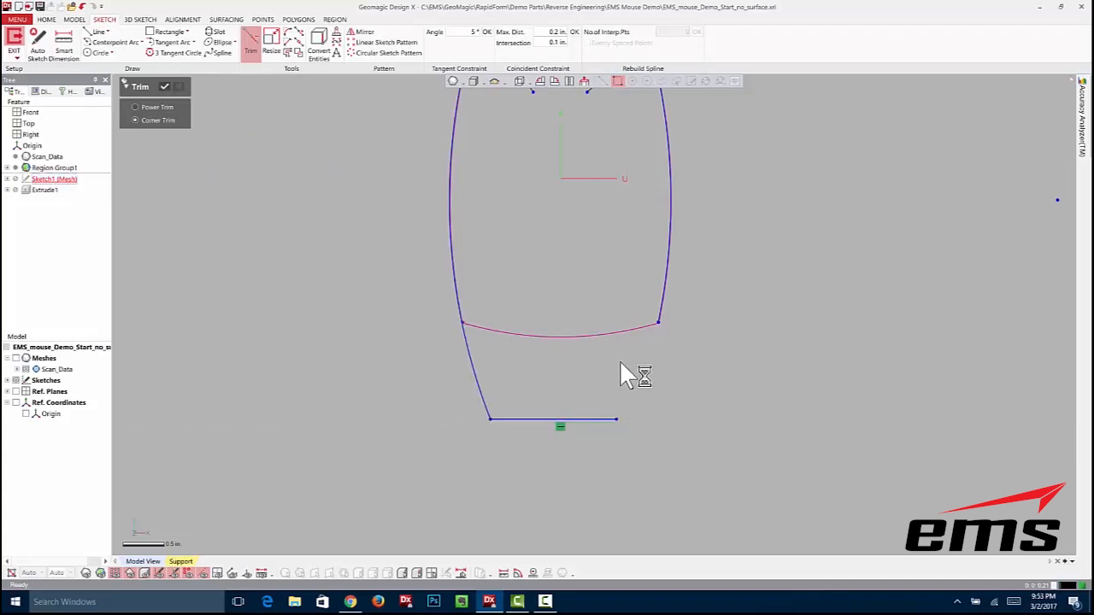
pyautogui.click(666, 295)
pyautogui.click(610, 420)
pyautogui.click(168, 87)
pyautogui.click(1043, 533)
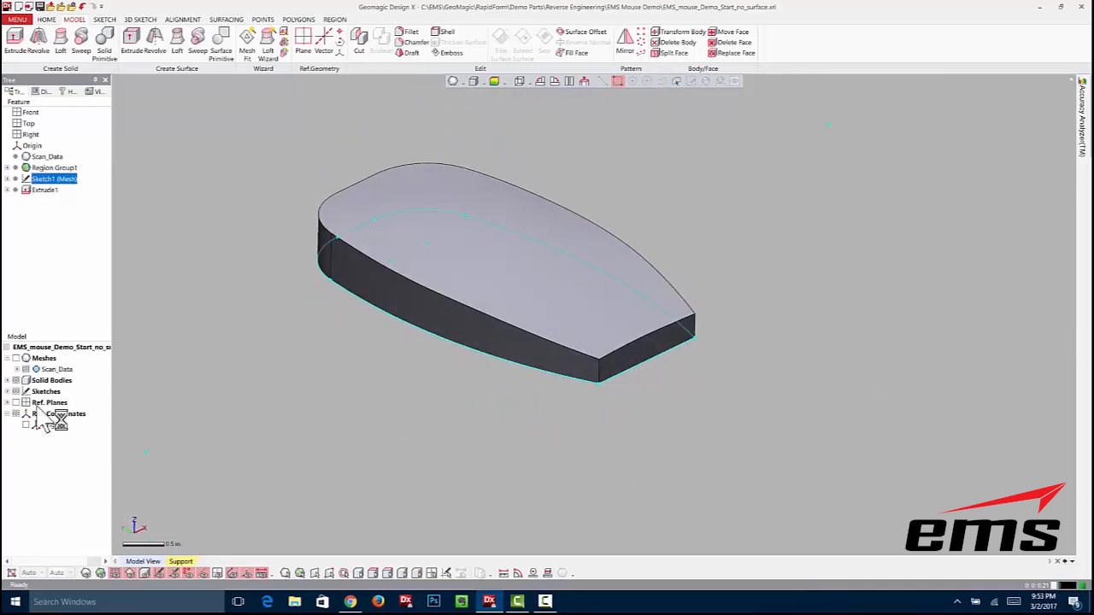
# Hide the solid body and show the scan mesh with its coloured regions.
pyautogui.click(15, 381)
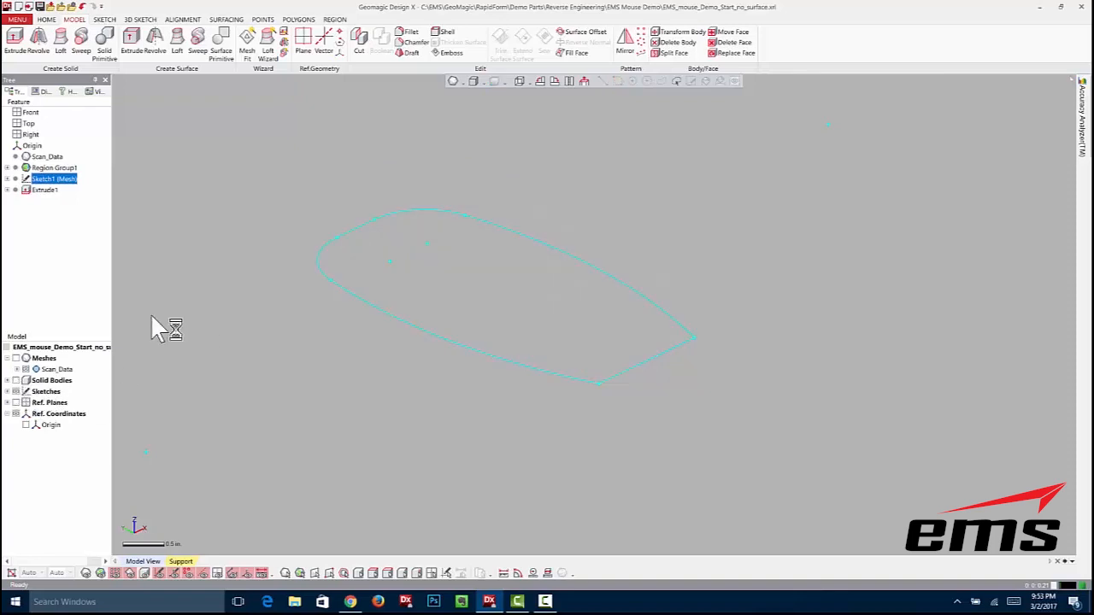
pyautogui.click(15, 358)
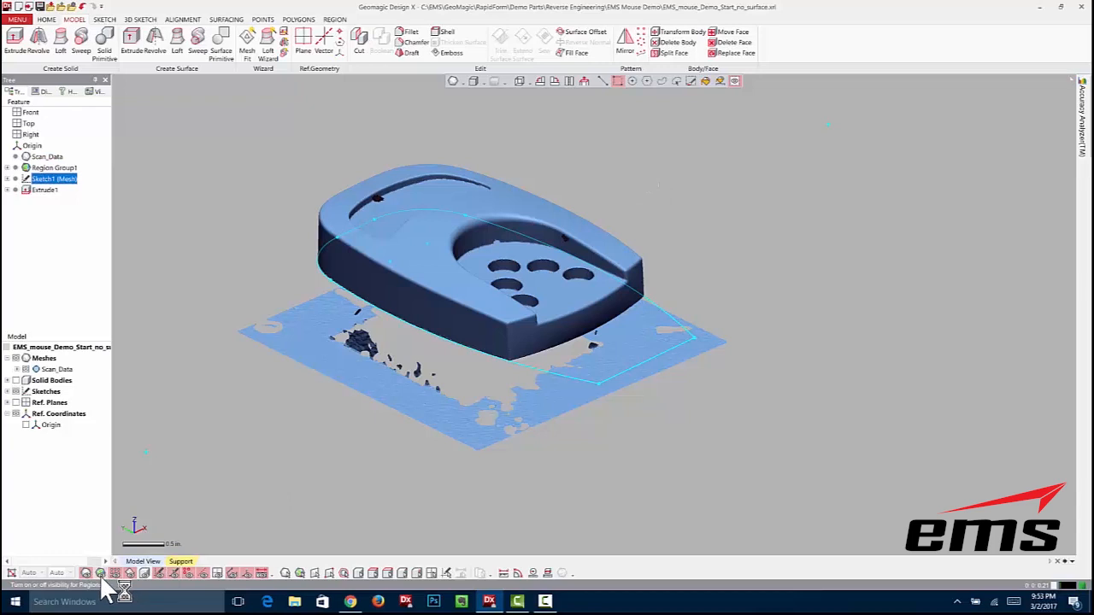
pyautogui.click(226, 19)
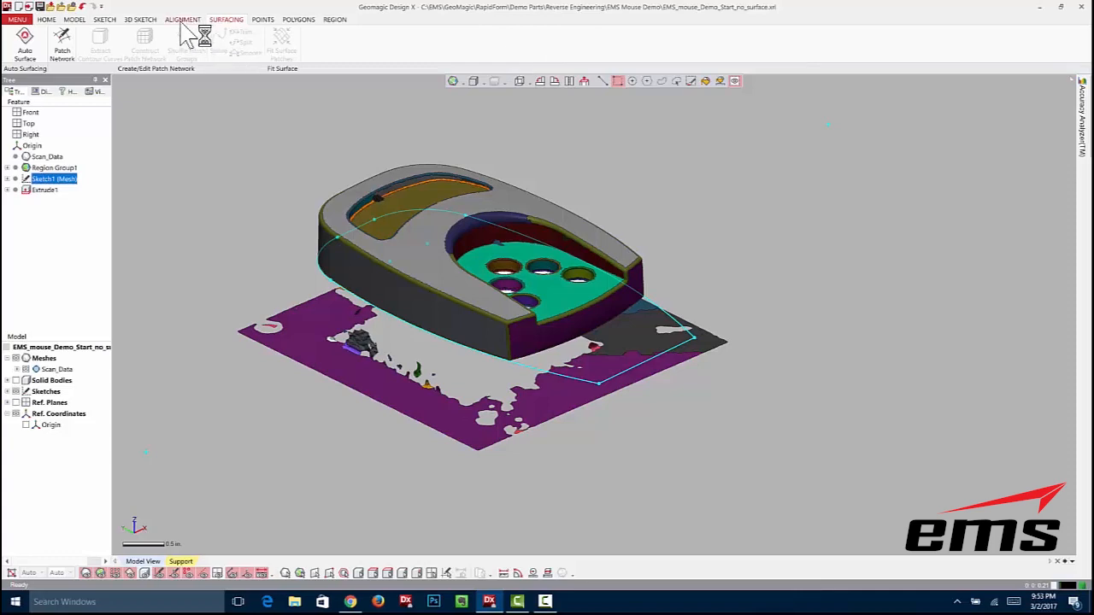
# Start a Mesh Fit surface on the scan region covering the curved end wall of the mouse.
pyautogui.click(19, 20)
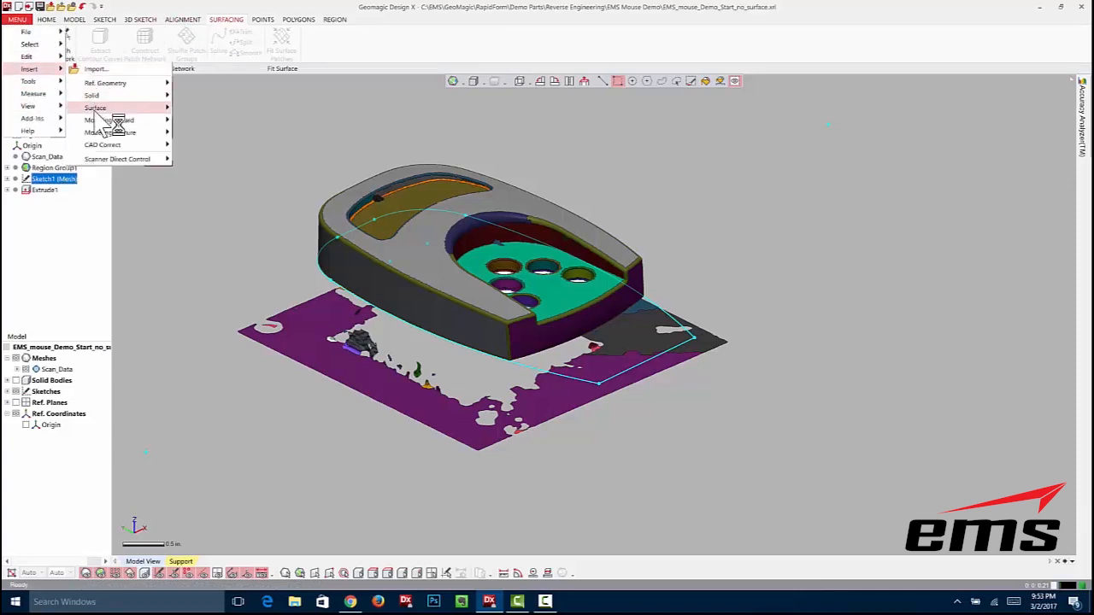
pyautogui.moveTo(99, 122)
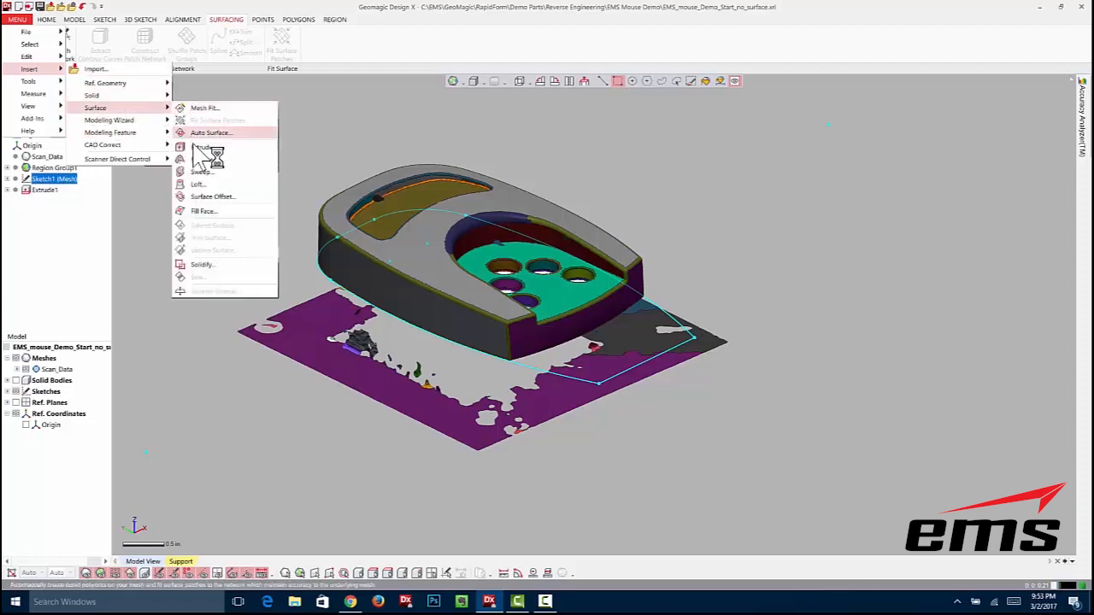
pyautogui.click(205, 108)
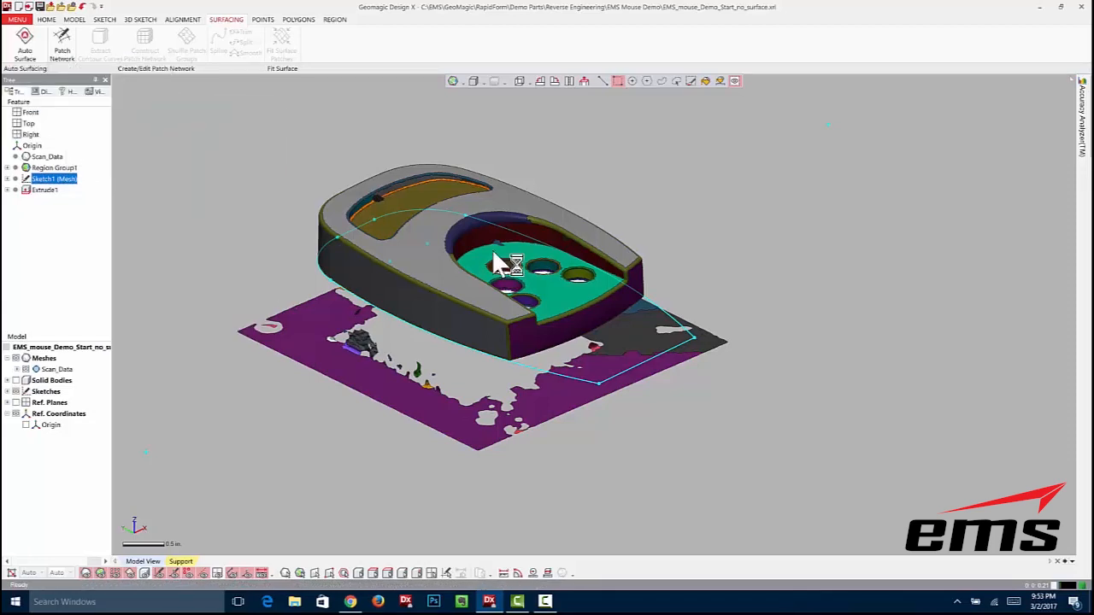
pyautogui.click(526, 354)
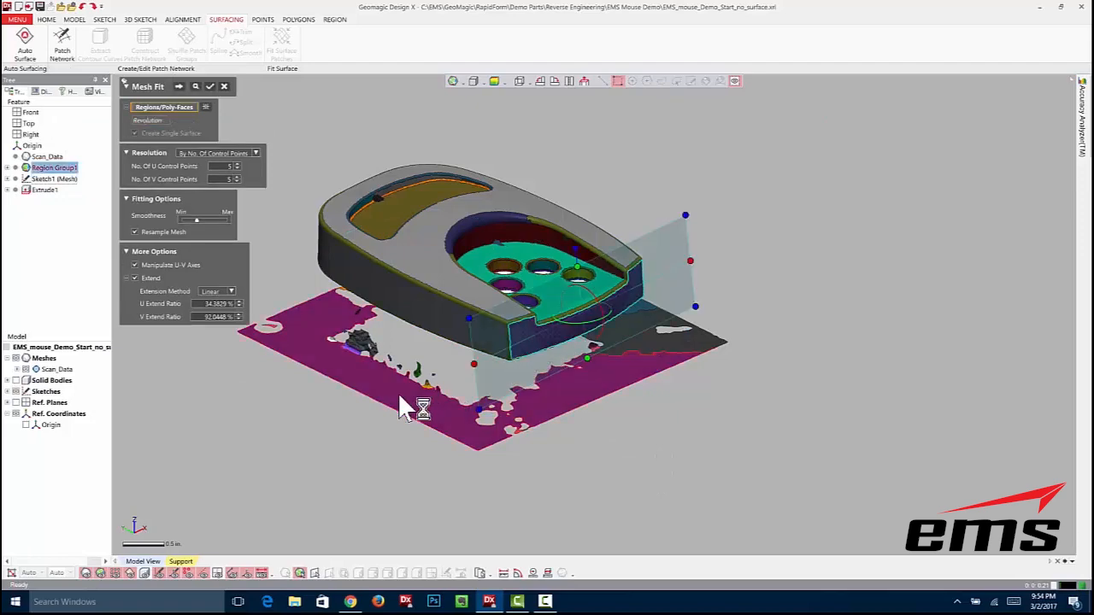
# Set the Mesh Fit's number of U control points to 8 and advance to iso-line flow control.
pyautogui.moveTo(408, 430); pyautogui.dragTo(403, 384, button='right')
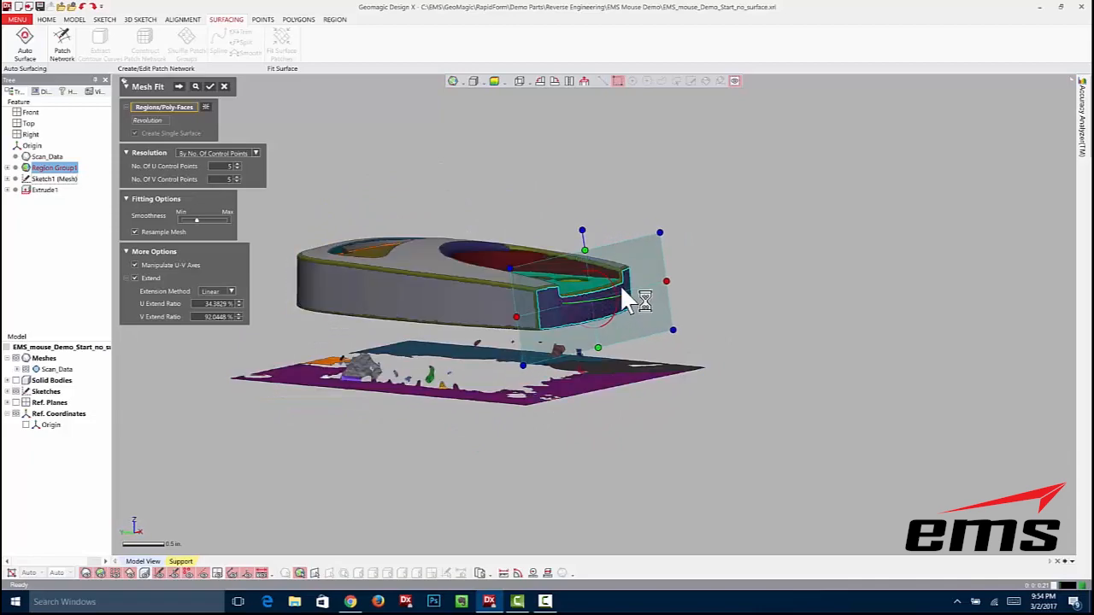
pyautogui.moveTo(222, 168); pyautogui.dragTo(240, 167)
pyautogui.write('8')
pyautogui.click(180, 87)
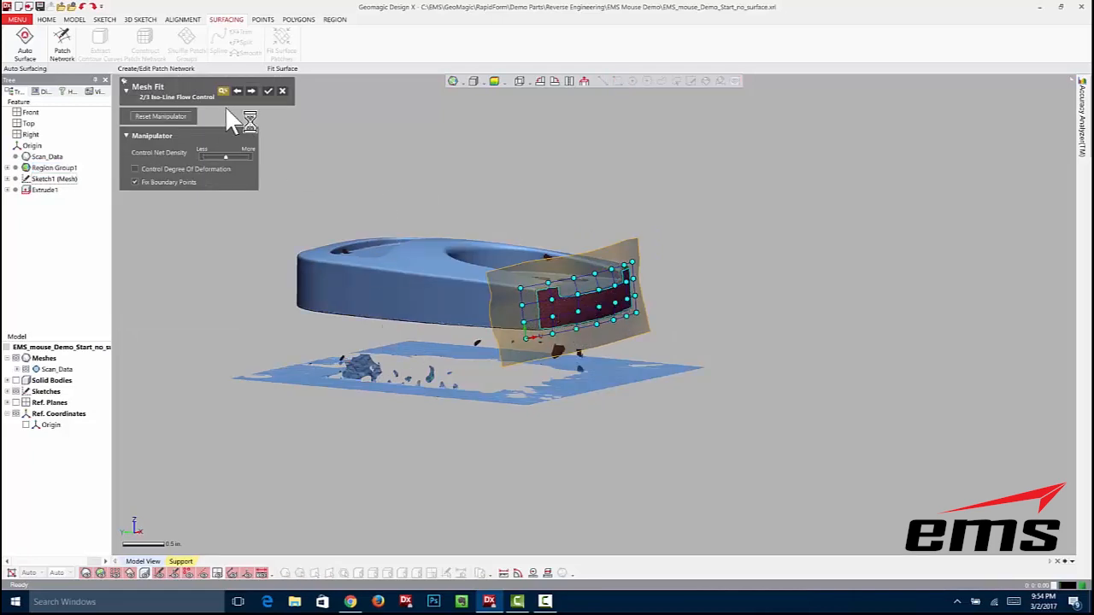
# Advance to iso-line density control, inspect the fitted surface around the end wall, and accept the Mesh Fit.
pyautogui.click(252, 92)
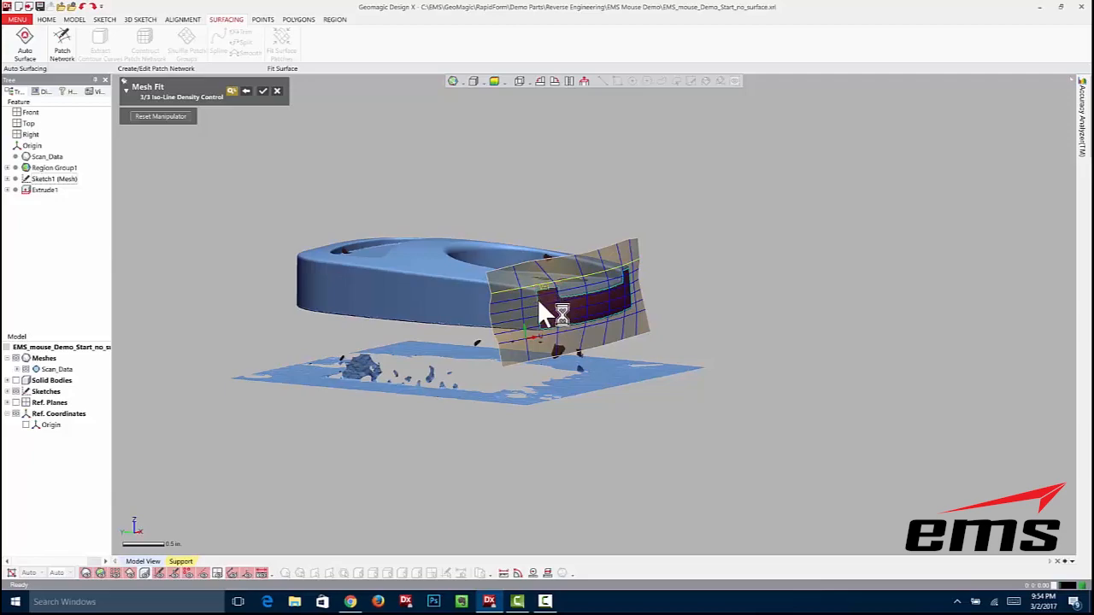
pyautogui.scroll(5, 539, 307)
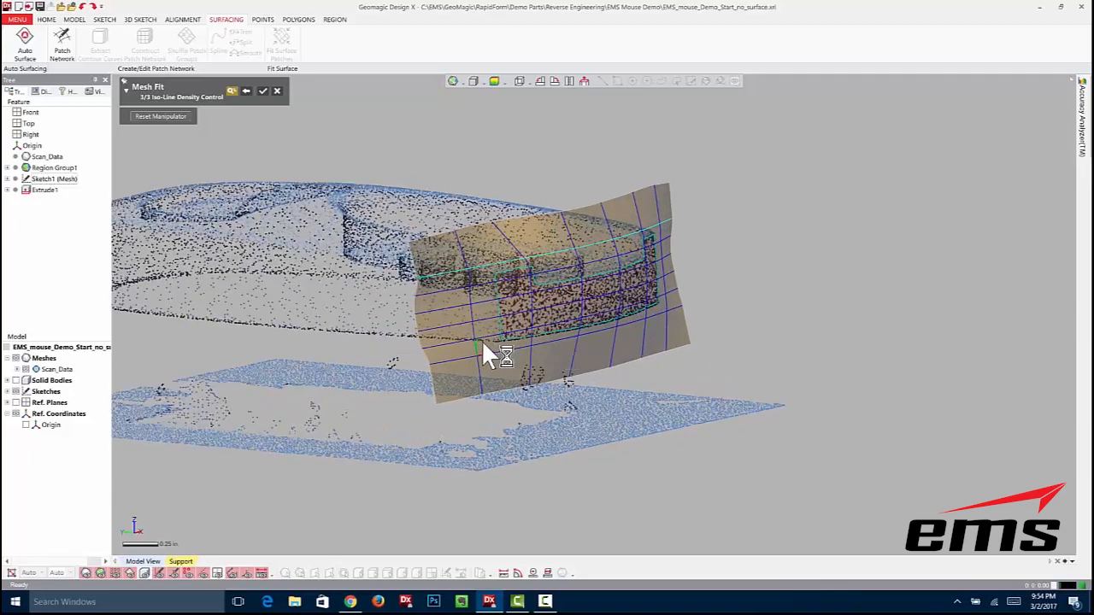
pyautogui.moveTo(483, 357)
pyautogui.mouseDown(button='right')
pyautogui.moveTo(647, 355)
pyautogui.moveTo(684, 338)
pyautogui.moveTo(483, 364)
pyautogui.moveTo(747, 315)
pyautogui.moveTo(596, 371)
pyautogui.moveTo(662, 270)
pyautogui.mouseUp(button='right')
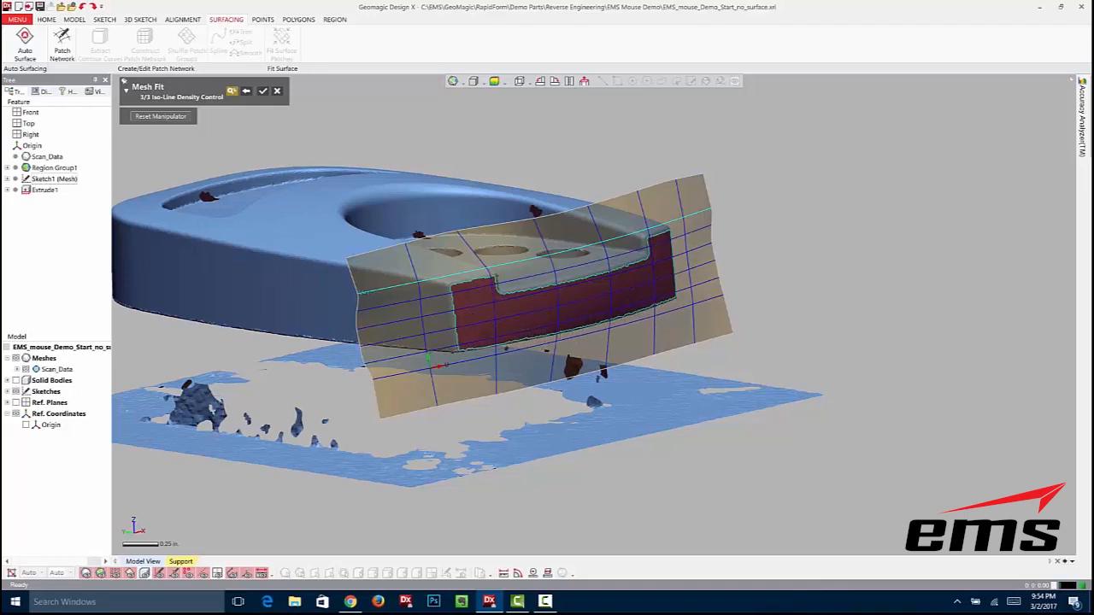
pyautogui.moveTo(428, 362)
pyautogui.mouseDown(button='right')
pyautogui.moveTo(642, 350)
pyautogui.moveTo(628, 324)
pyautogui.mouseUp(button='right')
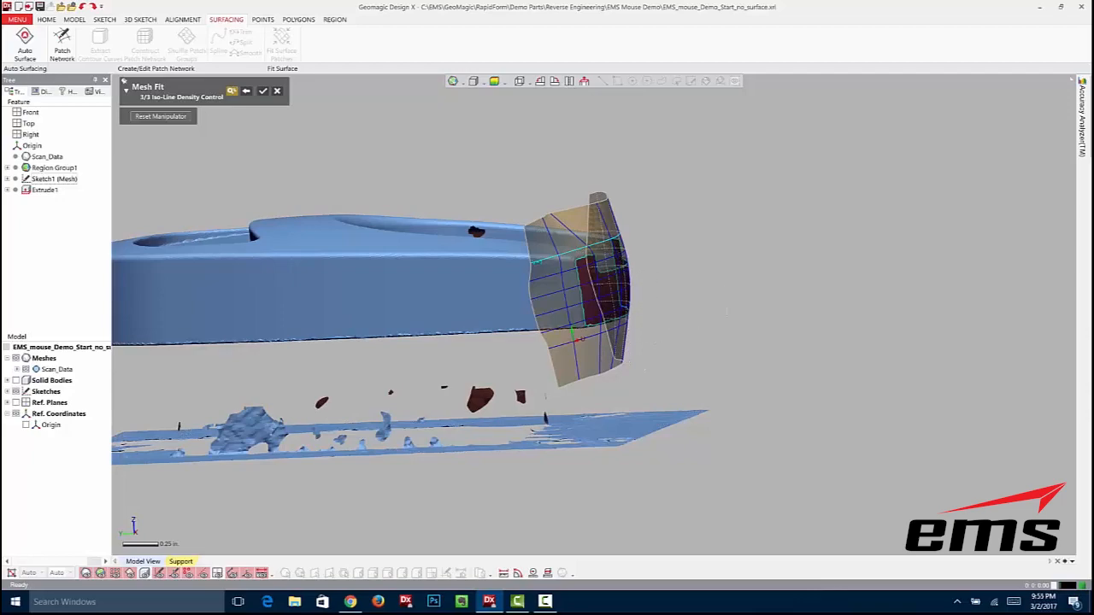
pyautogui.moveTo(693, 305)
pyautogui.mouseDown(button='right')
pyautogui.moveTo(516, 330)
pyautogui.moveTo(438, 297)
pyautogui.moveTo(622, 304)
pyautogui.moveTo(608, 333)
pyautogui.moveTo(516, 352)
pyautogui.mouseUp(button='right')
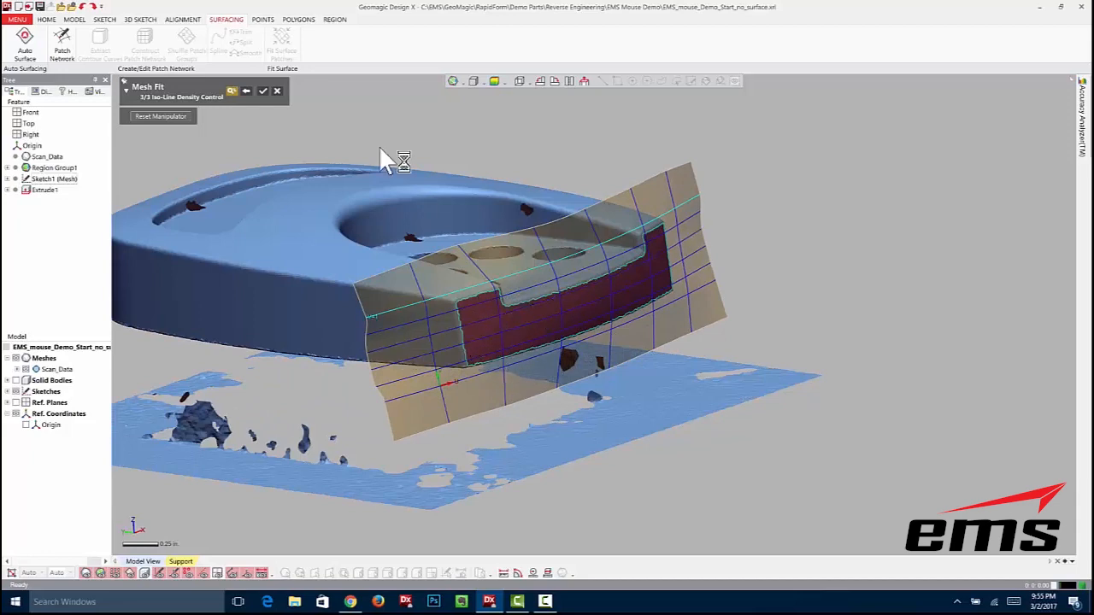
pyautogui.click(262, 91)
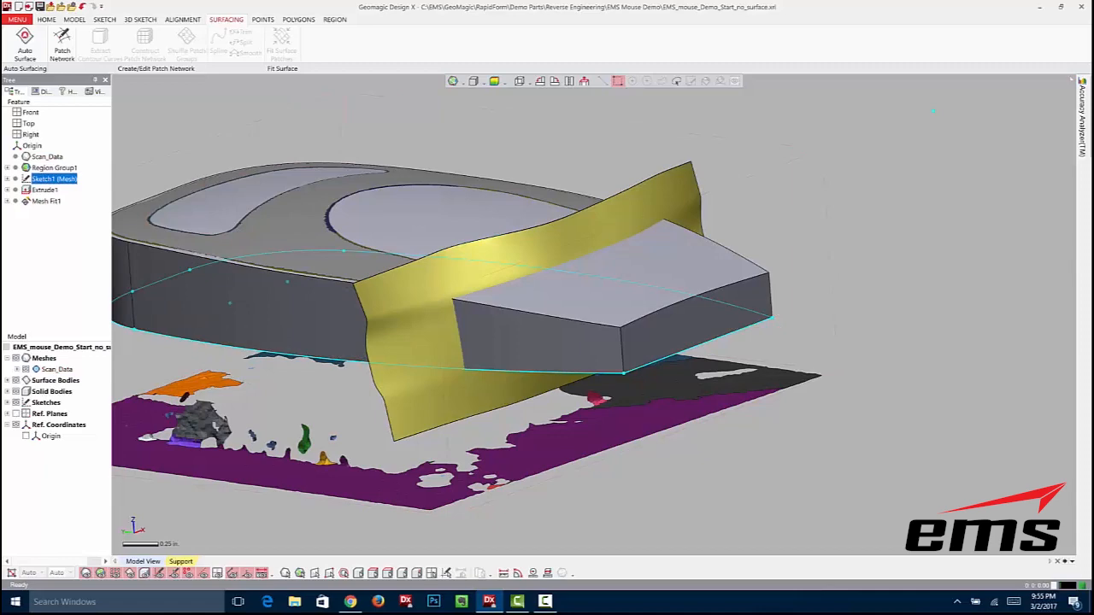
# Hide the scan mesh and deselect the outline sketch, leaving the solid body and fitted surface in view.
pyautogui.moveTo(253, 336); pyautogui.dragTo(278, 314, button='right')
pyautogui.scroll(-2, 580, 302)
pyautogui.moveTo(677, 330); pyautogui.dragTo(674, 361, button='right')
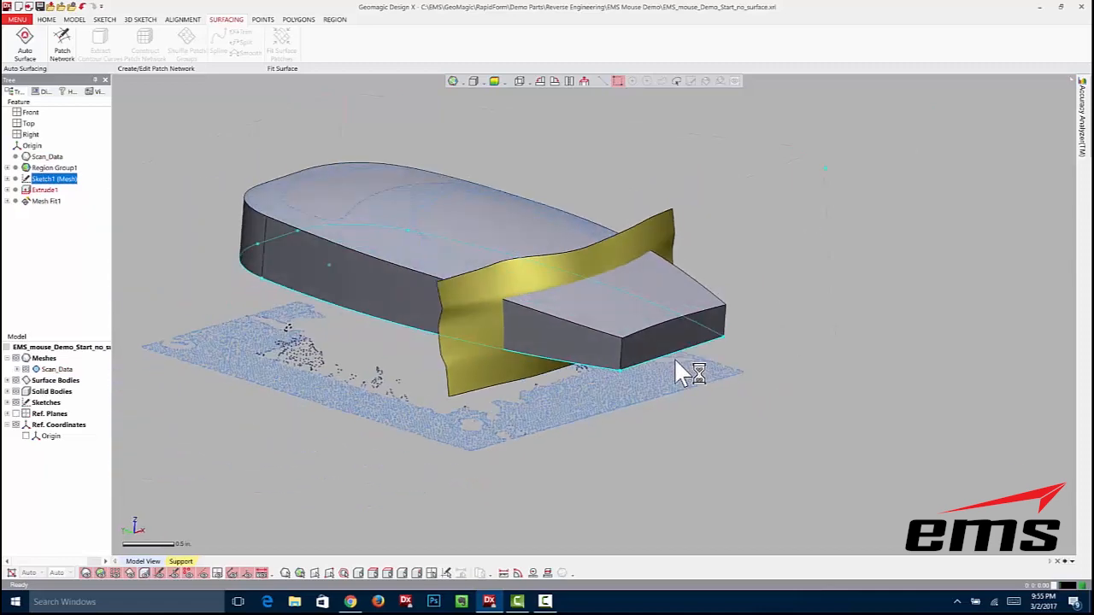
pyautogui.click(16, 359)
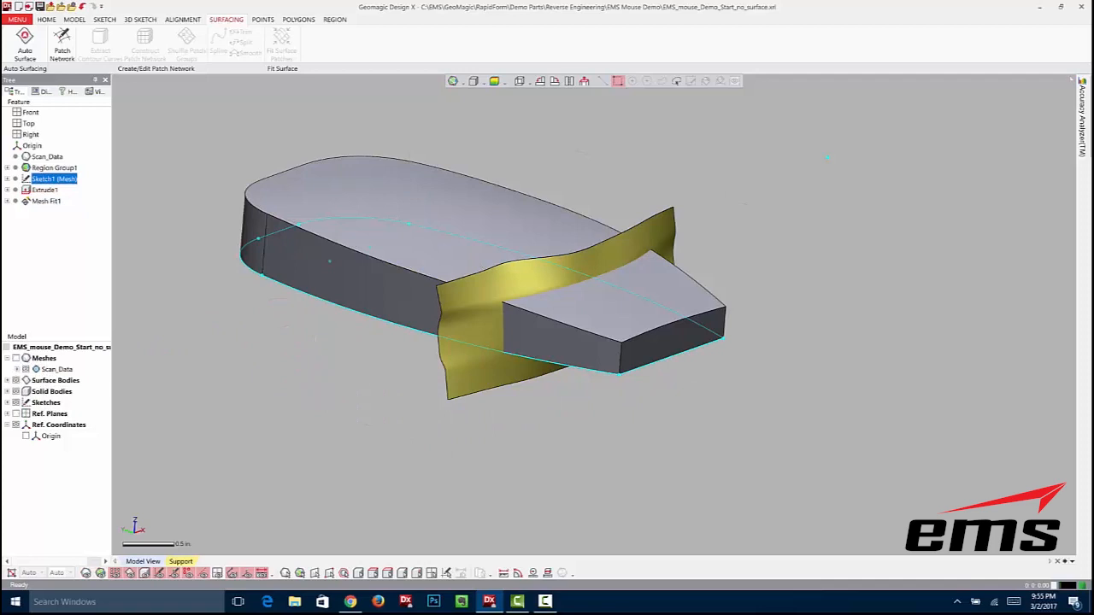
pyautogui.click(295, 389)
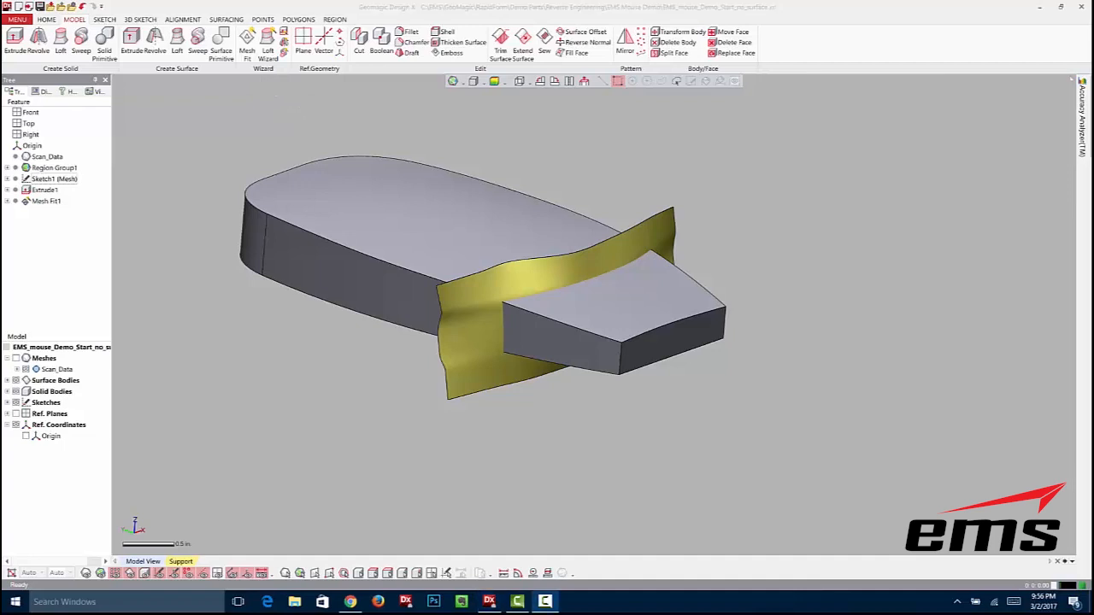
# Cut the extruded body with the fitted surface, keeping the portion with the rounded corners, and hide the surface body.
pyautogui.click(359, 41)
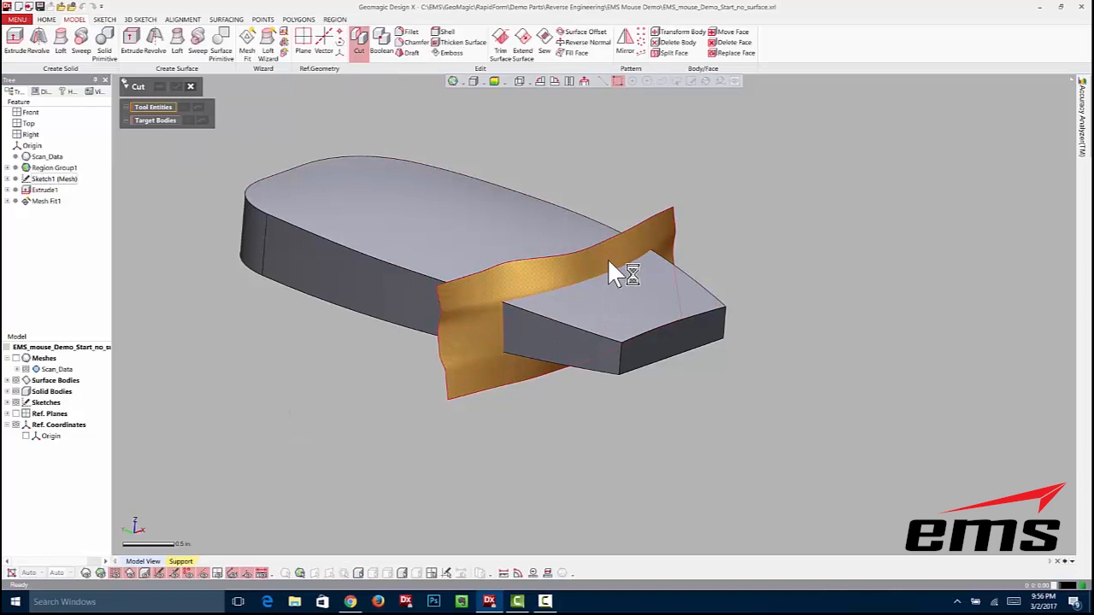
pyautogui.click(631, 250)
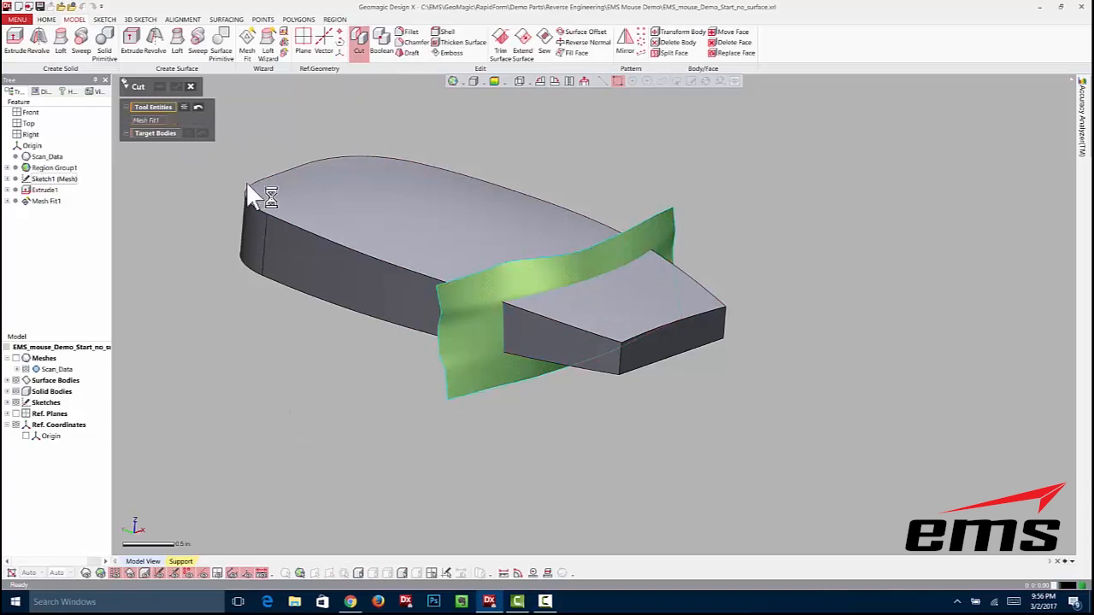
pyautogui.click(144, 133)
pyautogui.moveTo(129, 181); pyautogui.dragTo(705, 563)
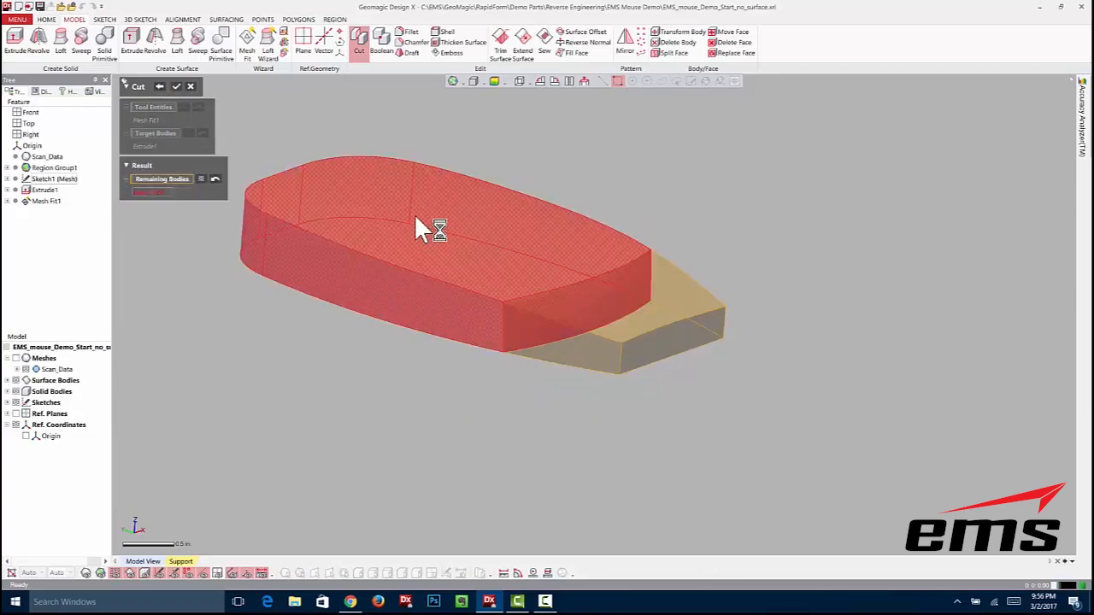
pyautogui.click(176, 88)
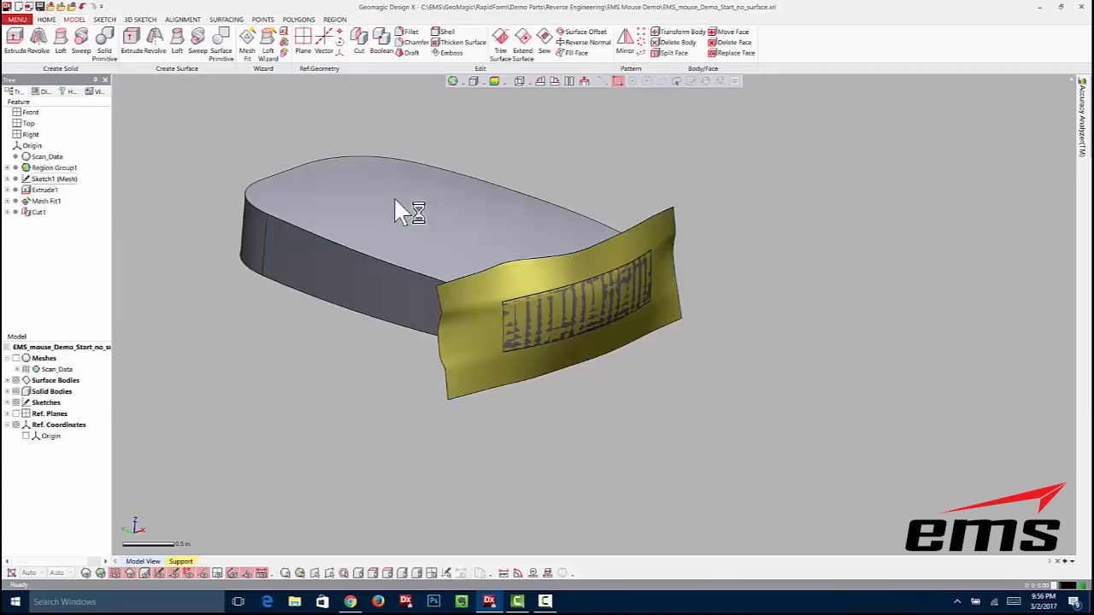
pyautogui.click(16, 382)
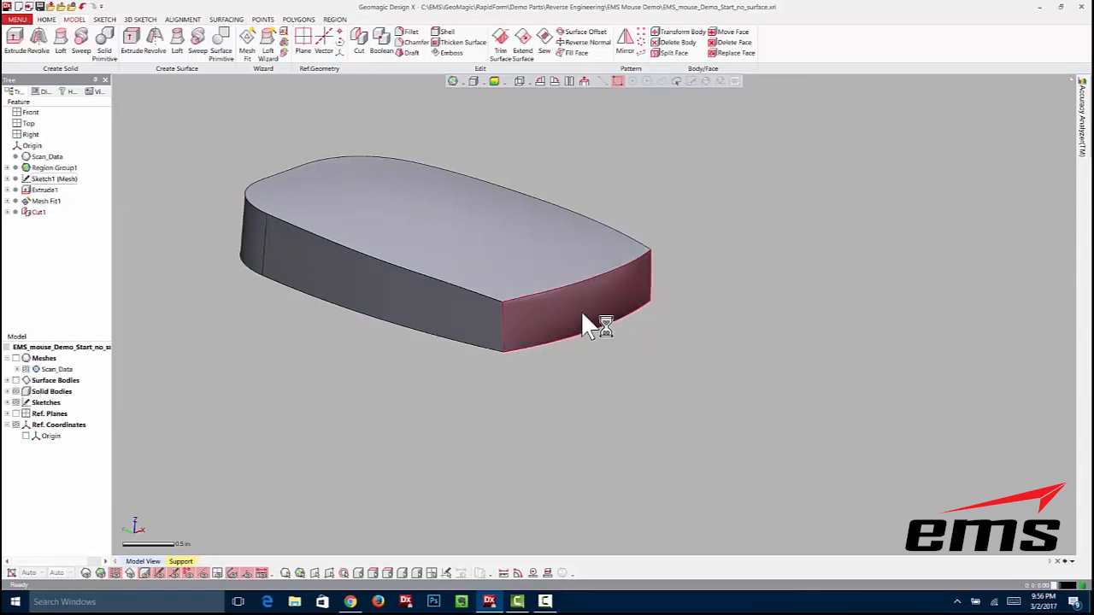
# Show the scan mesh, examine the cut body's deviation from it as a color map, and turn the analysis off.
pyautogui.click(26, 369)
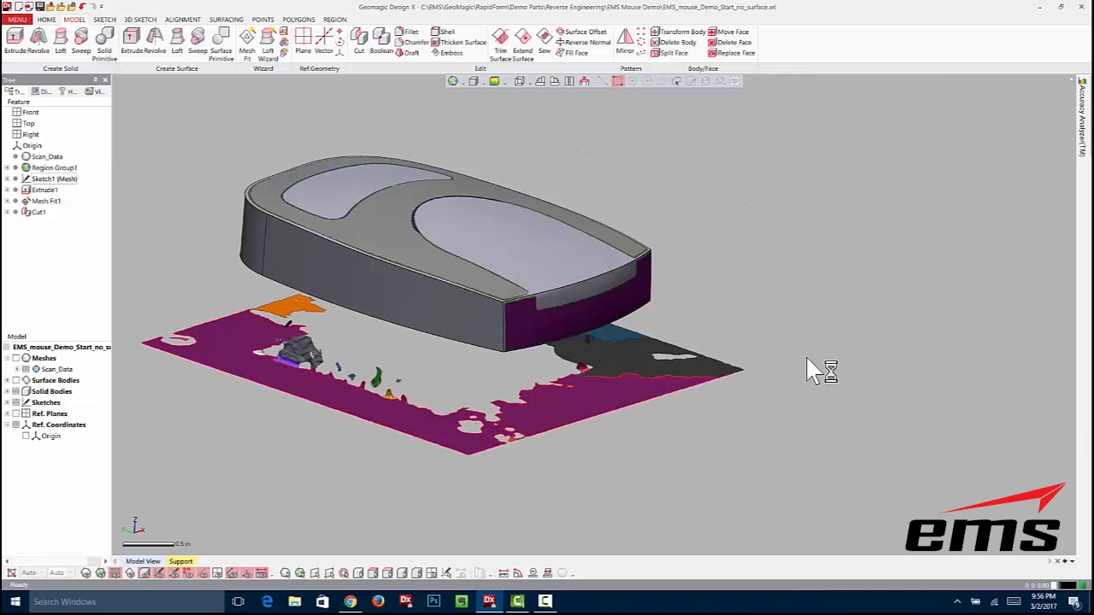
pyautogui.click(1078, 151)
pyautogui.click(990, 117)
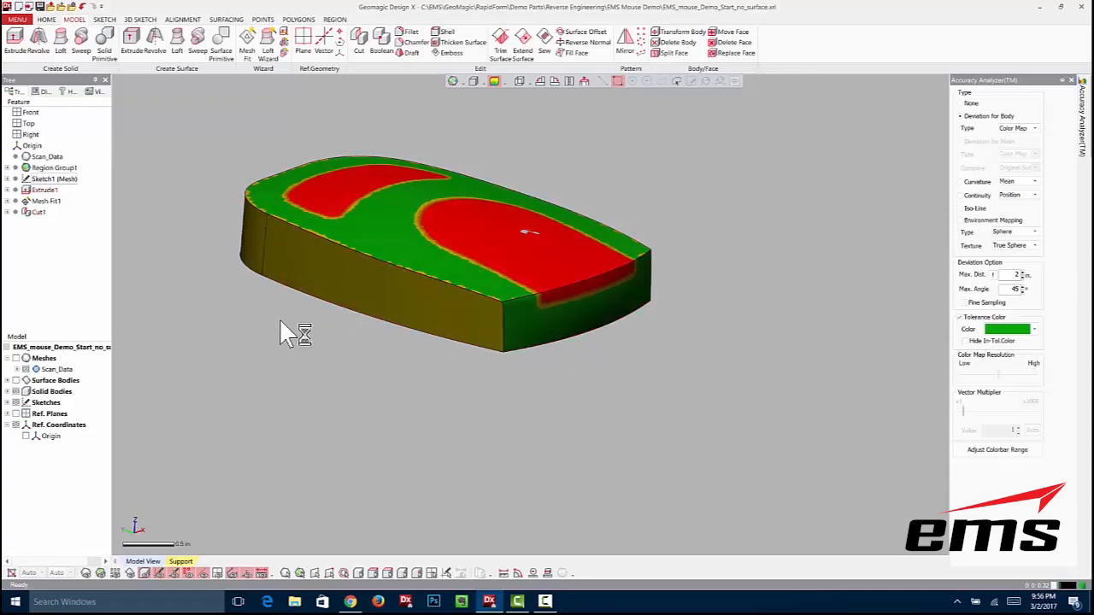
pyautogui.click(961, 104)
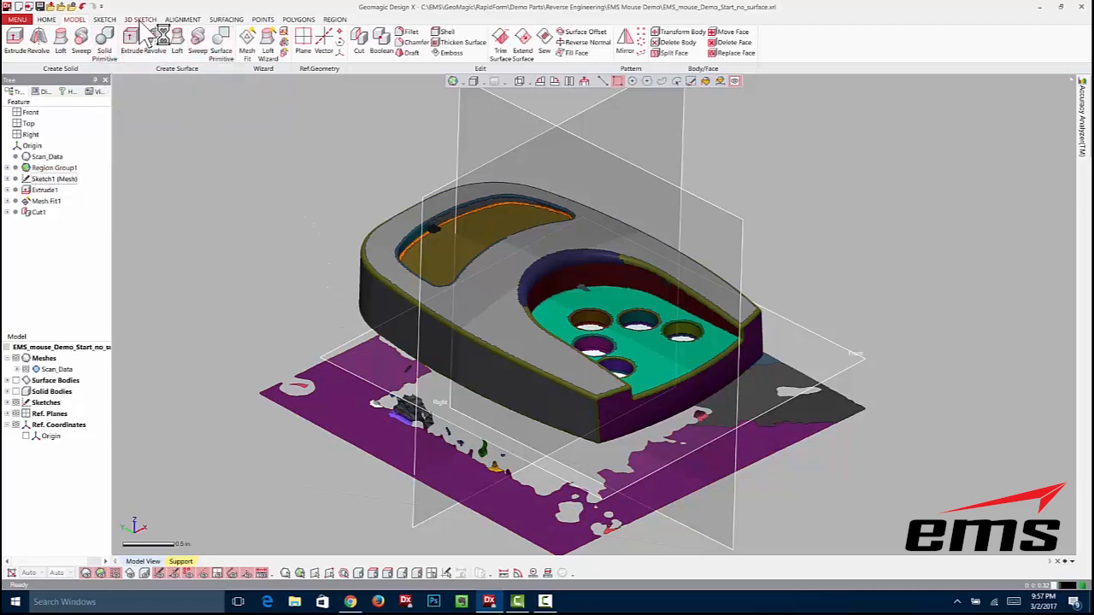
# Create a mesh sketch based on the recessed floor plane with the section offset slightly from it, and hide the scan mesh.
pyautogui.click(105, 19)
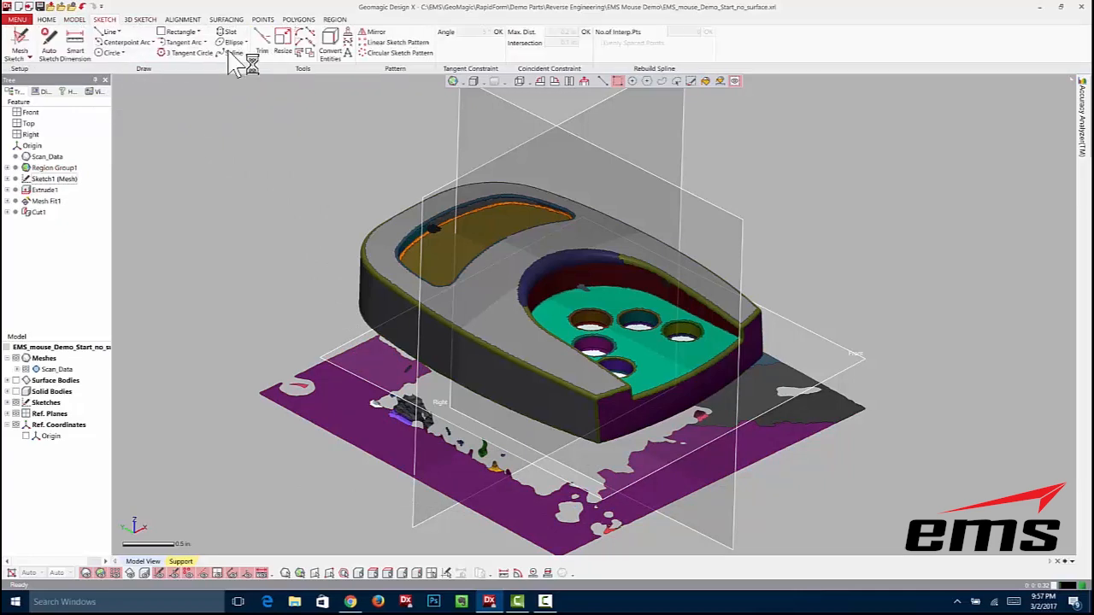
pyautogui.click(19, 41)
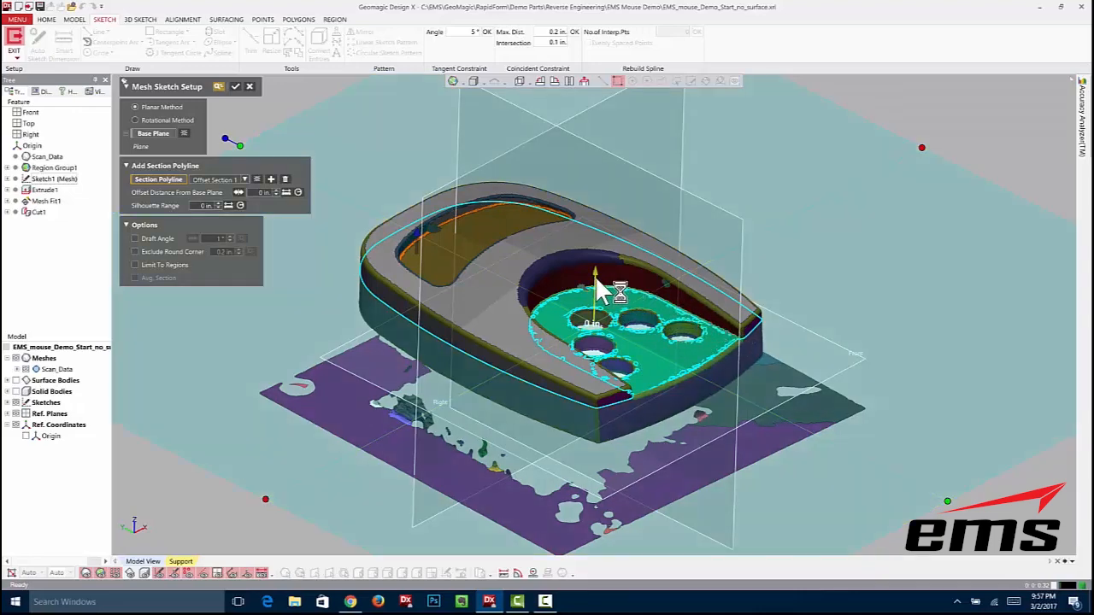
pyautogui.moveTo(597, 277); pyautogui.dragTo(601, 285)
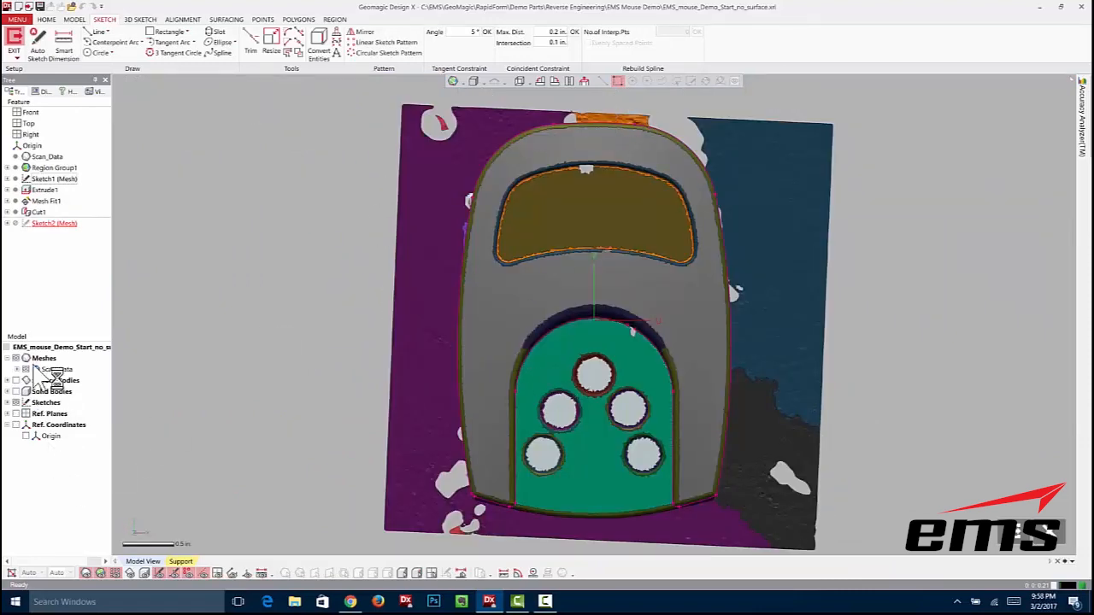
pyautogui.click(16, 359)
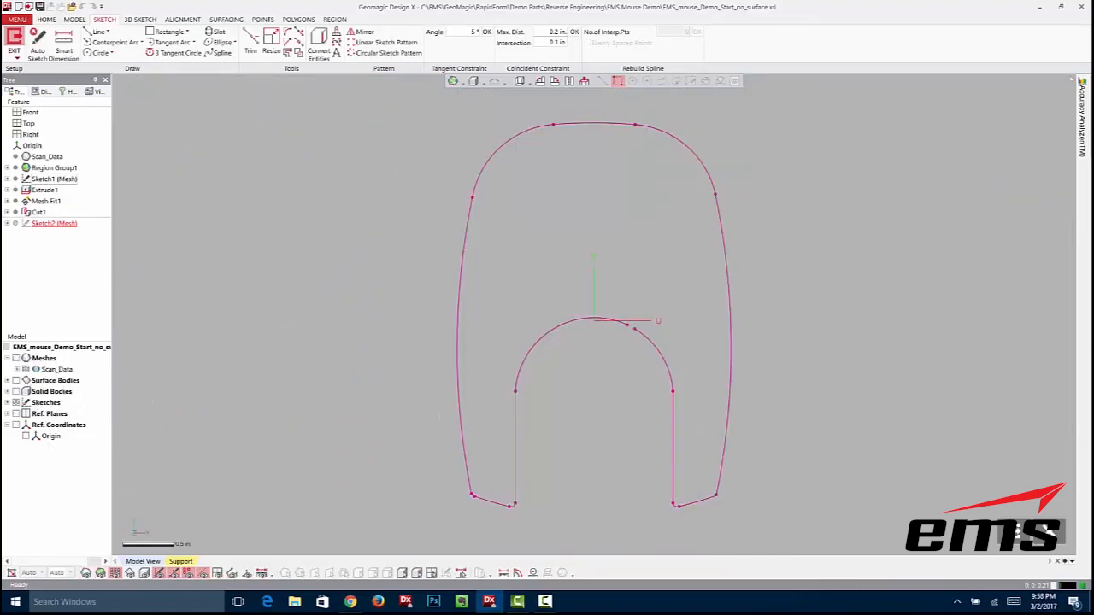
# Fit a slot with about 0.77 in radius to the U-shaped recess section and stretch its open-side end beyond the outline.
pyautogui.keyDown('ctrl'); pyautogui.moveTo(617, 493); pyautogui.dragTo(608, 350, button='right'); pyautogui.keyUp('ctrl')
pyautogui.scroll(1, 608, 350)
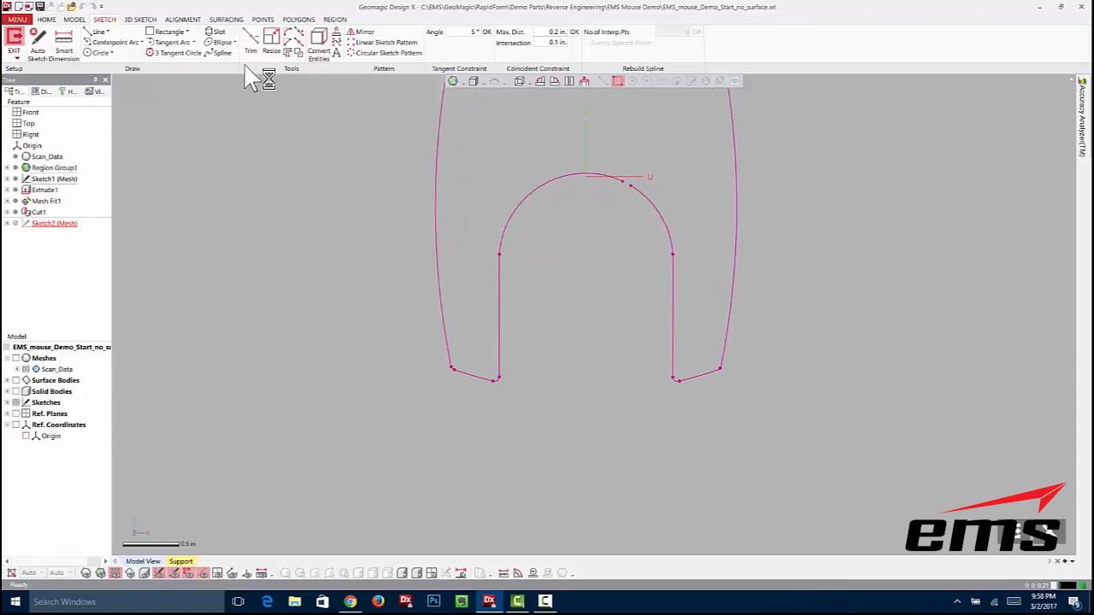
pyautogui.click(216, 34)
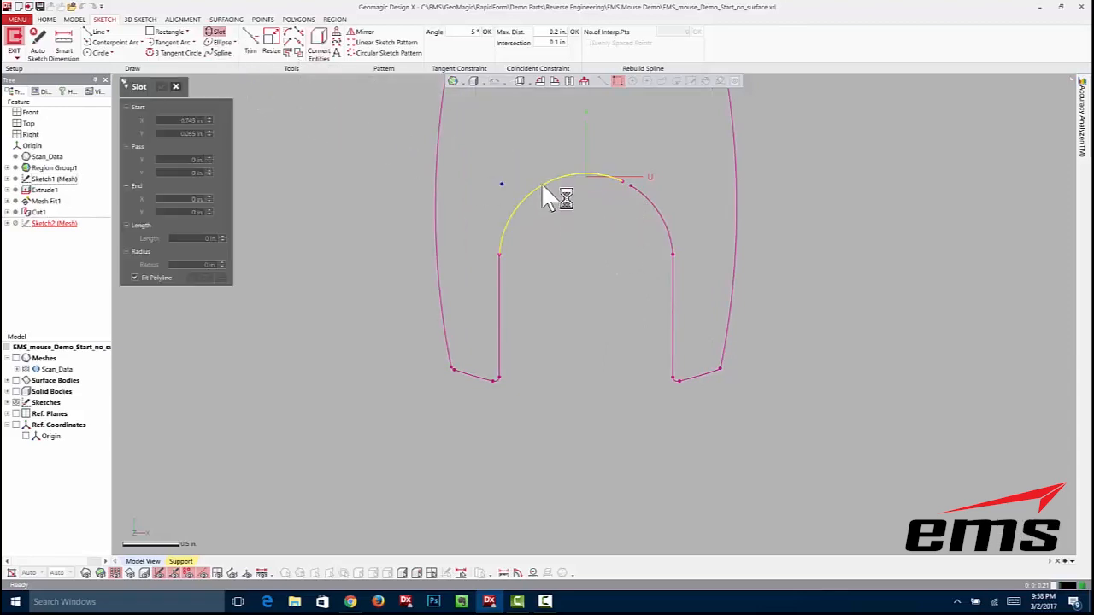
pyautogui.moveTo(472, 125)
pyautogui.mouseDown()
pyautogui.moveTo(624, 222)
pyautogui.moveTo(697, 374)
pyautogui.mouseUp()
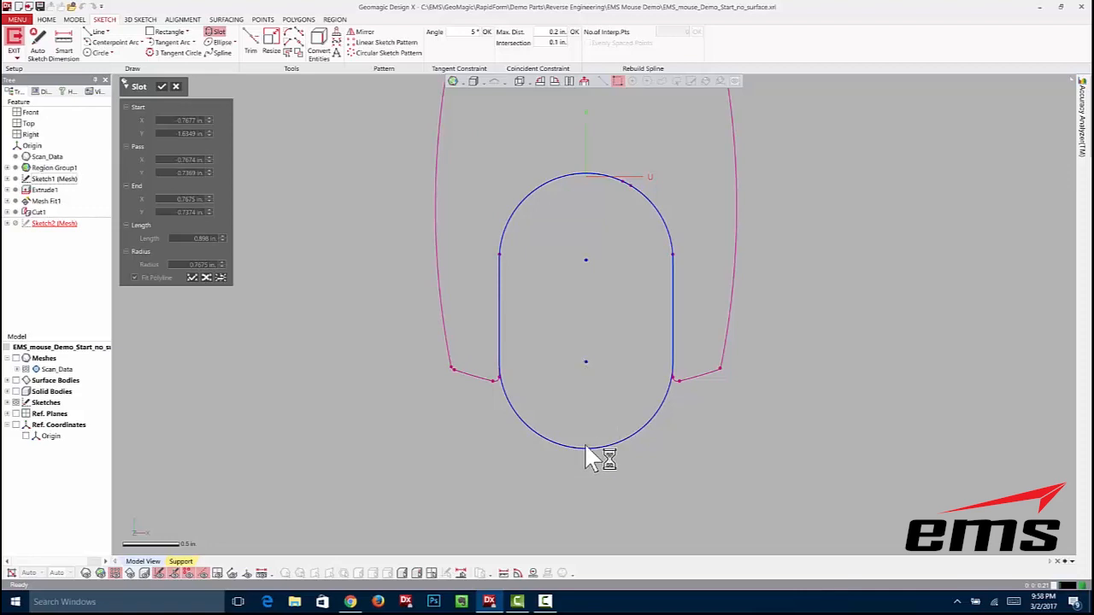
pyautogui.click(161, 86)
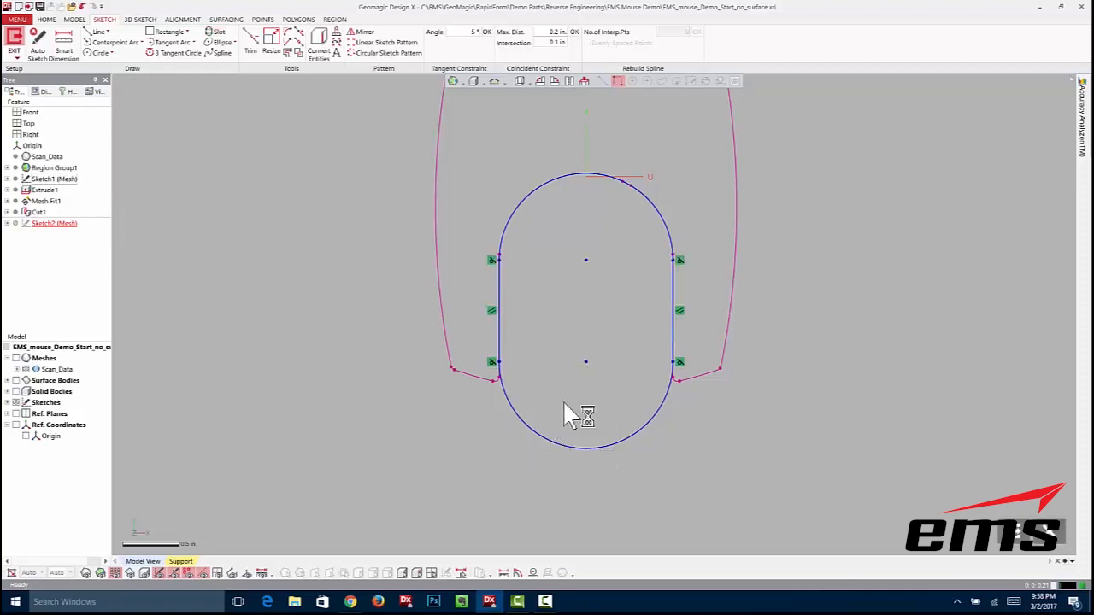
pyautogui.moveTo(586, 362); pyautogui.dragTo(588, 424)
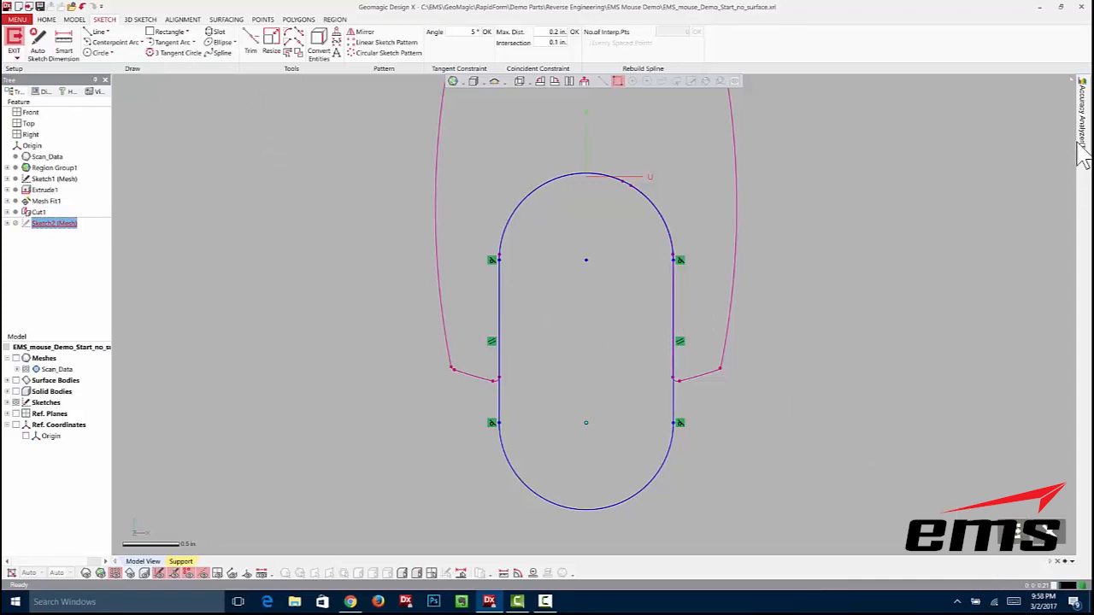
# Adjust the slot's right straight side using the sketch deviation display, and exit the mesh sketch.
pyautogui.moveTo(1083, 150)
pyautogui.click(977, 114)
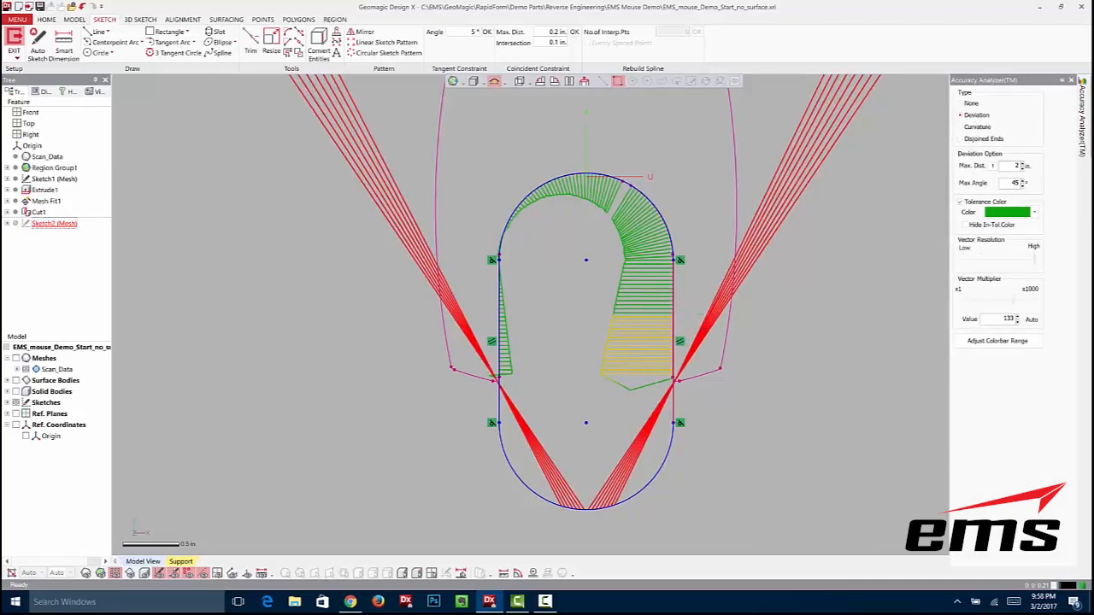
pyautogui.click(674, 301)
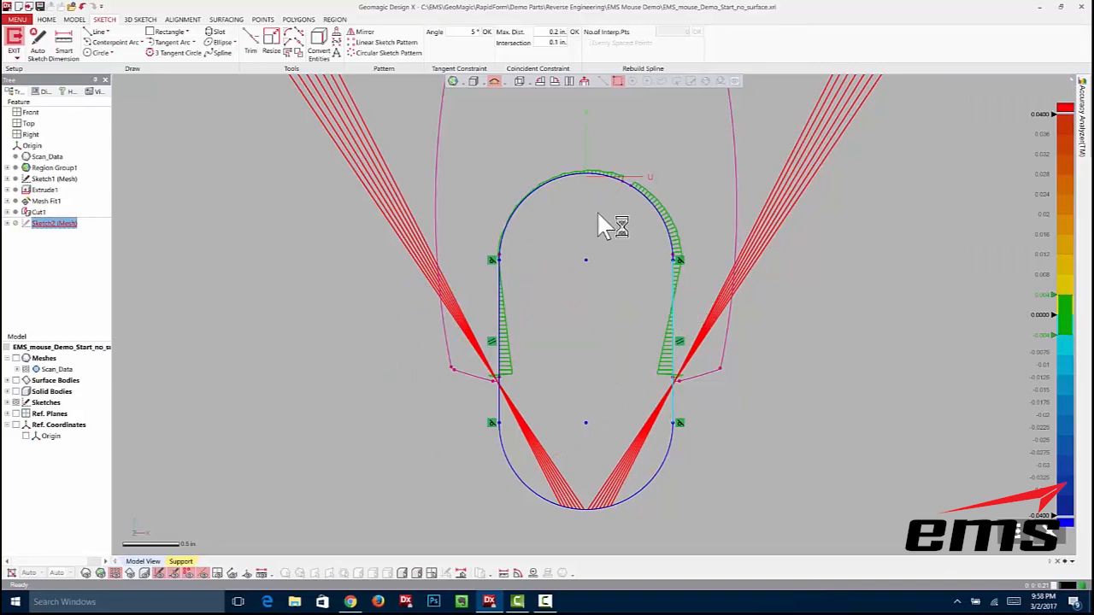
pyautogui.click(1015, 535)
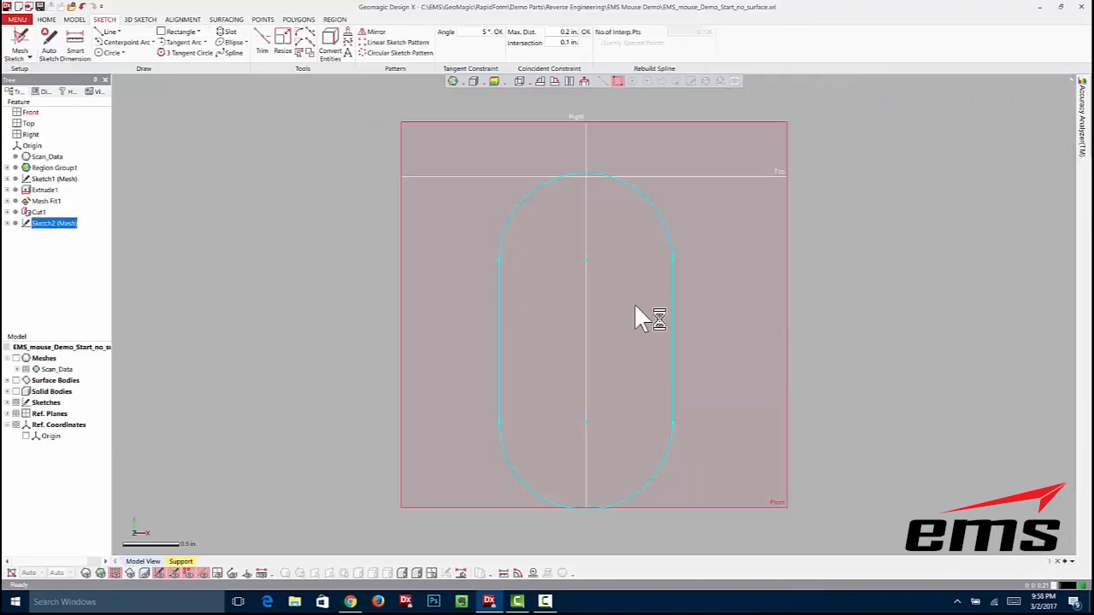
# Show the solid body and extrude the slot sketch 0.8 in as a cut to form the U-shaped recess.
pyautogui.moveTo(710, 322)
pyautogui.mouseDown(button='right')
pyautogui.moveTo(671, 385)
pyautogui.moveTo(739, 256)
pyautogui.moveTo(688, 333)
pyautogui.moveTo(417, 248)
pyautogui.moveTo(377, 268)
pyautogui.mouseUp(button='right')
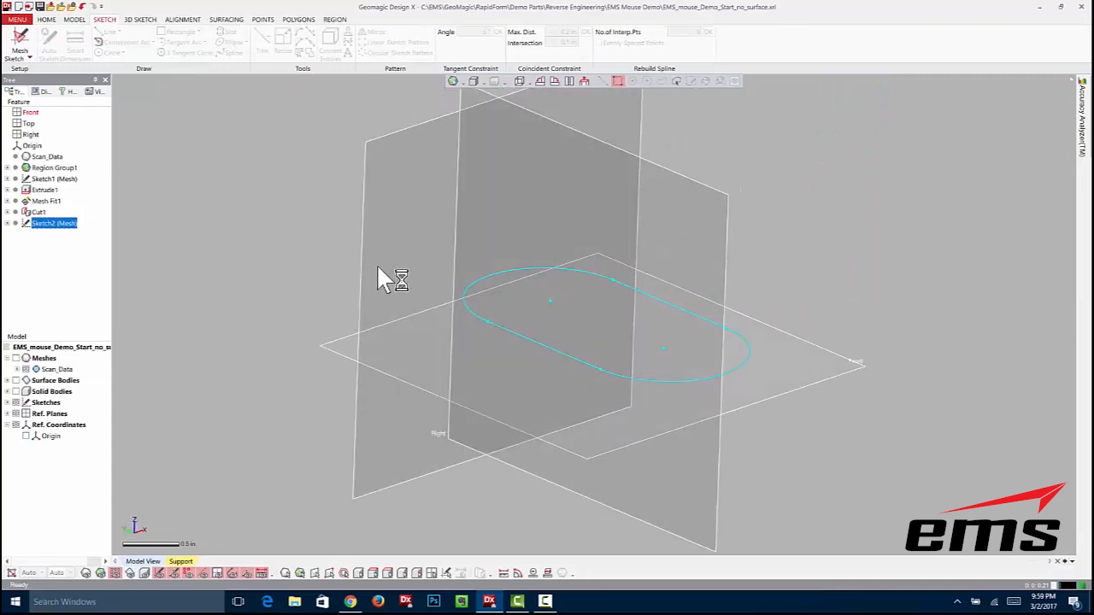
pyautogui.click(15, 392)
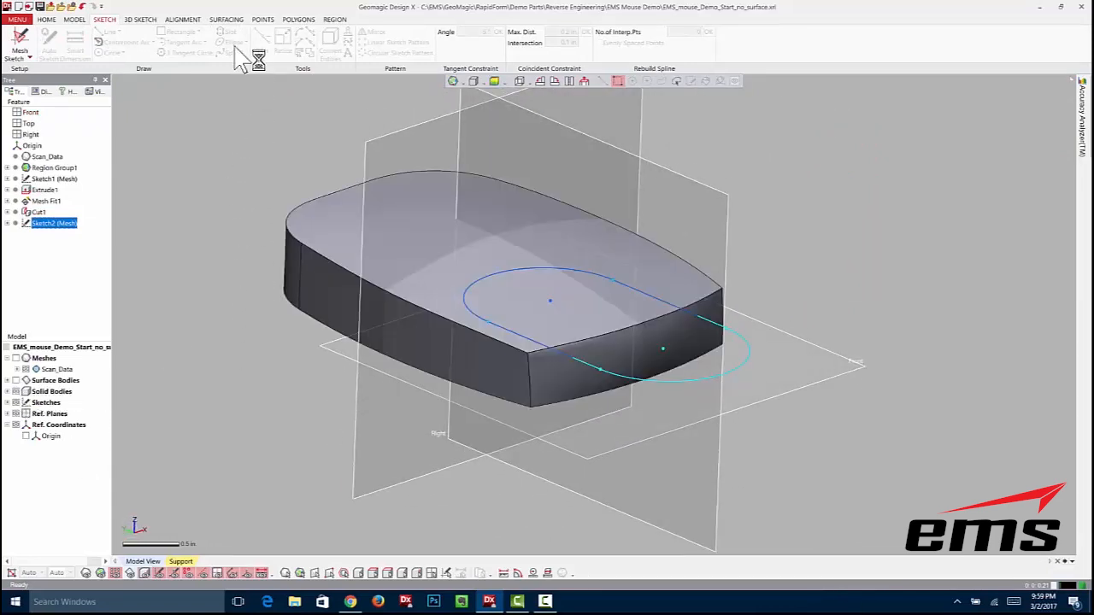
pyautogui.click(74, 19)
pyautogui.click(14, 40)
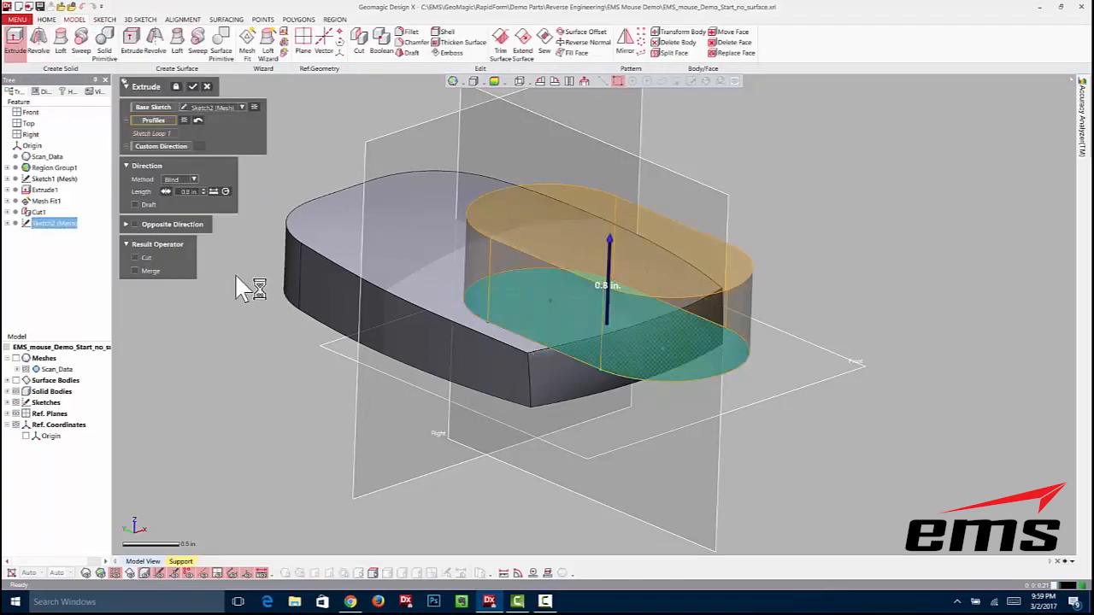
pyautogui.click(135, 257)
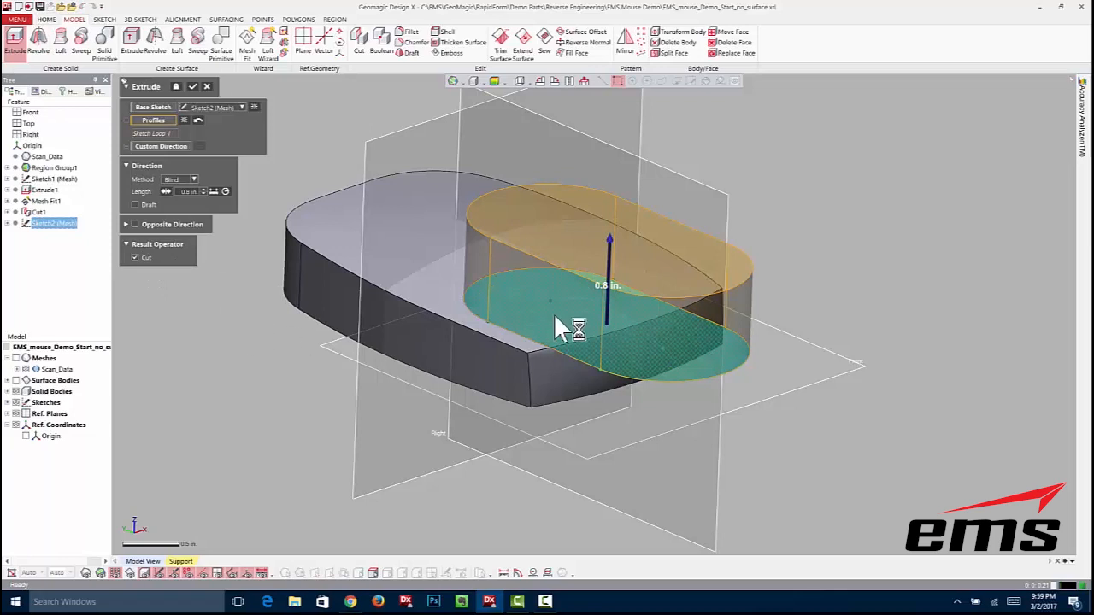
pyautogui.click(193, 86)
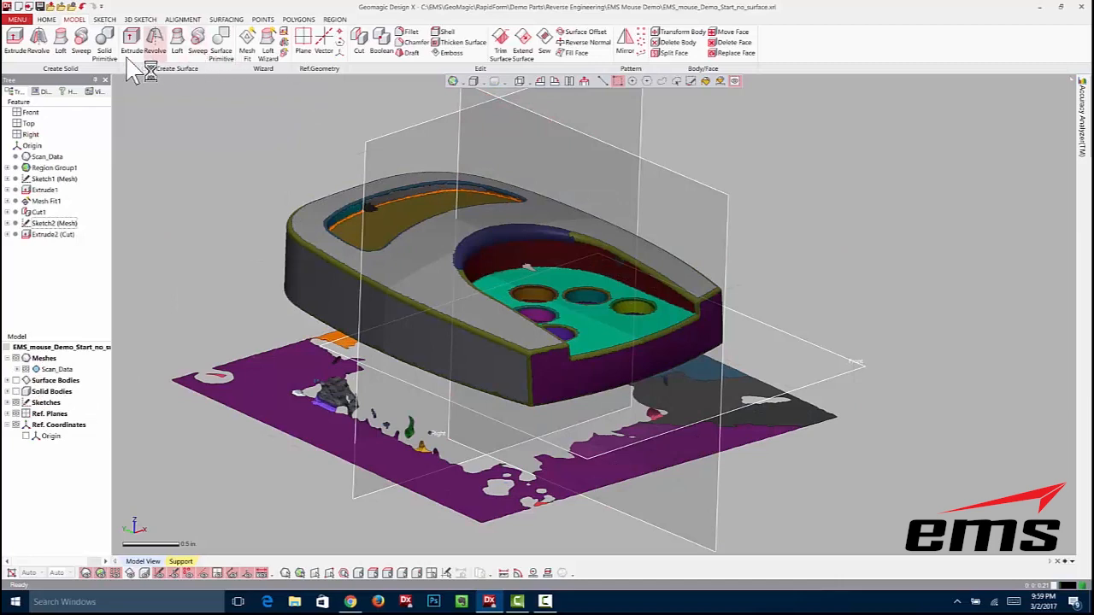
# Create a mesh sketch based on the crescent-shaped recess floor with the section offset slightly from it, and hide the scan mesh.
pyautogui.click(104, 19)
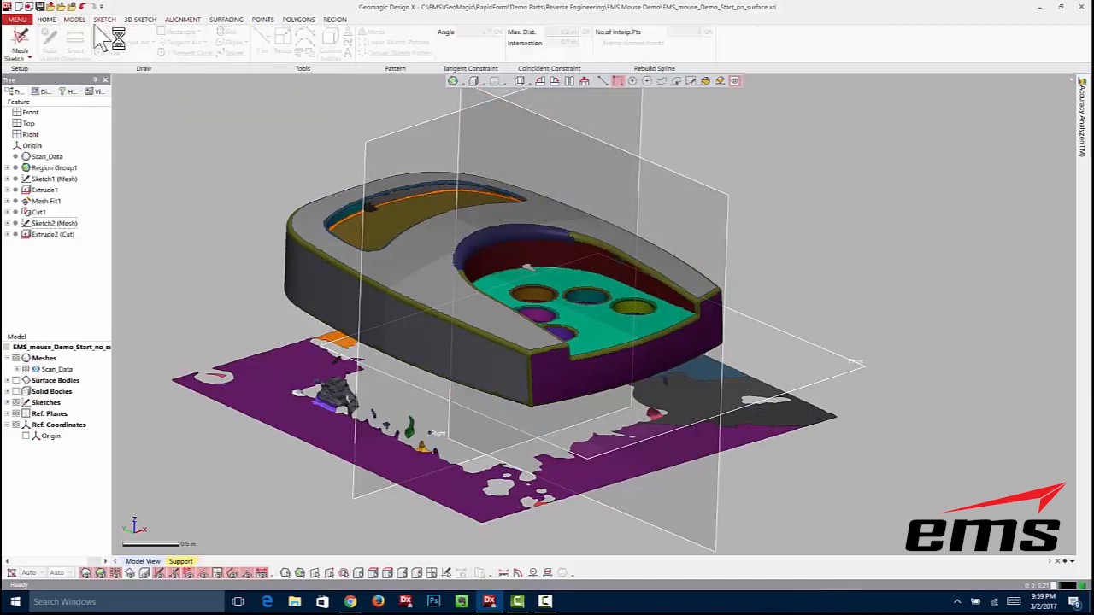
pyautogui.click(20, 42)
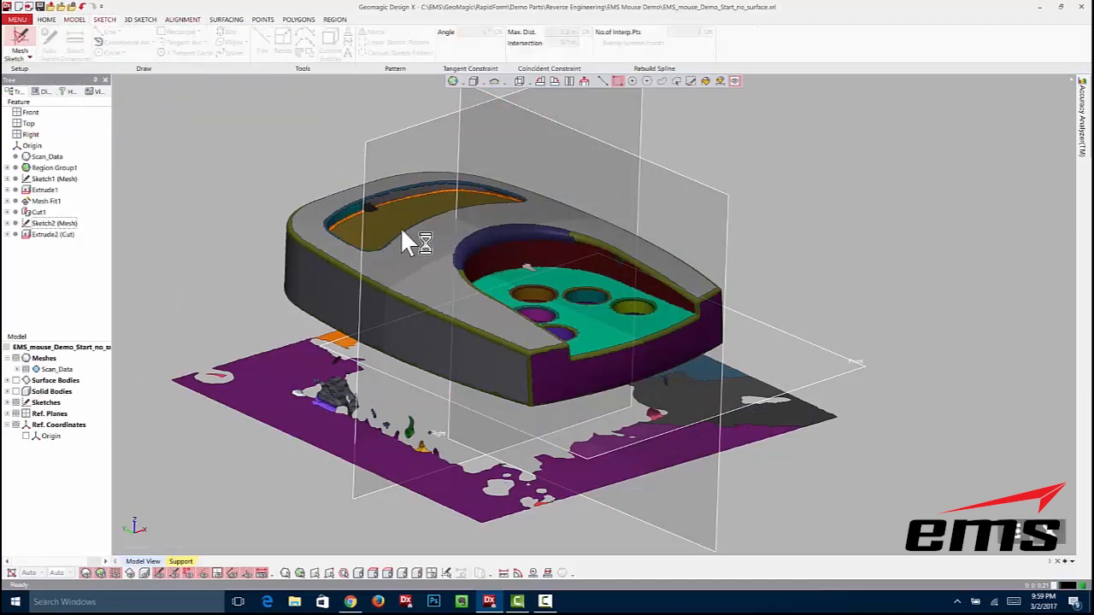
pyautogui.click(355, 228)
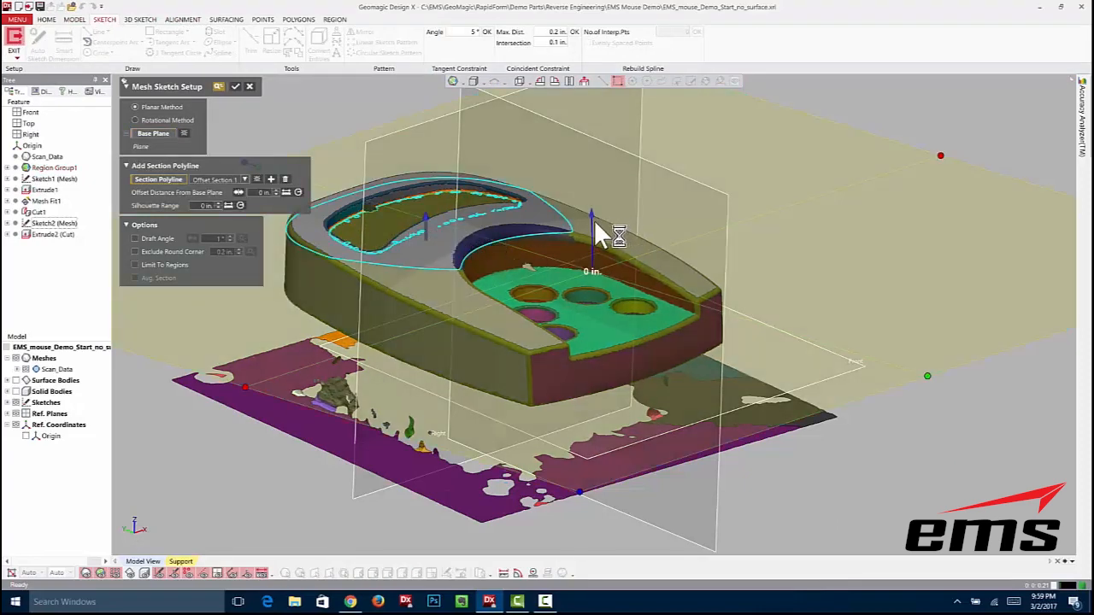
pyautogui.moveTo(596, 224); pyautogui.dragTo(598, 227)
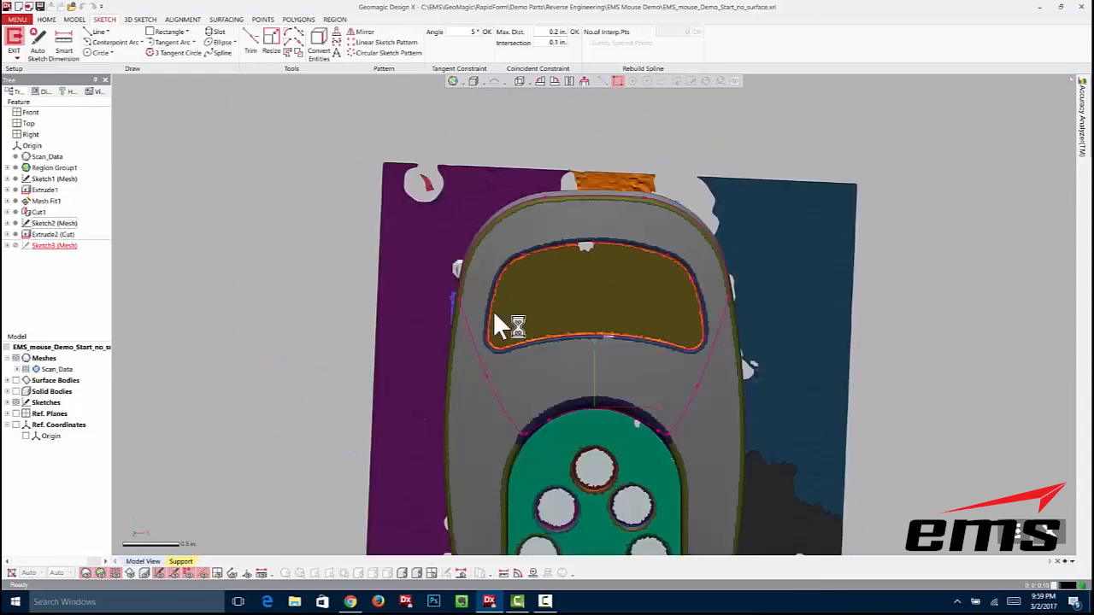
pyautogui.click(25, 358)
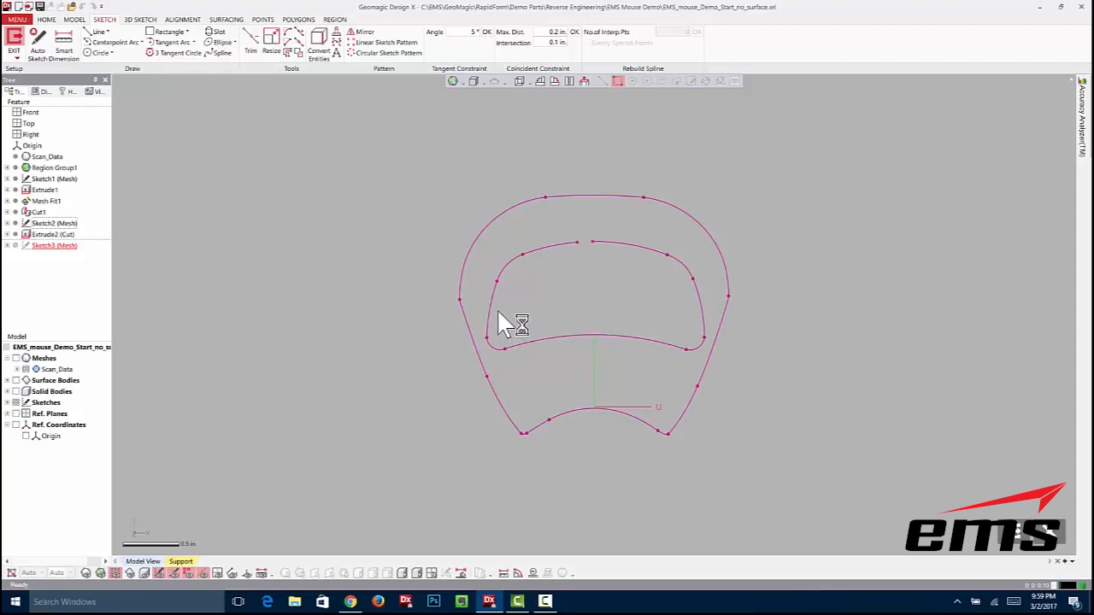
# Auto-sketch the crescent recess outline by fitting connected arcs to only the inner section polyline segments.
pyautogui.click(37, 44)
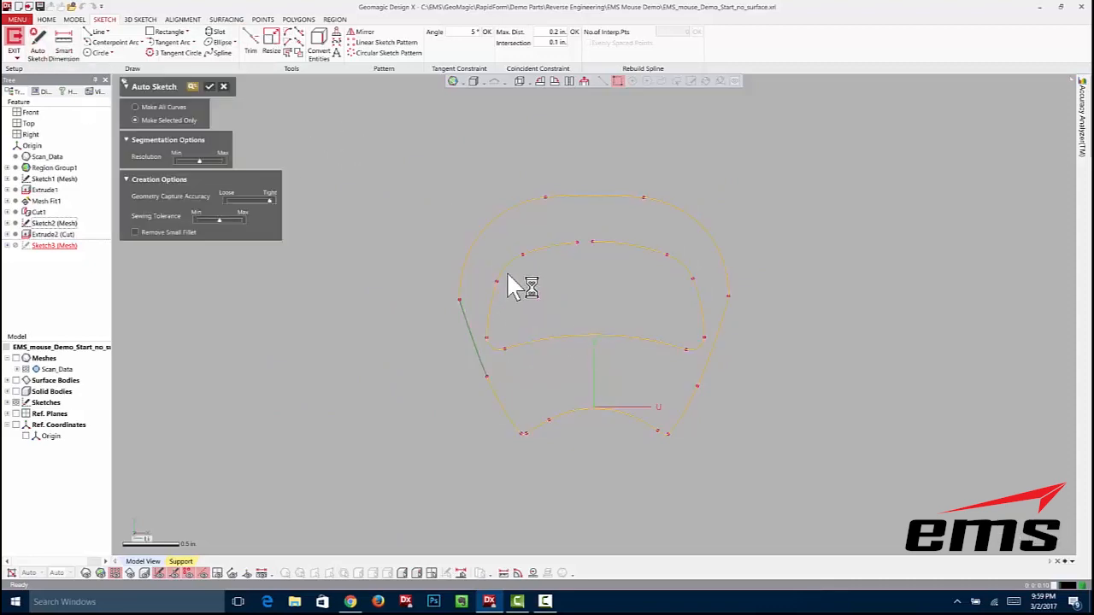
pyautogui.moveTo(503, 232); pyautogui.dragTo(655, 298)
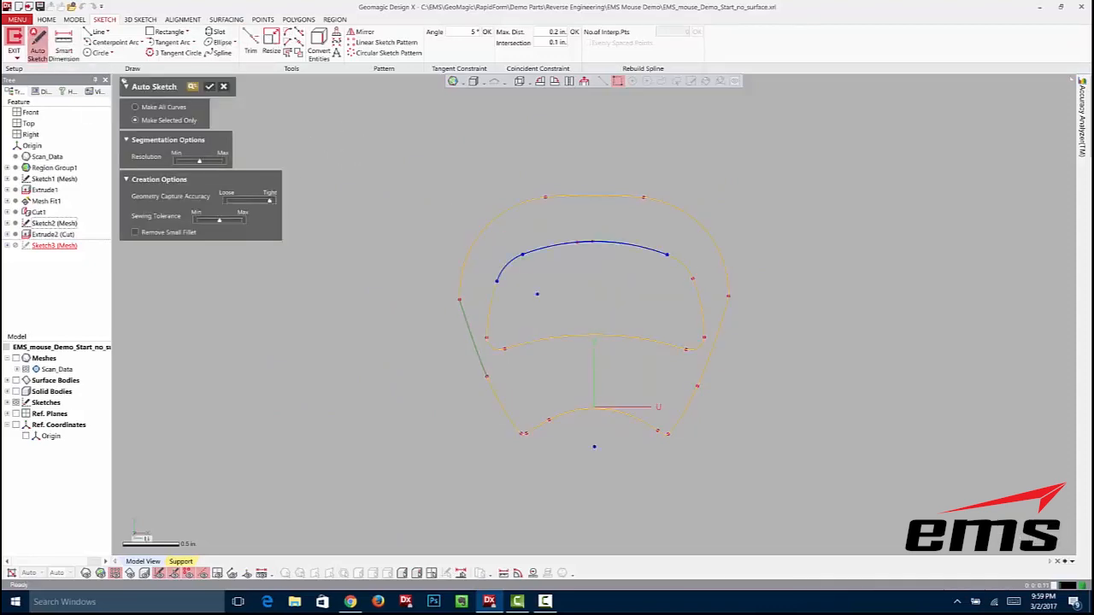
pyautogui.moveTo(655, 245)
pyautogui.mouseDown()
pyautogui.moveTo(716, 303)
pyautogui.moveTo(706, 334)
pyautogui.mouseUp()
pyautogui.moveTo(549, 300); pyautogui.dragTo(637, 352)
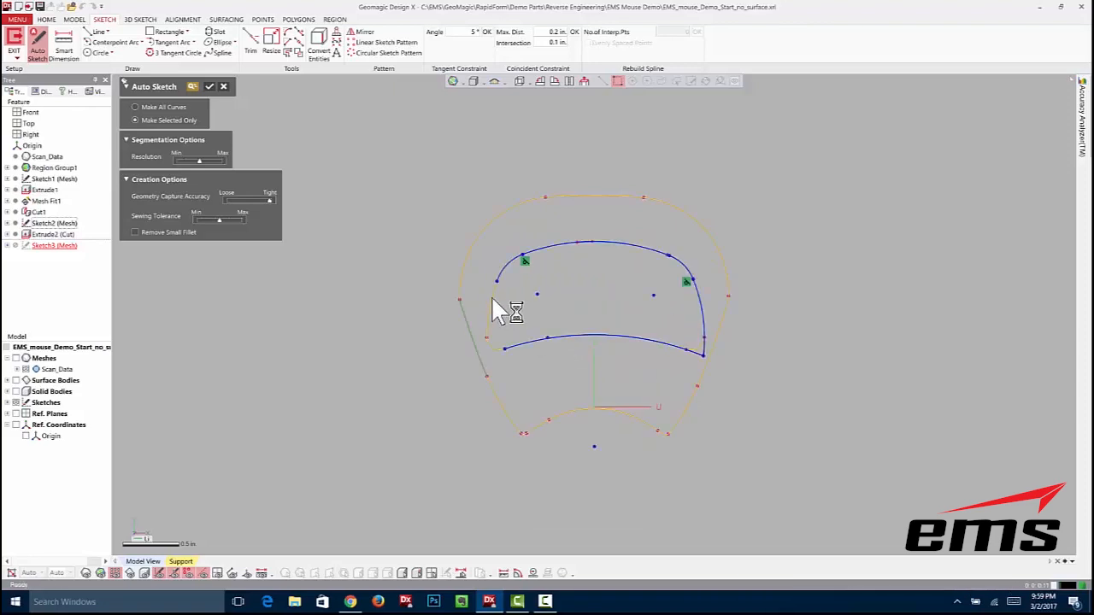
pyautogui.moveTo(481, 272); pyautogui.dragTo(538, 351)
pyautogui.moveTo(429, 321); pyautogui.dragTo(483, 376)
pyautogui.moveTo(657, 312); pyautogui.dragTo(705, 352)
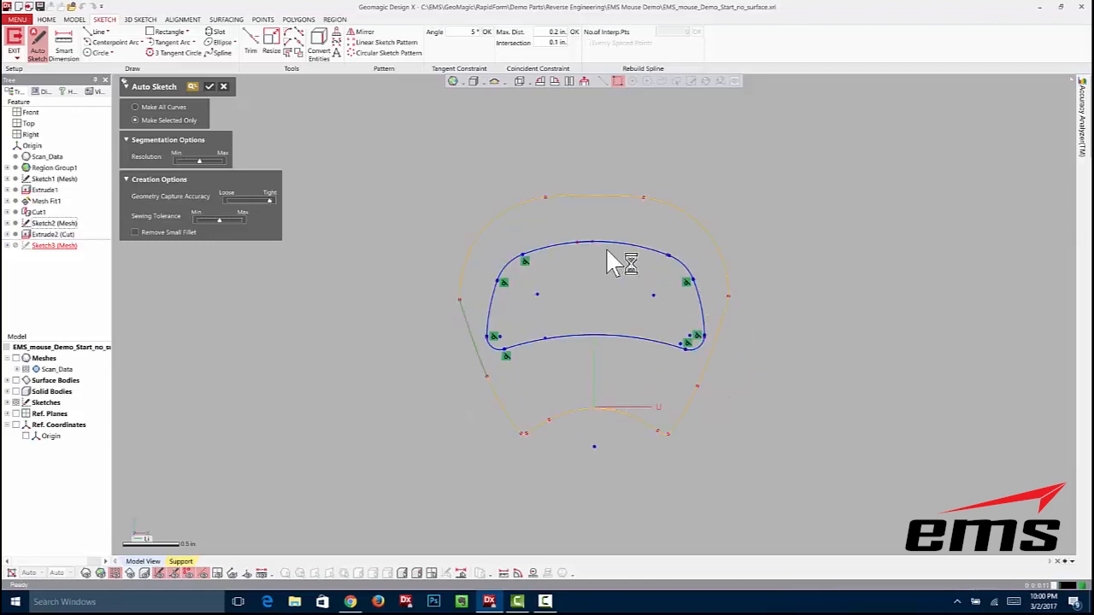
pyautogui.moveTo(504, 227); pyautogui.dragTo(676, 306)
pyautogui.click(209, 86)
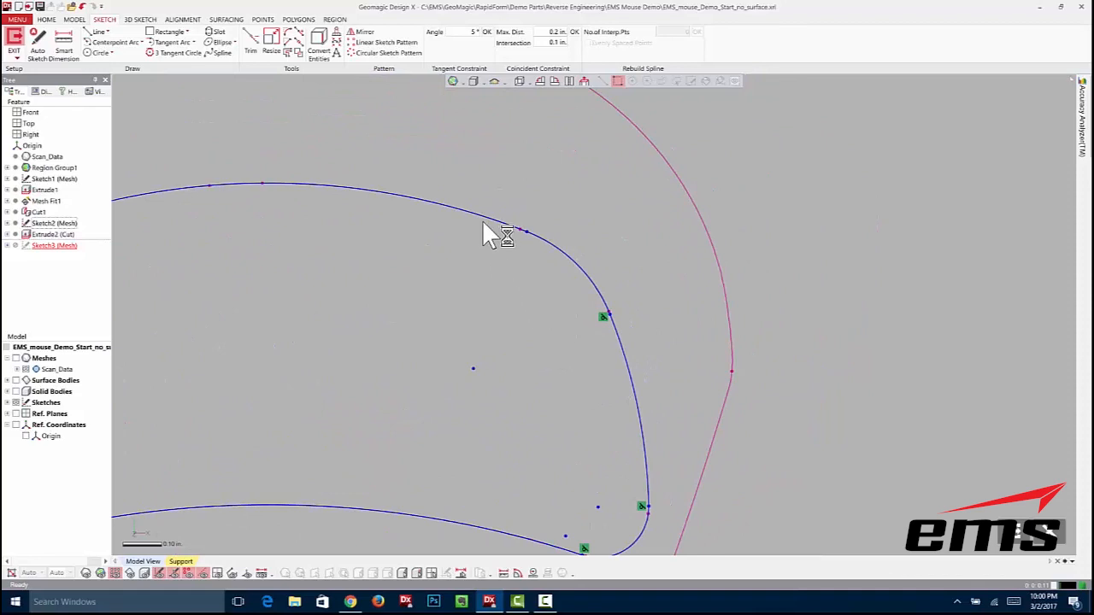
# Make the crescent outline's long upper arc tangent to its upper-right corner arc.
pyautogui.click(551, 250)
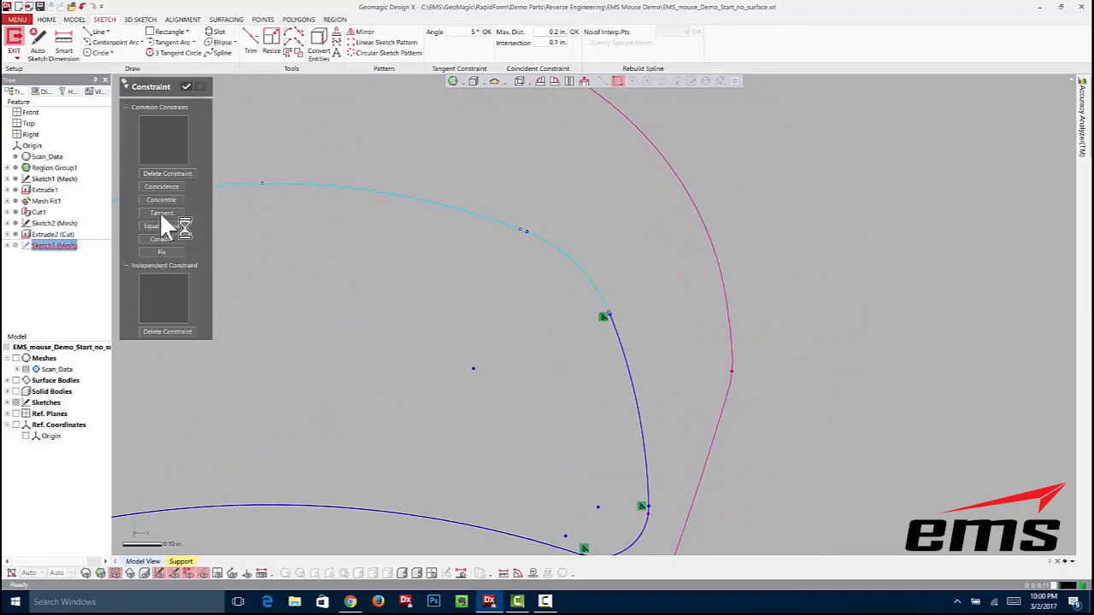
pyautogui.click(186, 88)
pyautogui.scroll(-5, 428, 333)
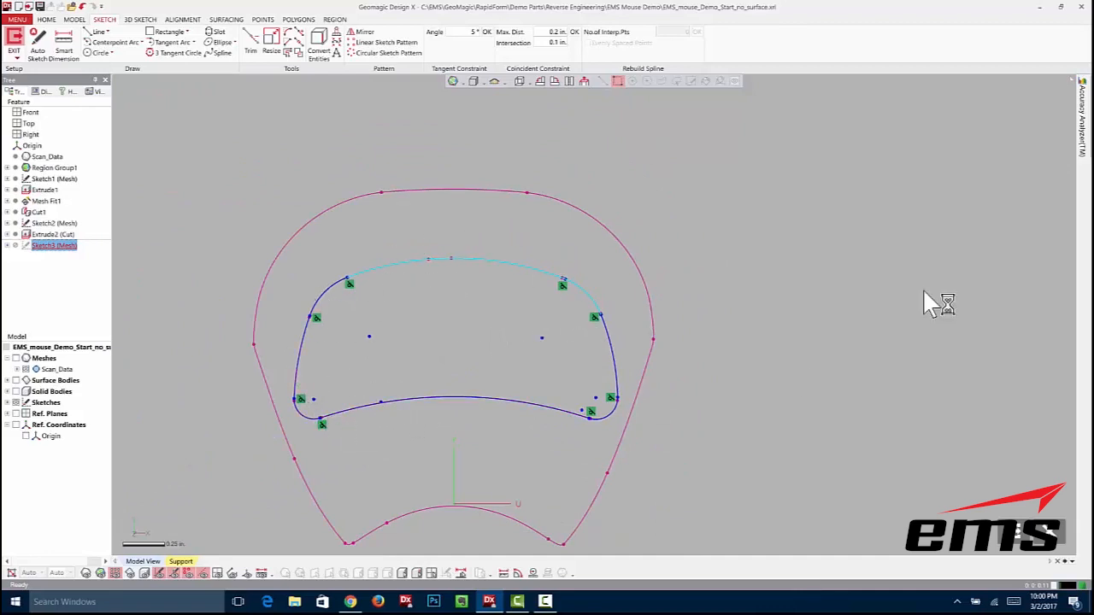
# Examine the crescent outline's deviation from the mesh section, turn the analysis off, and exit the mesh sketch.
pyautogui.click(1083, 115)
pyautogui.click(975, 114)
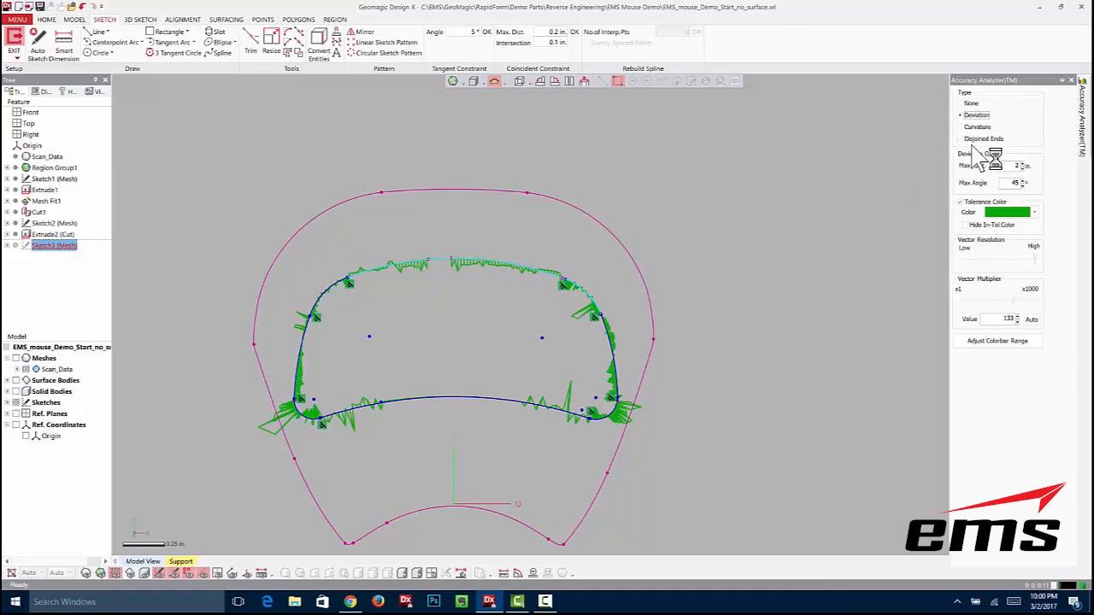
pyautogui.click(971, 103)
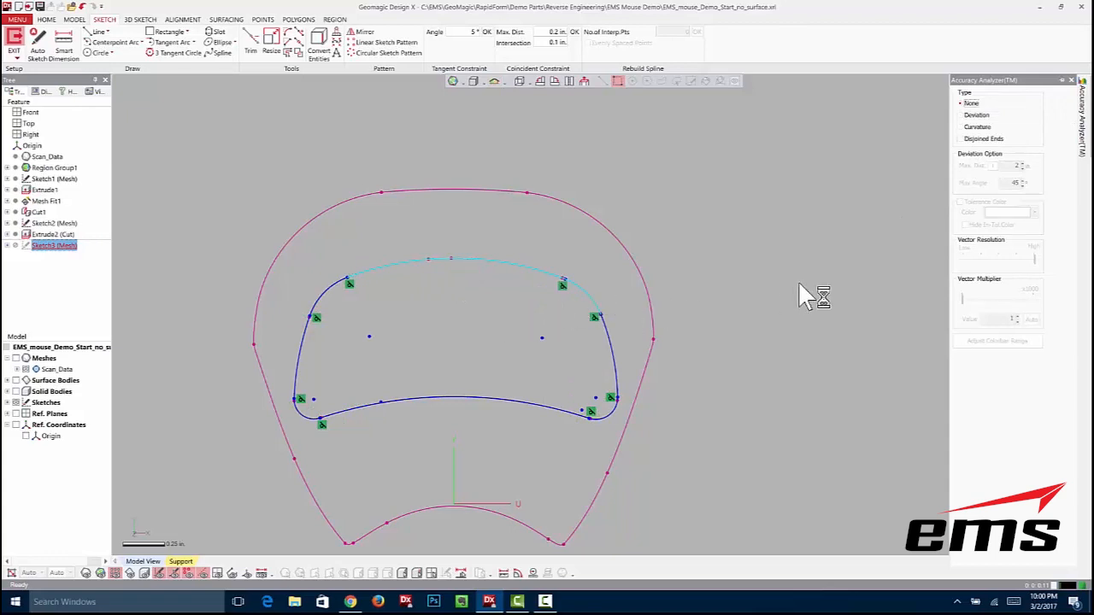
pyautogui.moveTo(435, 425)
pyautogui.mouseDown(button='right')
pyautogui.moveTo(655, 305)
pyautogui.moveTo(659, 465)
pyautogui.moveTo(951, 509)
pyautogui.mouseUp(button='right')
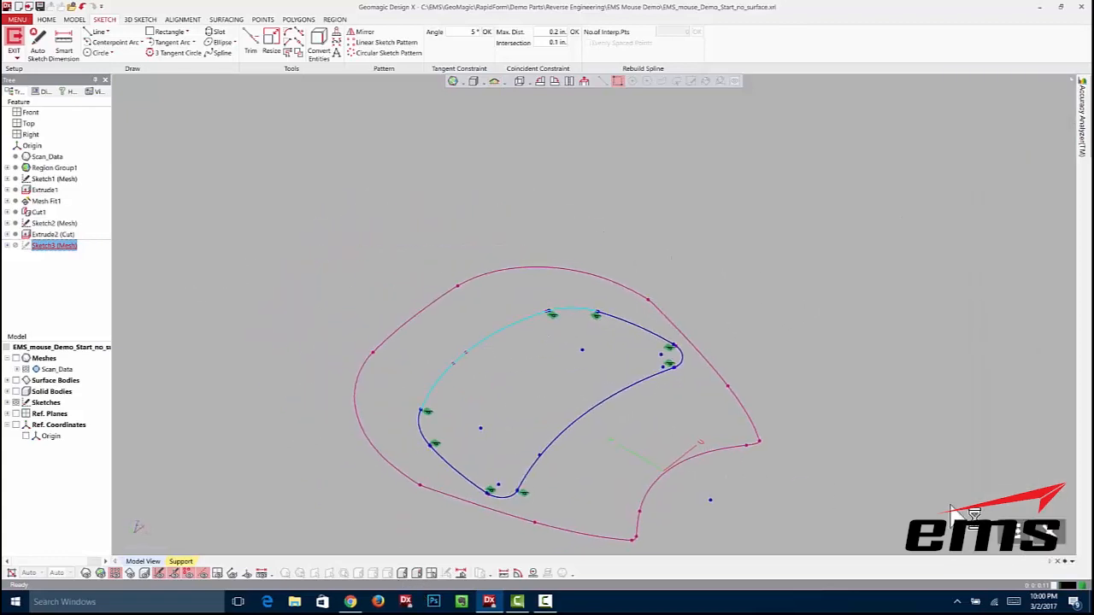
pyautogui.click(1035, 538)
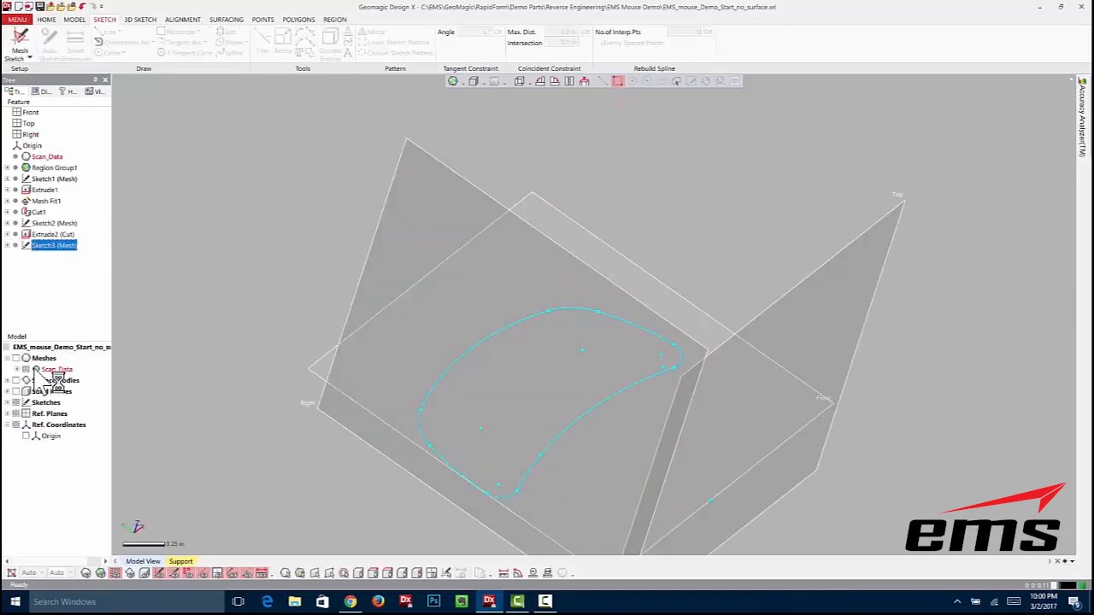
# Cut the crescent profile out of the displayed solid body with a 0.8 in extrusion, and hide the reference planes.
pyautogui.click(15, 391)
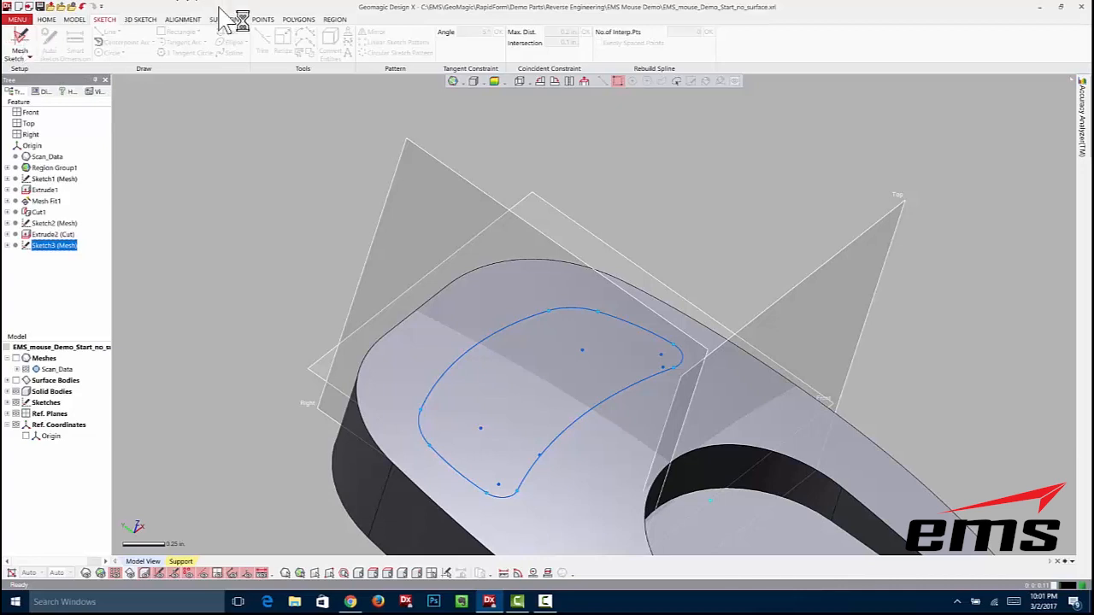
pyautogui.click(75, 18)
pyautogui.click(15, 43)
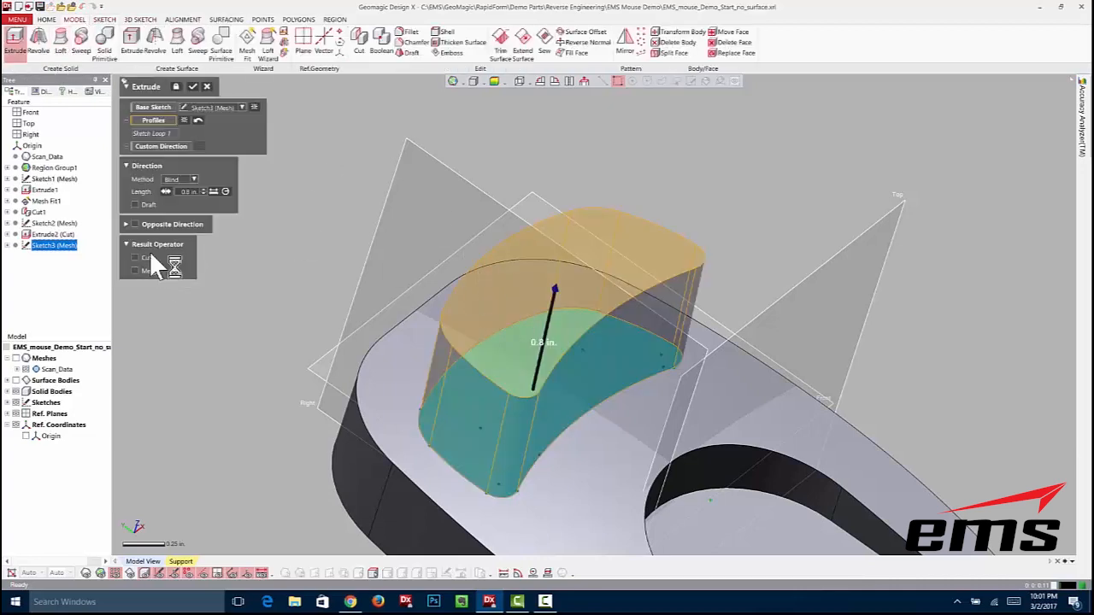
pyautogui.click(193, 86)
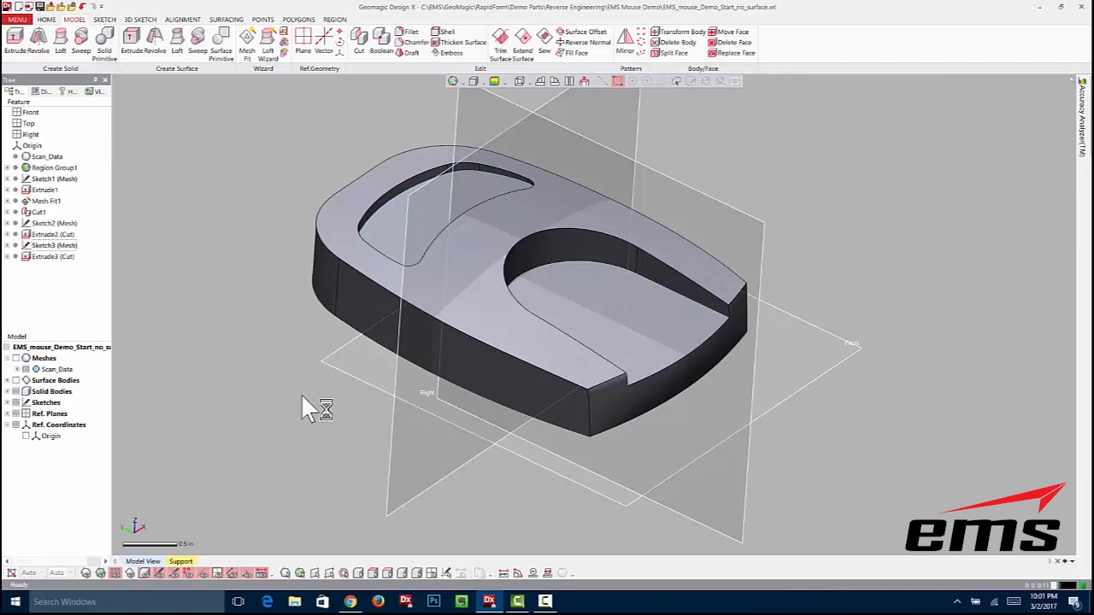
pyautogui.click(233, 573)
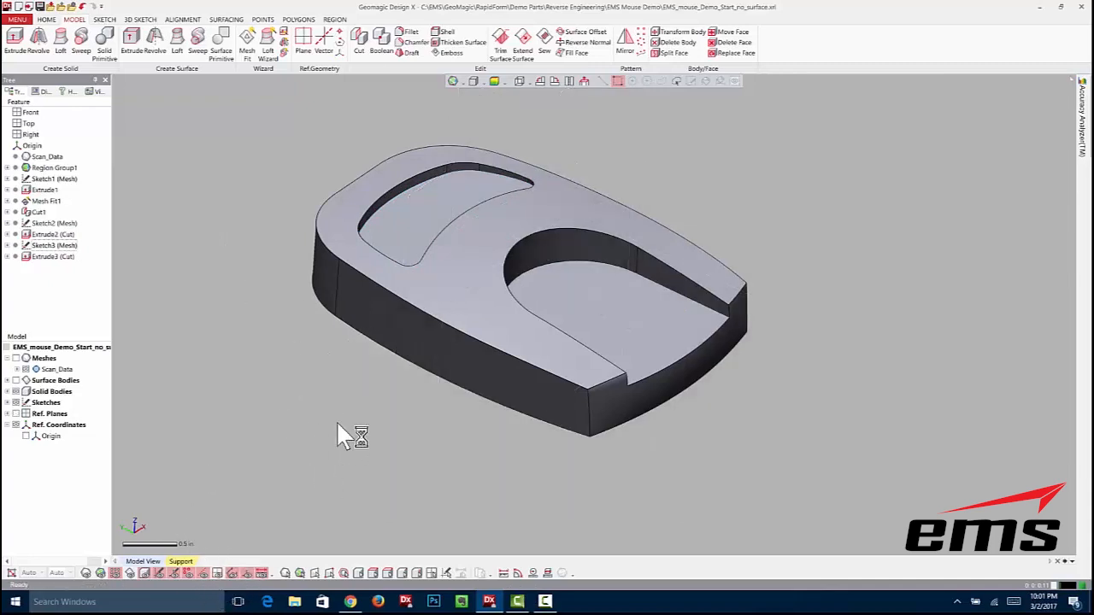
# Examine the body's deviation from the scan, including both recesses, as a color map and turn the analysis off.
pyautogui.click(1083, 136)
pyautogui.click(960, 115)
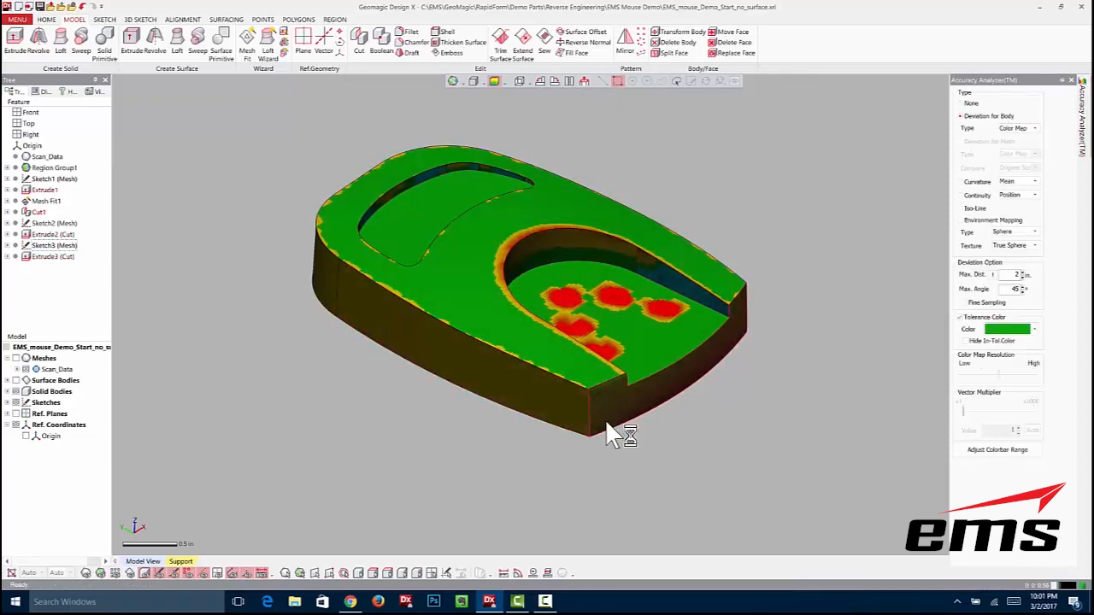
pyautogui.click(966, 103)
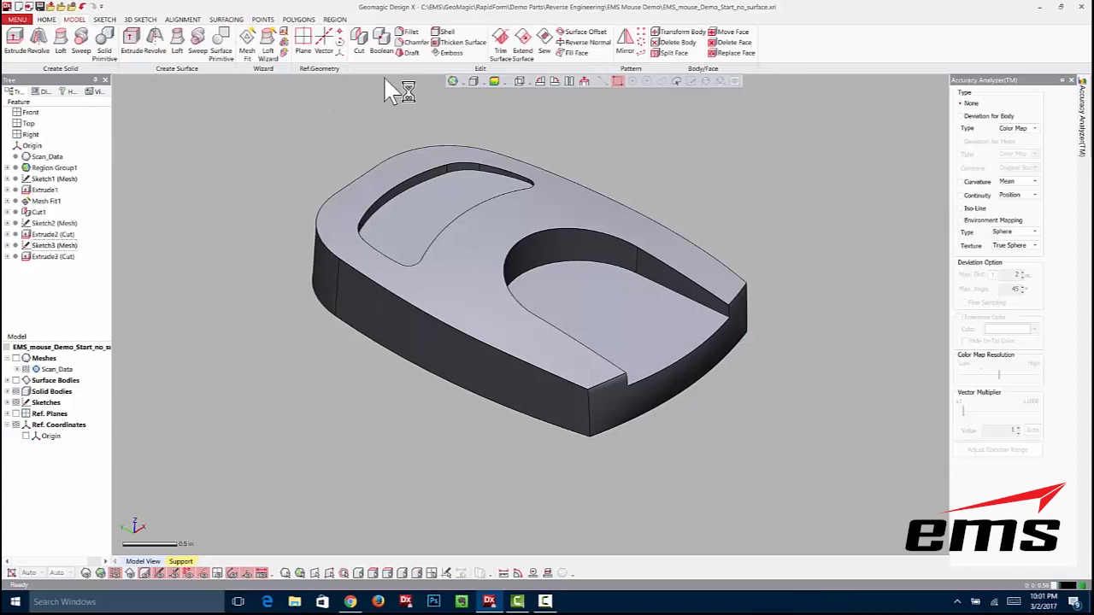
# Fillet the outer edge of the body's top face with a constant 0.04 in radius and tangent propagation.
pyautogui.click(479, 335)
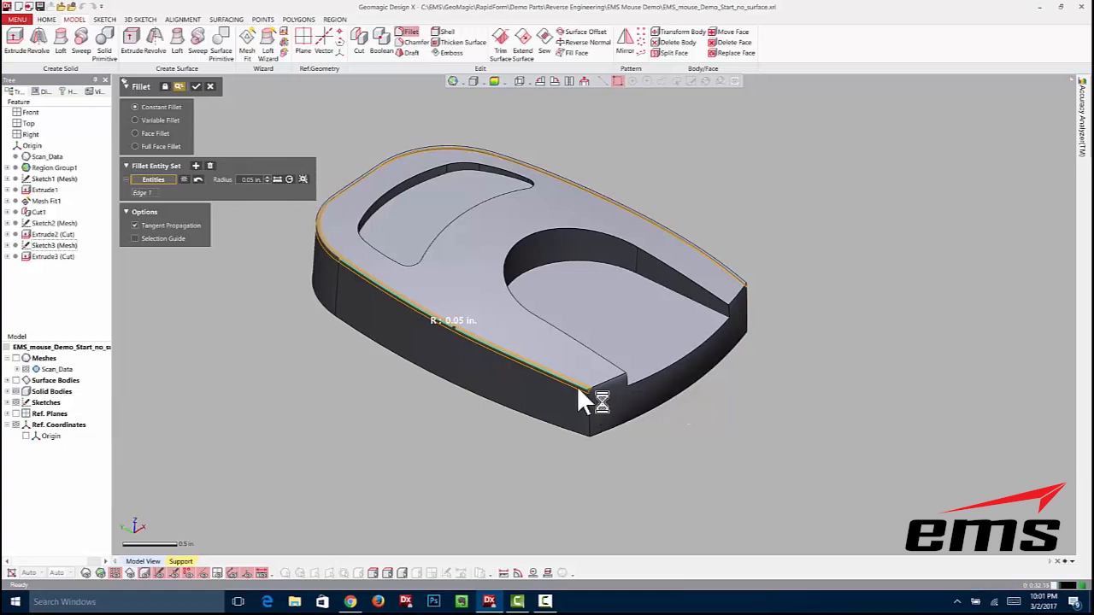
pyautogui.click(489, 352)
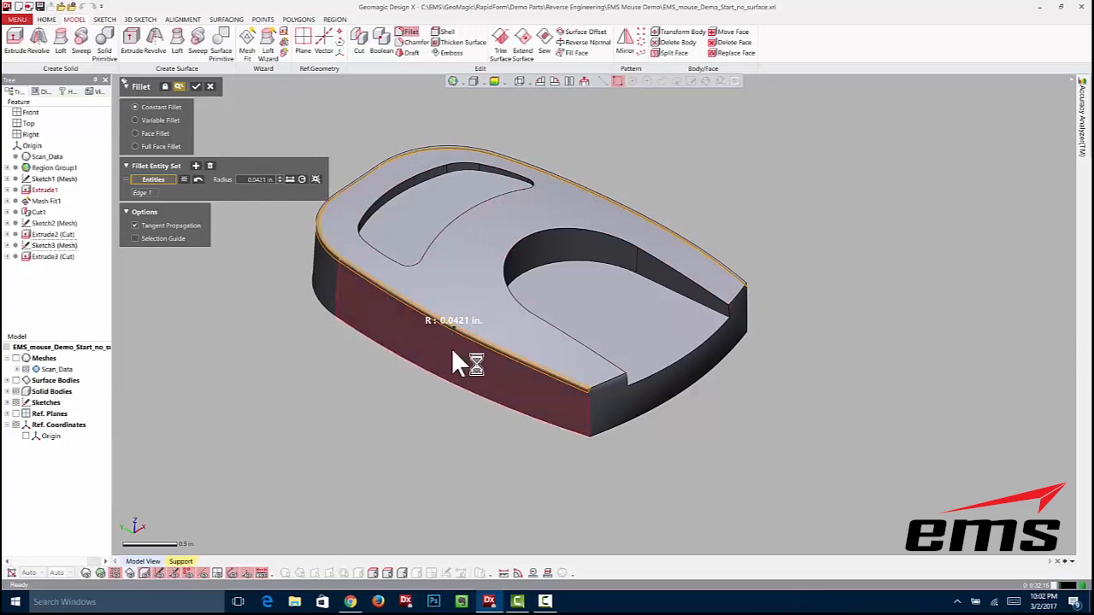
pyautogui.click(255, 179)
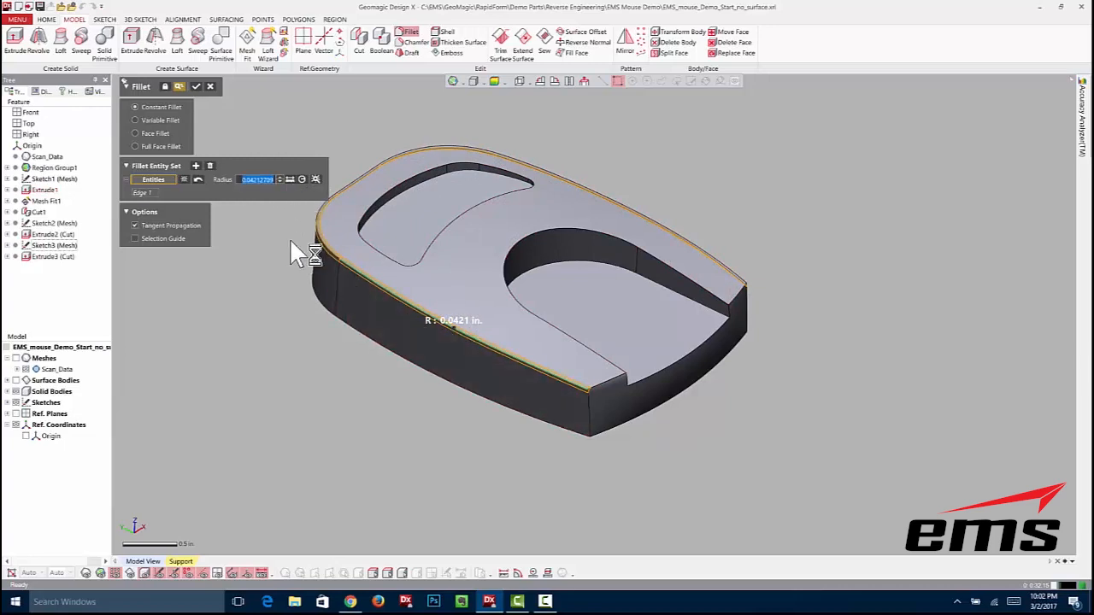
pyautogui.press('BackSpace')
pyautogui.write('.04')
pyautogui.press('Return')
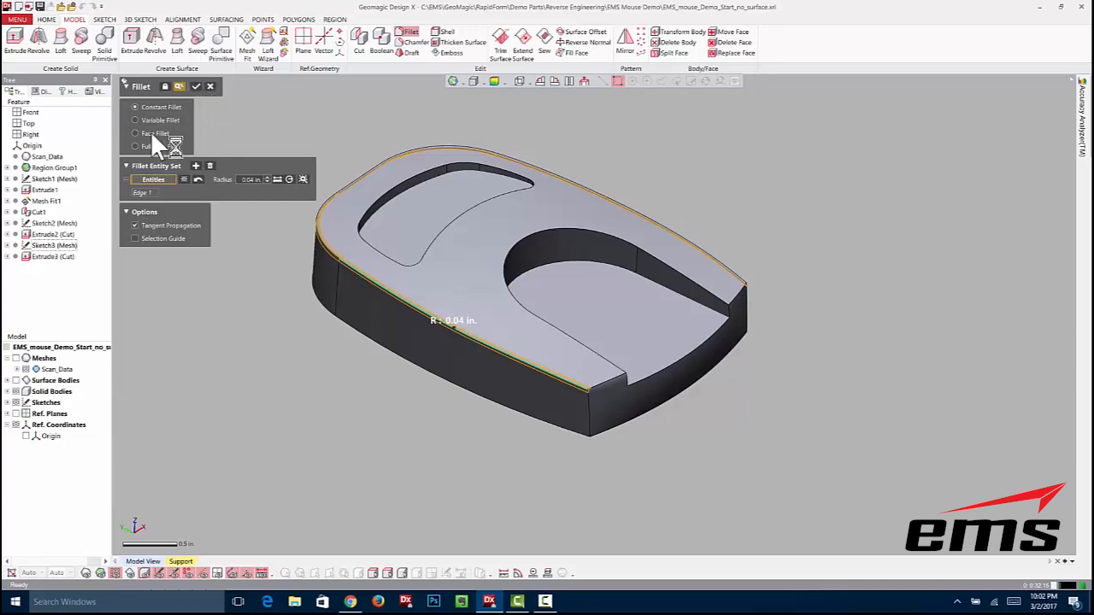
pyautogui.click(195, 86)
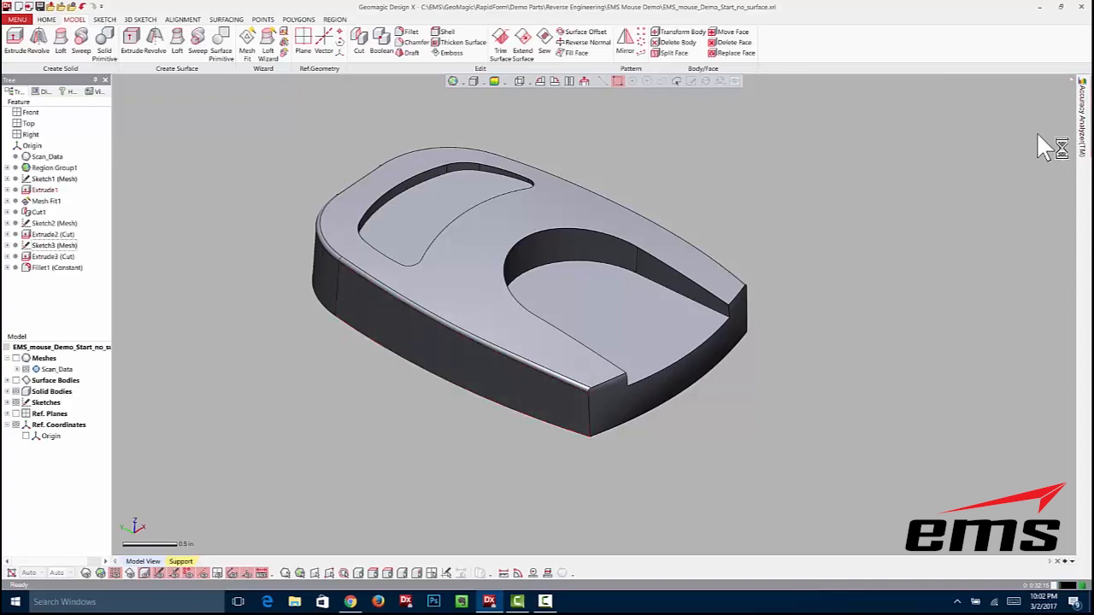
# Examine the filleted body's deviation from the scan as a color map from several angles.
pyautogui.click(1081, 119)
pyautogui.click(974, 115)
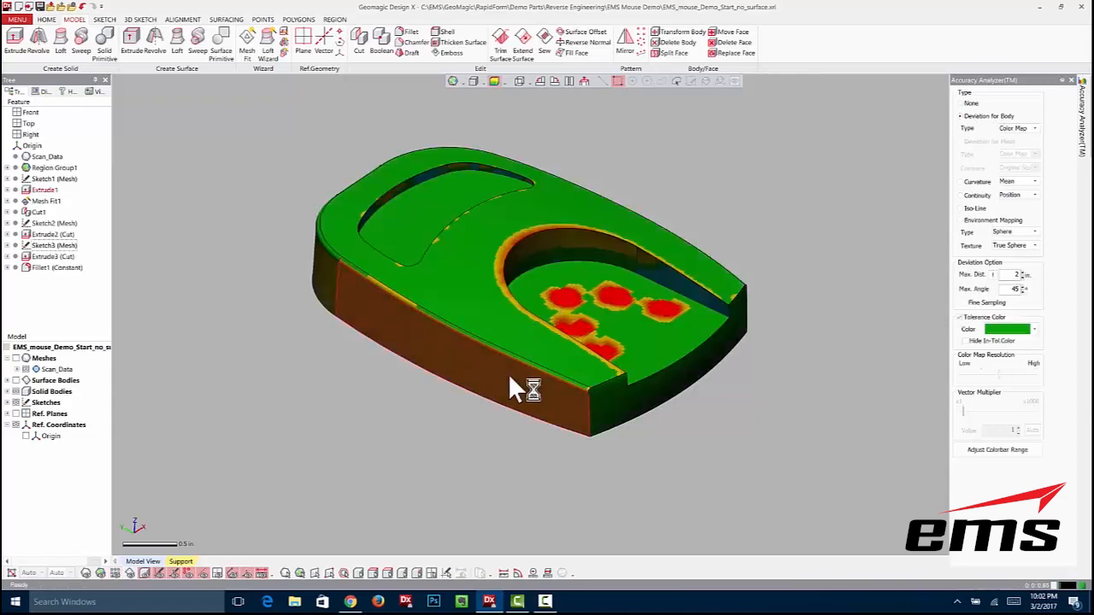
pyautogui.moveTo(268, 380); pyautogui.dragTo(658, 259, button='right')
pyautogui.moveTo(523, 263); pyautogui.dragTo(575, 221, button='right')
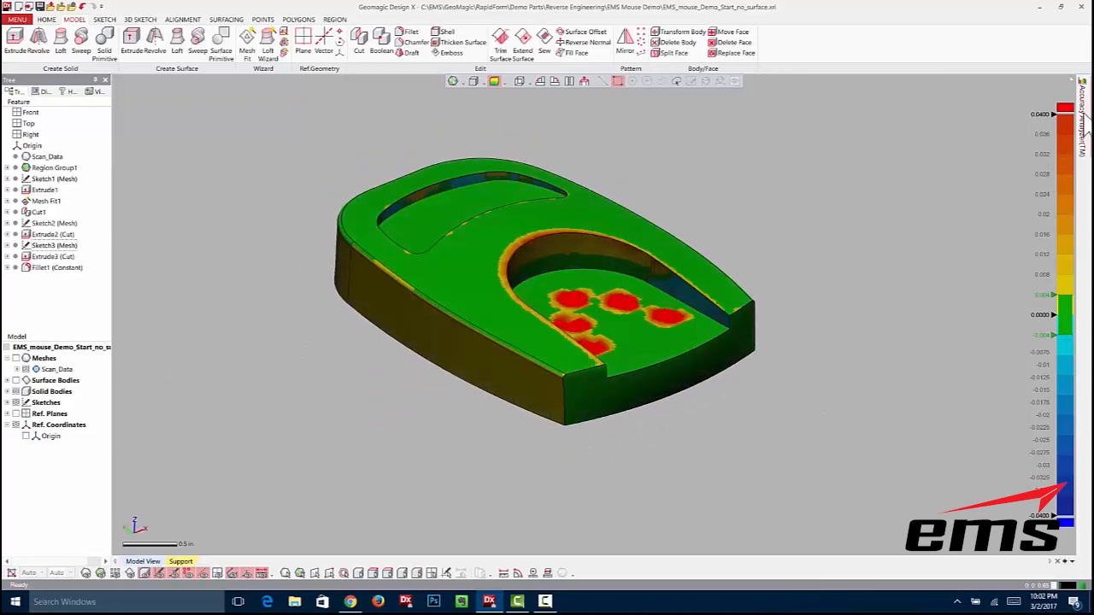
pyautogui.moveTo(1082, 124)
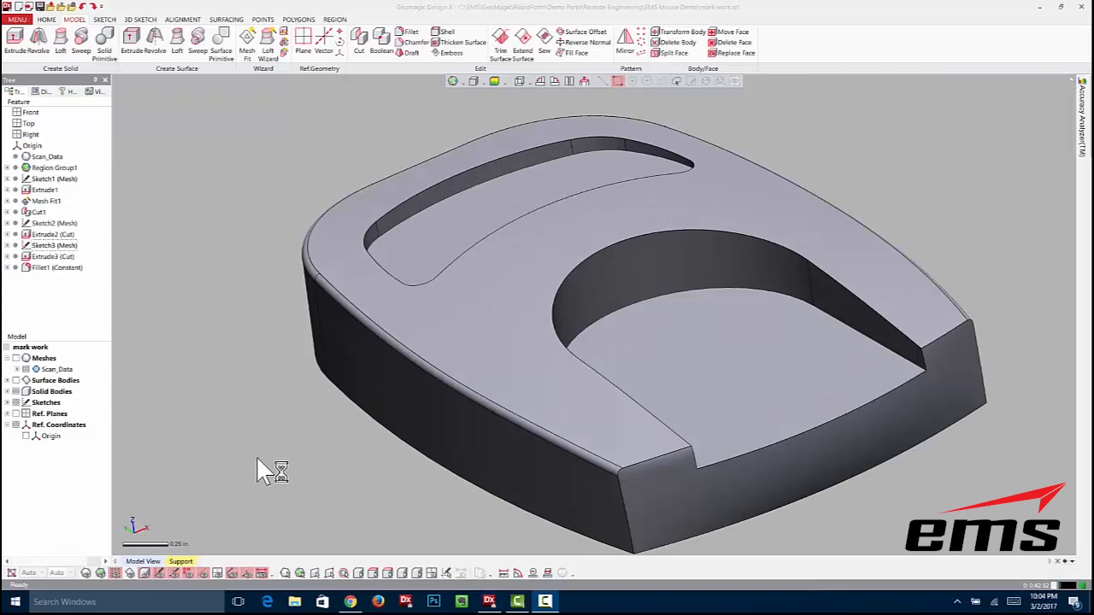
# Compare the U-shaped recess's edge rounding on the scan mesh with the solid body by switching their visibility.
pyautogui.click(16, 358)
pyautogui.click(16, 391)
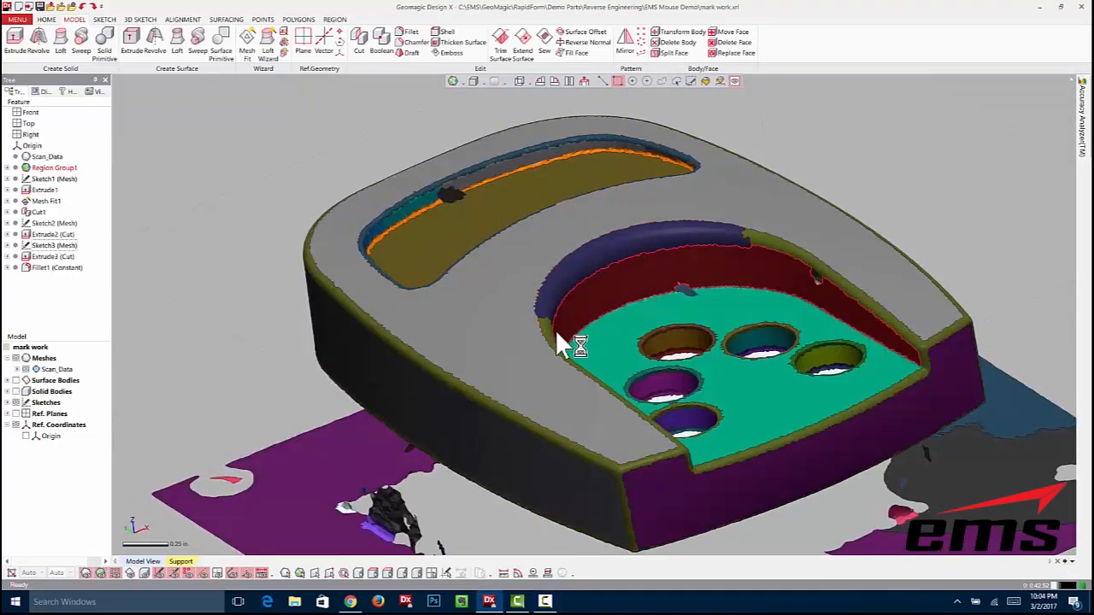
pyautogui.click(16, 359)
pyautogui.click(24, 391)
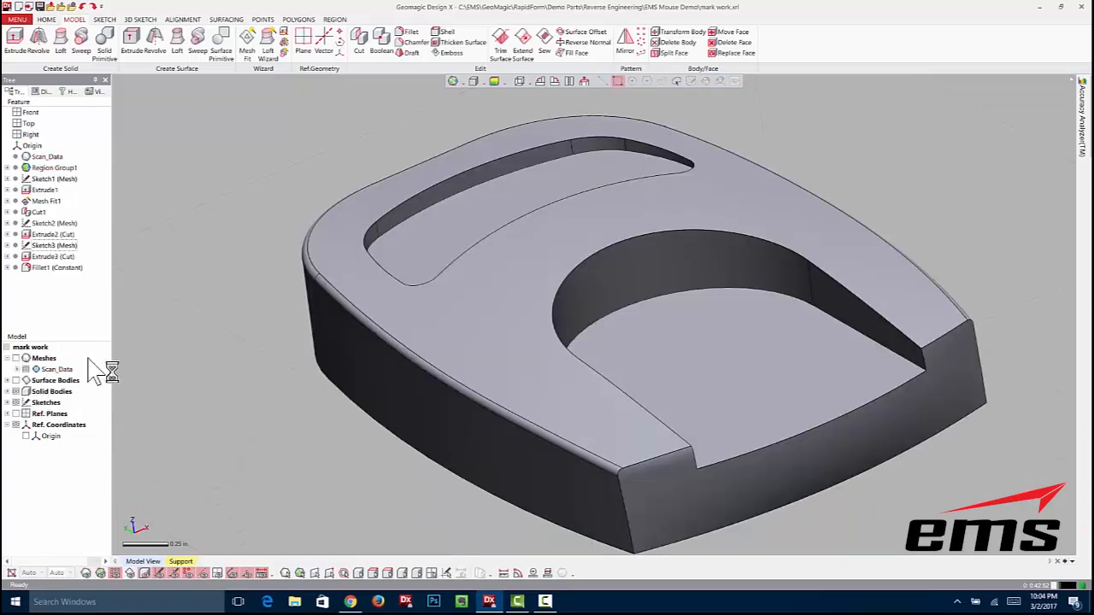
# Fillet the U-shaped recess's curved upper edge with a variable radius: 0.04 in at both ends and about 0.1178 in near the midpoint.
pyautogui.click(400, 36)
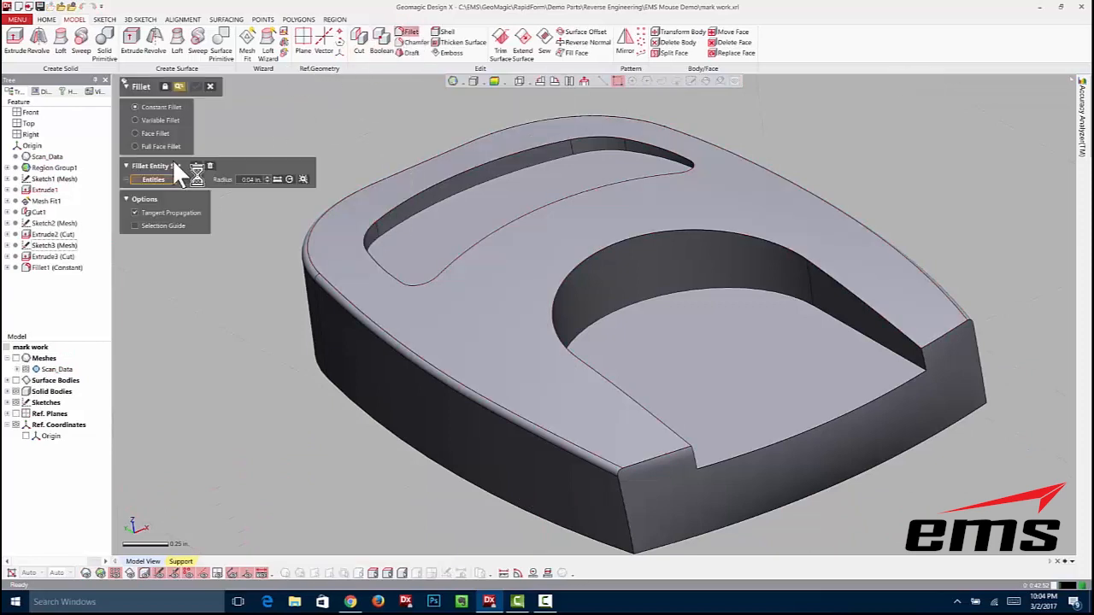
pyautogui.click(135, 120)
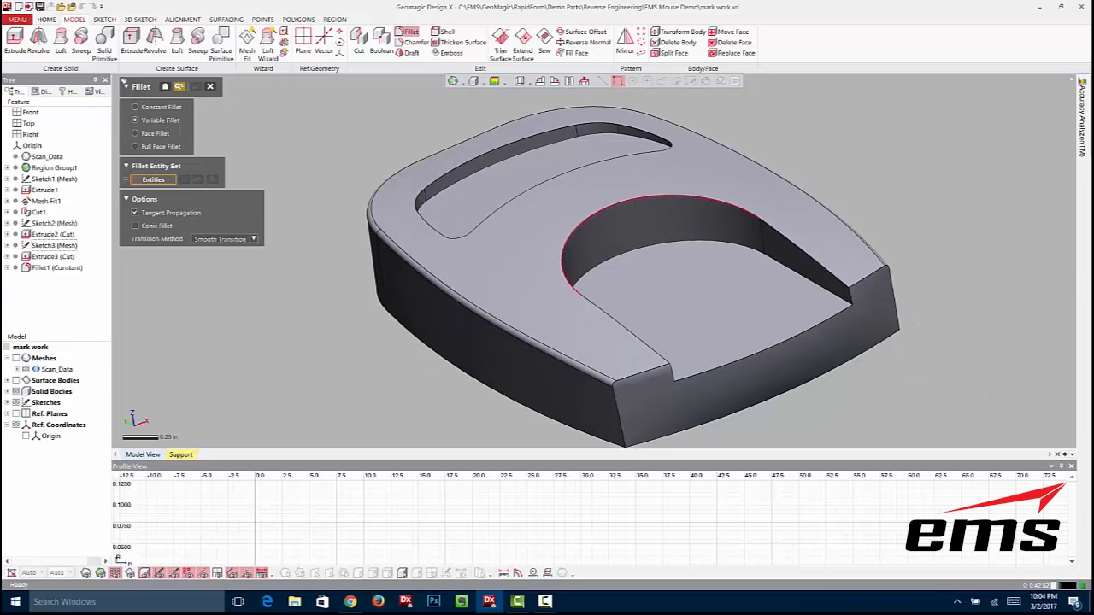
pyautogui.click(635, 200)
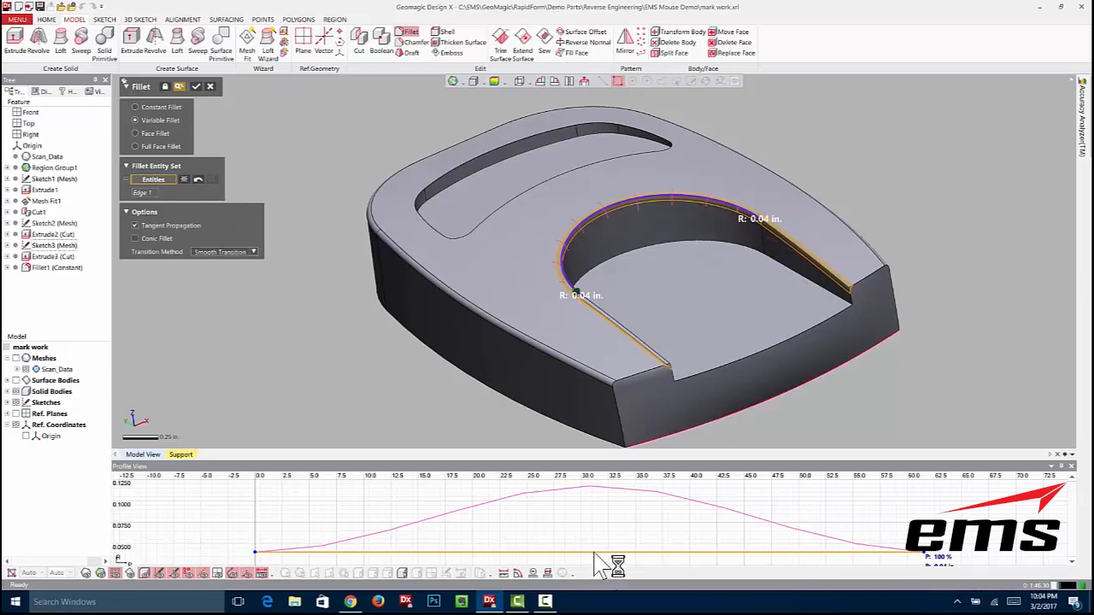
pyautogui.moveTo(590, 552); pyautogui.dragTo(594, 496)
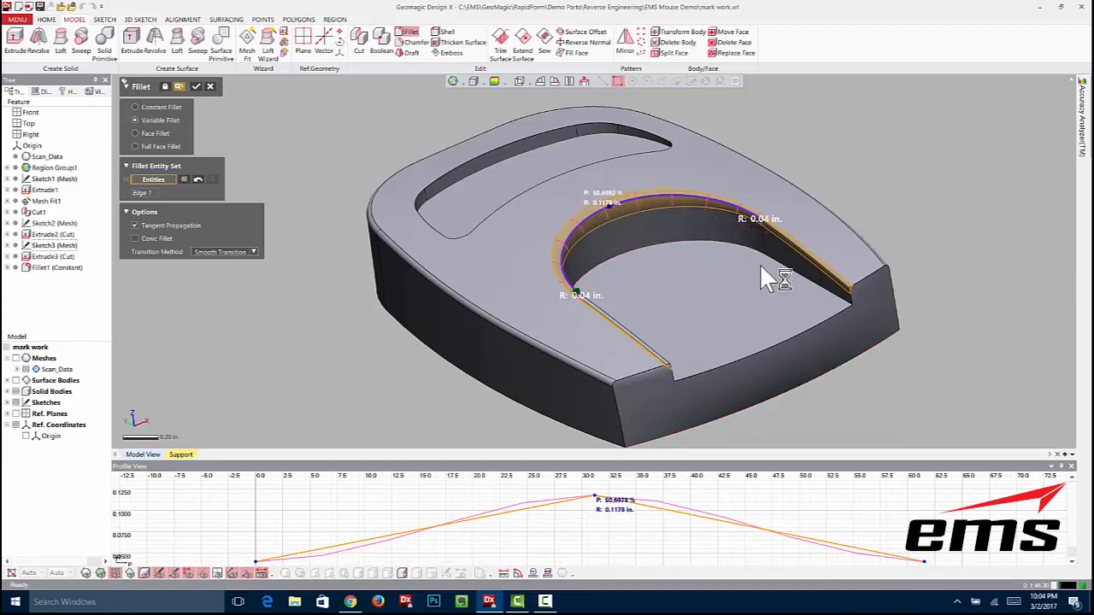
pyautogui.click(196, 87)
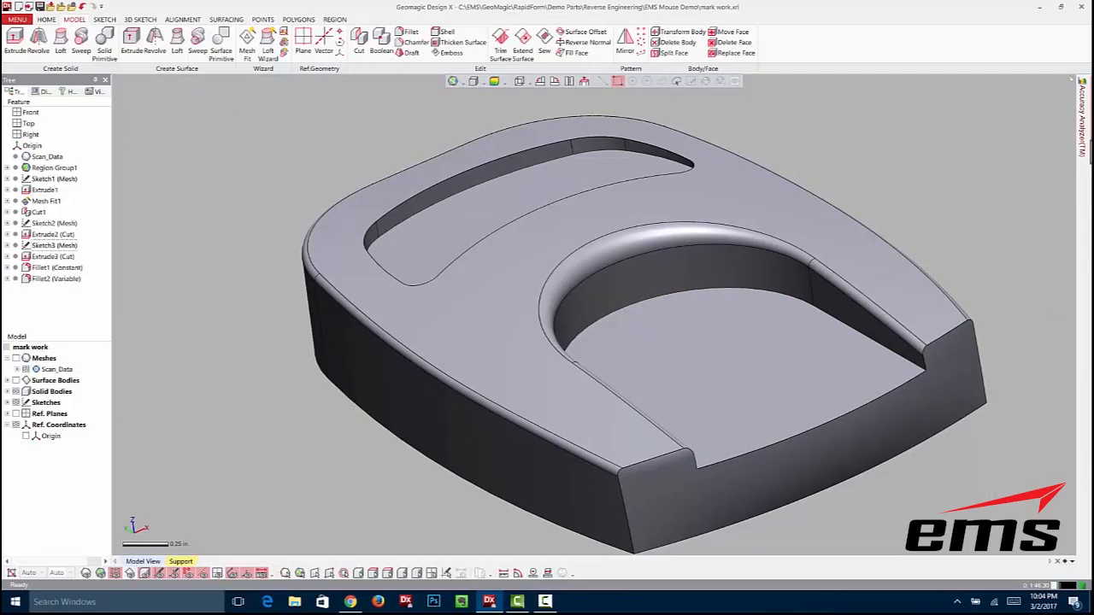
# Examine the body's deviation from the scan around the variable fillet as a color map and turn the analysis off.
pyautogui.click(1084, 145)
pyautogui.click(983, 116)
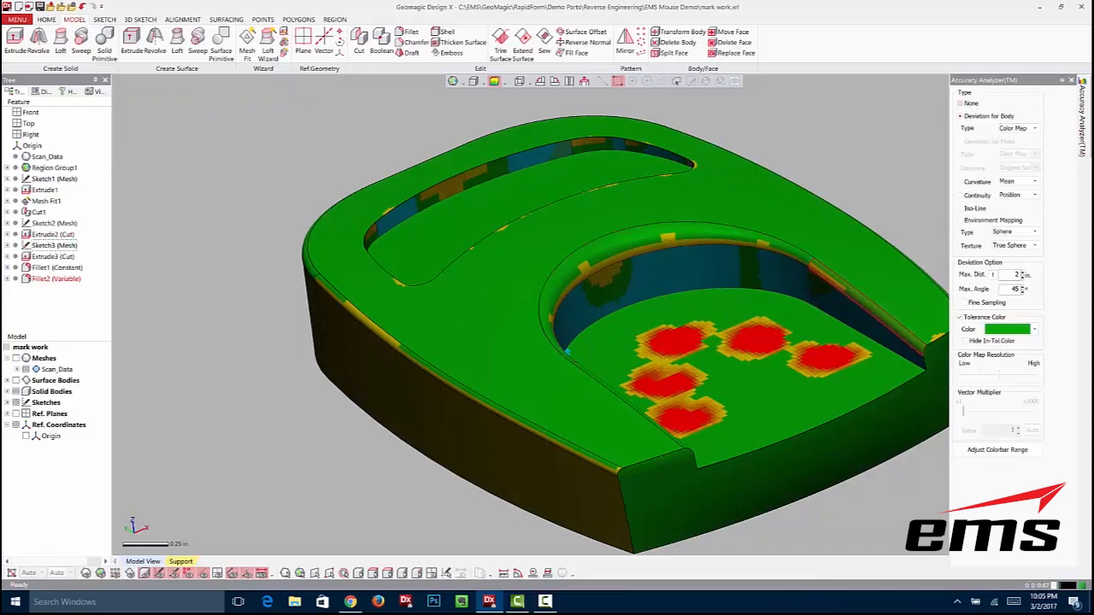
pyautogui.click(966, 104)
pyautogui.moveTo(214, 284); pyautogui.dragTo(237, 265, button='right')
pyautogui.scroll(-3, 243, 276)
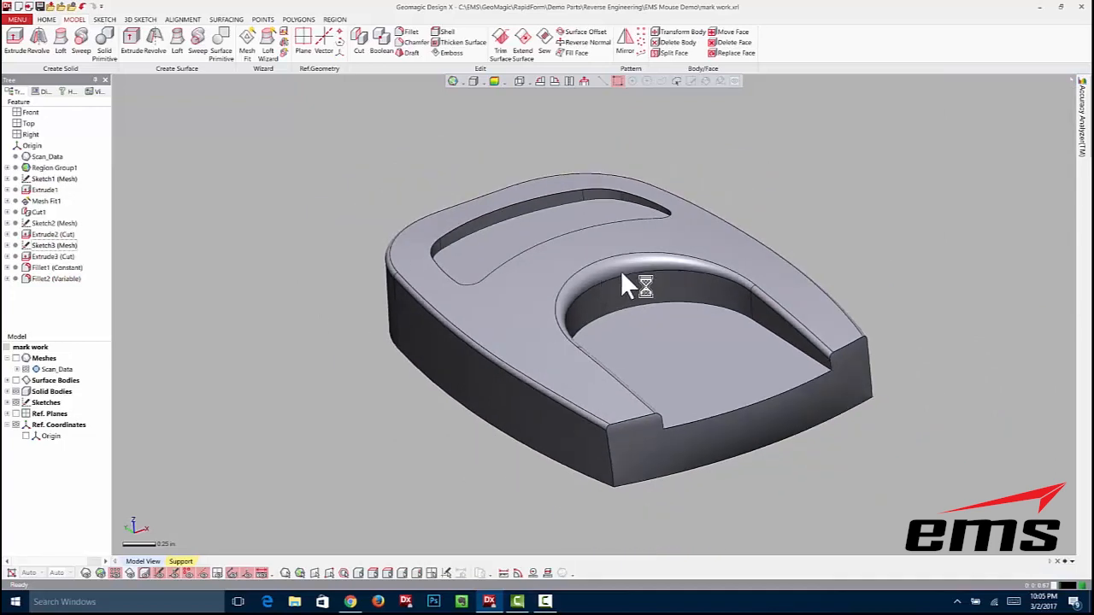
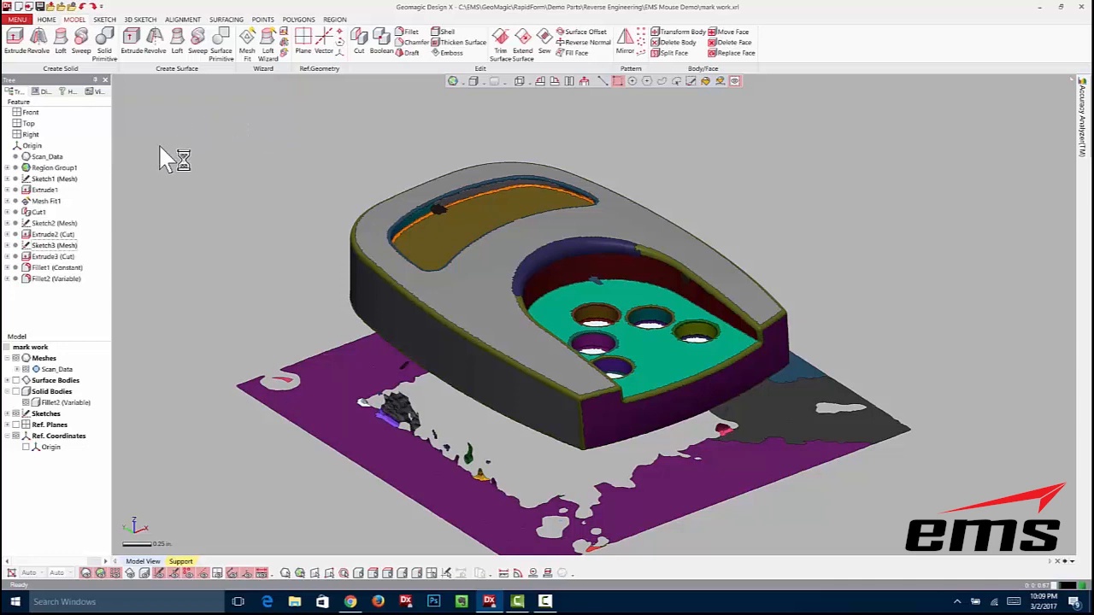
# Extract a solid cylinder primitive from the first rear hole's region, with only the Cylinder shape enabled and a 30% extend ratio.
pyautogui.click(104, 40)
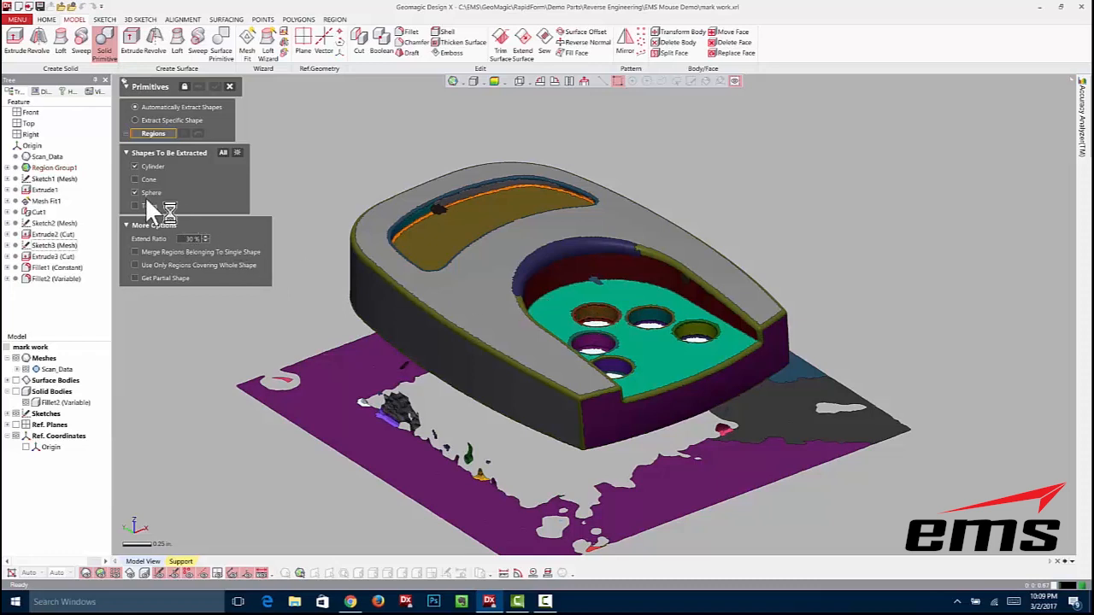
pyautogui.click(596, 315)
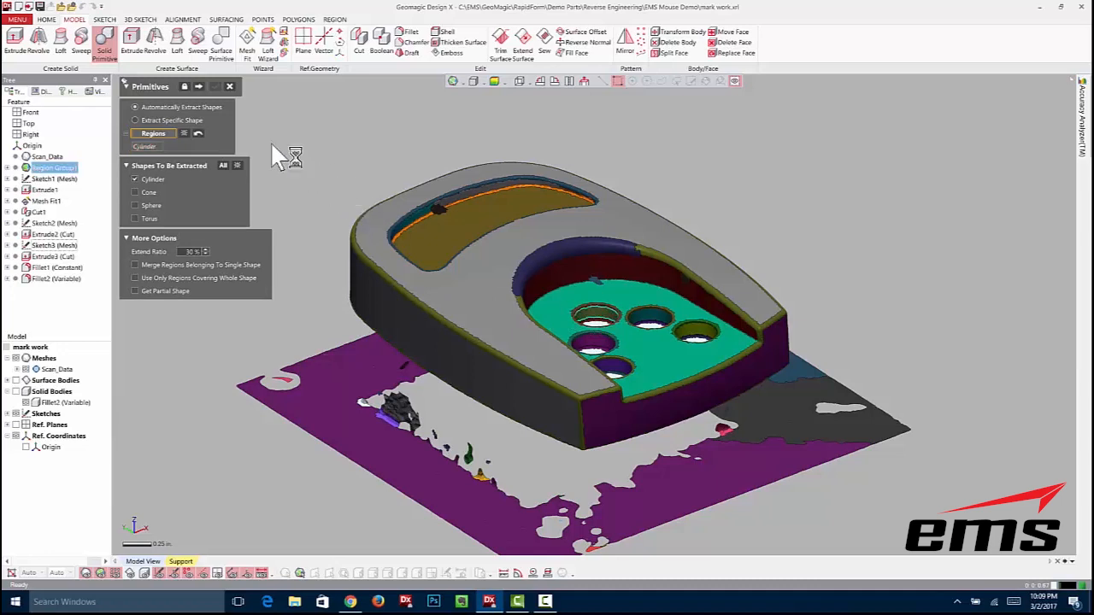
pyautogui.click(200, 88)
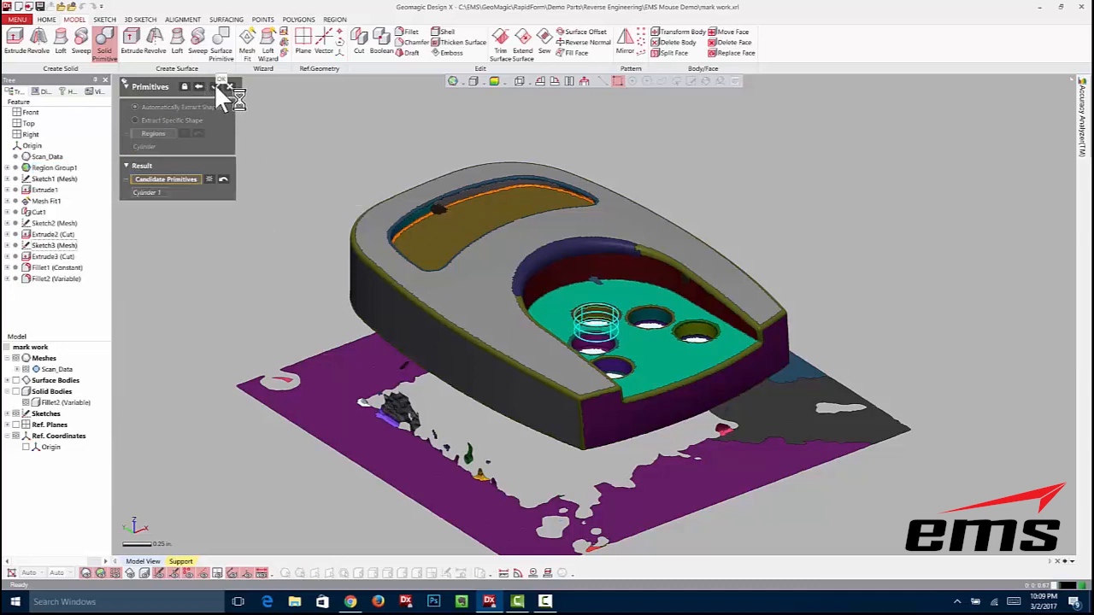
pyautogui.click(215, 87)
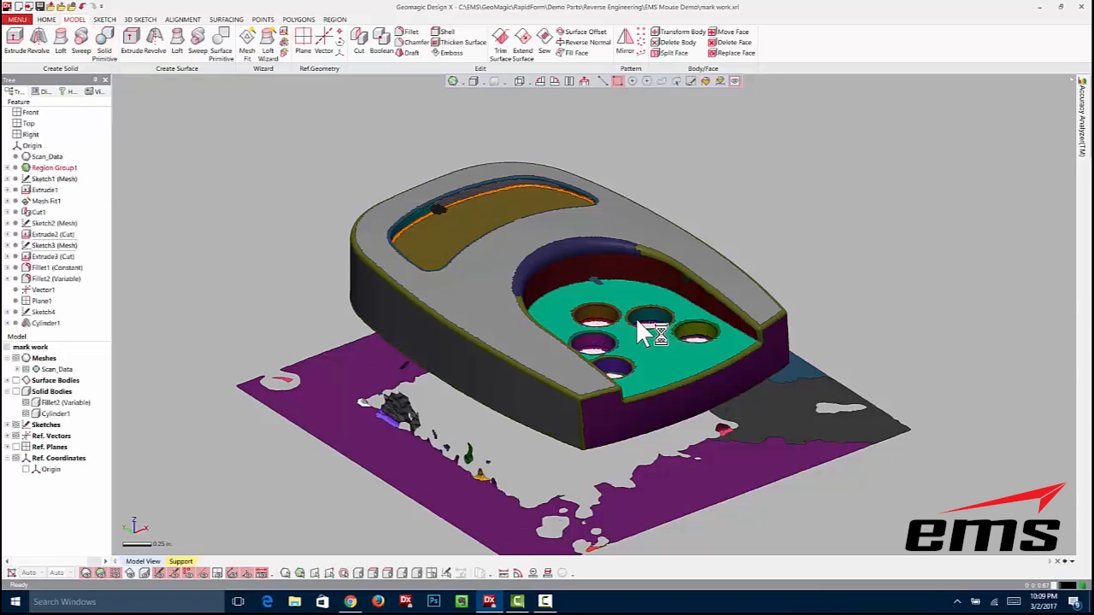
# Hide the main body and extract solid cylinder primitives from the four remaining hole regions.
pyautogui.click(16, 392)
pyautogui.click(25, 402)
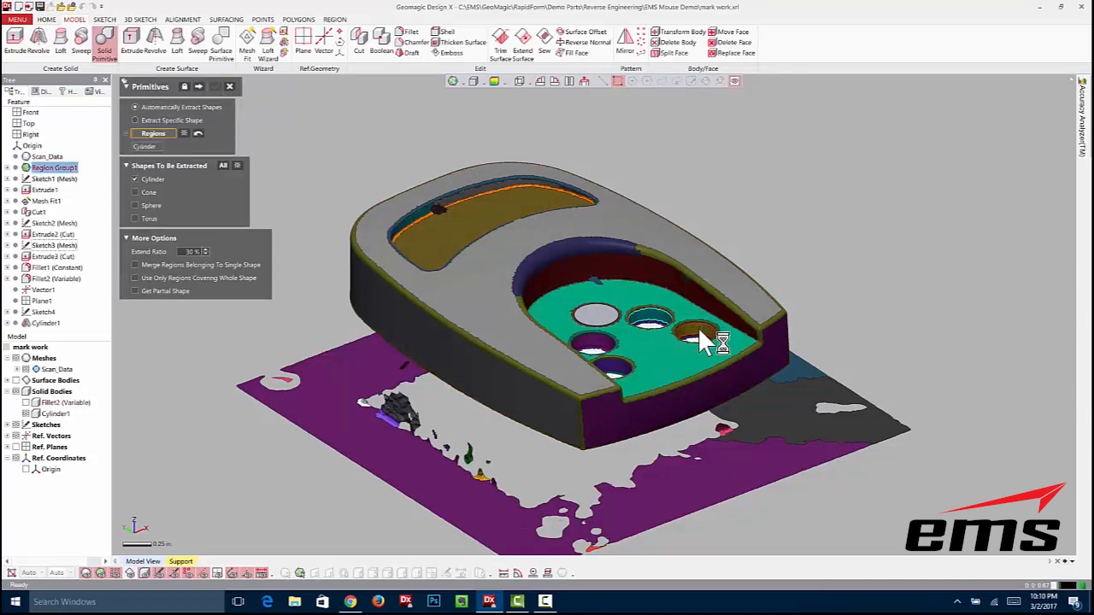
pyautogui.click(630, 365)
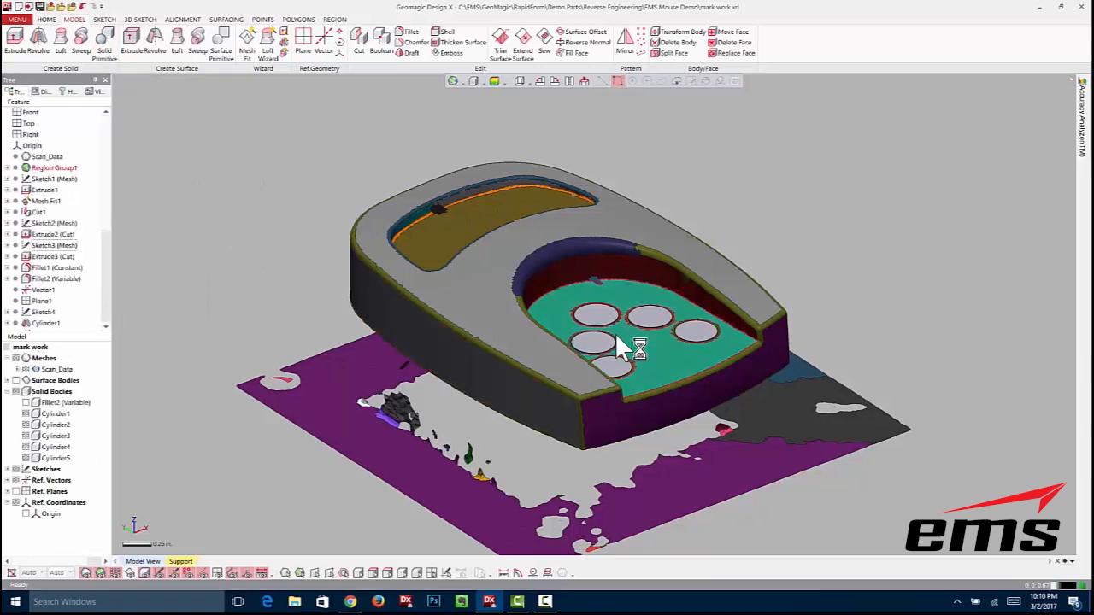
# Hide the scan mesh, check the cylinders' height against the main body, and leave only the five cylinders displayed.
pyautogui.click(17, 358)
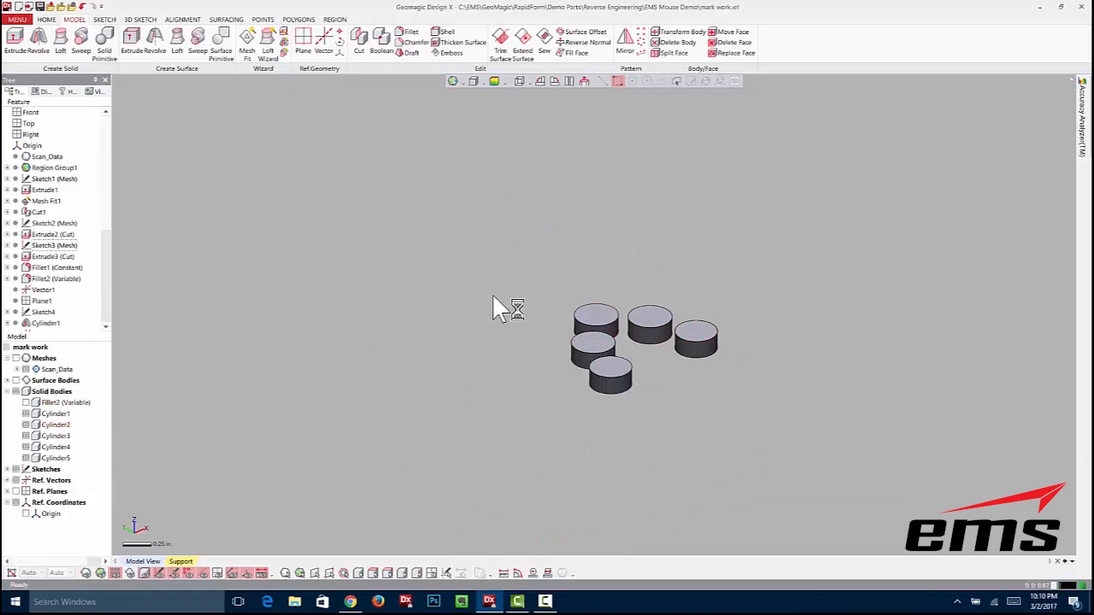
pyautogui.click(27, 403)
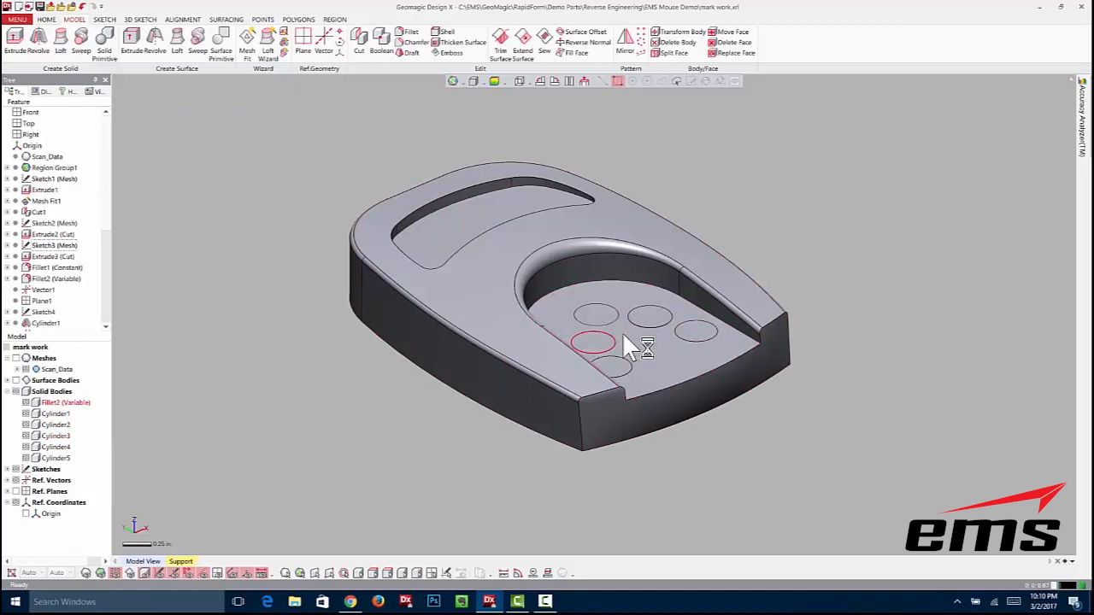
pyautogui.click(29, 405)
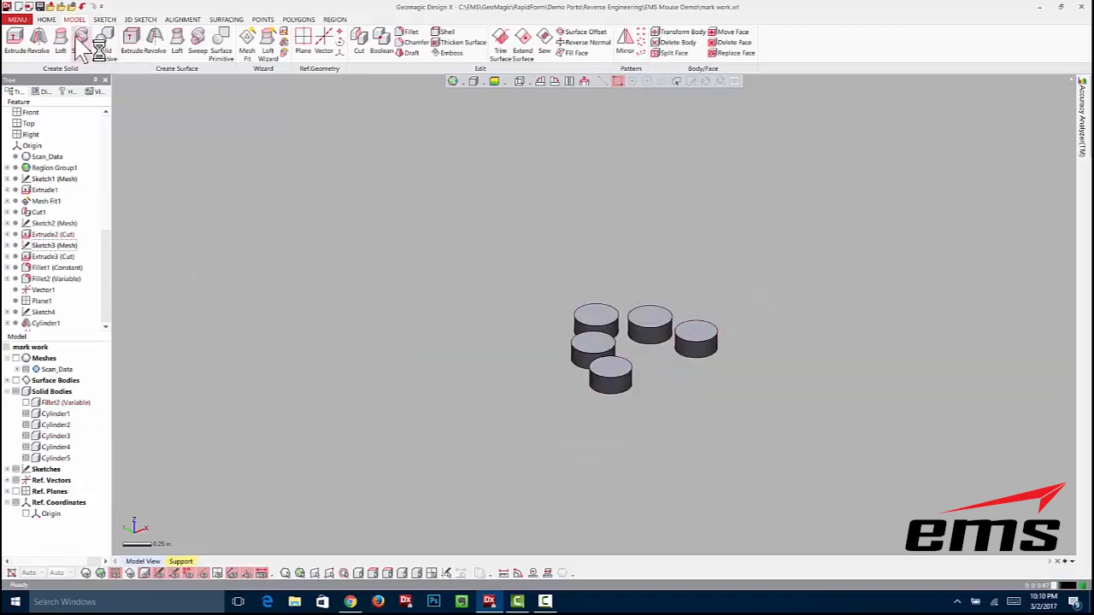
pyautogui.click(17, 19)
pyautogui.moveTo(29, 82)
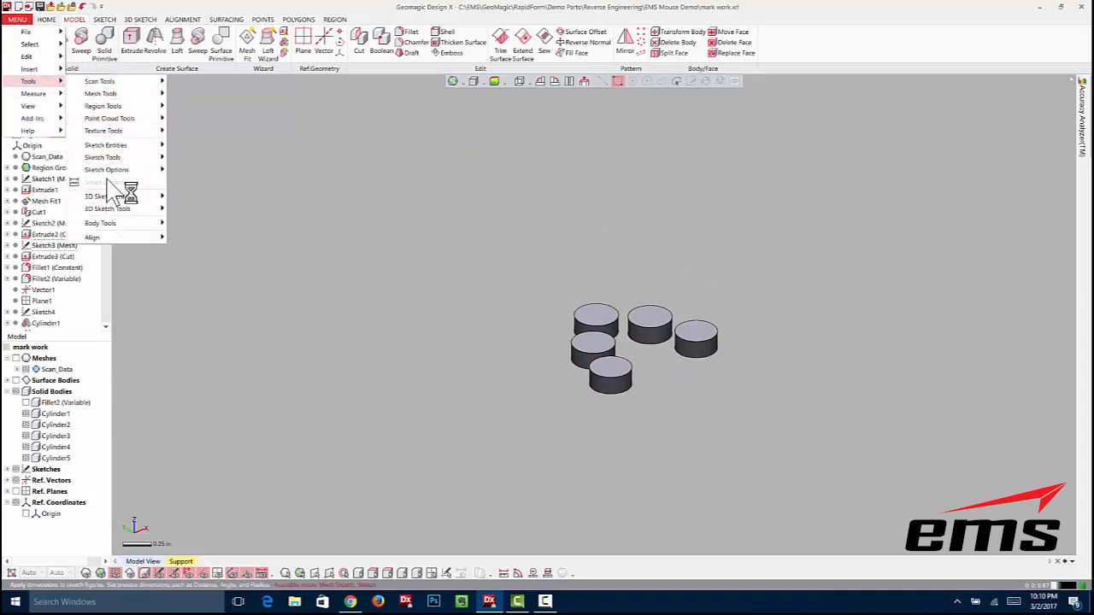
pyautogui.click(67, 69)
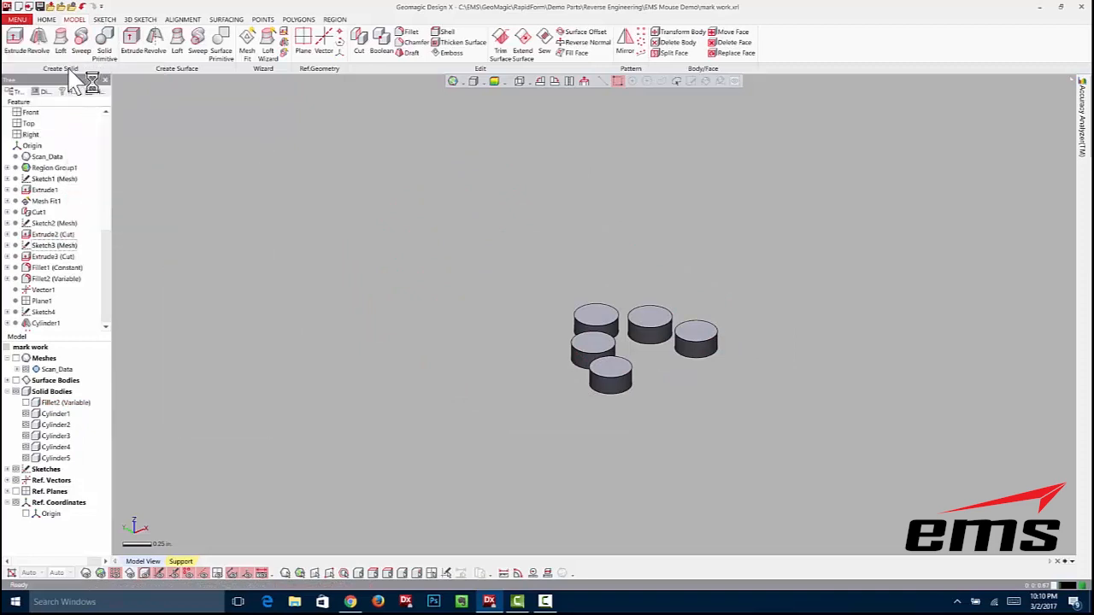
# Move the first extracted cylinder's top face upward by 0.25 in, using the Front plane as the direction.
pyautogui.click(18, 19)
pyautogui.moveTo(29, 68)
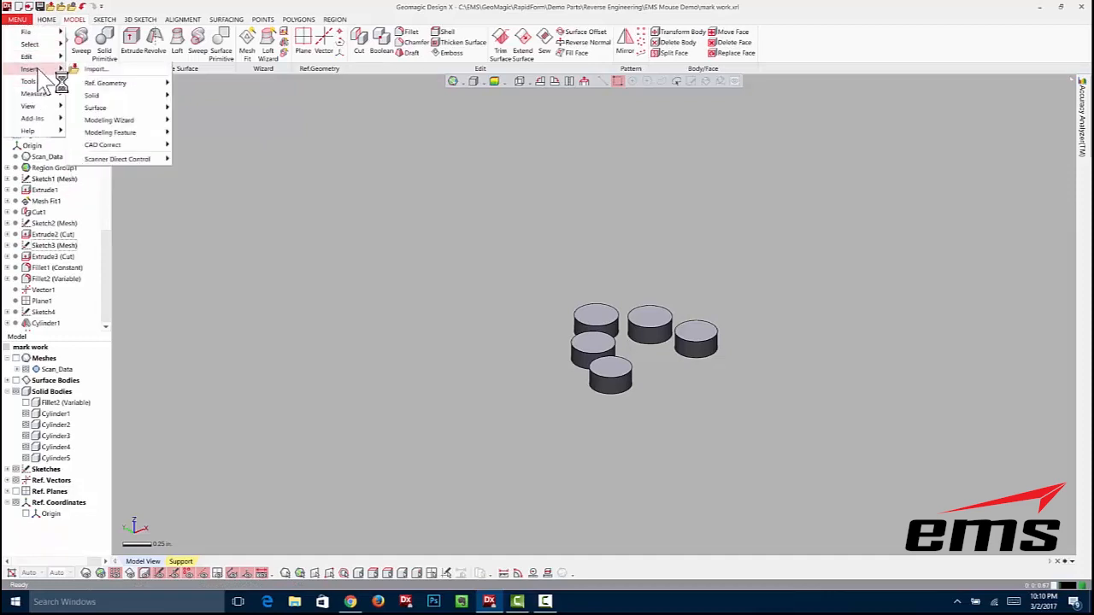
pyautogui.moveTo(124, 134)
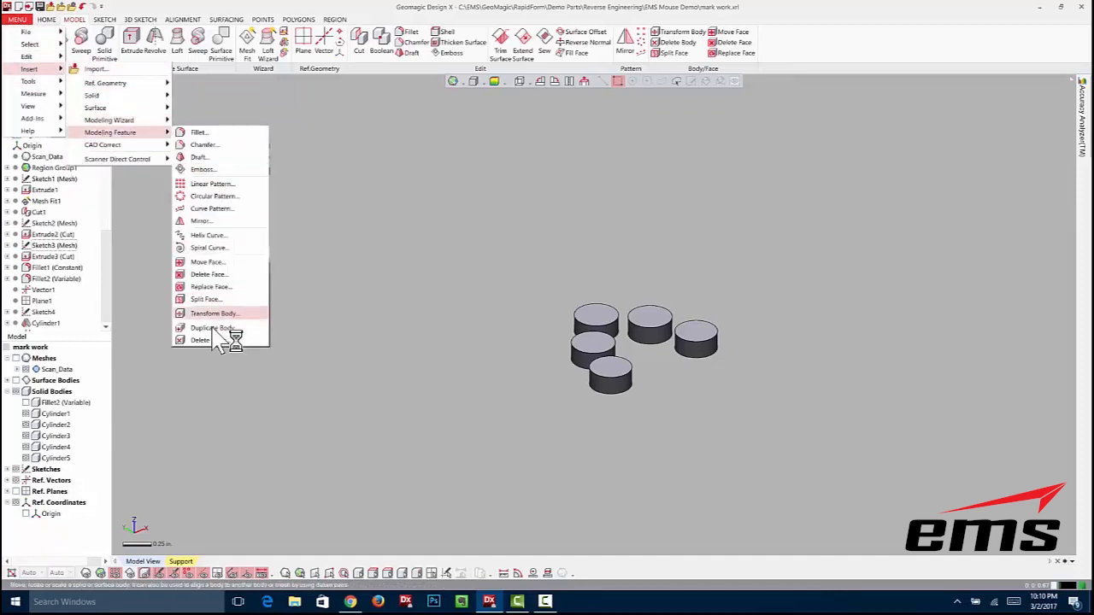
pyautogui.click(208, 261)
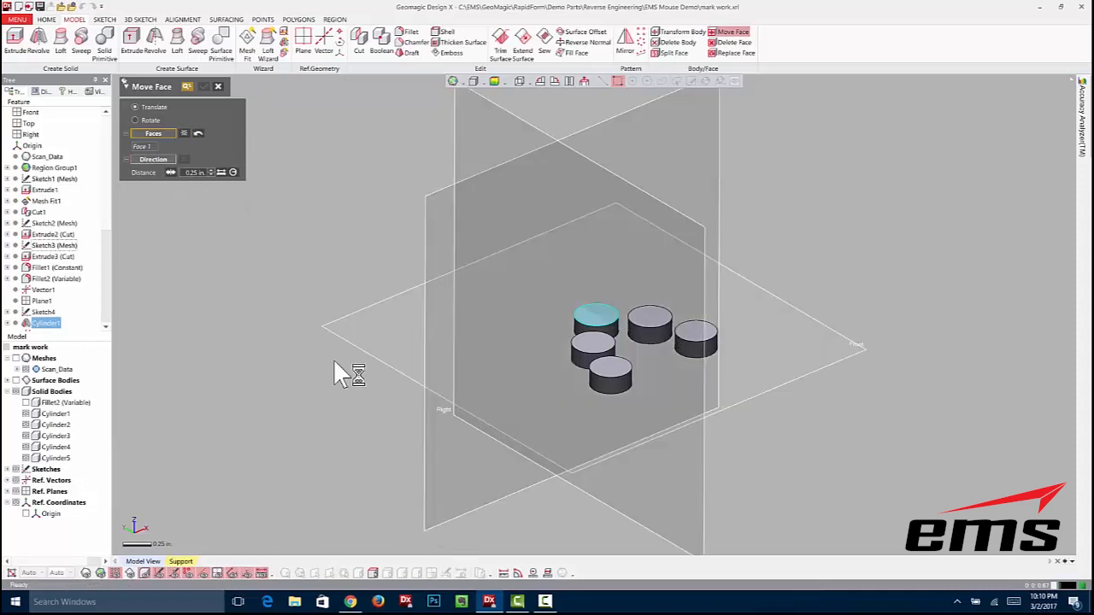
pyautogui.click(359, 333)
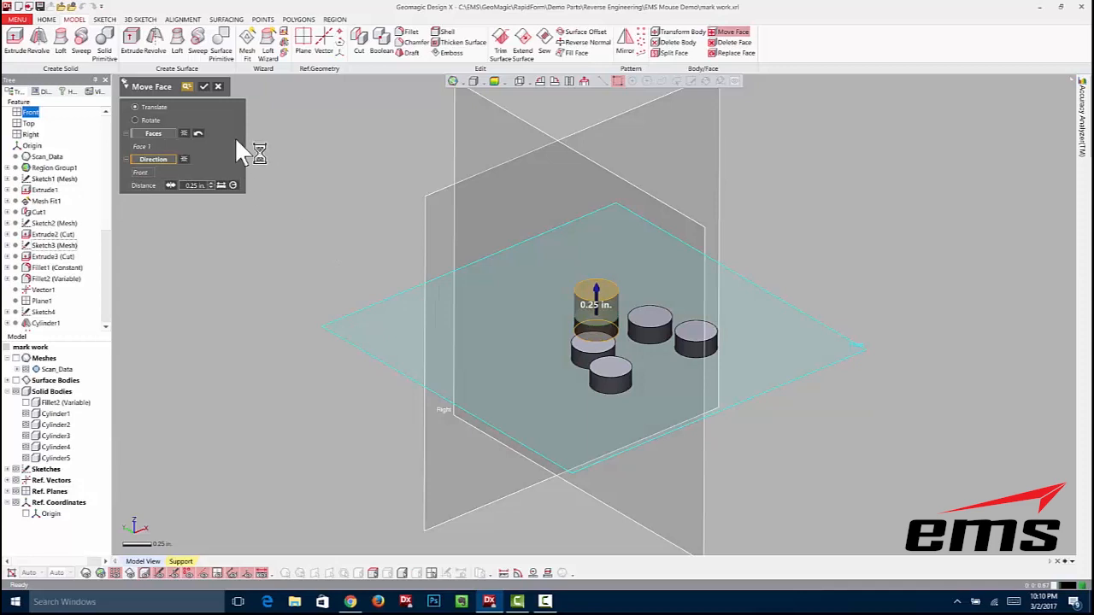
pyautogui.click(203, 87)
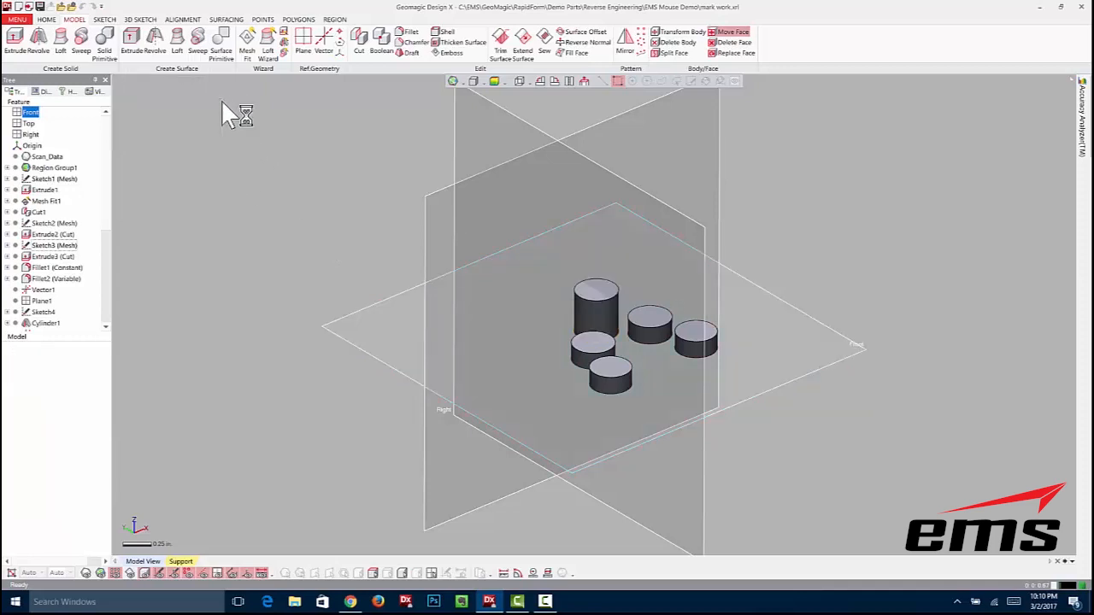
# Move the top faces of the other two rear-row cylinders upward by 0.25 in each, using the Front plane as the direction.
pyautogui.click(649, 315)
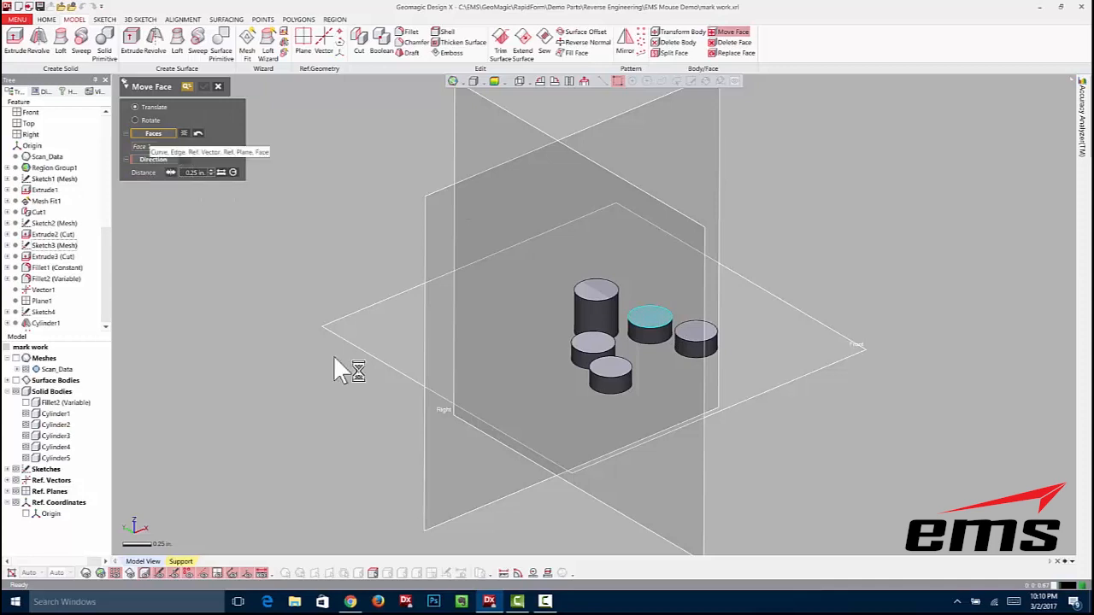
pyautogui.click(366, 342)
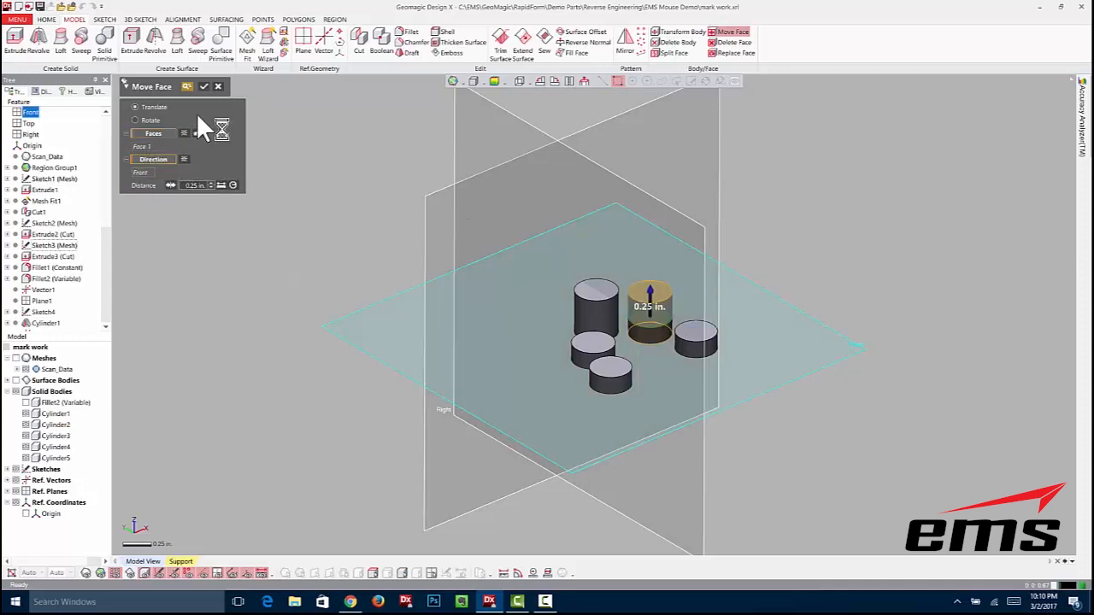
pyautogui.click(203, 86)
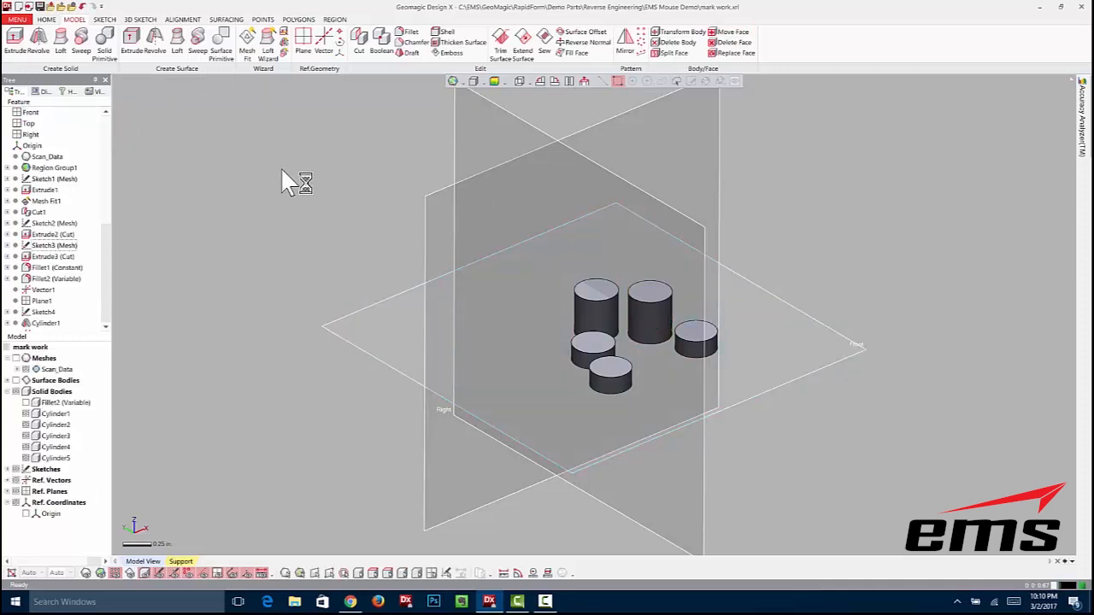
pyautogui.click(703, 333)
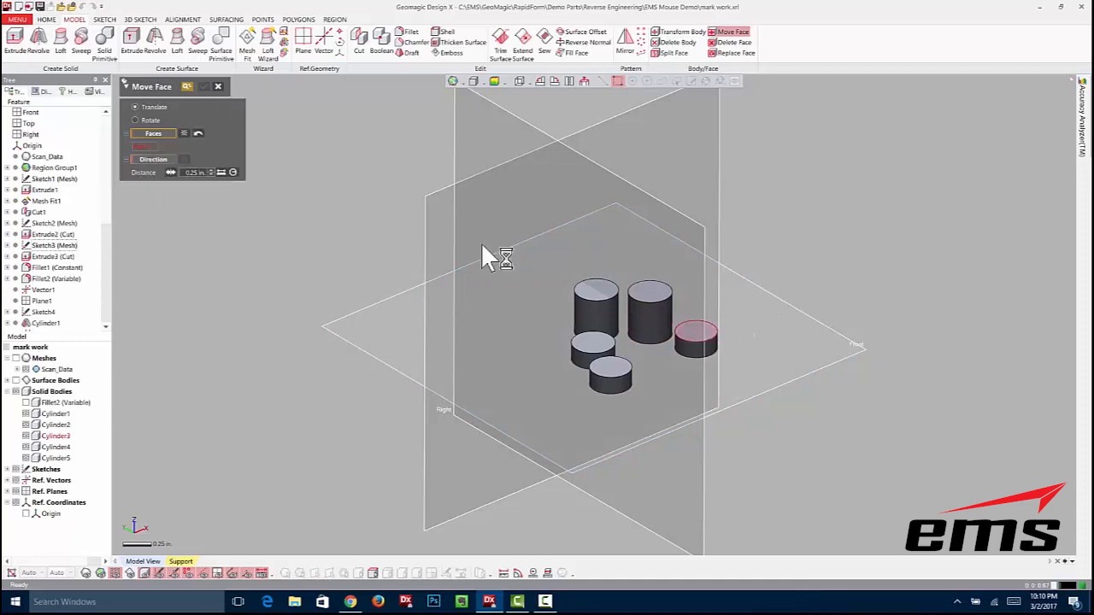
pyautogui.click(162, 159)
pyautogui.click(363, 331)
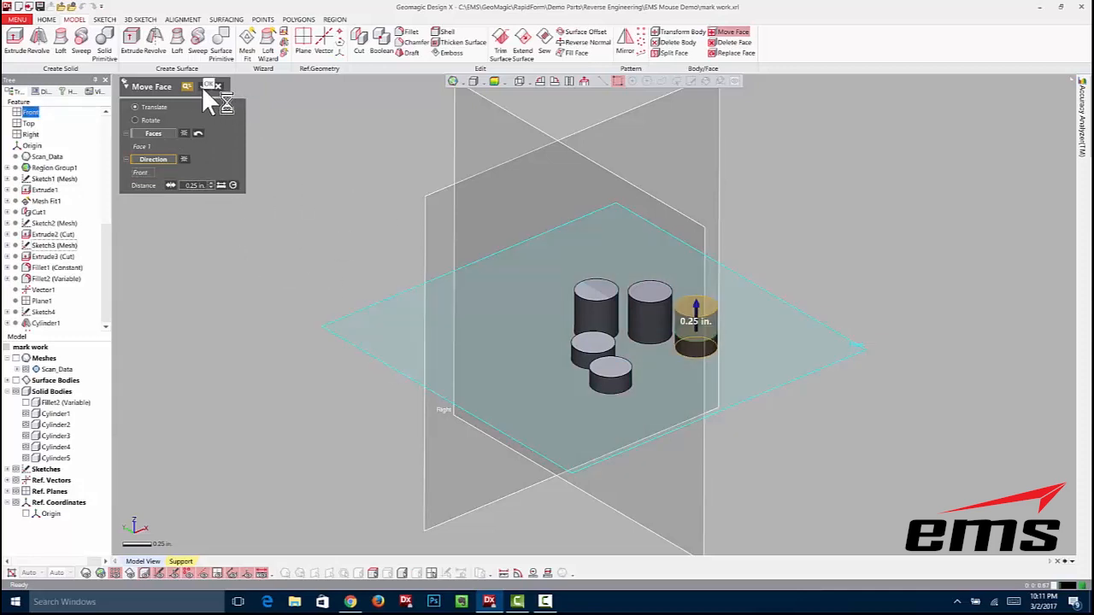
pyautogui.click(206, 86)
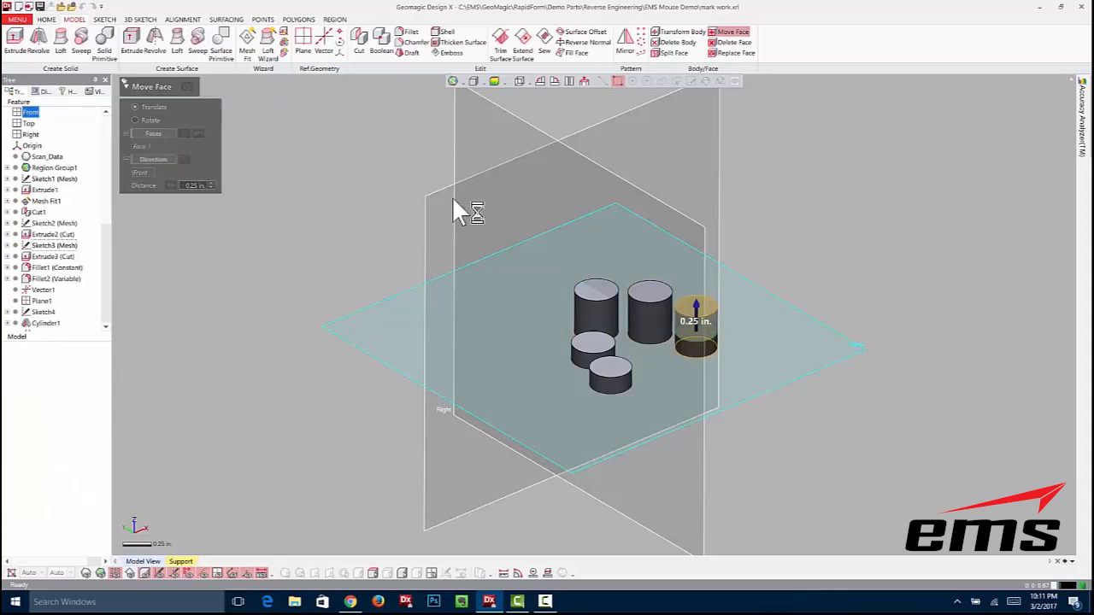
# Move the top face of the short cylinder directly in front of the first one upward by 0.25 in along the Front plane's direction.
pyautogui.click(590, 342)
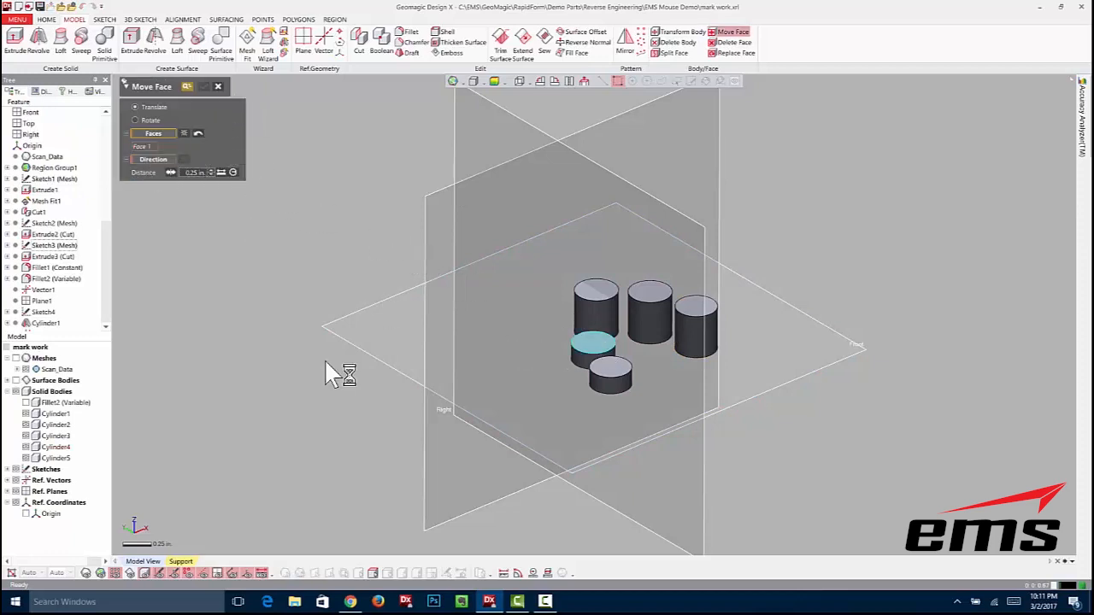
pyautogui.click(374, 336)
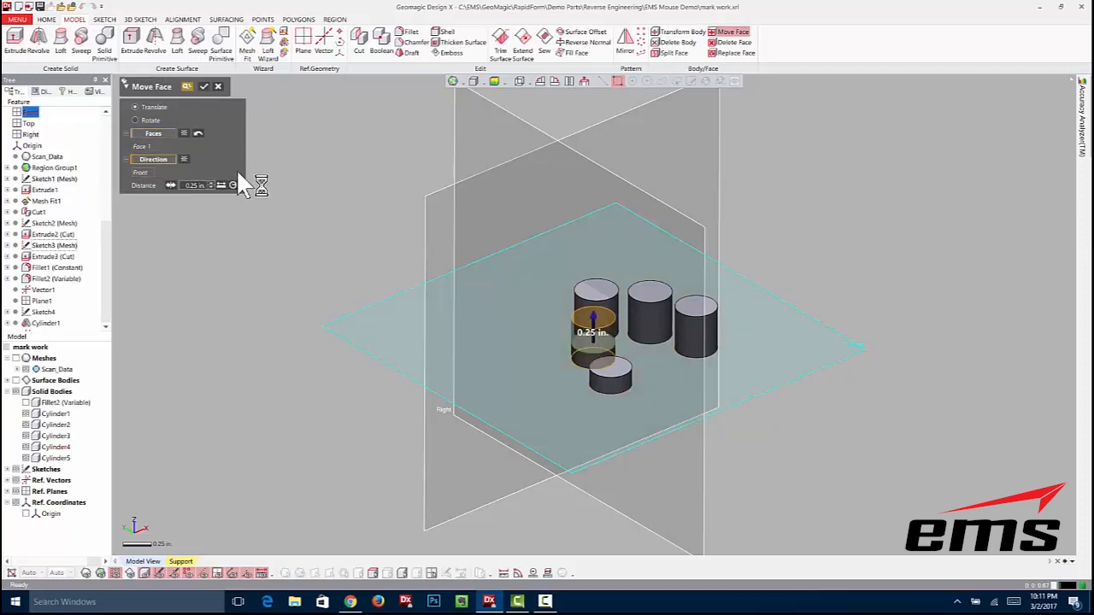
pyautogui.click(203, 86)
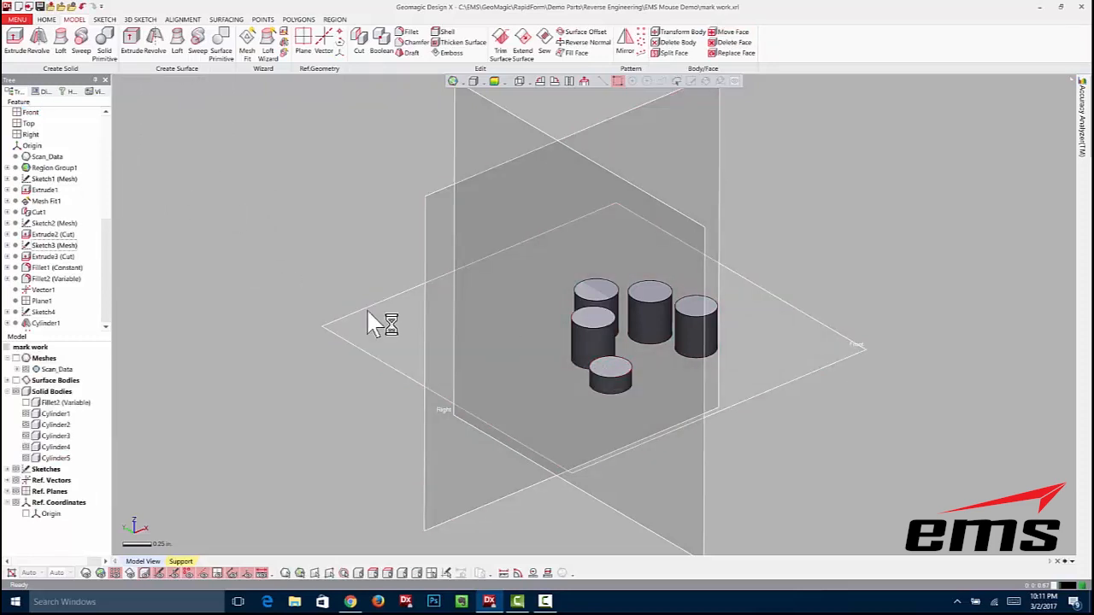
# Move the top face of the frontmost short cylinder upward by 0.25 in along the Front plane's direction.
pyautogui.hotkey('ctrl', 'space')
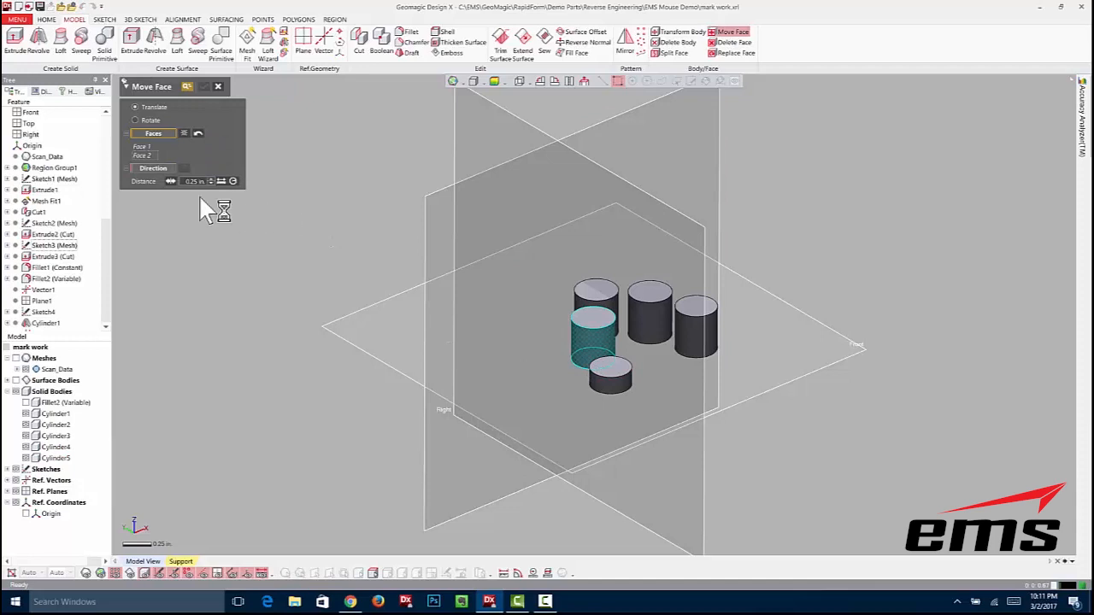
pyautogui.click(185, 134)
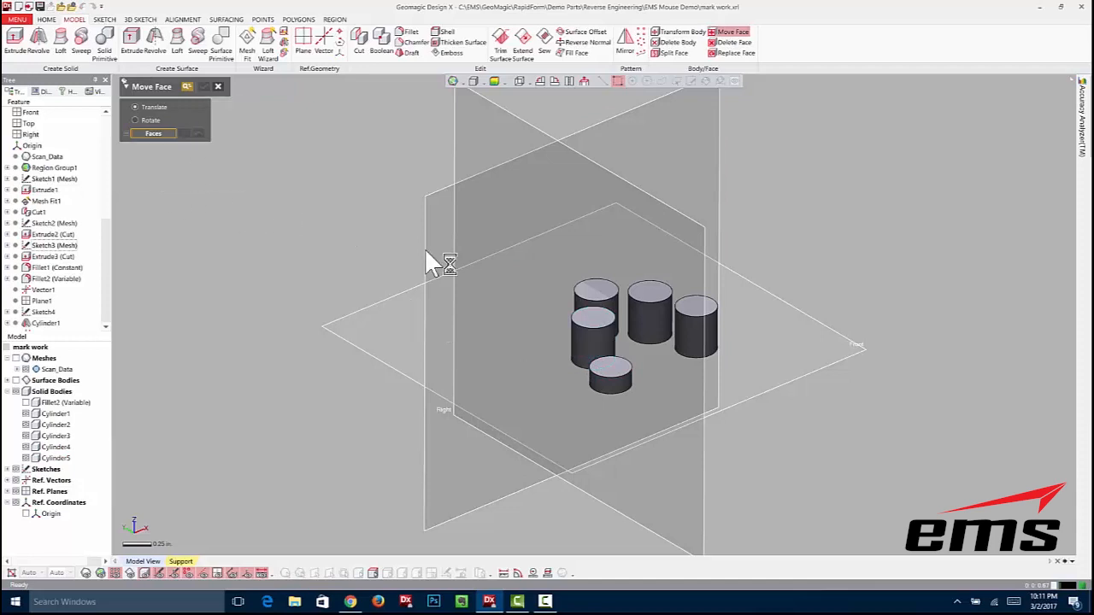
pyautogui.click(609, 363)
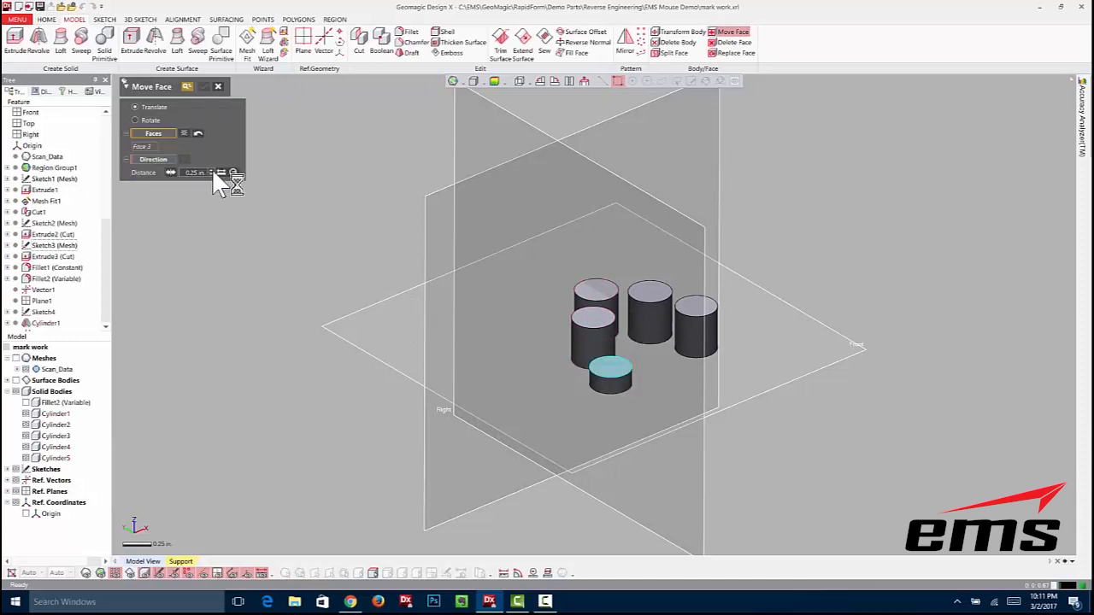
pyautogui.click(389, 352)
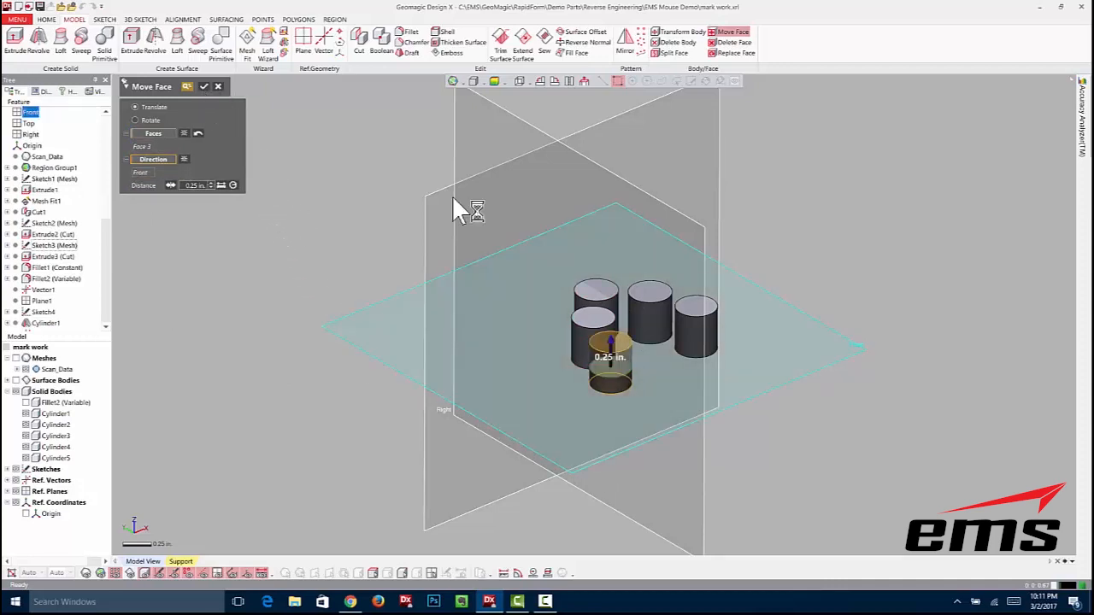
pyautogui.press('Return')
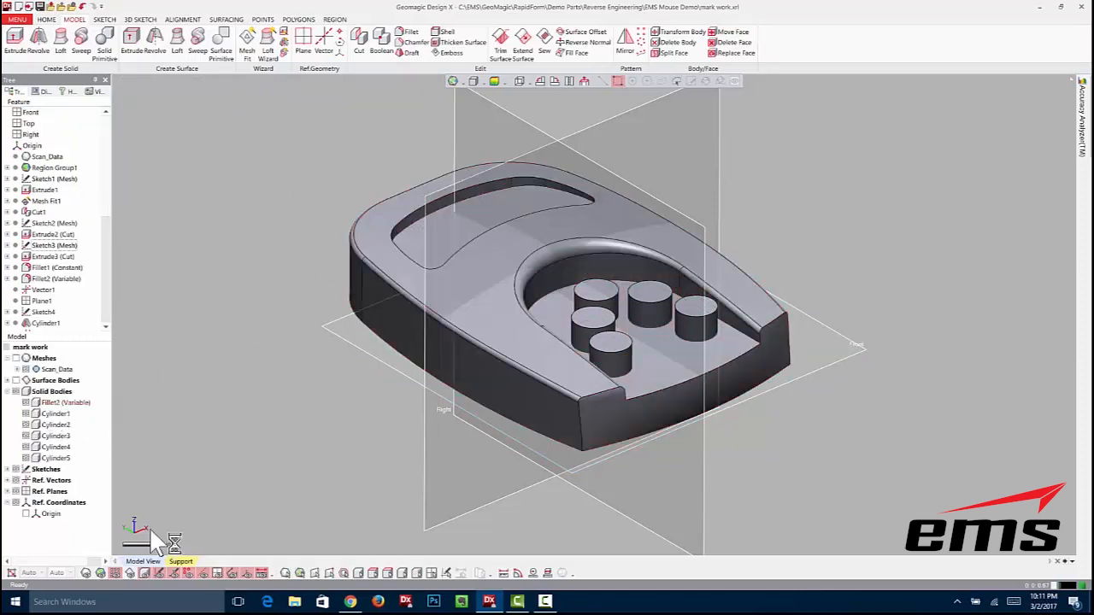
# Hide the reference planes and cut all five cylinders out of the main mouse body with a Boolean Cut.
pyautogui.click(217, 573)
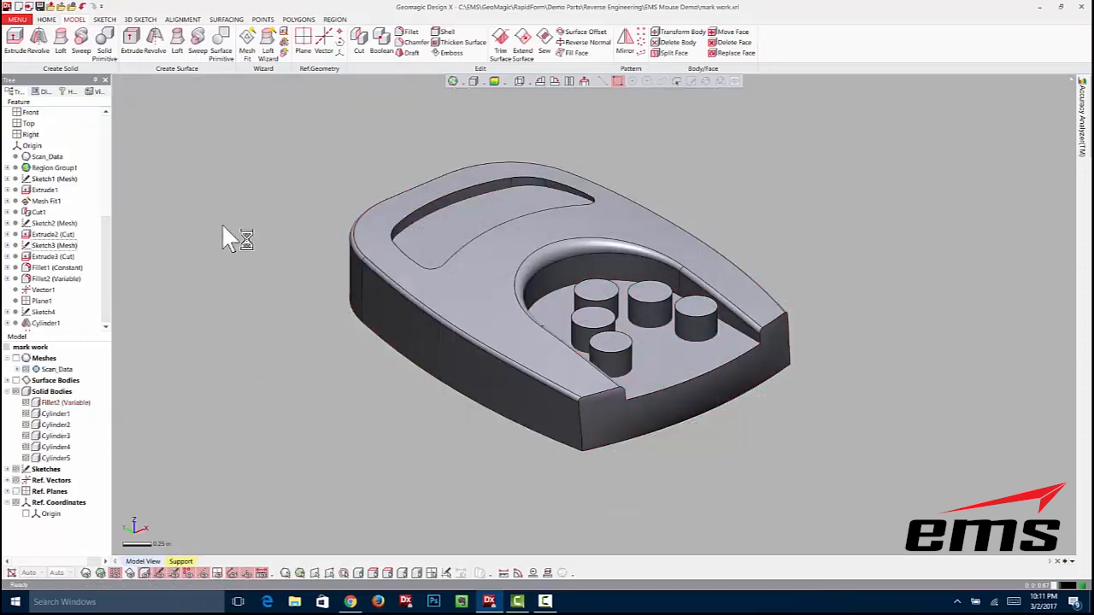
pyautogui.click(379, 43)
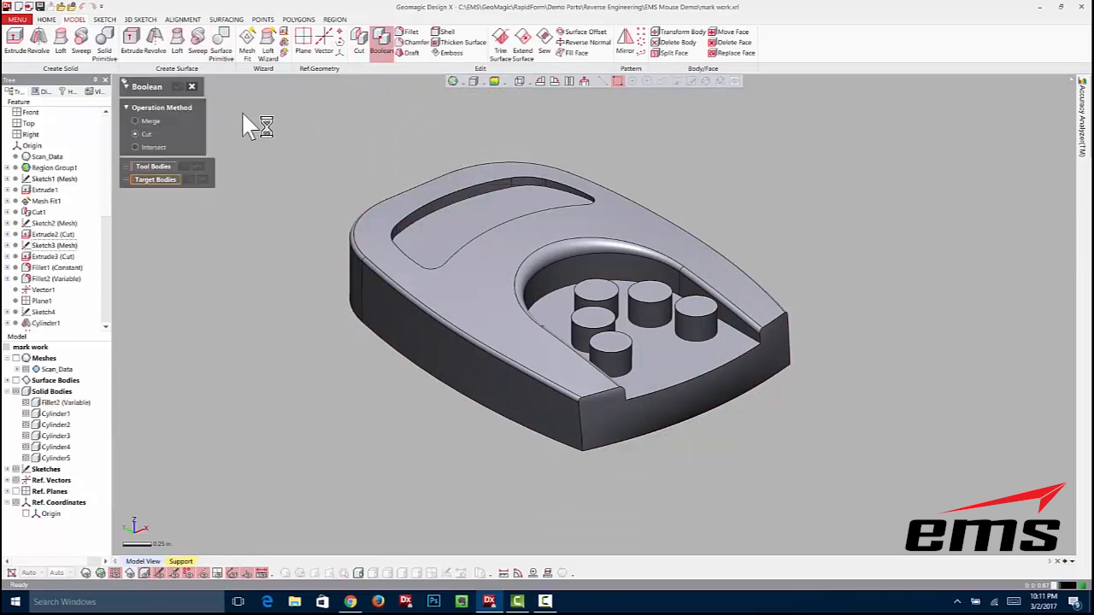
pyautogui.click(54, 414)
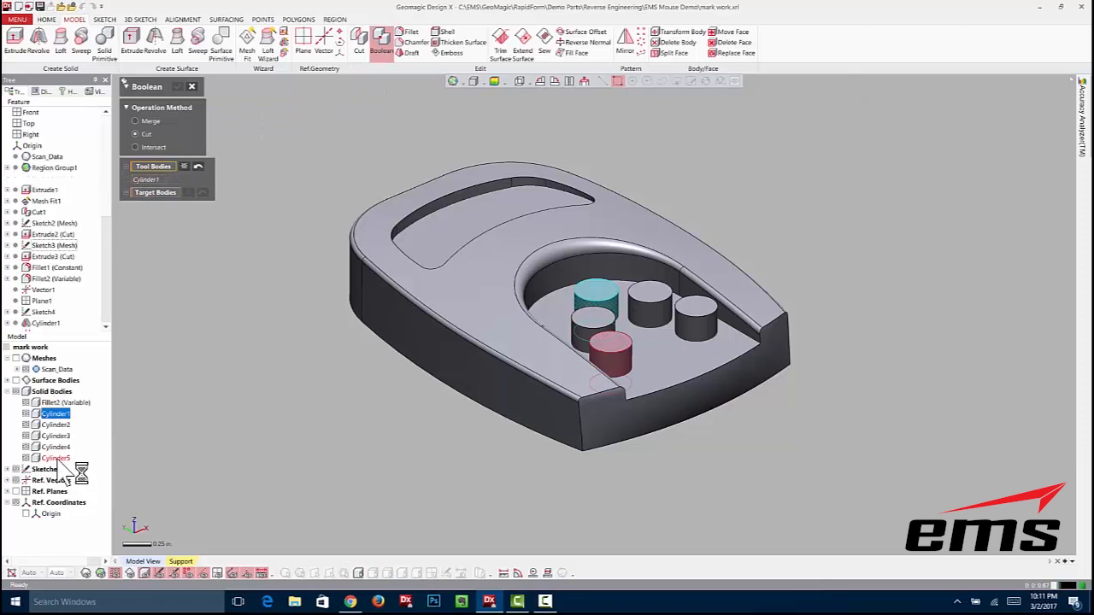
pyautogui.keyDown('shift'); pyautogui.click(56, 460); pyautogui.keyUp('shift')
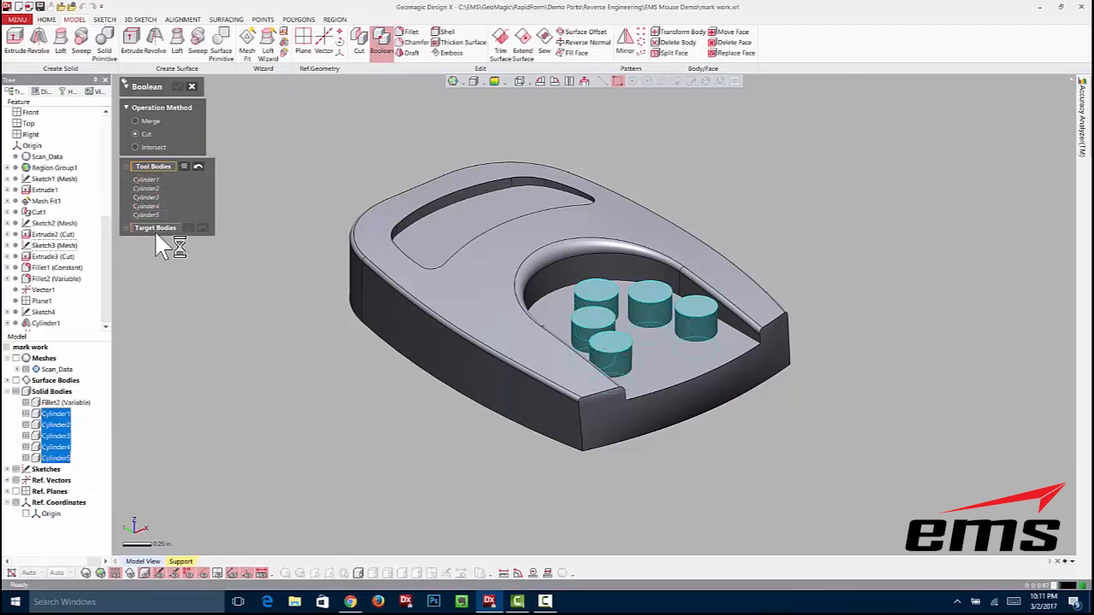
pyautogui.click(65, 402)
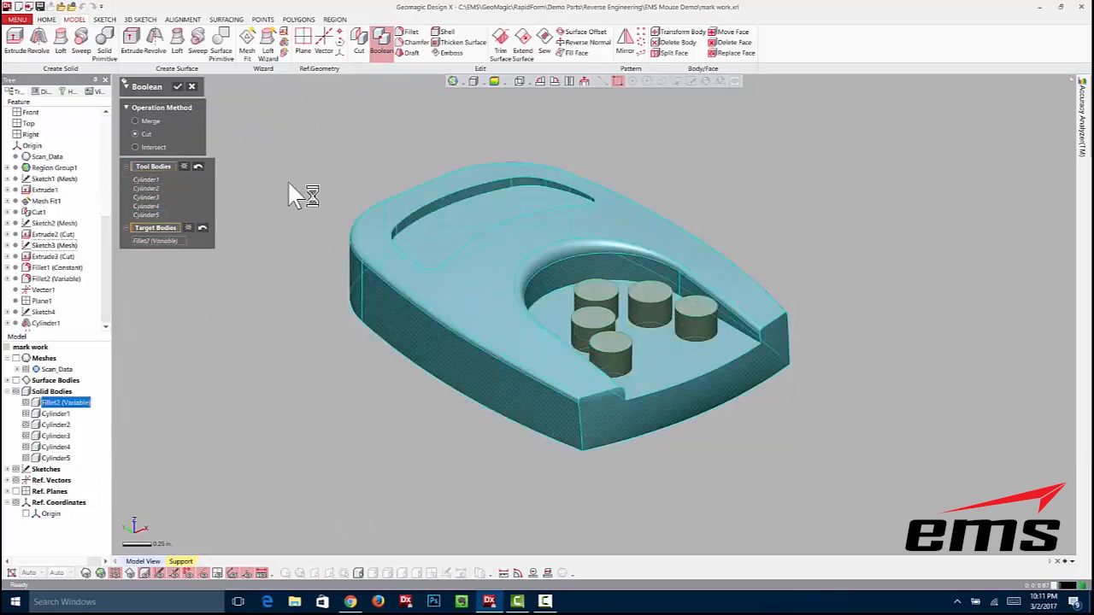
pyautogui.click(177, 86)
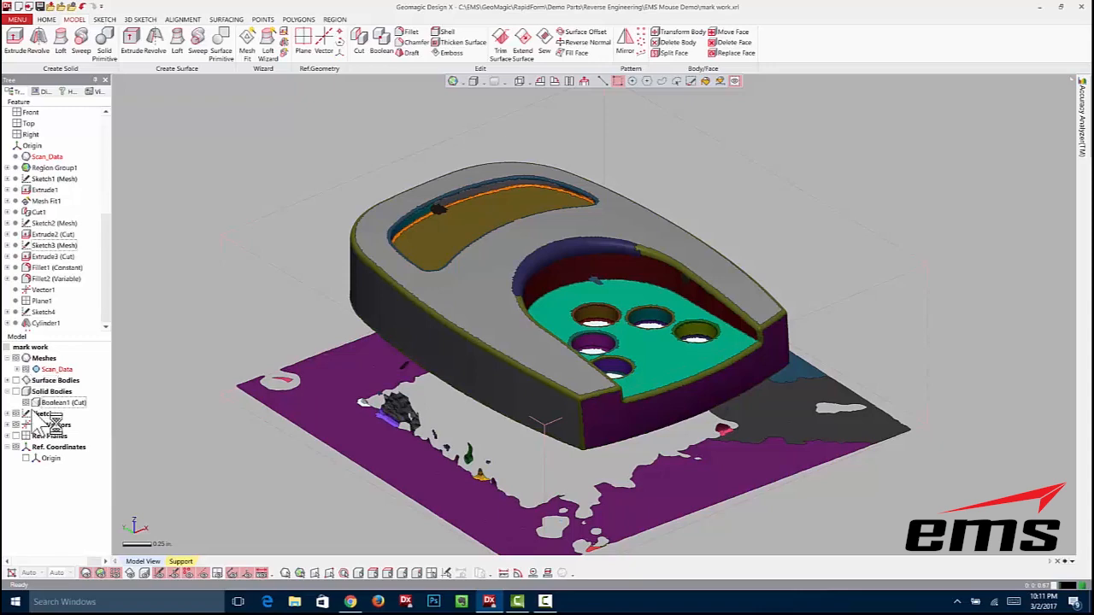
# Turn off the region colours and overlay the solid body on the scan mesh to compare the holes and recesses.
pyautogui.click(102, 573)
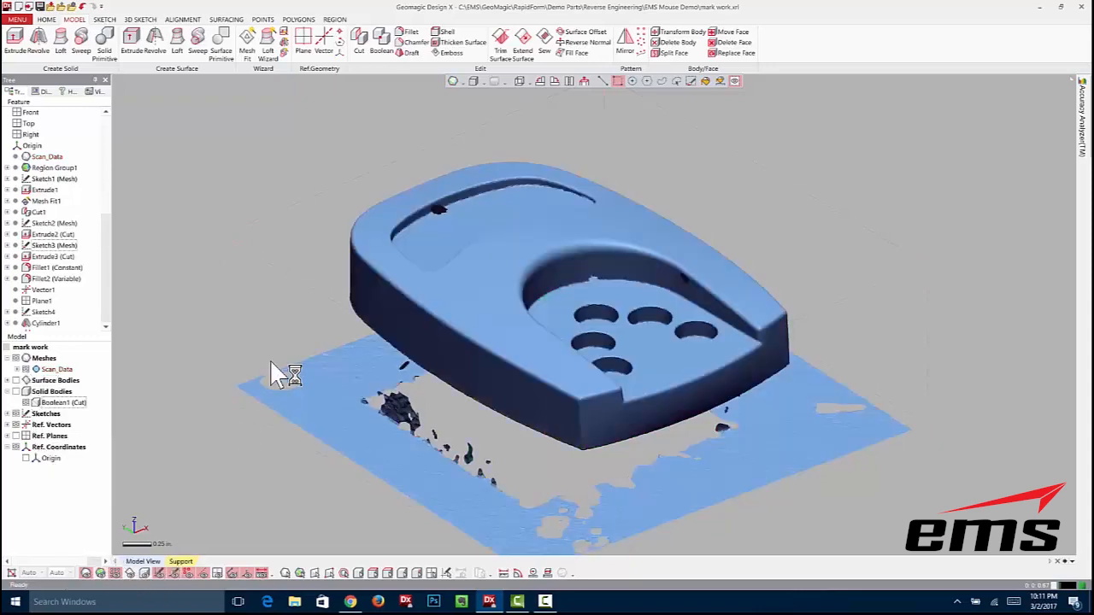
pyautogui.click(16, 392)
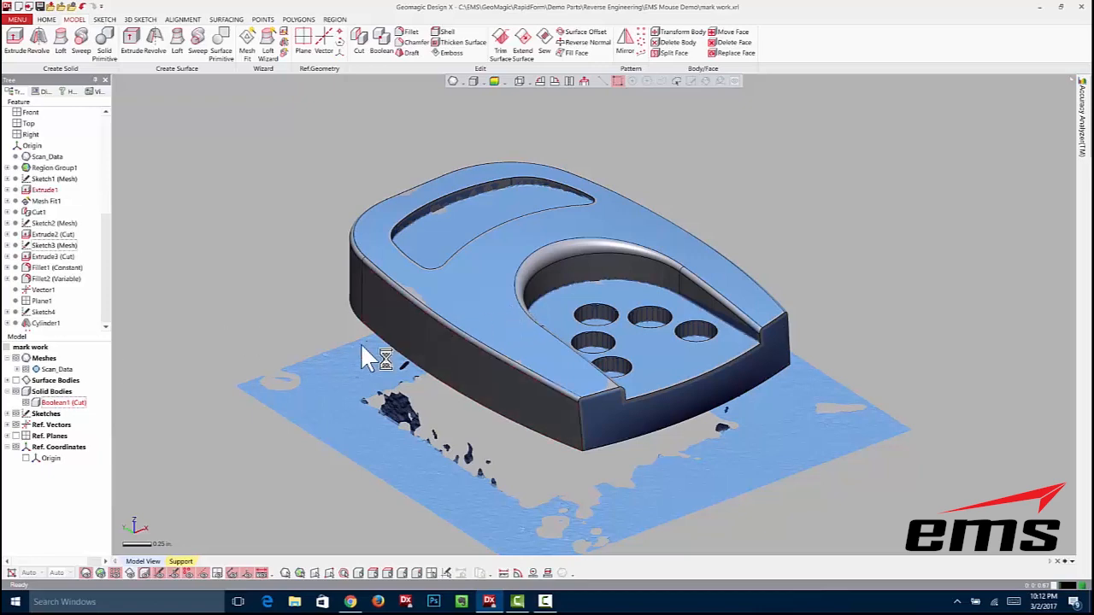
pyautogui.moveTo(290, 360); pyautogui.dragTo(585, 318, button='right')
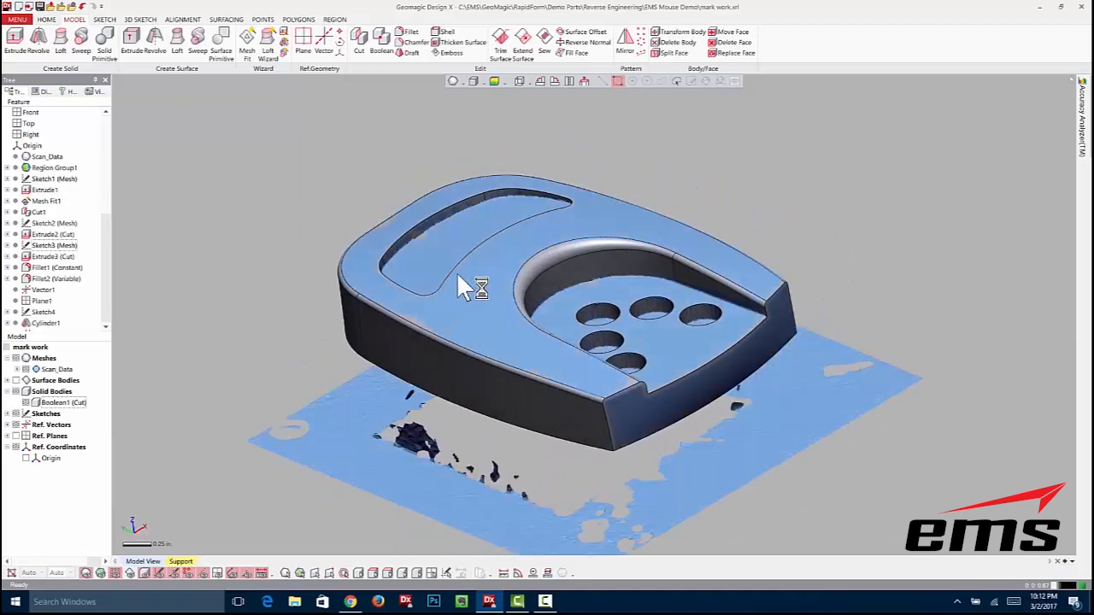
pyautogui.moveTo(459, 285); pyautogui.dragTo(584, 379, button='right')
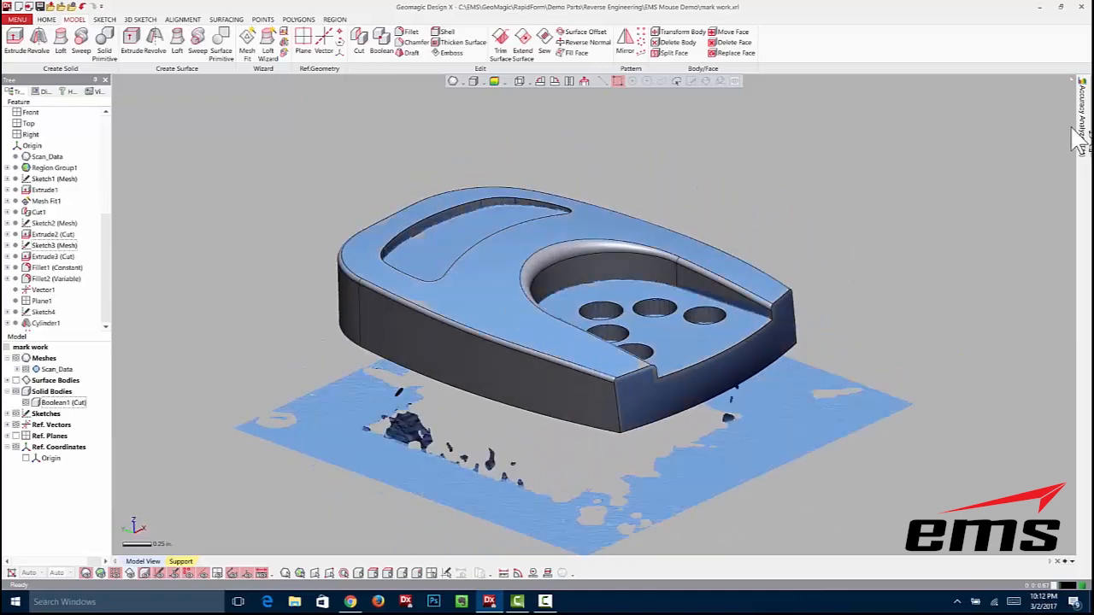
# Check the cut body against the scan with the Deviation for Body colour map, and turn the map off.
pyautogui.moveTo(1083, 125)
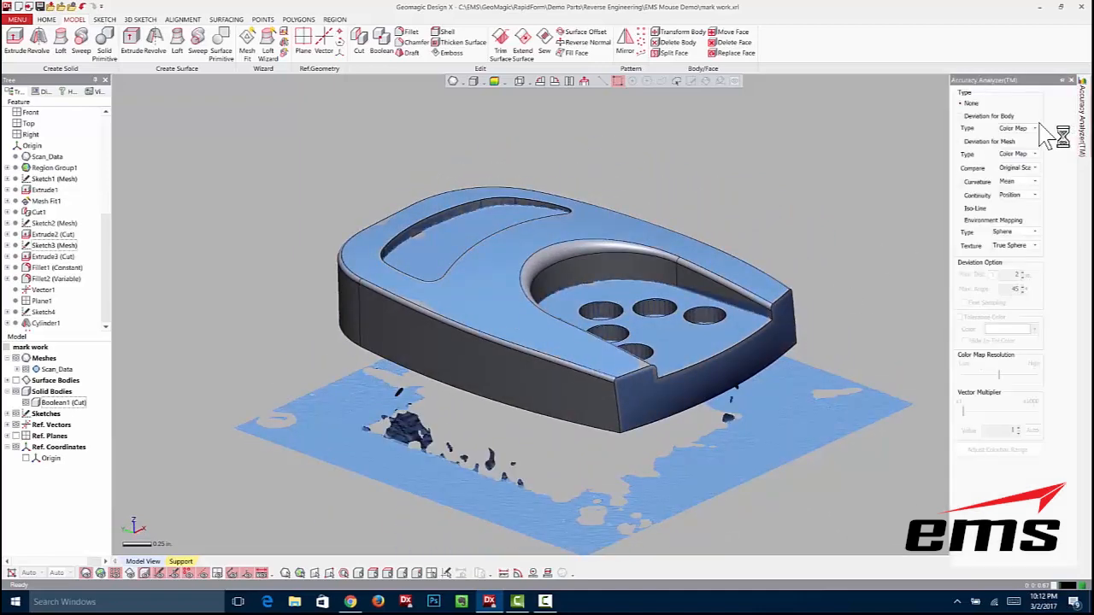
pyautogui.click(983, 117)
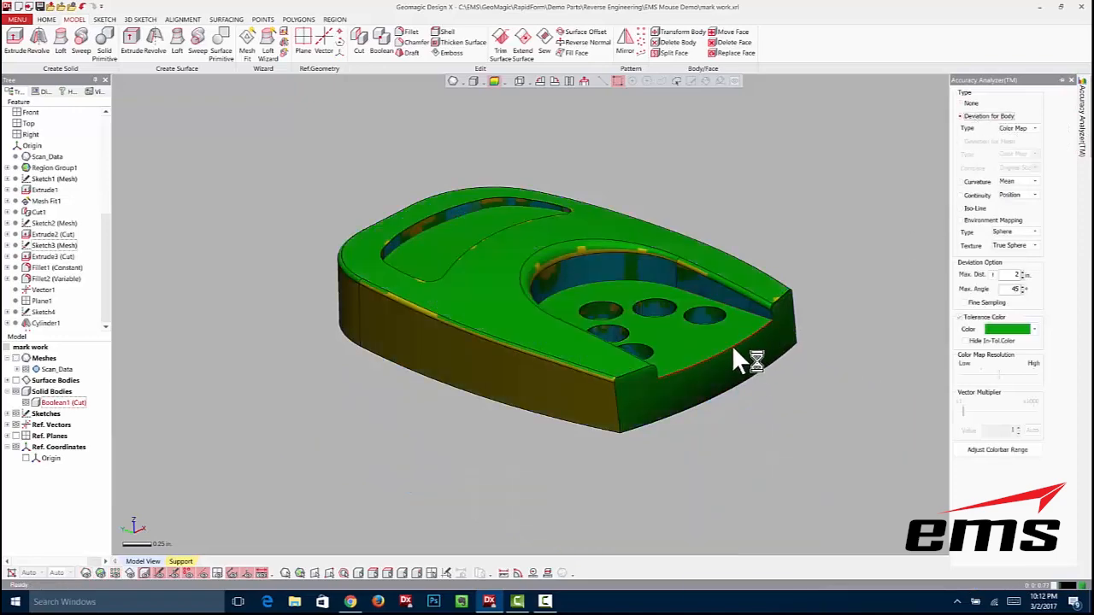
pyautogui.click(971, 104)
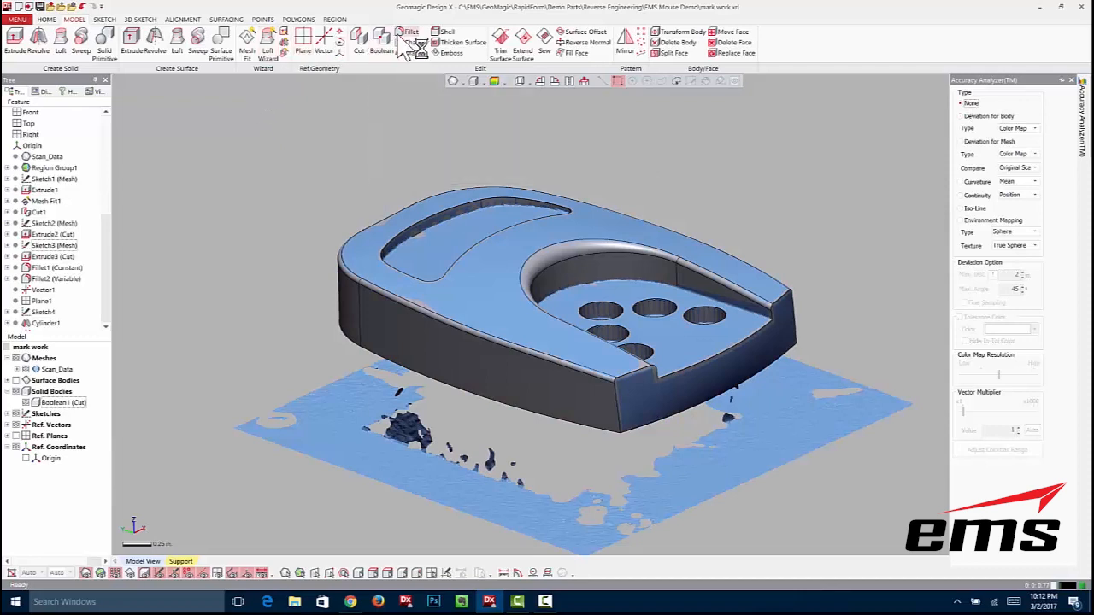
# Apply a constant fillet with the mesh-estimated radius of 0.0412 in to the edges around the mouse's front face.
pyautogui.click(714, 358)
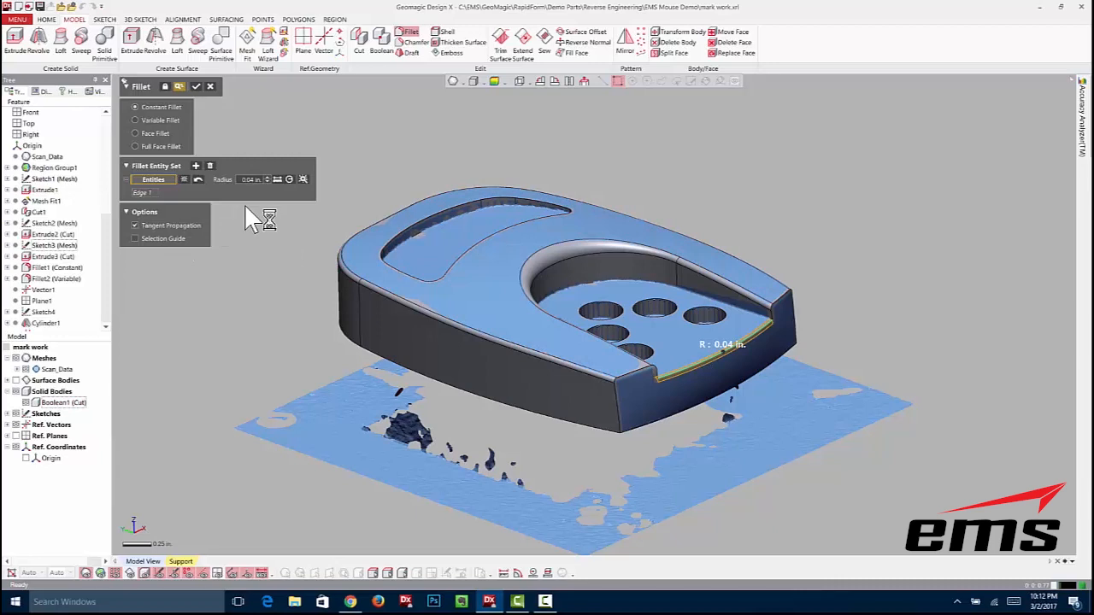
pyautogui.click(303, 178)
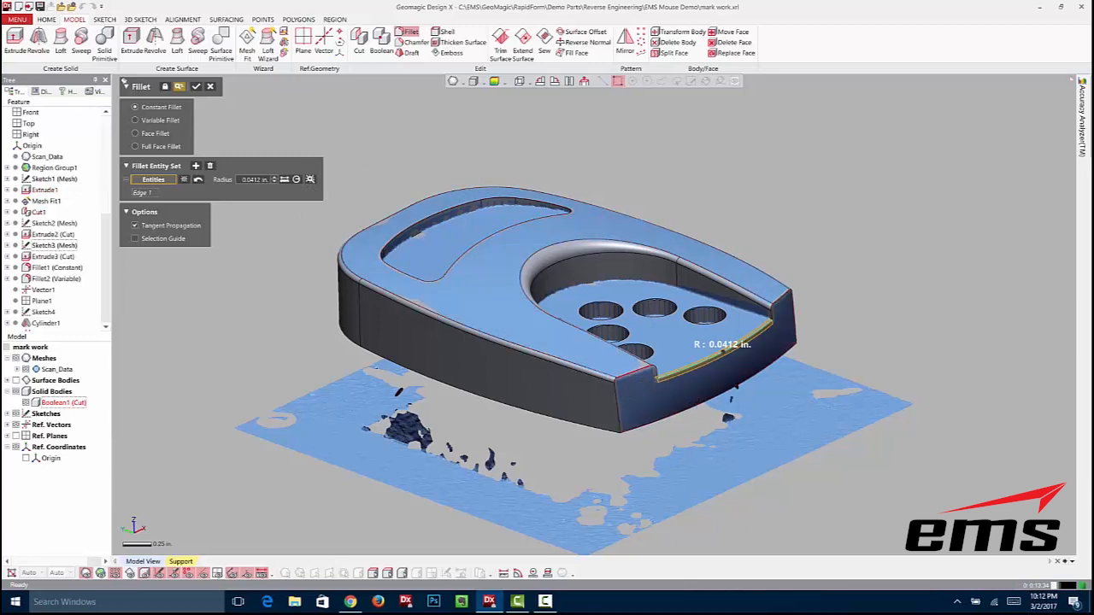
pyautogui.click(615, 404)
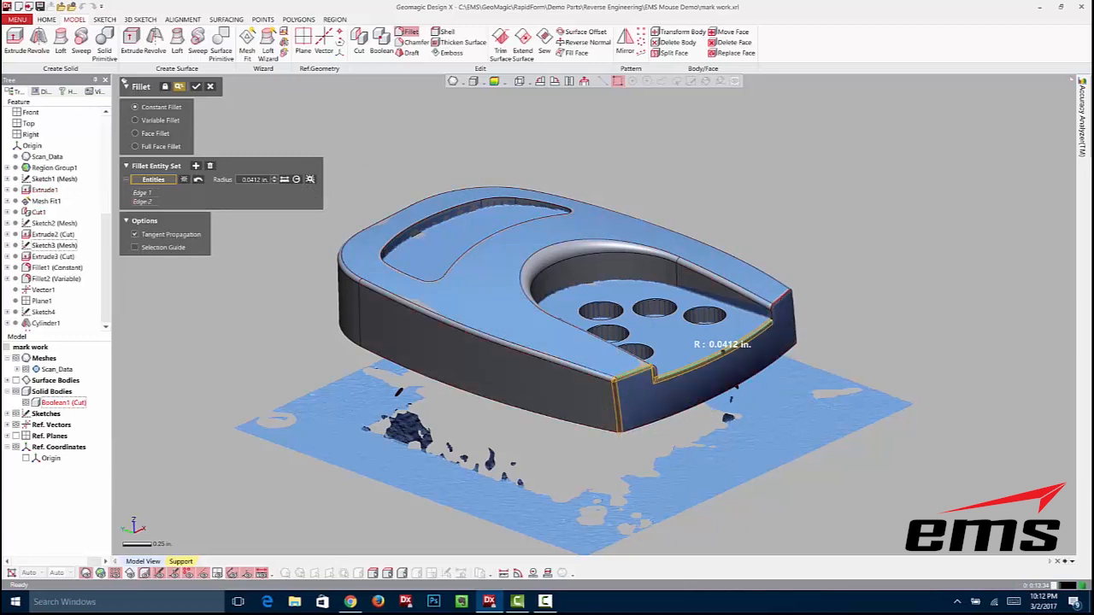
pyautogui.click(798, 367)
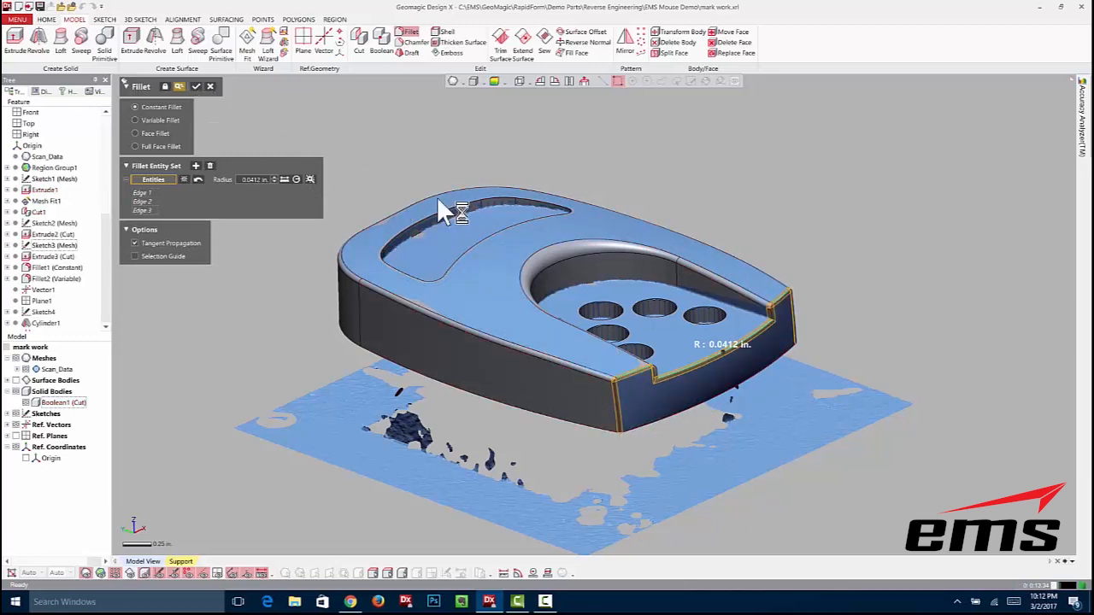
pyautogui.click(195, 86)
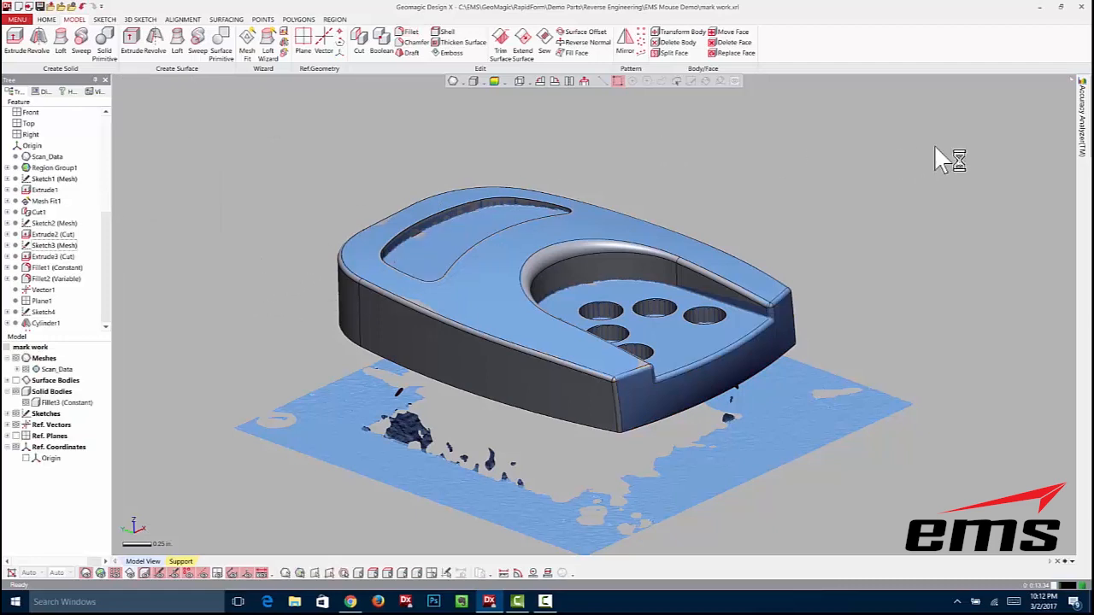
# Recheck the body's deviation from the scan with the new front fillets, and return to the normal display.
pyautogui.moveTo(1082, 135)
pyautogui.click(990, 117)
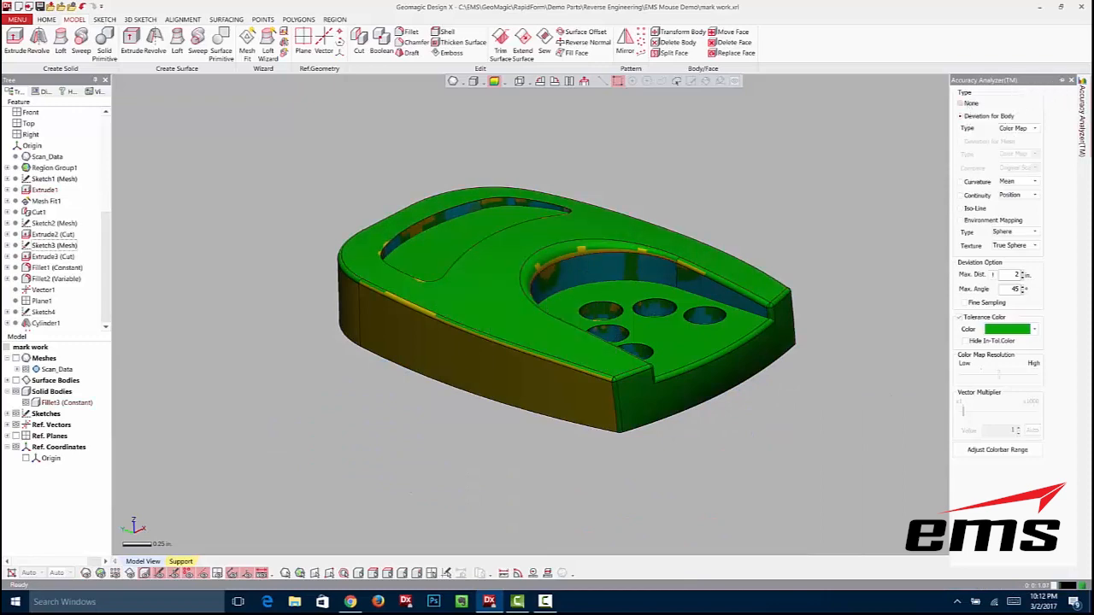
pyautogui.click(971, 104)
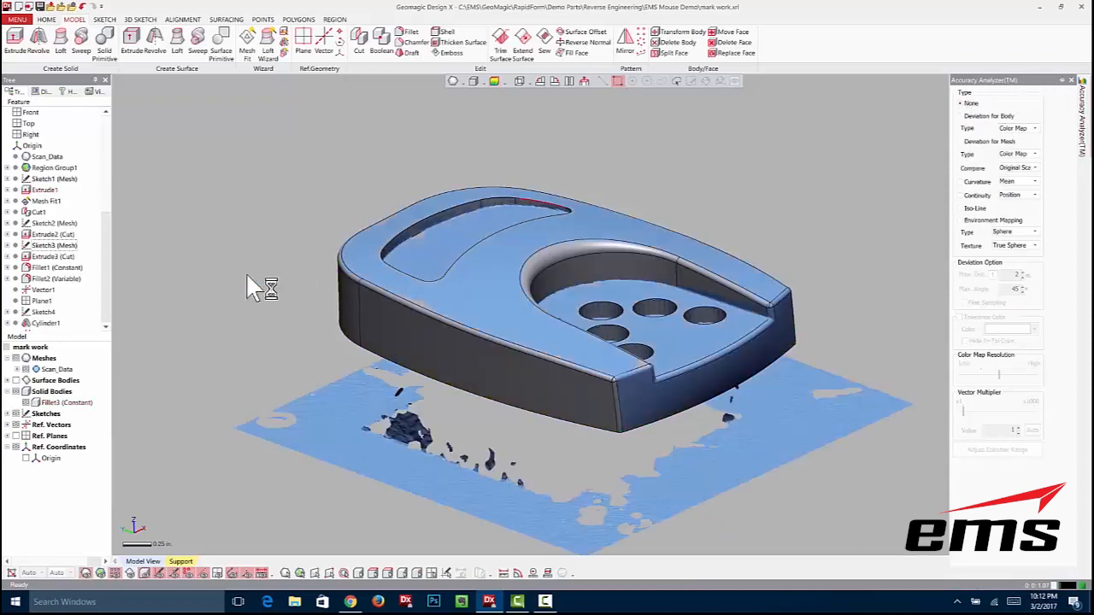
# Hide the solid body, start exporting the Scan_Data mesh to view the available mesh file formats, and cancel the export.
pyautogui.click(24, 391)
pyautogui.moveTo(195, 285); pyautogui.dragTo(193, 272, button='right')
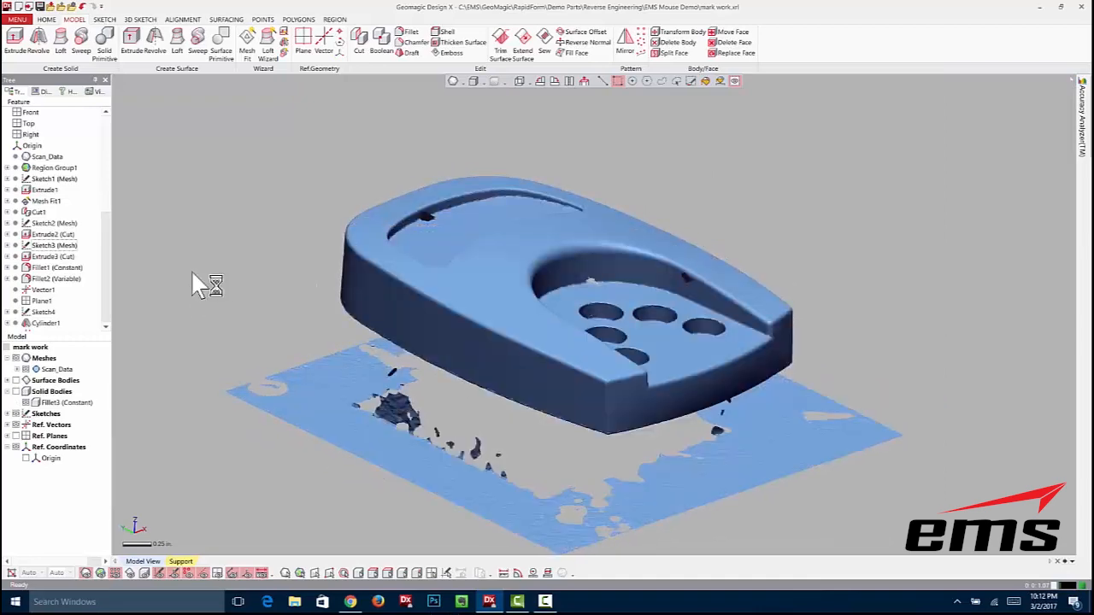
pyautogui.click(17, 19)
pyautogui.moveTo(58, 33)
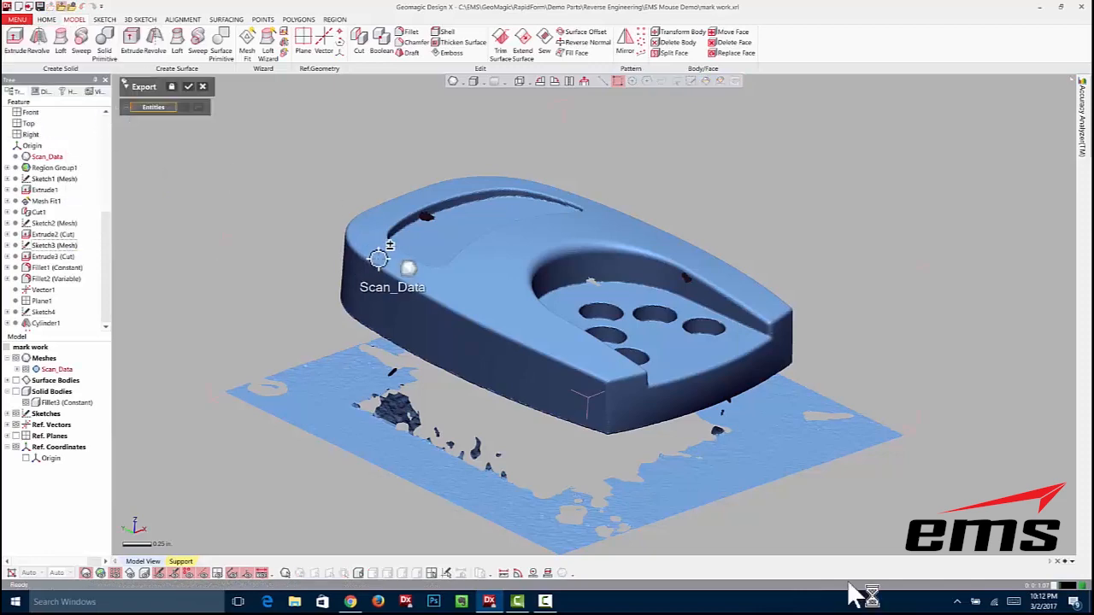
pyautogui.click(409, 270)
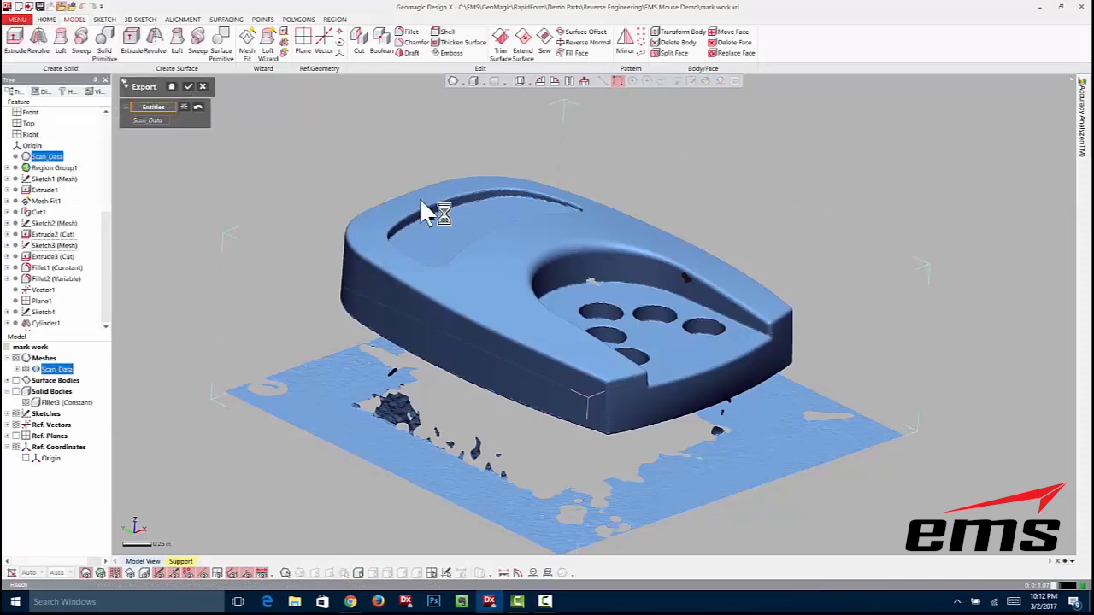
pyautogui.click(570, 313)
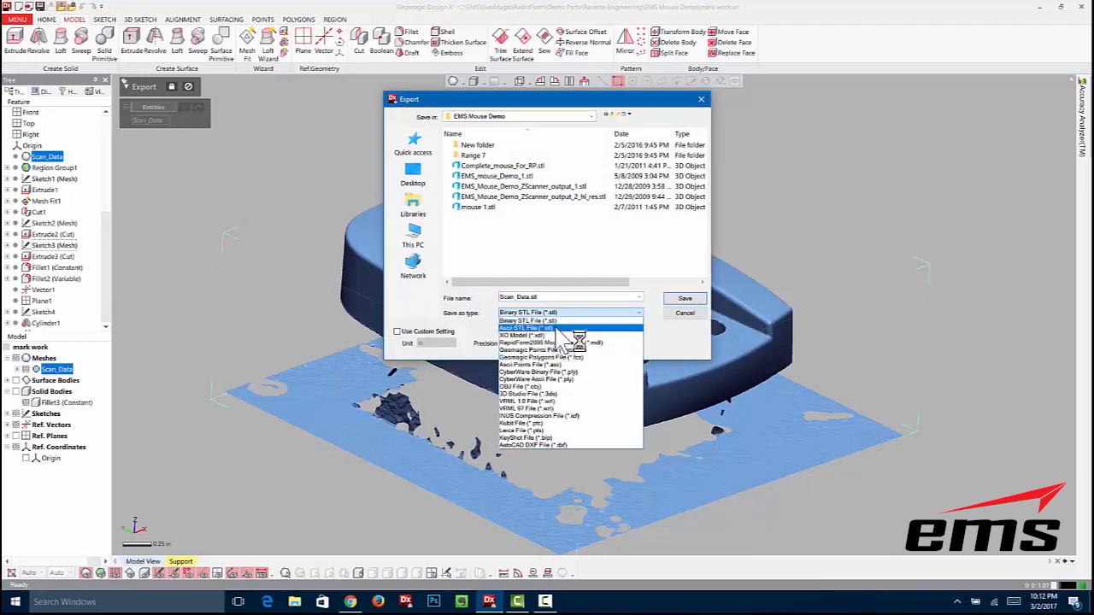
pyautogui.click(693, 316)
pyautogui.click(692, 315)
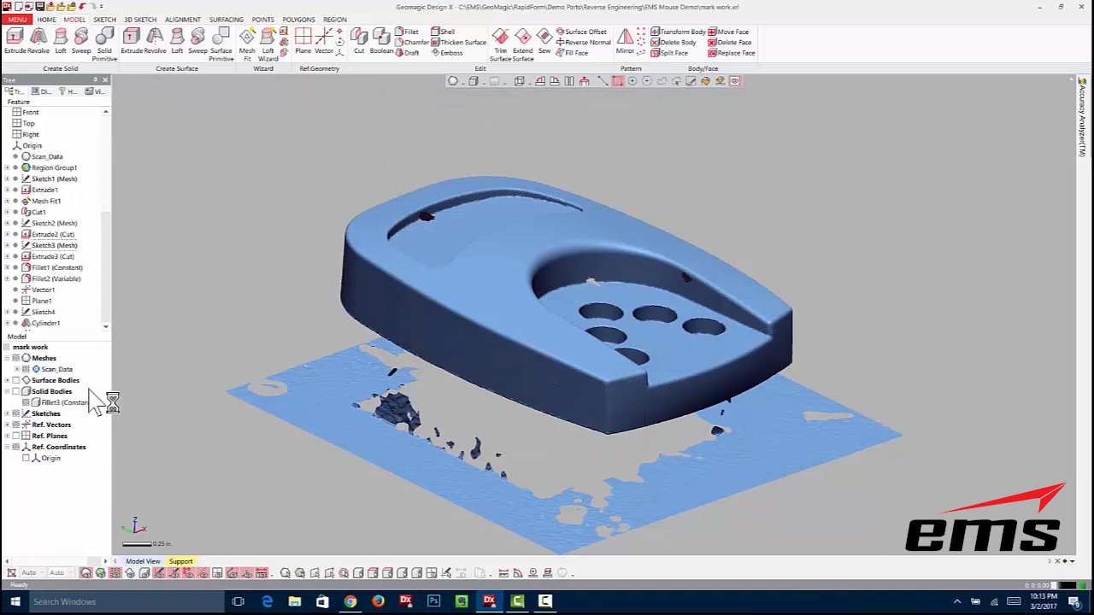
# Hide the mesh and show the solid body, start exporting the body to view the available CAD file formats, and cancel the export.
pyautogui.click(17, 359)
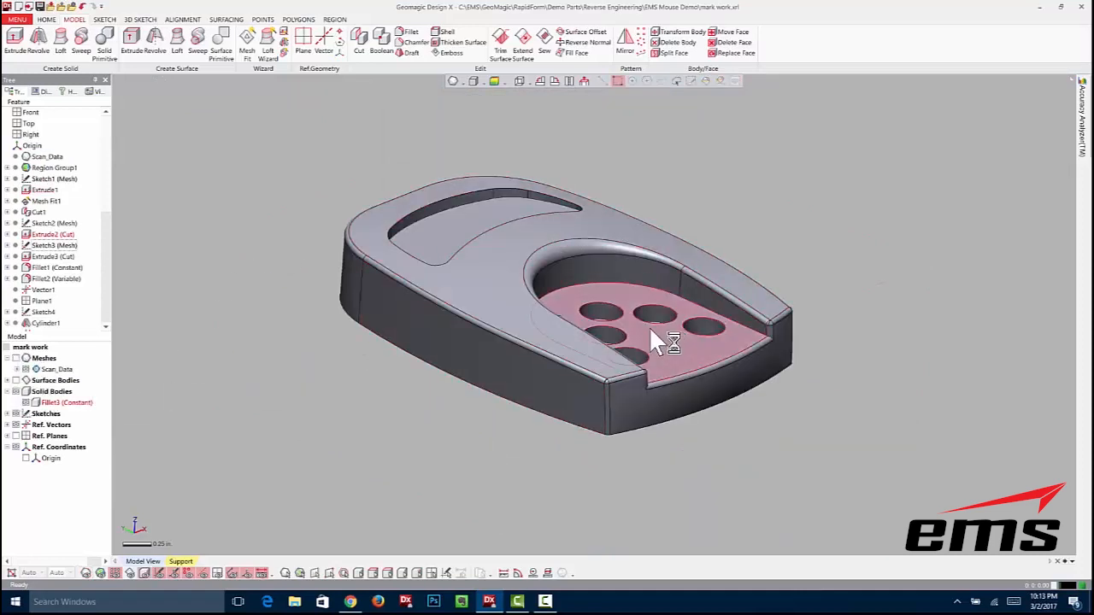
pyautogui.click(17, 19)
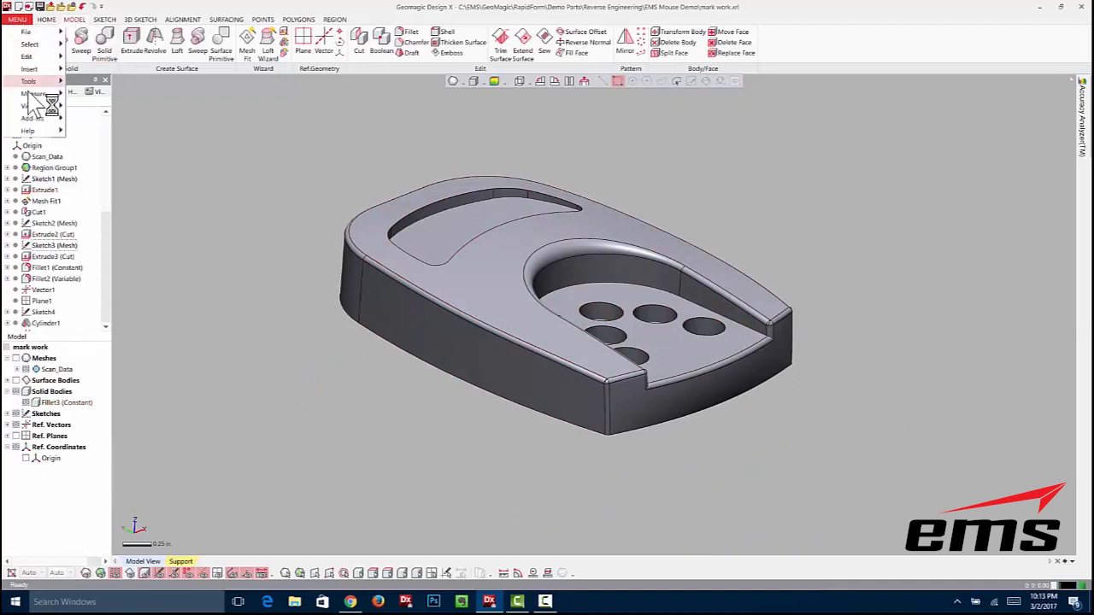
pyautogui.moveTo(26, 32)
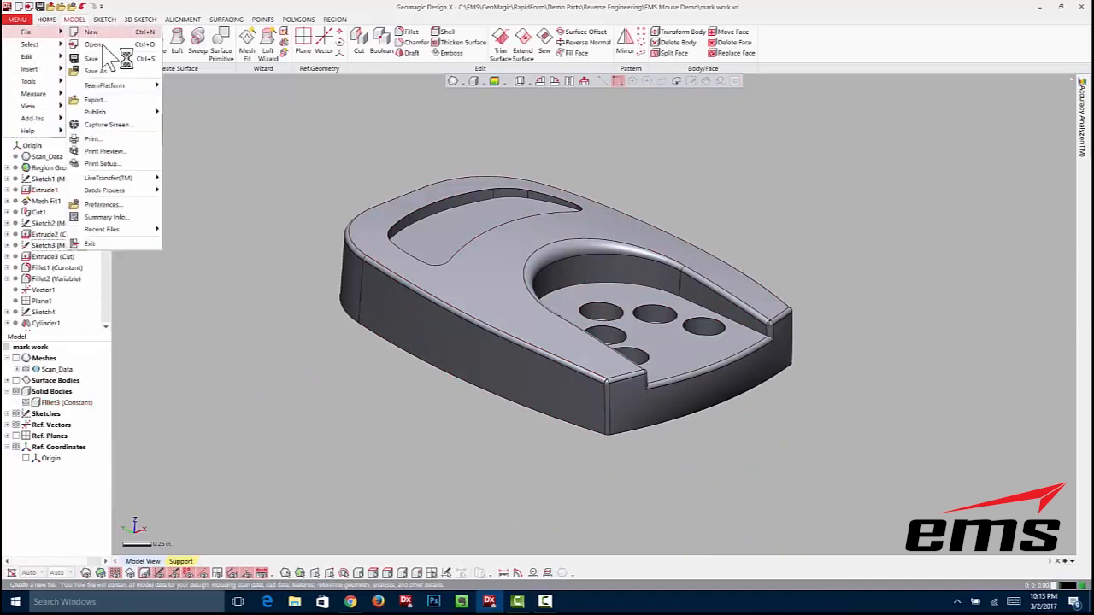
pyautogui.click(102, 102)
pyautogui.click(376, 218)
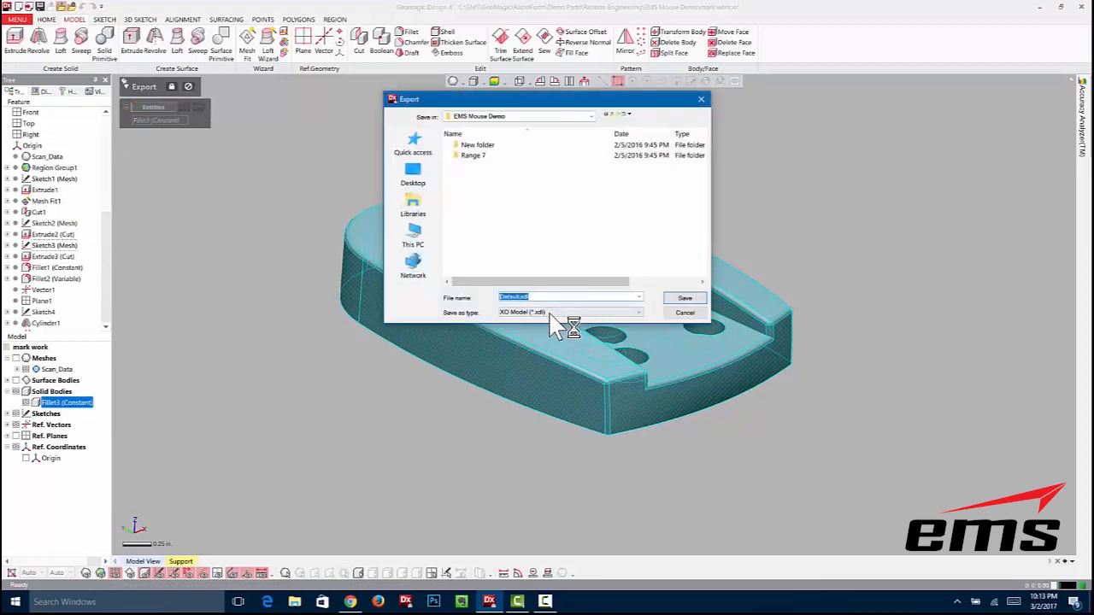
pyautogui.click(568, 313)
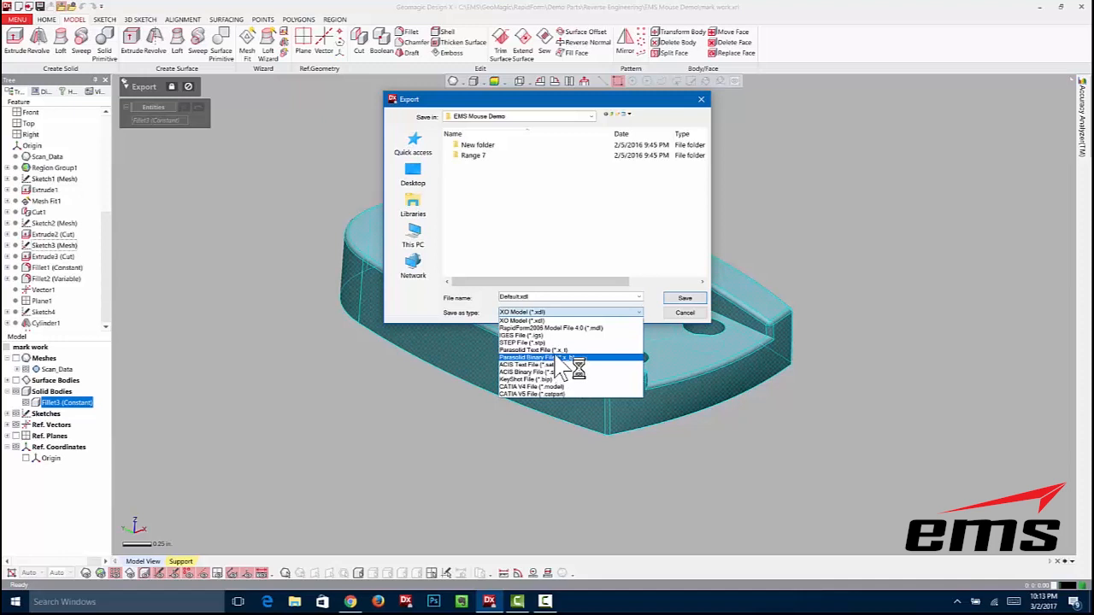
pyautogui.click(653, 318)
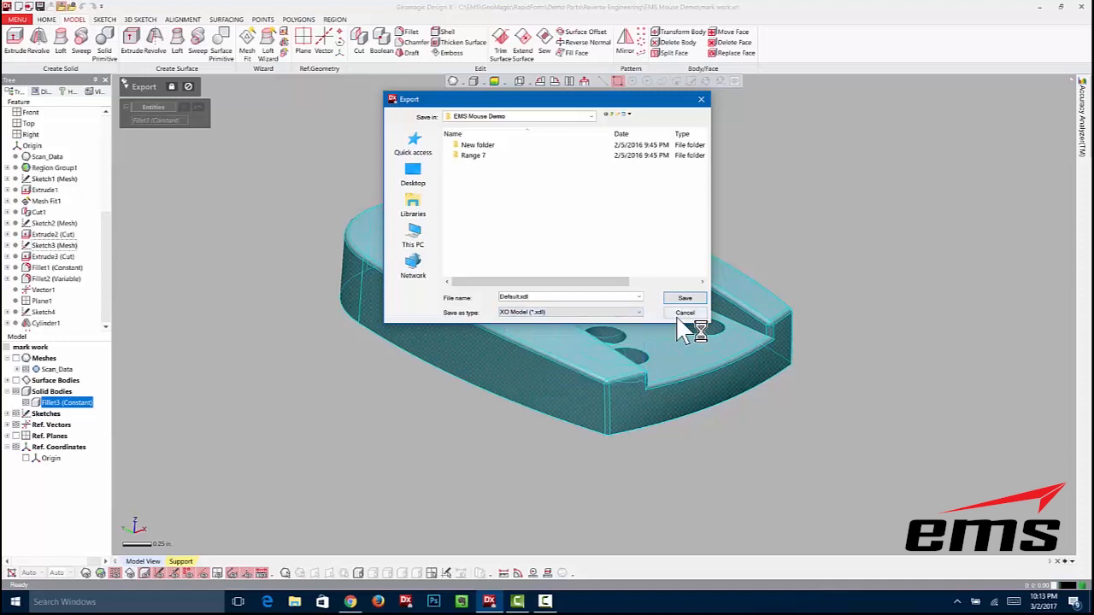
pyautogui.click(685, 313)
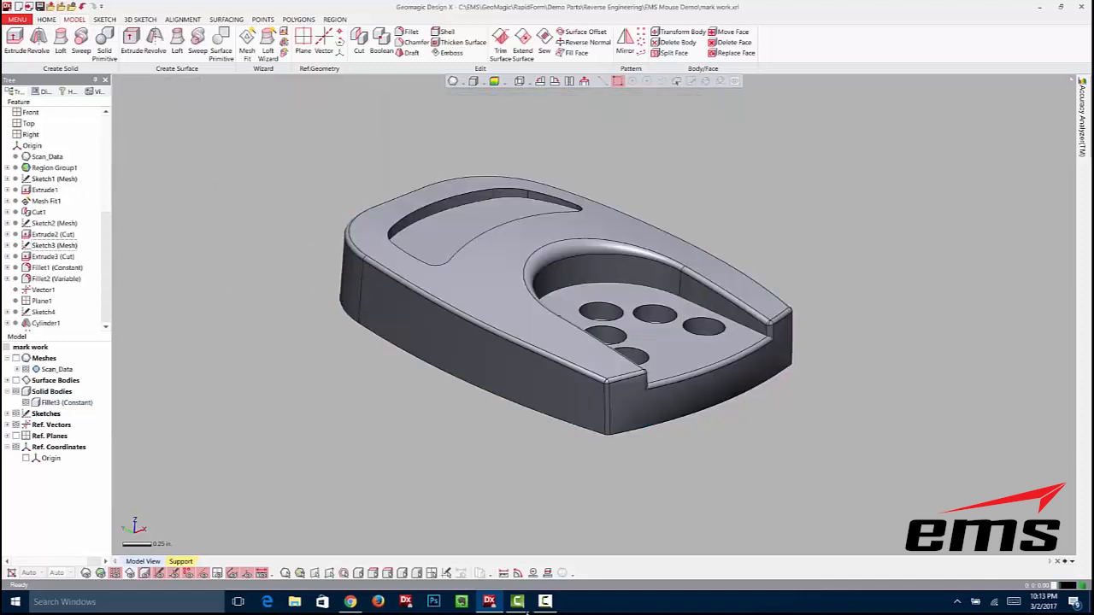
# Review the target CAD programs offered by LiveTransfer, from SolidWorks to CATIA V5, without transferring the model.
pyautogui.moveTo(569, 251); pyautogui.dragTo(544, 314, button='right')
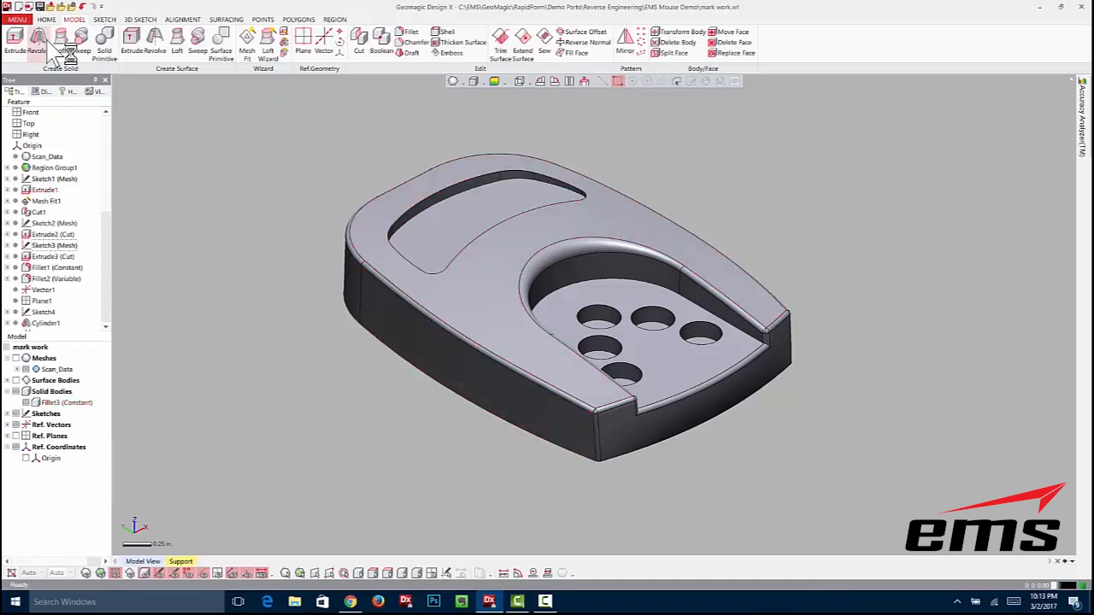
pyautogui.click(19, 19)
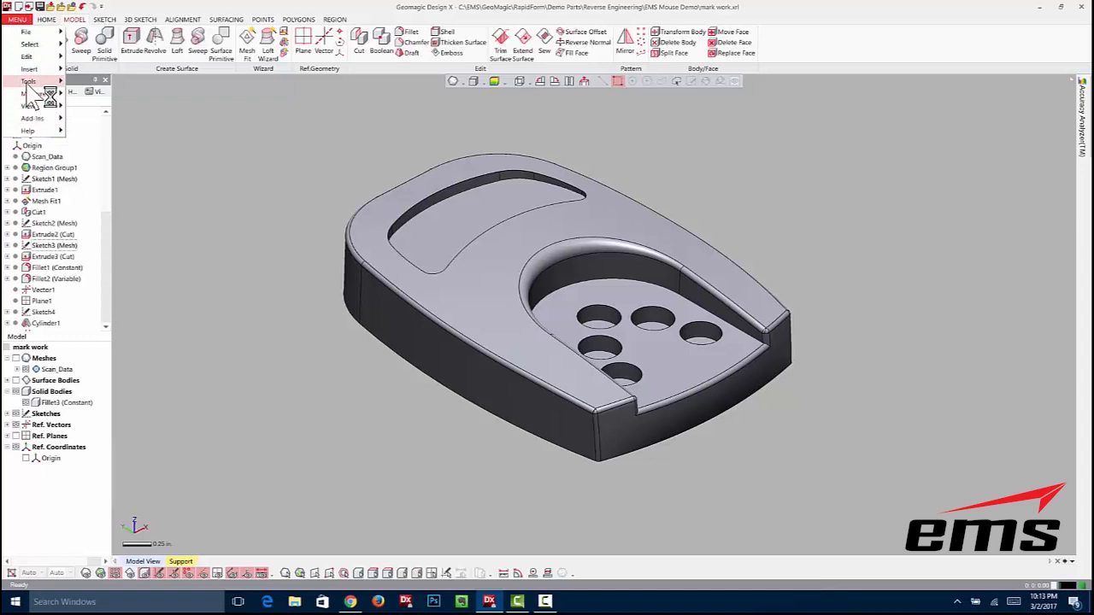
pyautogui.moveTo(28, 83)
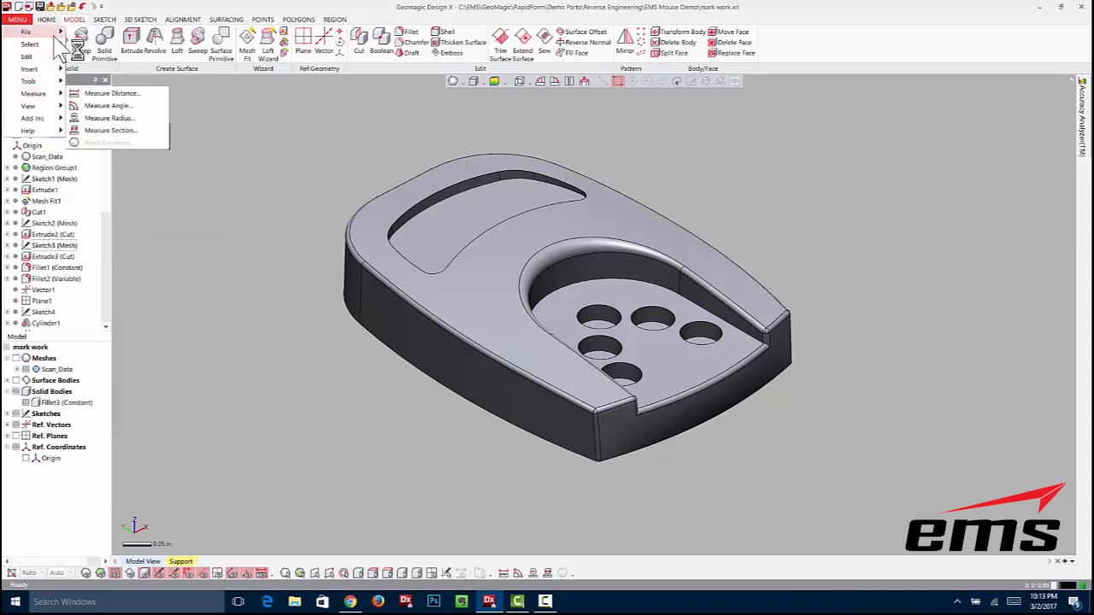
pyautogui.moveTo(35, 31)
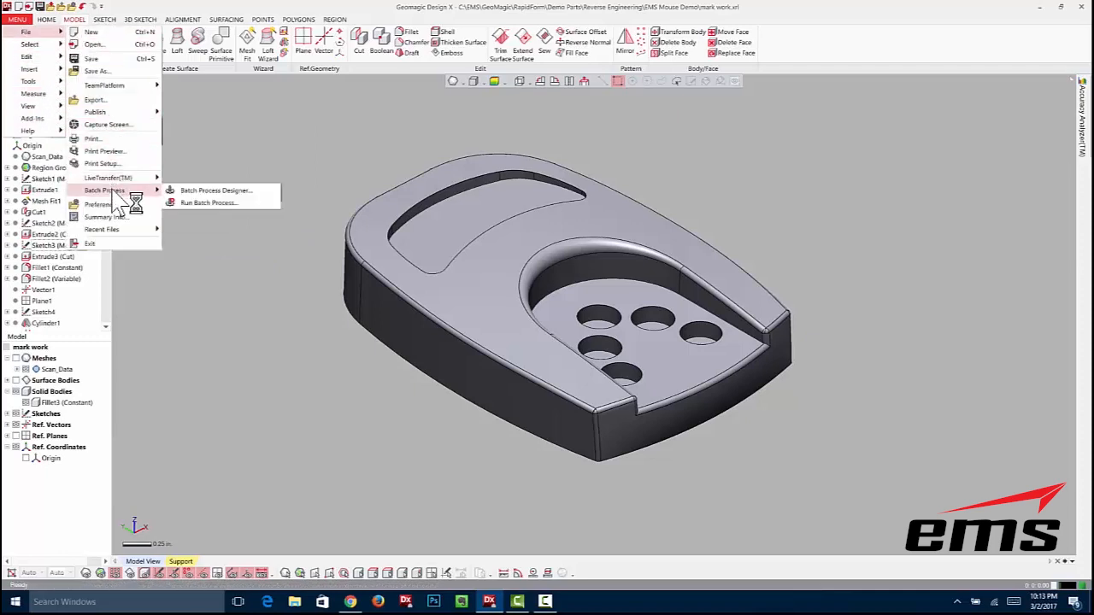
pyautogui.moveTo(111, 177)
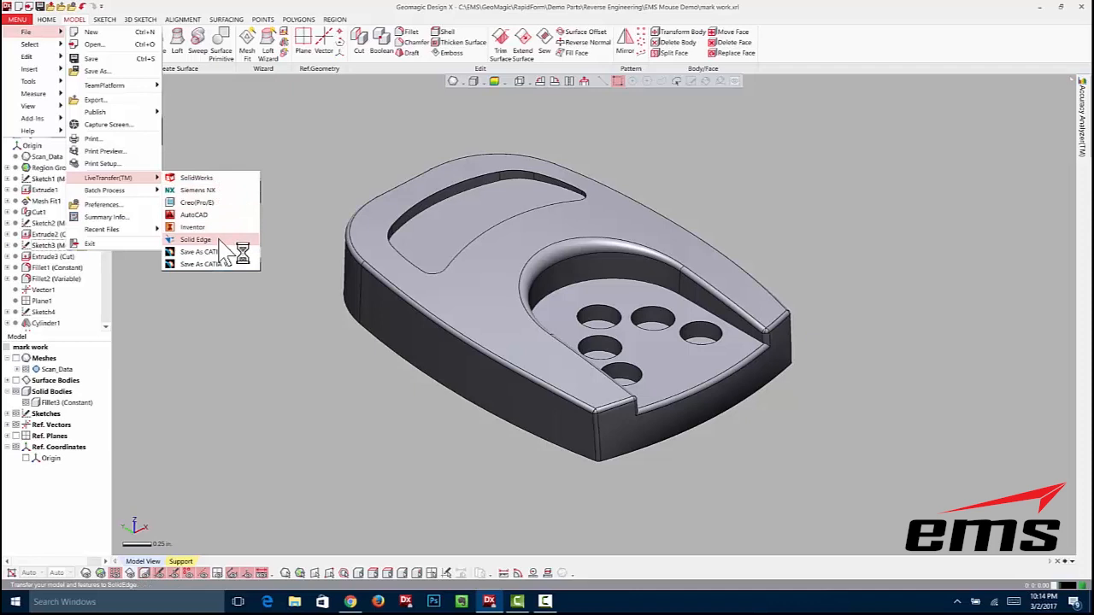
pyautogui.click(226, 190)
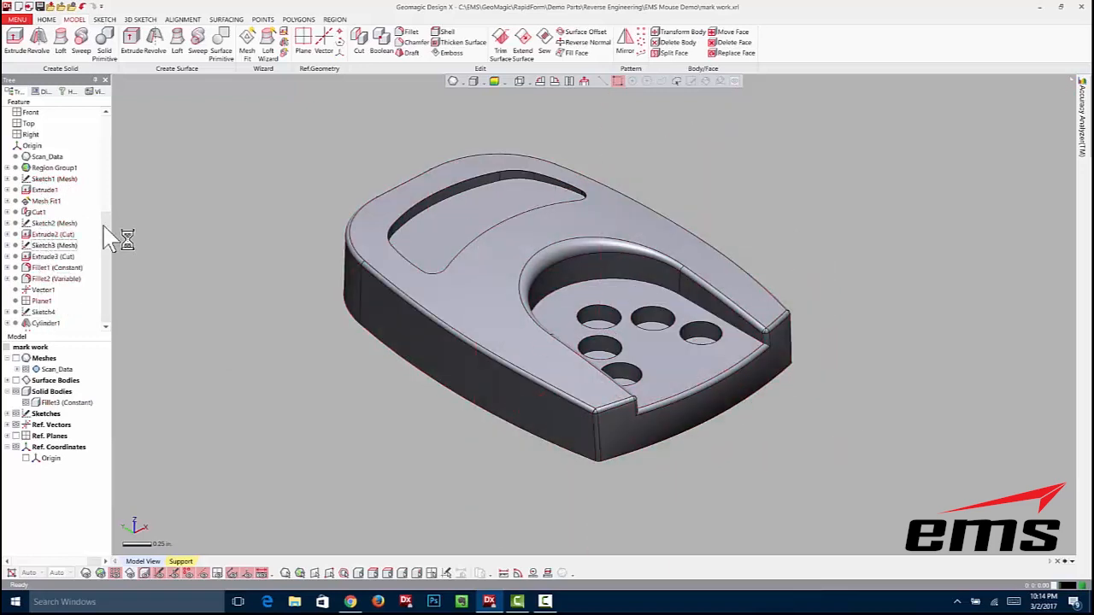
pyautogui.click(551, 207)
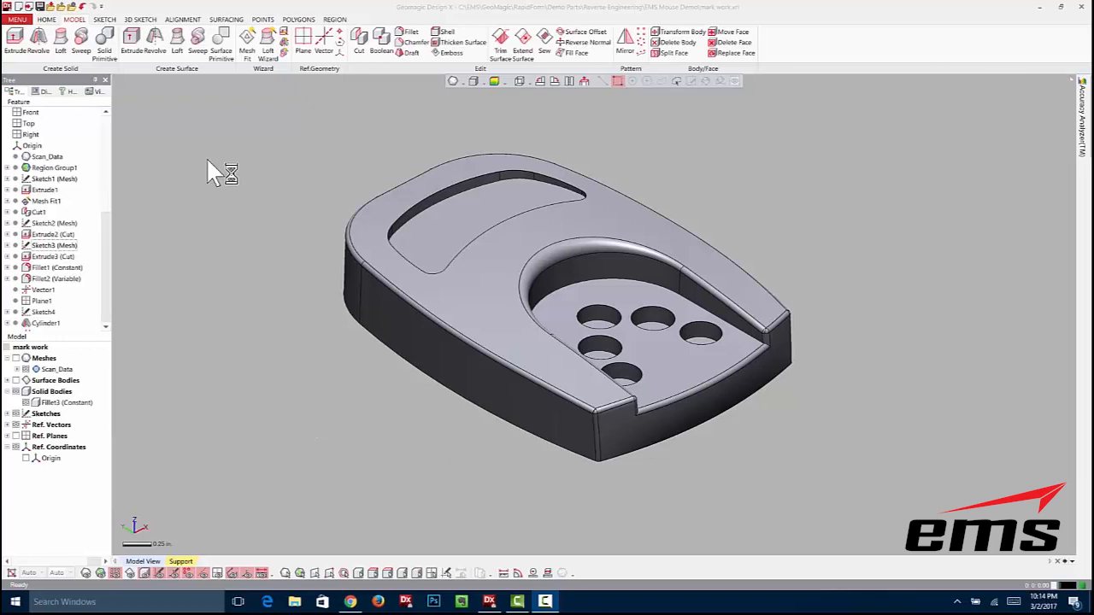
pyautogui.click(17, 19)
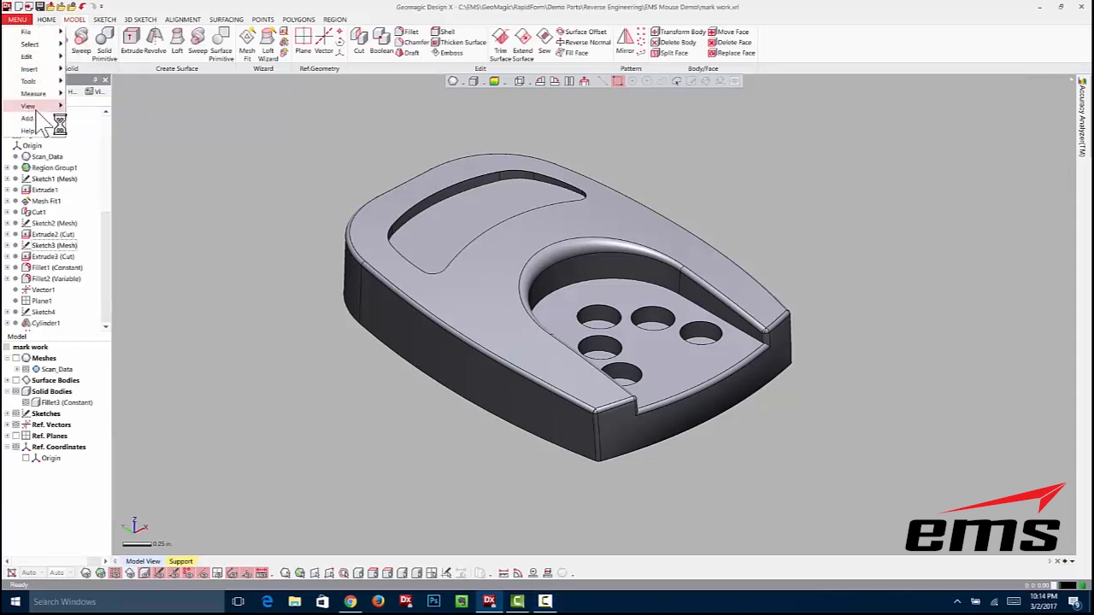
pyautogui.moveTo(38, 32)
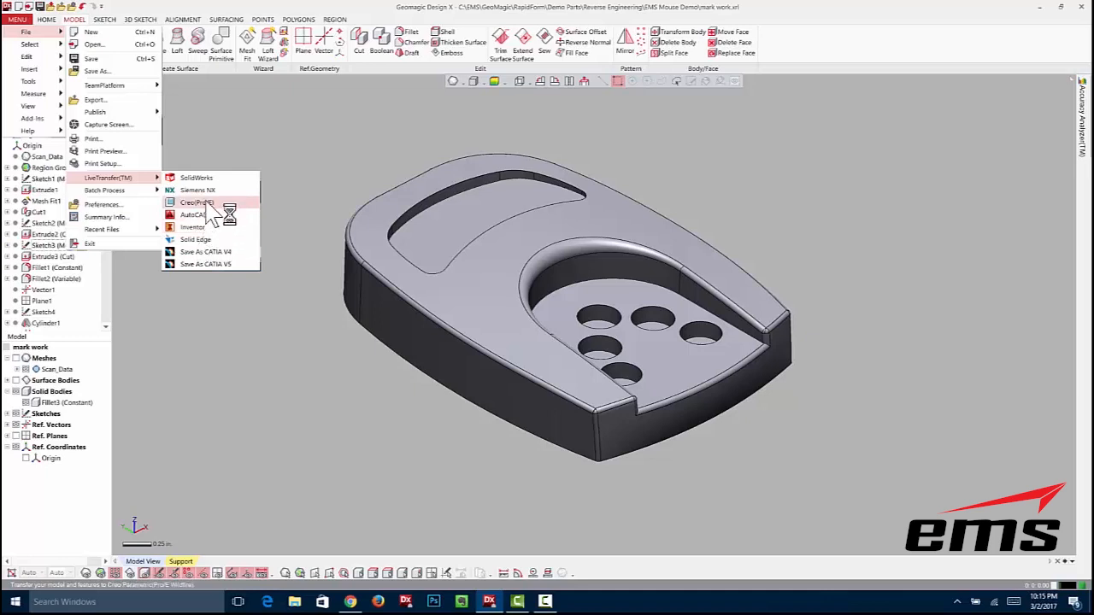
pyautogui.click(302, 158)
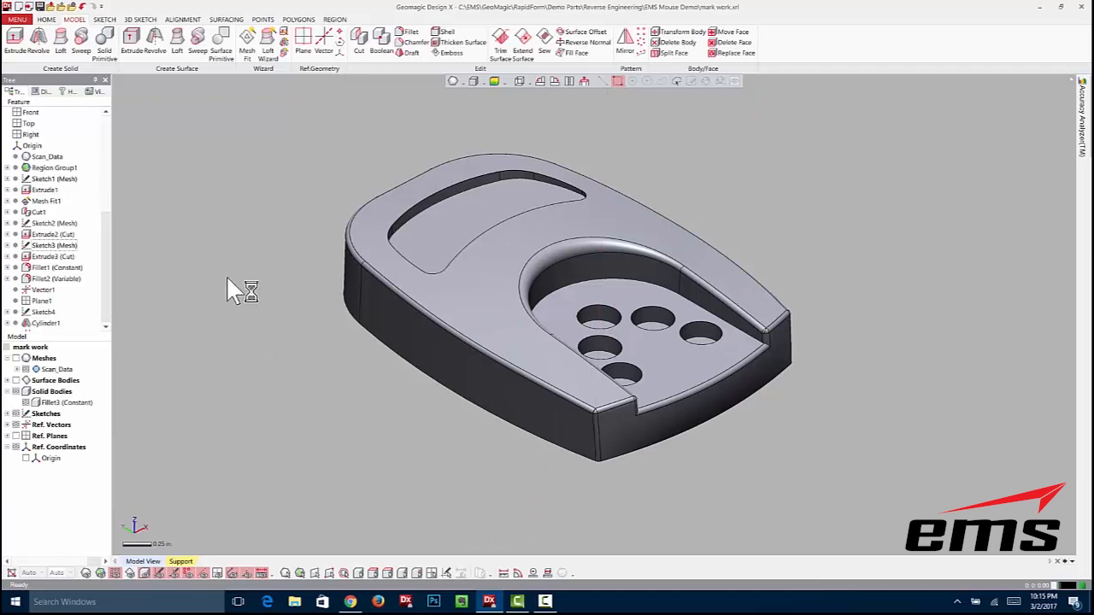
# Show the Scan_Data mesh and hide the solid body and surface bodies to inspect the scan alone.
pyautogui.click(16, 369)
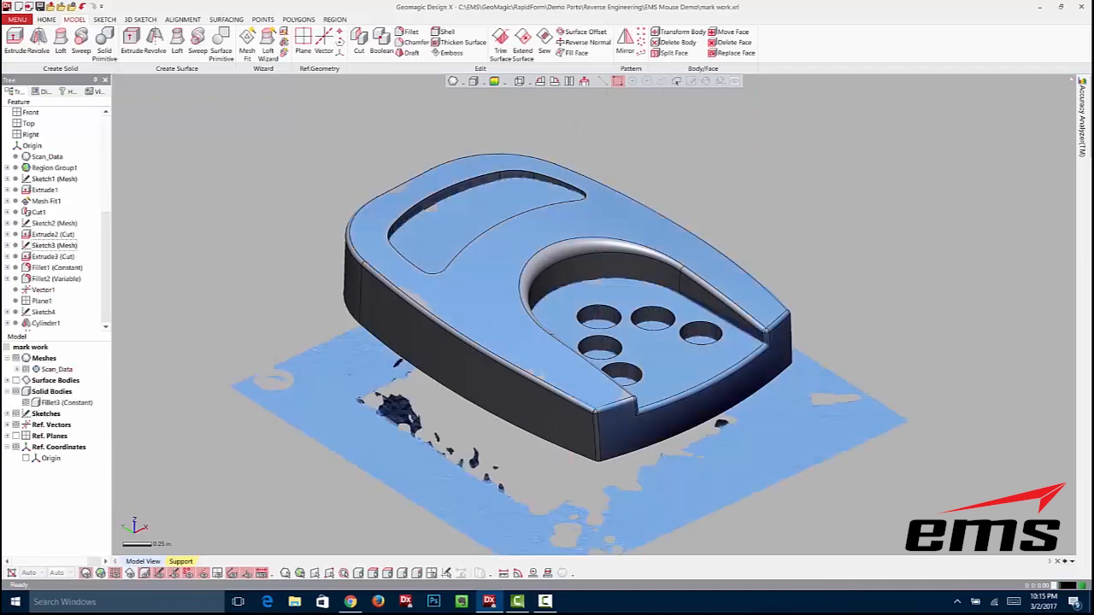
pyautogui.click(15, 381)
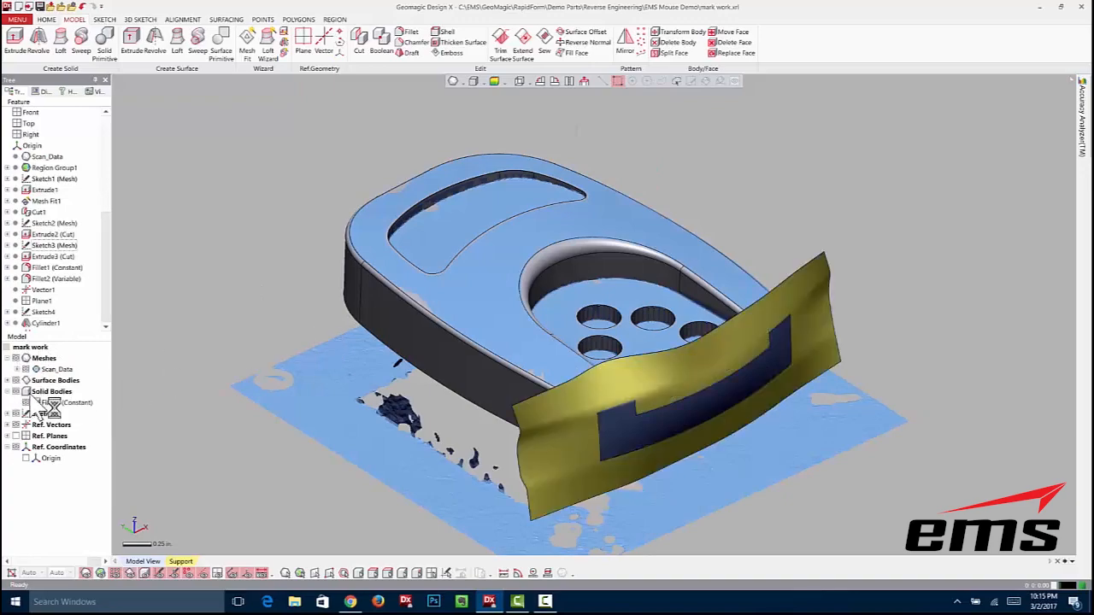
pyautogui.click(15, 380)
pyautogui.click(15, 392)
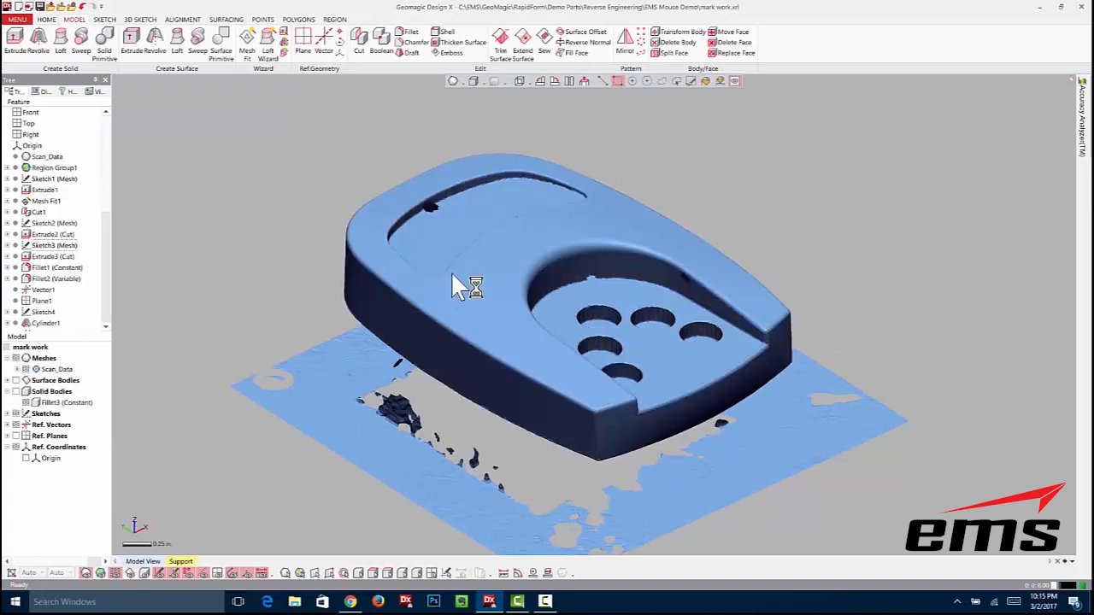
pyautogui.moveTo(567, 244)
pyautogui.mouseDown(button='right')
pyautogui.moveTo(495, 457)
pyautogui.moveTo(556, 220)
pyautogui.moveTo(590, 216)
pyautogui.mouseUp(button='right')
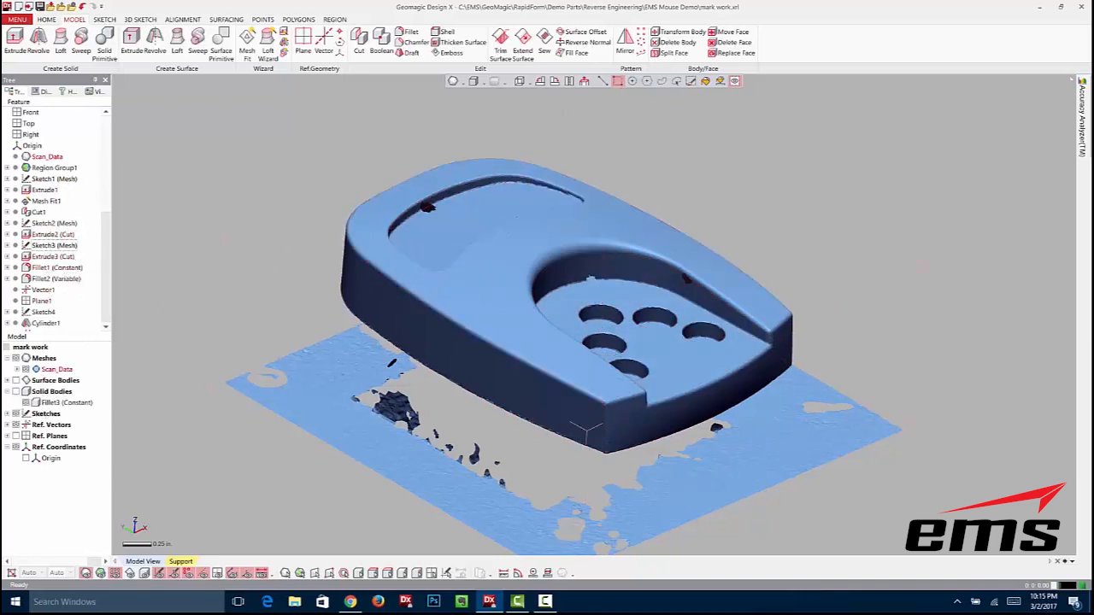
# Alternate between displaying the scan mesh and the solid body to compare them, ending with the mesh hidden and the solid body shown.
pyautogui.click(36, 370)
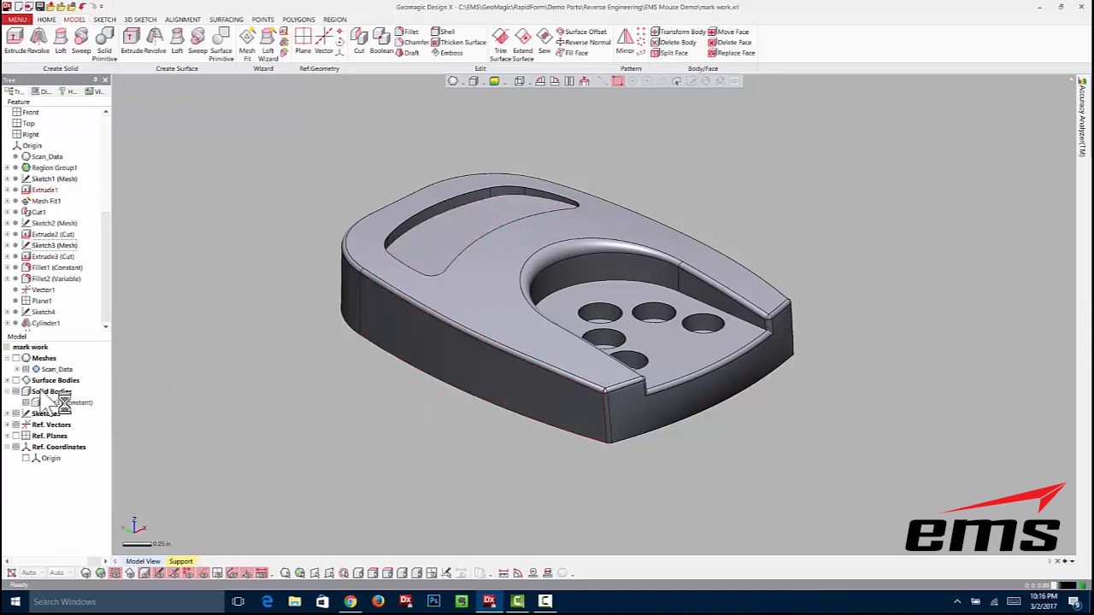
pyautogui.click(37, 369)
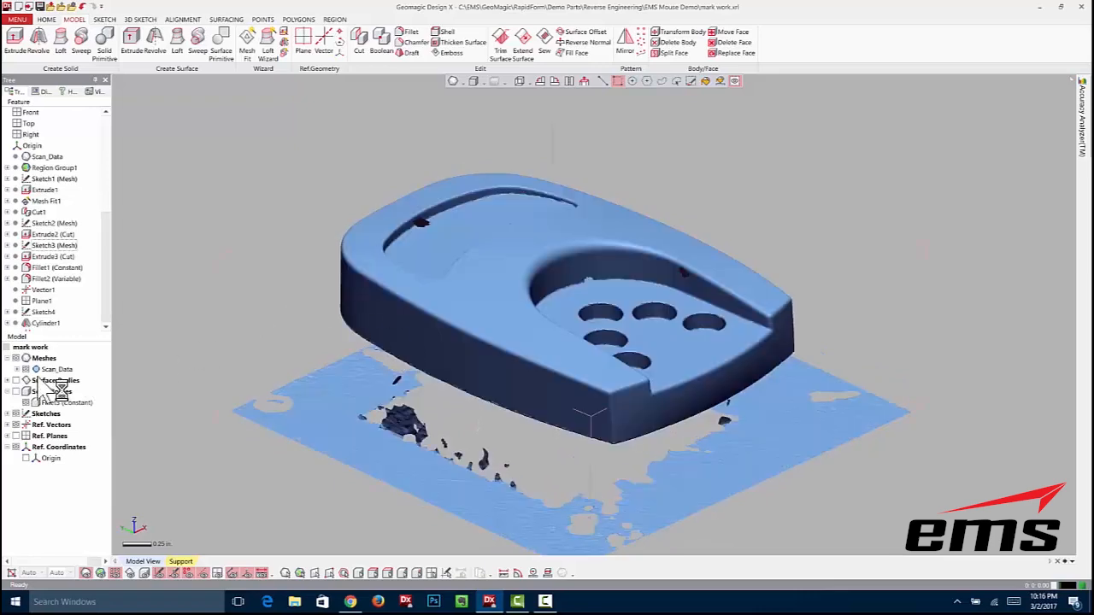
pyautogui.click(17, 358)
pyautogui.click(17, 391)
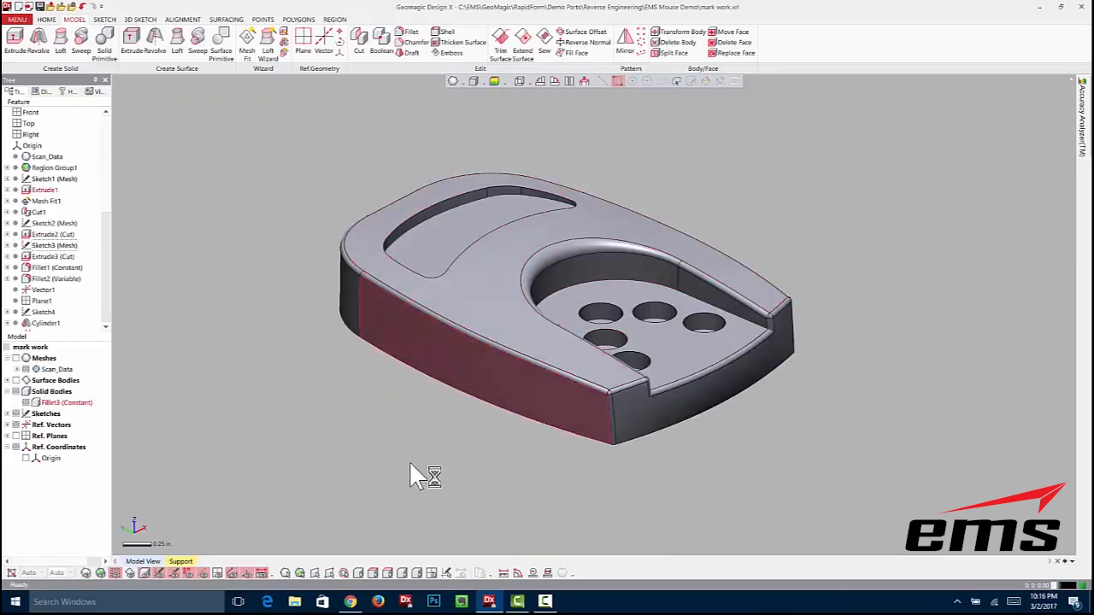
pyautogui.moveTo(486, 340); pyautogui.dragTo(560, 320, button='right')
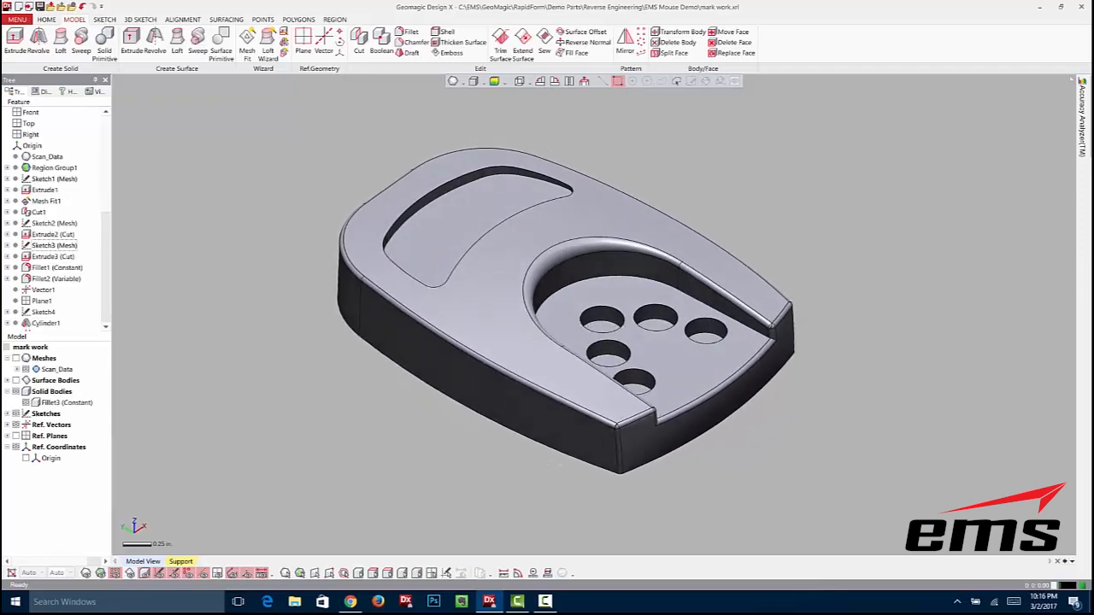